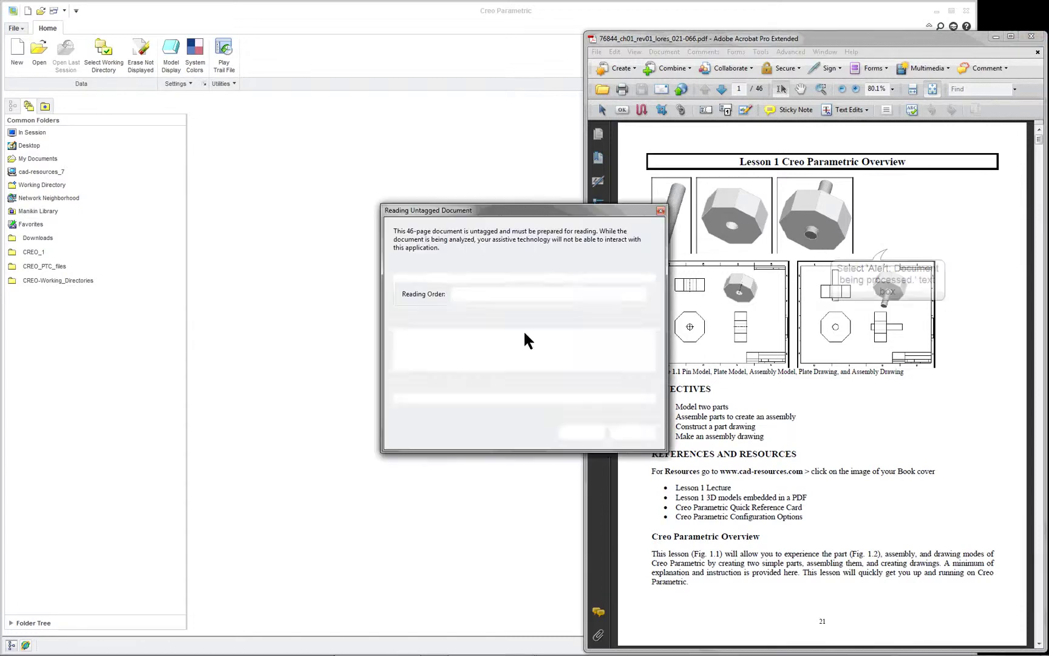
Cancel the document's reading preparation and review the Lesson 1 overview and the instructions for creating the pin part.
left_click(638, 433)
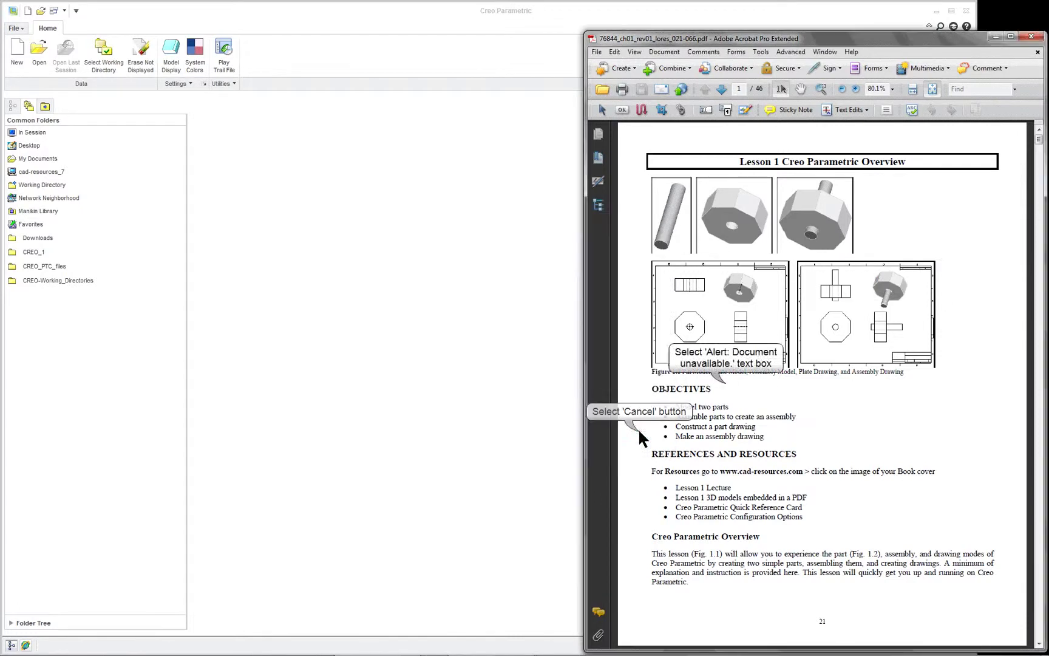
scroll(823, 382, "down", 15)
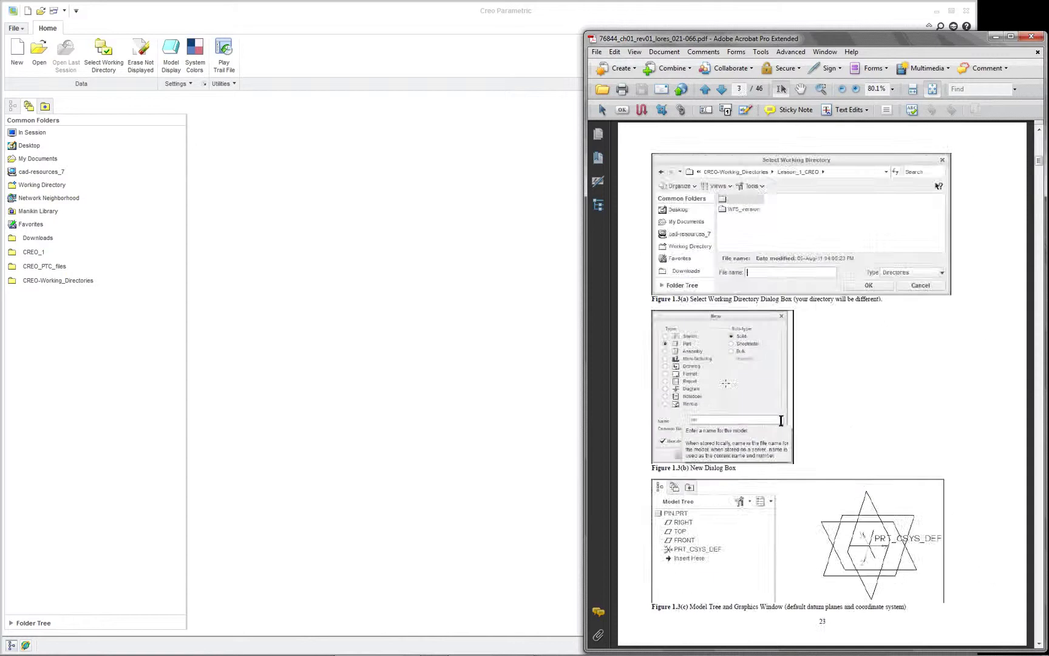
scroll(727, 371, "up", 15)
scroll(728, 371, "down", 5)
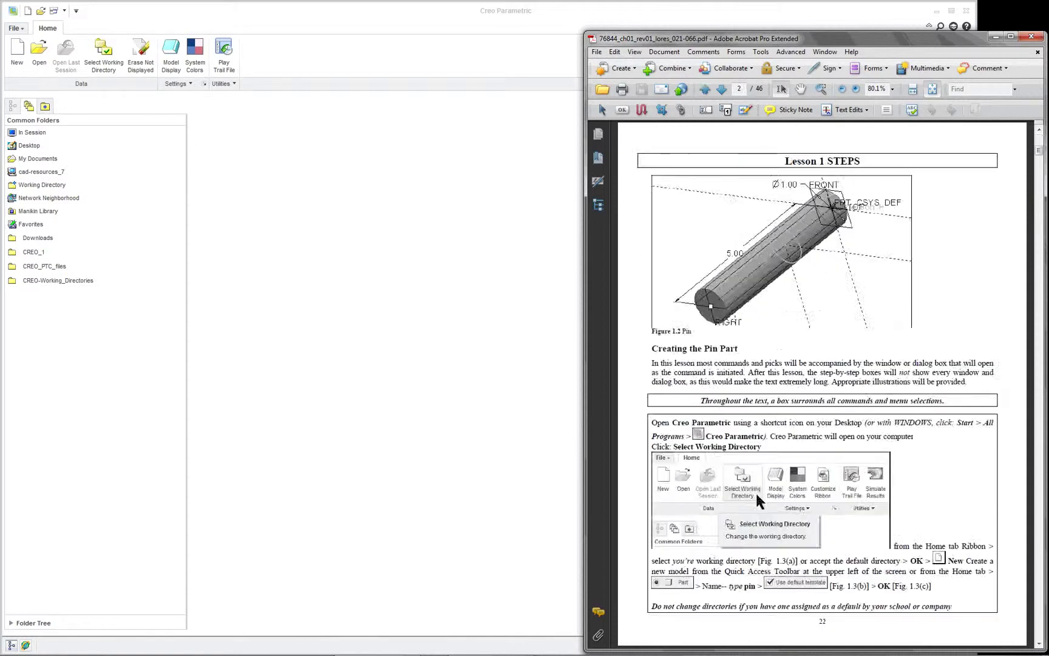
scroll(727, 371, "up", 5)
scroll(727, 371, "down", 5)
scroll(756, 500, "down", 5)
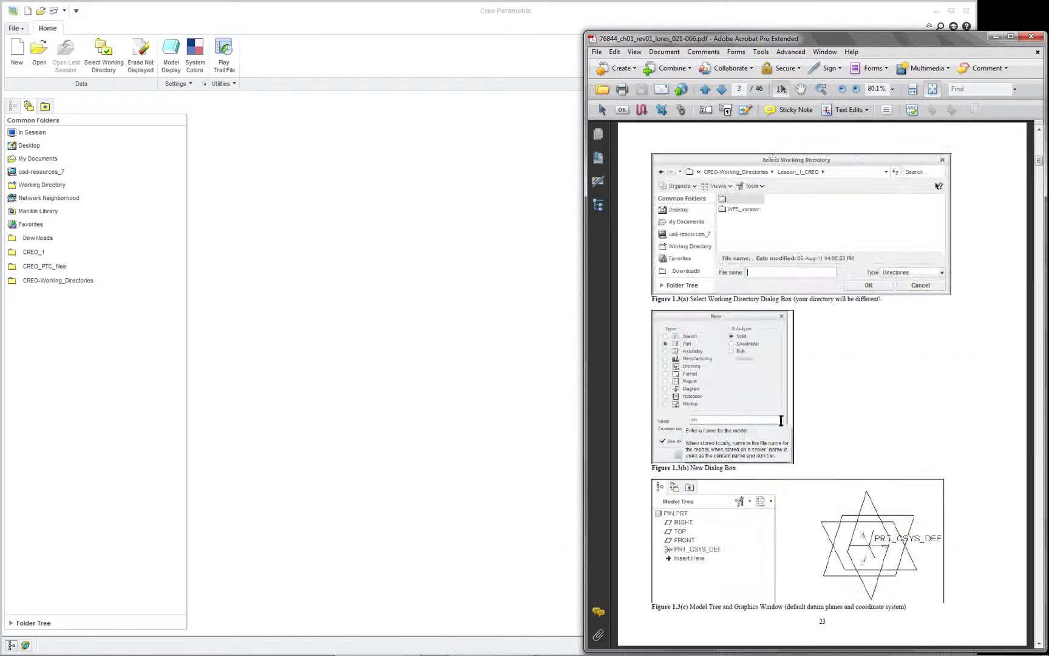
scroll(773, 213, "up", 6)
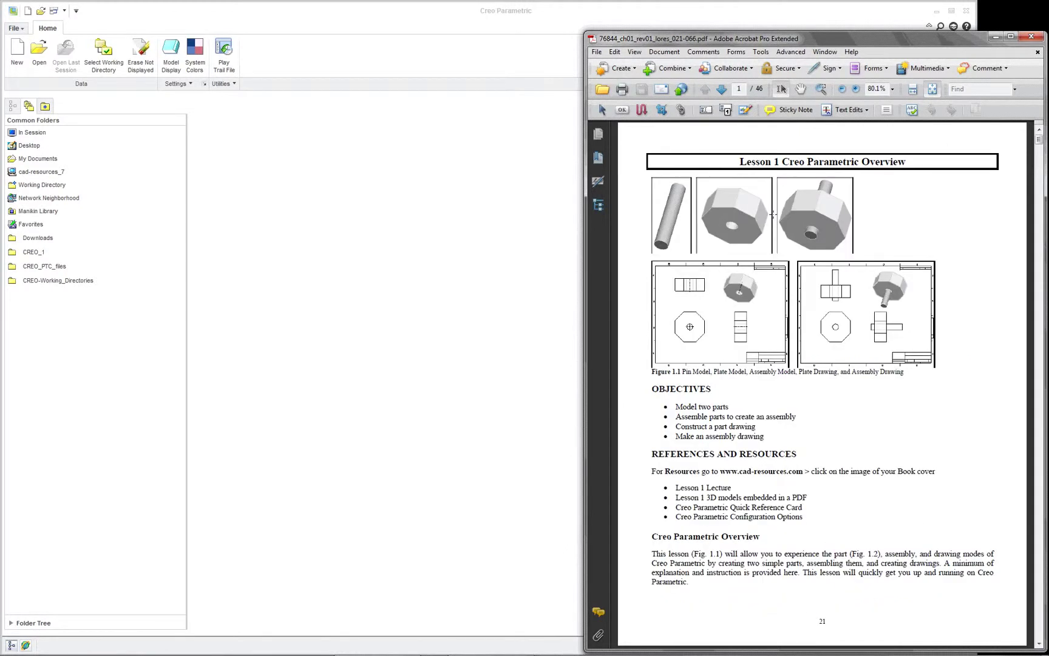
scroll(773, 214, "down", 5)
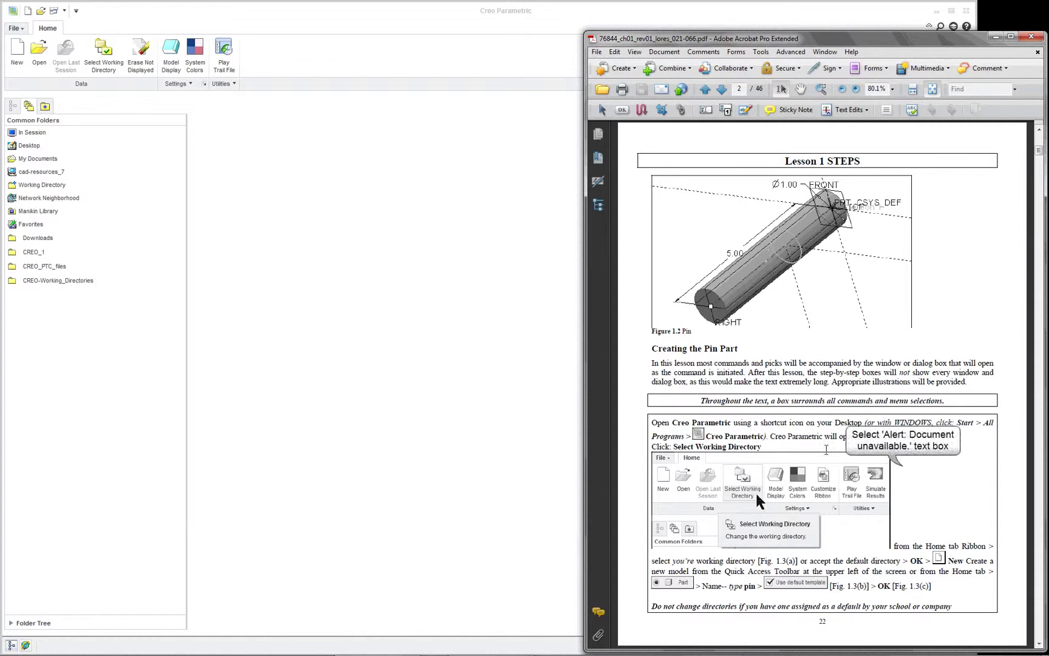
scroll(758, 499, "down", 5)
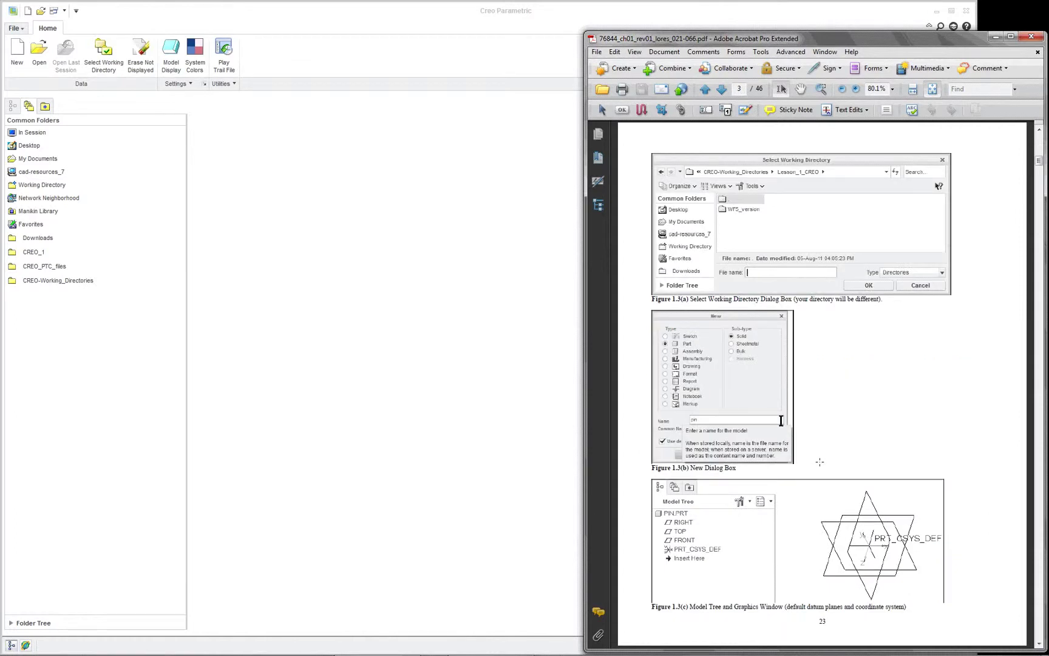
scroll(820, 462, "up", 5)
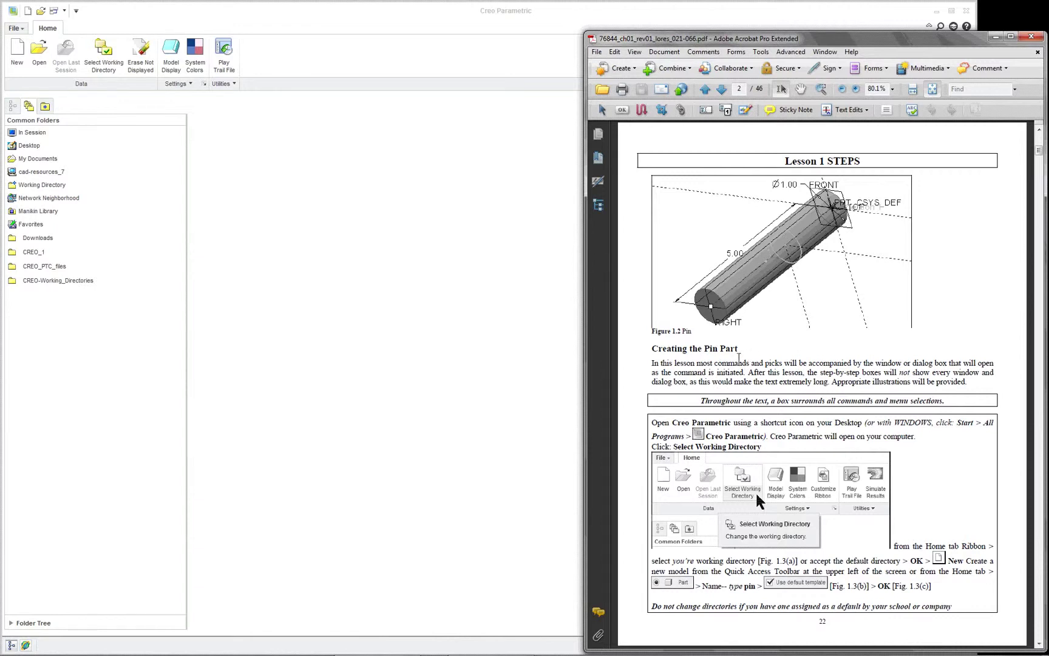
Switch to Creo Parametric and create a new solid part named pin-lgl using the default template.
left_click(485, 367)
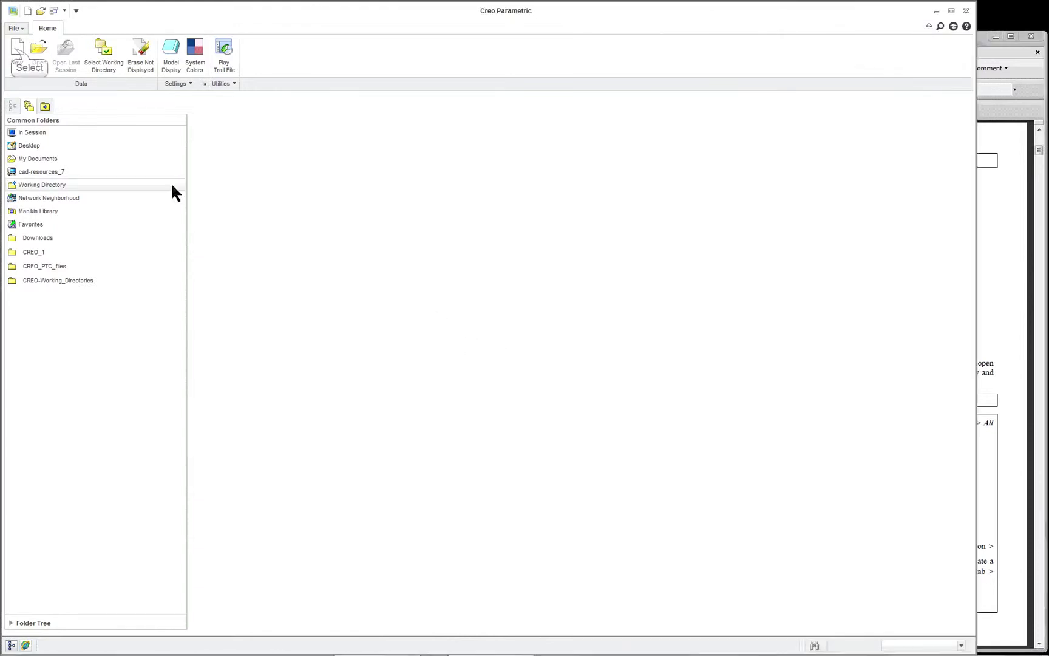
left_click(14, 51)
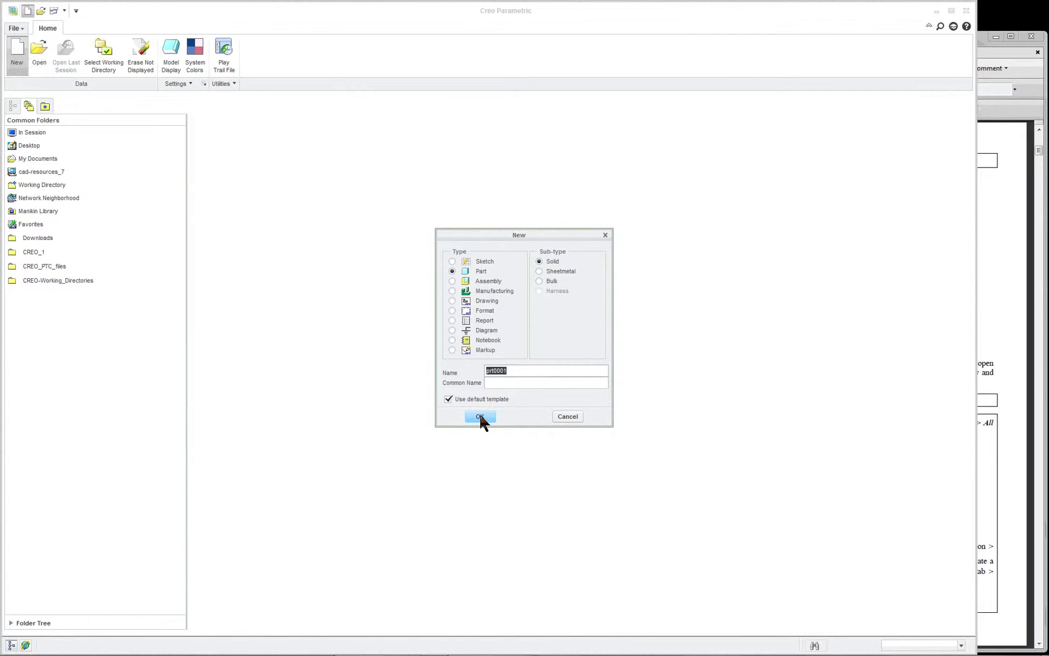
type("pin-lg")
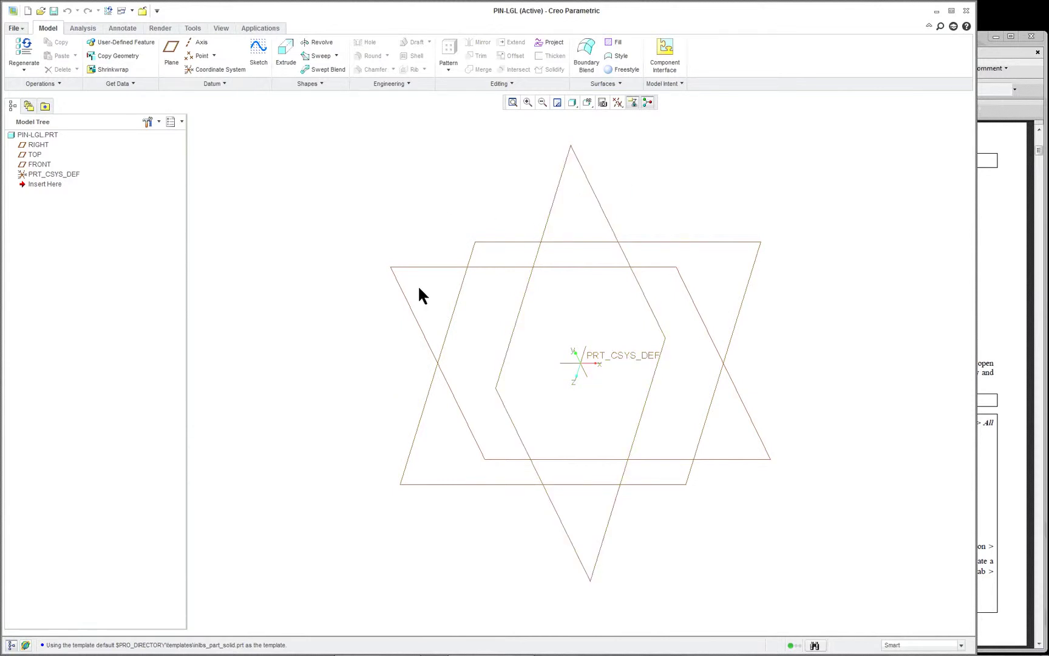
Display the name tags of datum planes, axes and points, clear the FRONT selection, and narrow the model tree.
left_click(39, 165)
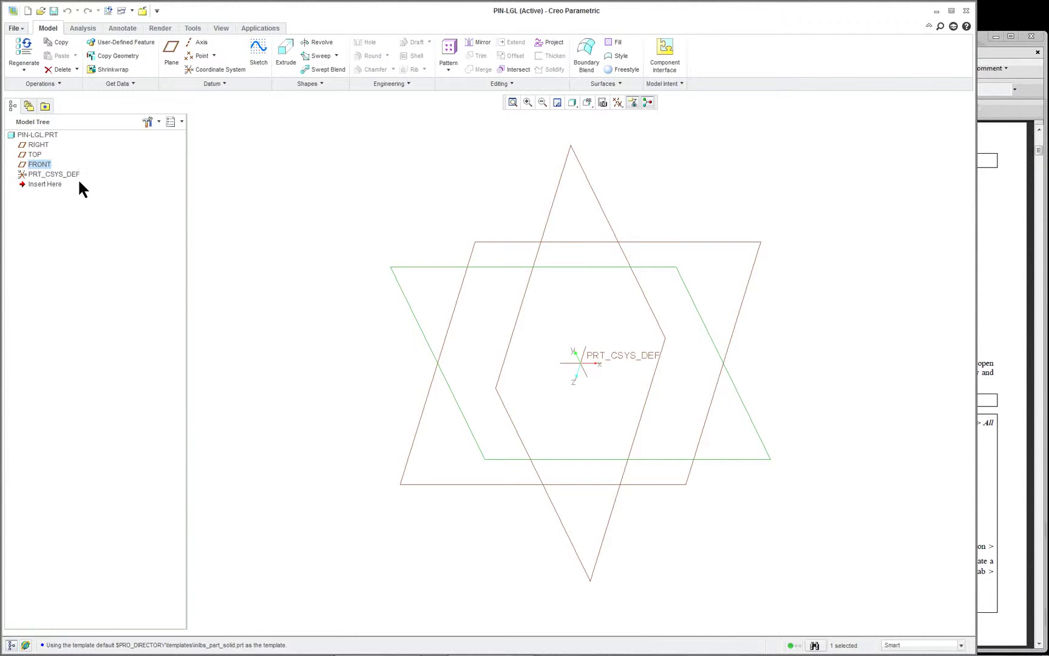
left_click(221, 29)
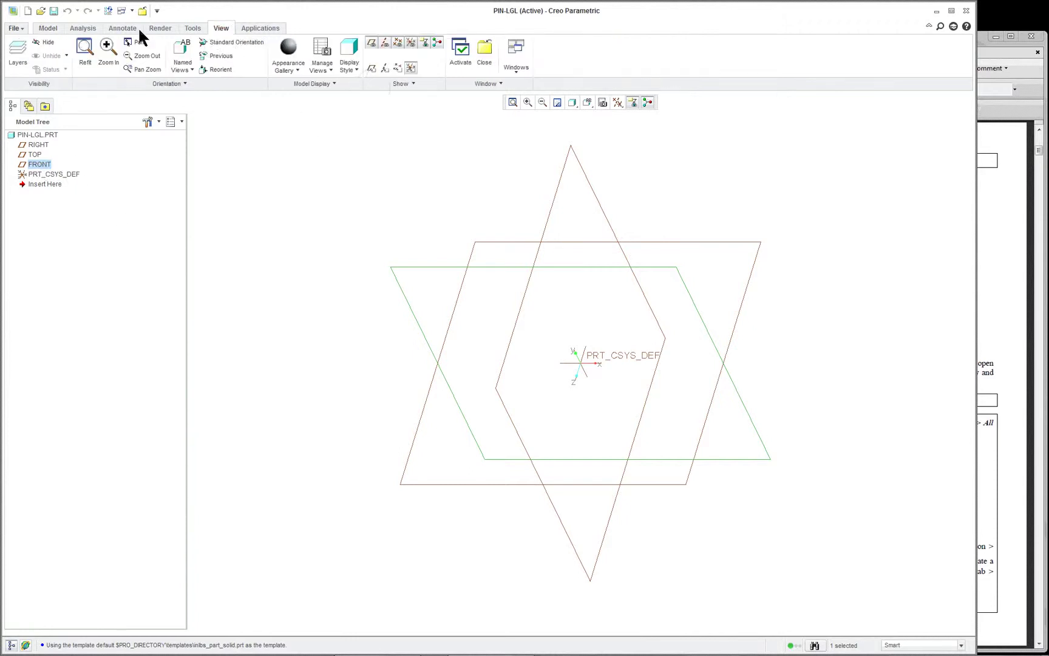
left_click(372, 67)
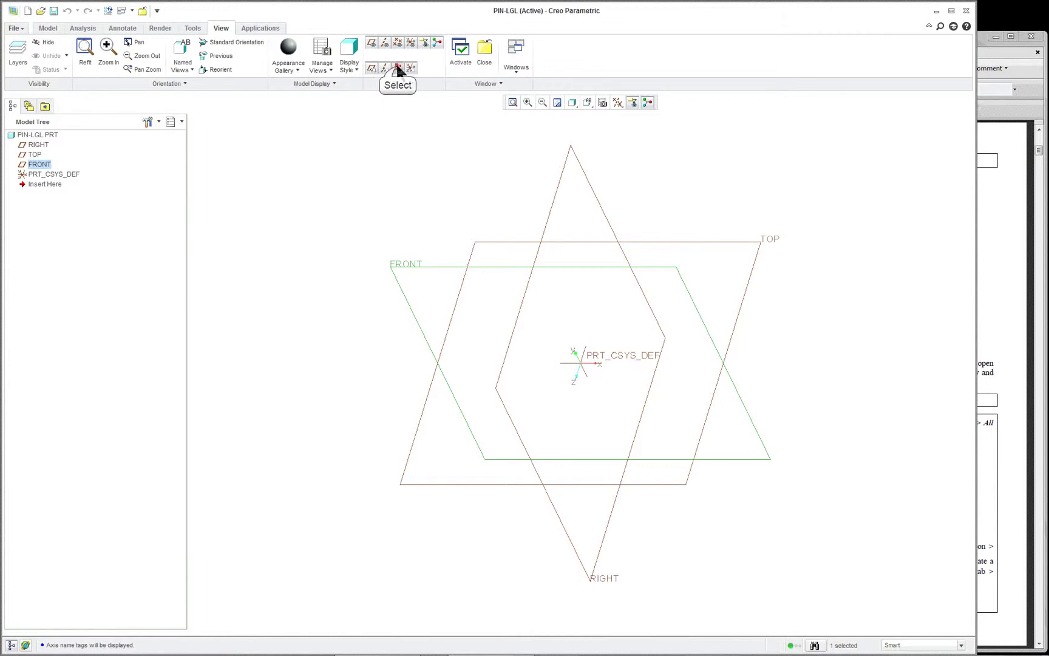
left_click(396, 68)
left_click(344, 210)
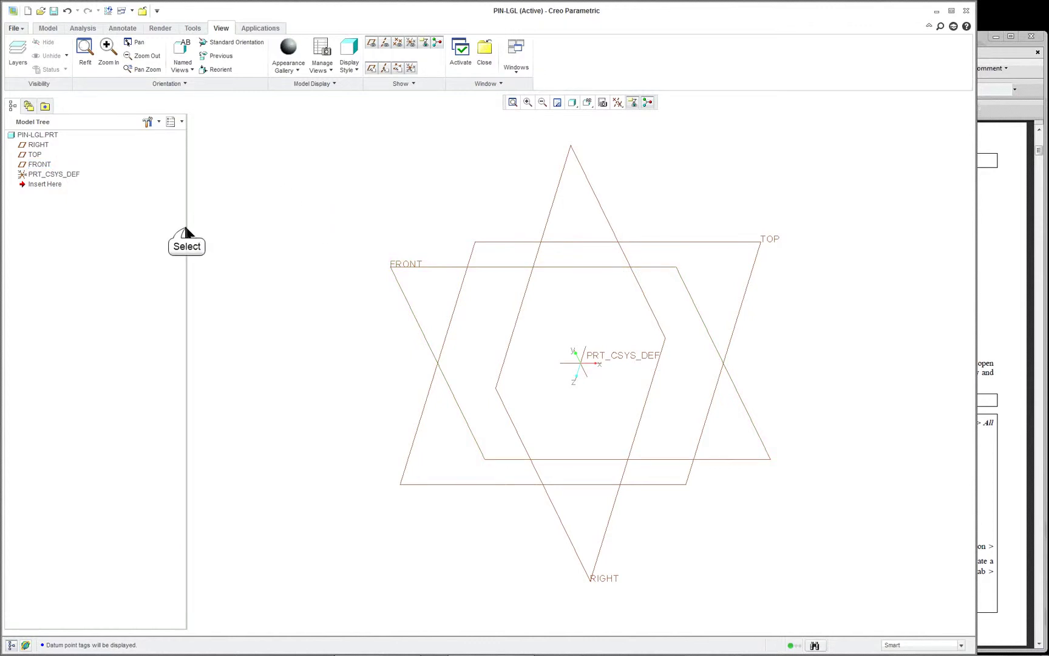
left_click_drag(183, 225, 127, 222)
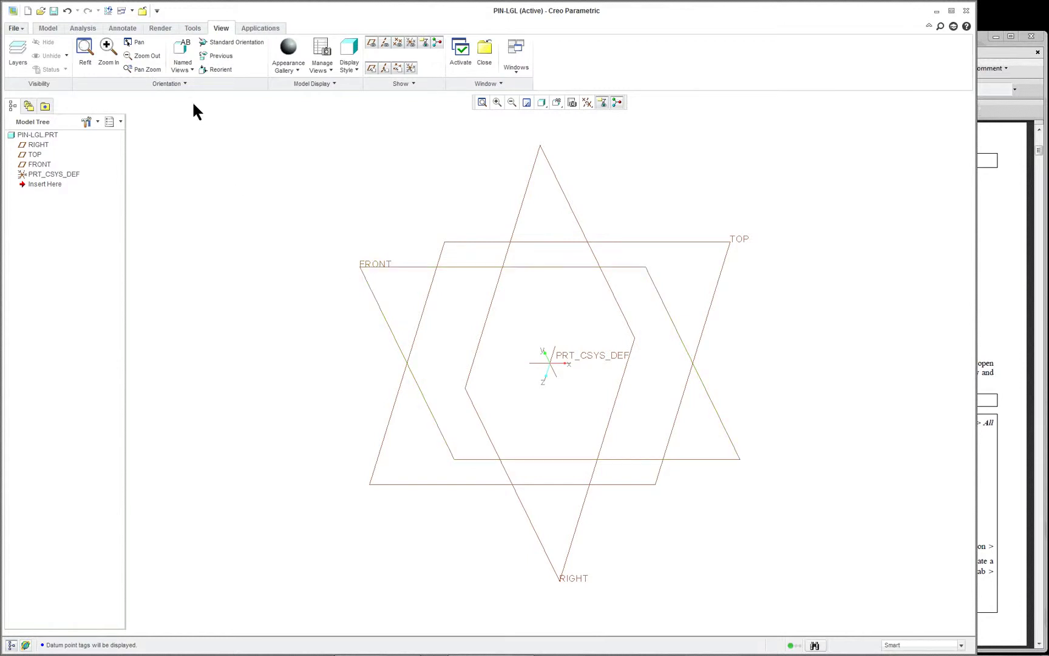
Start an Extrude feature with an internal sketch on the FRONT datum plane, using RIGHT as the reference with Right orientation.
left_click(46, 28)
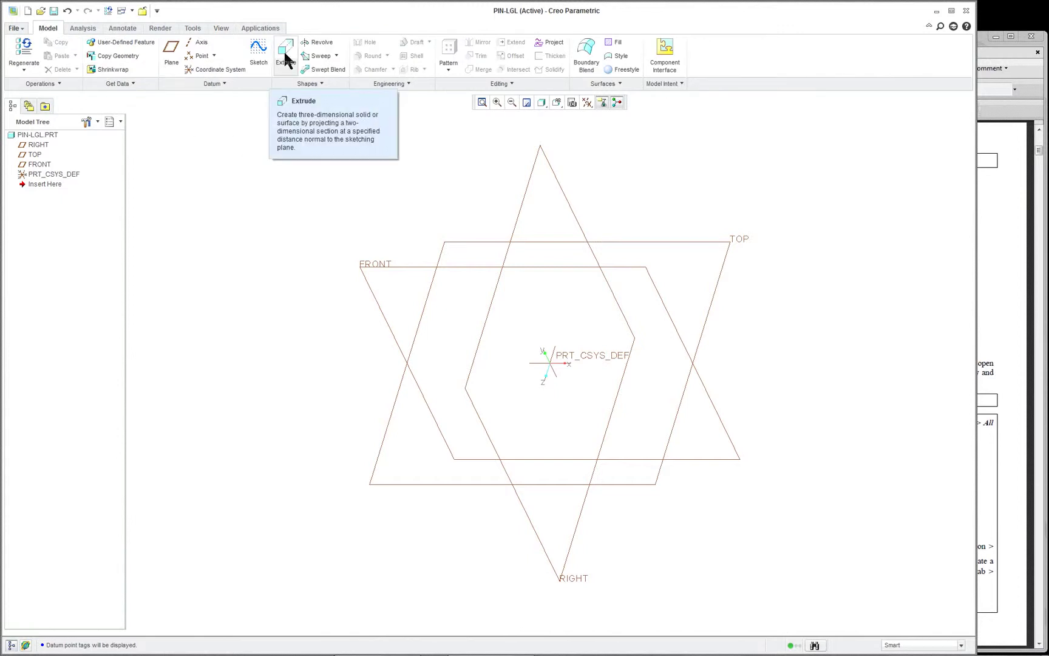
left_click(286, 58)
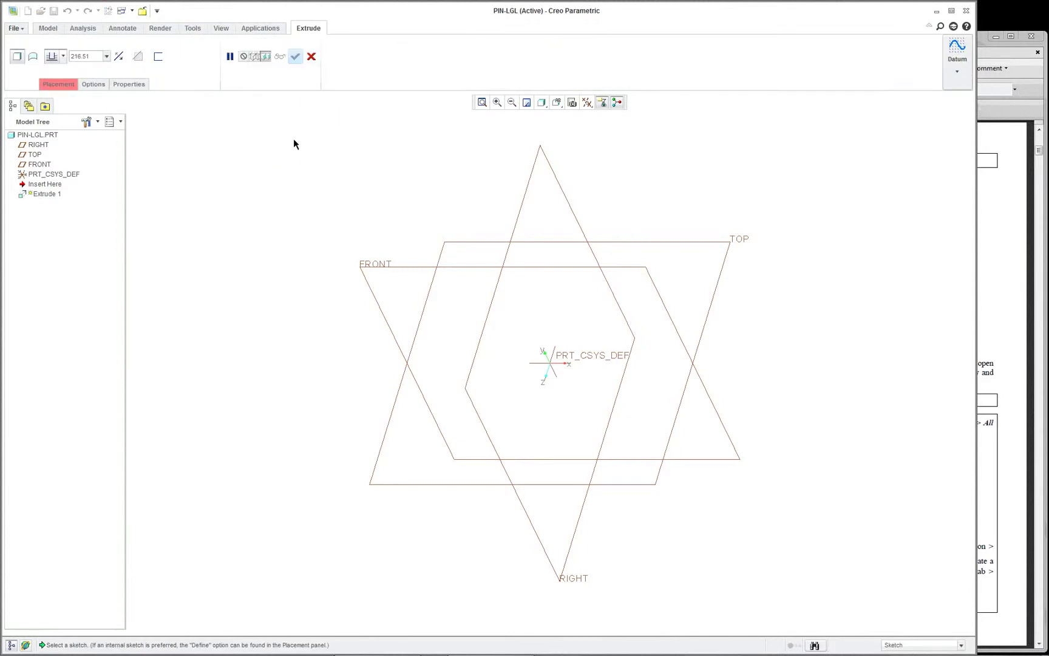
left_click(59, 86)
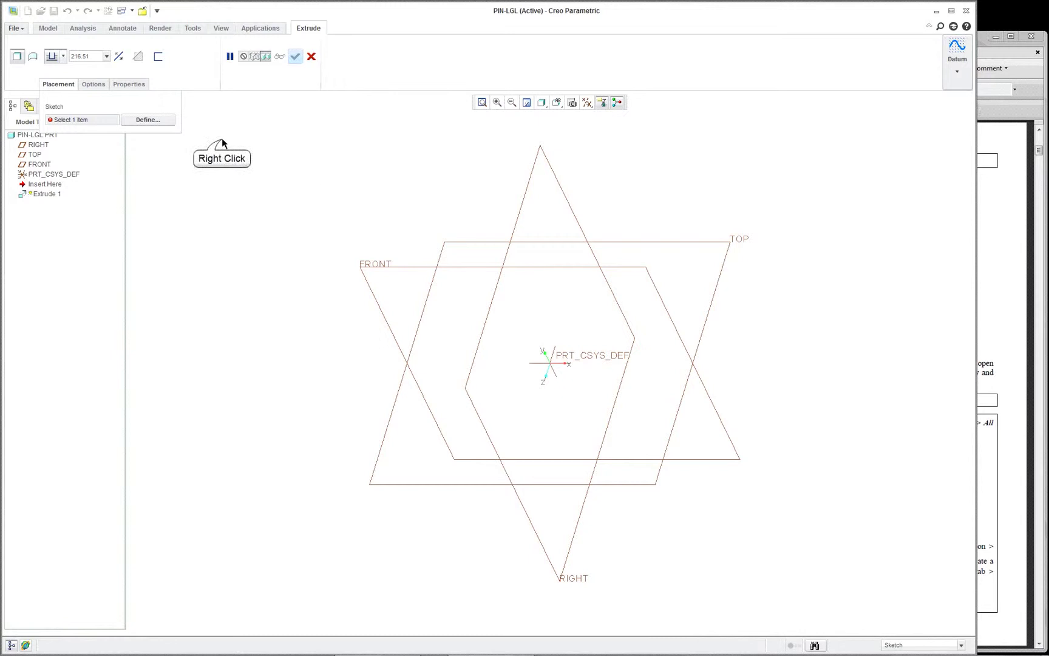
right_click(221, 137)
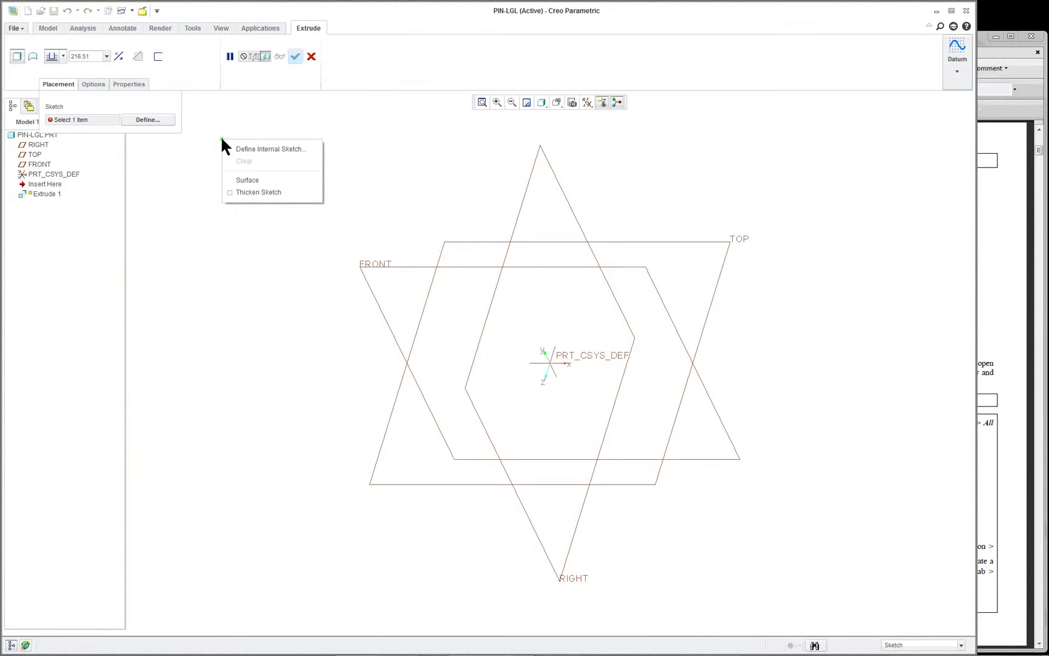
left_click(269, 155)
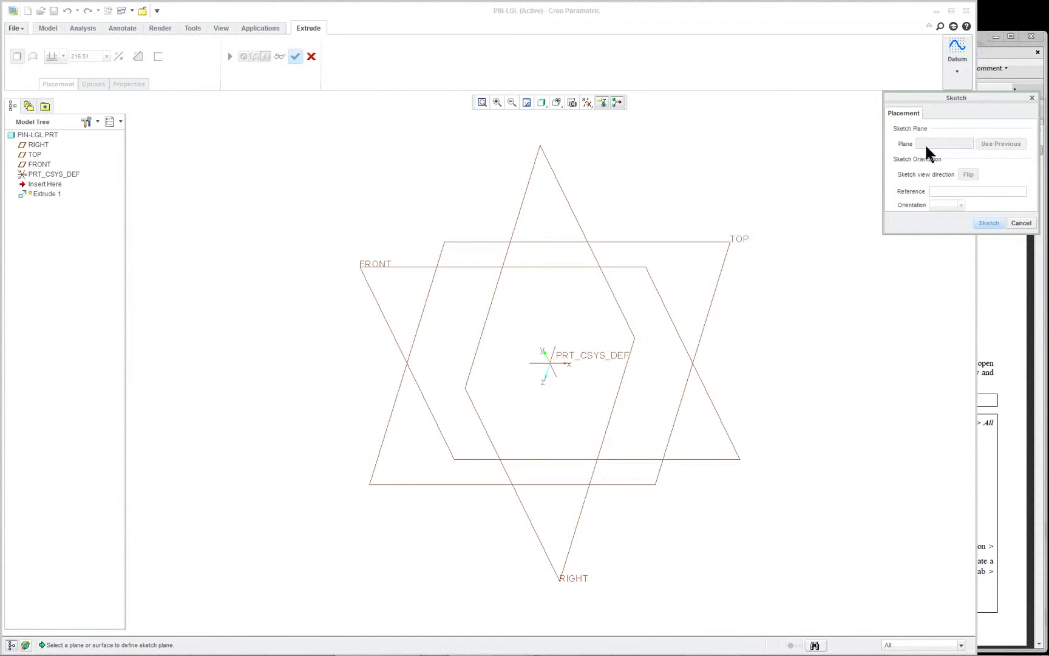
double_click(946, 186)
double_click(930, 143)
left_click(388, 264)
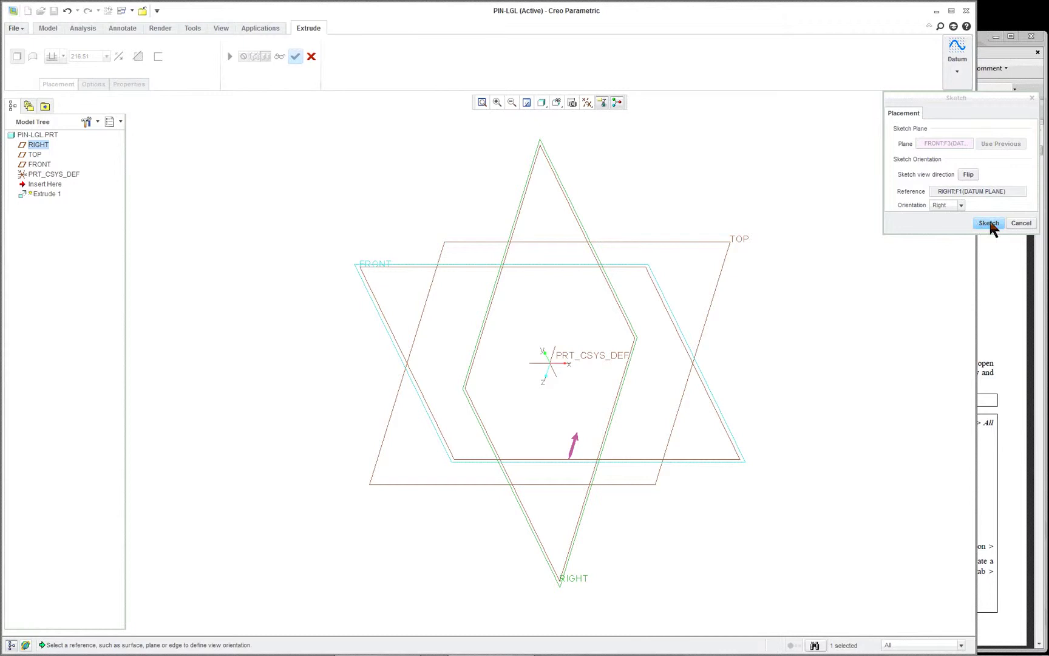
middle_click(839, 316)
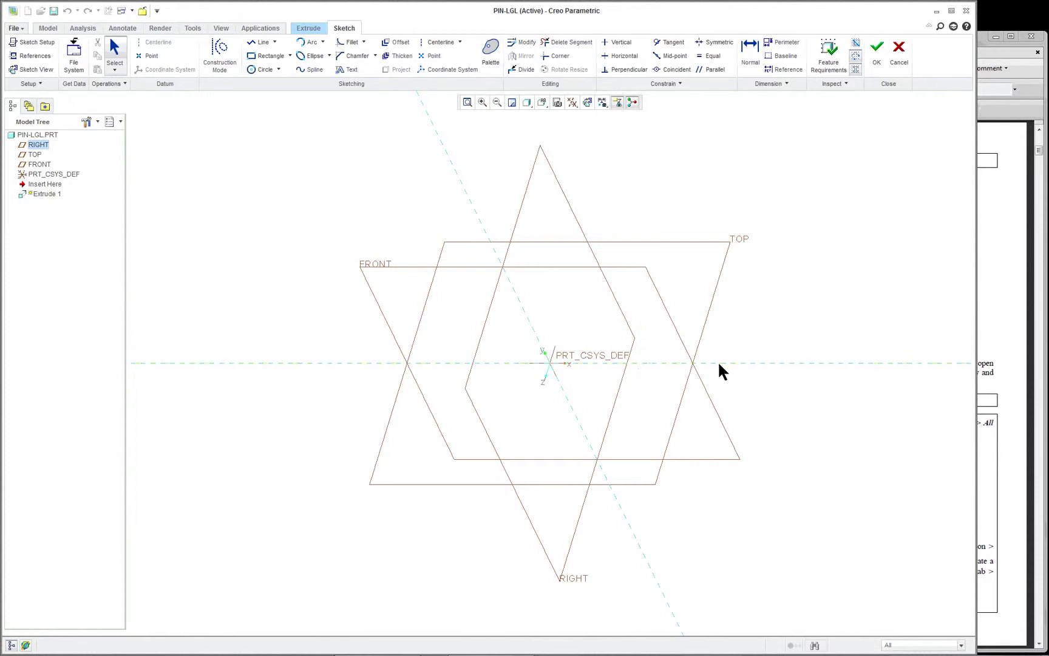
Orient the sketch to its flat 2D view and return it to the standard orientation.
left_click(30, 70)
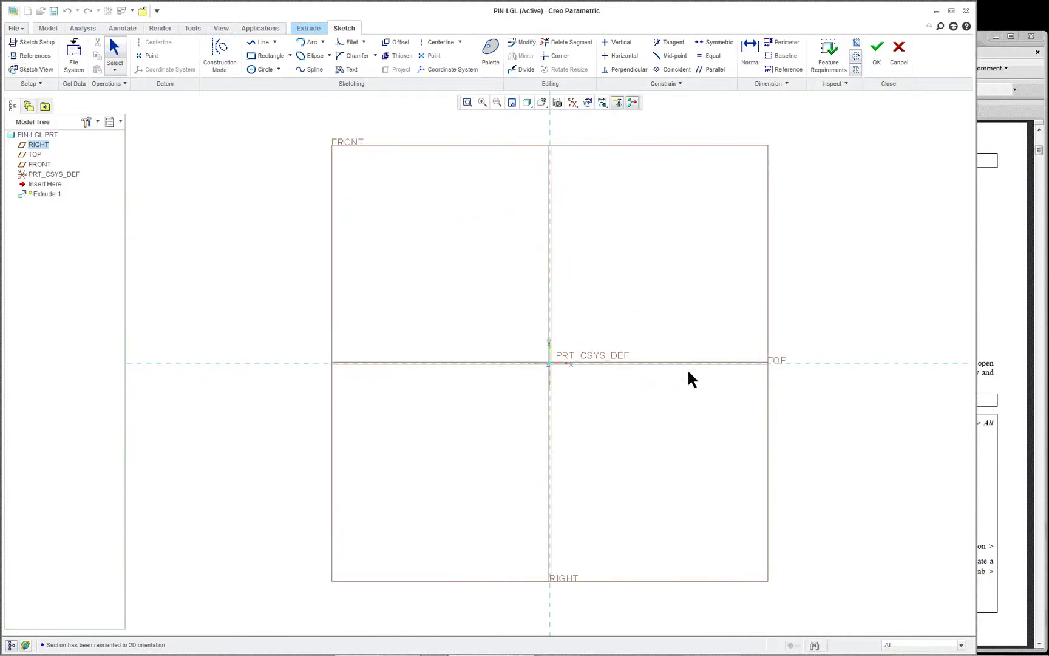
left_click(542, 102)
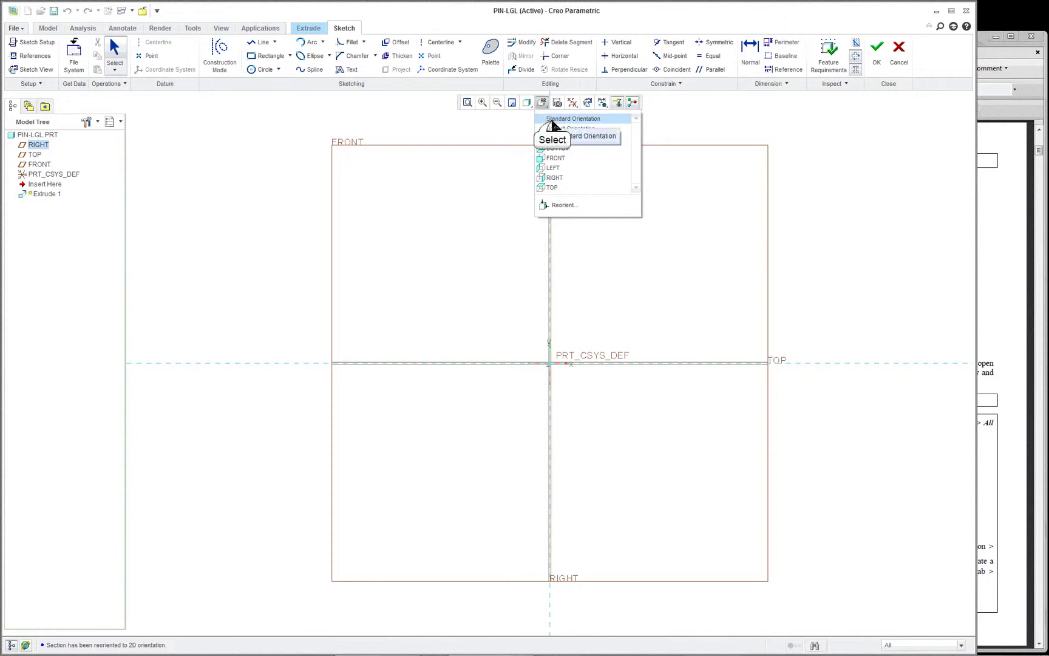
left_click(552, 120)
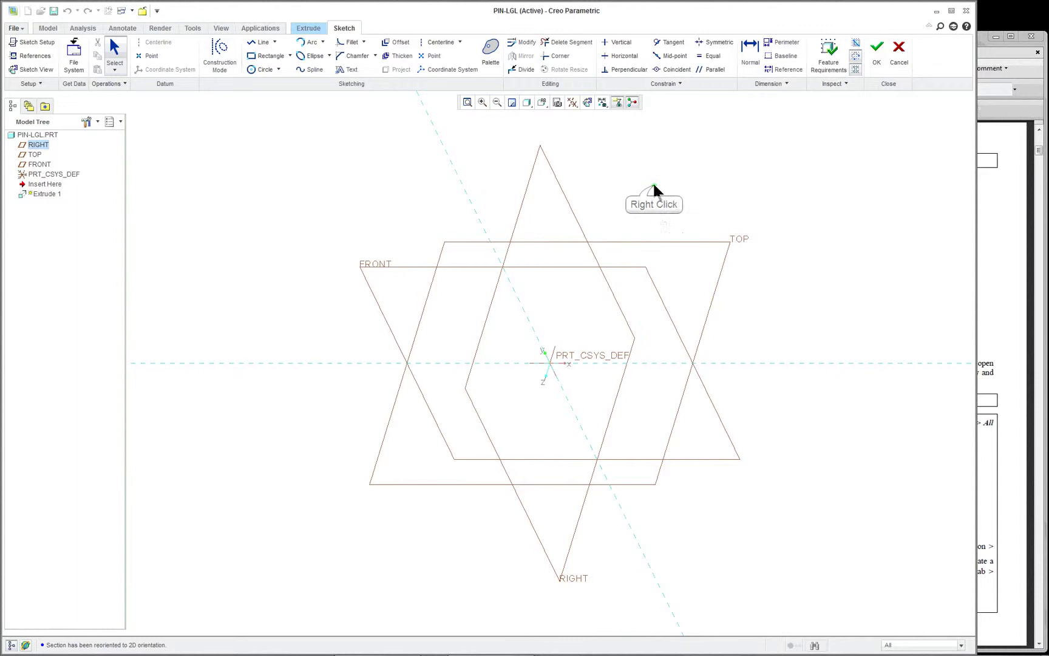
right_click(653, 186)
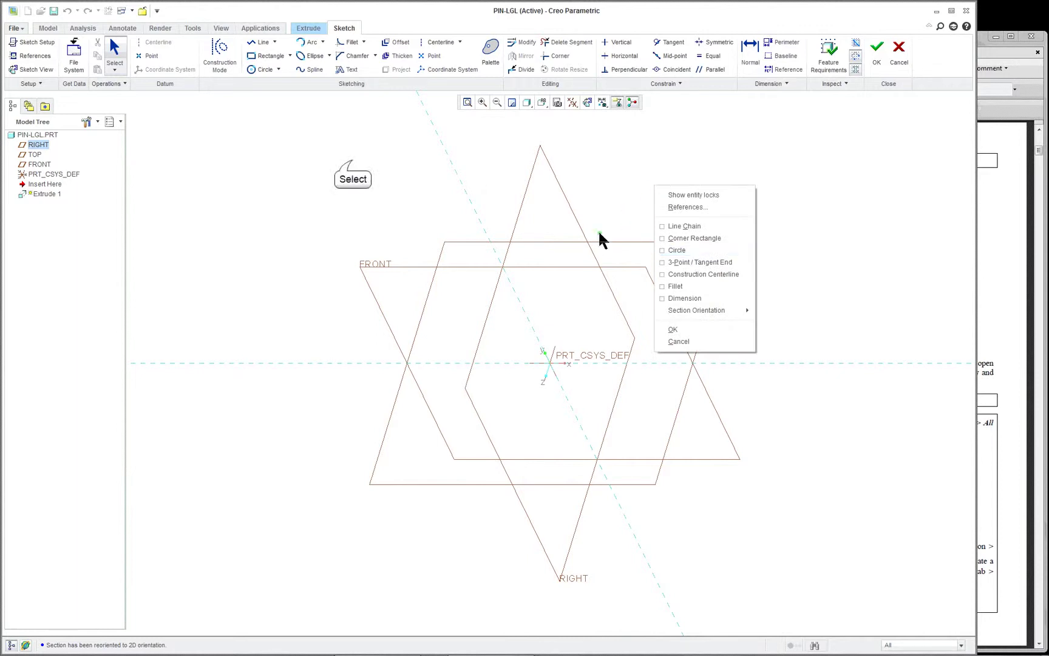
left_click(351, 157)
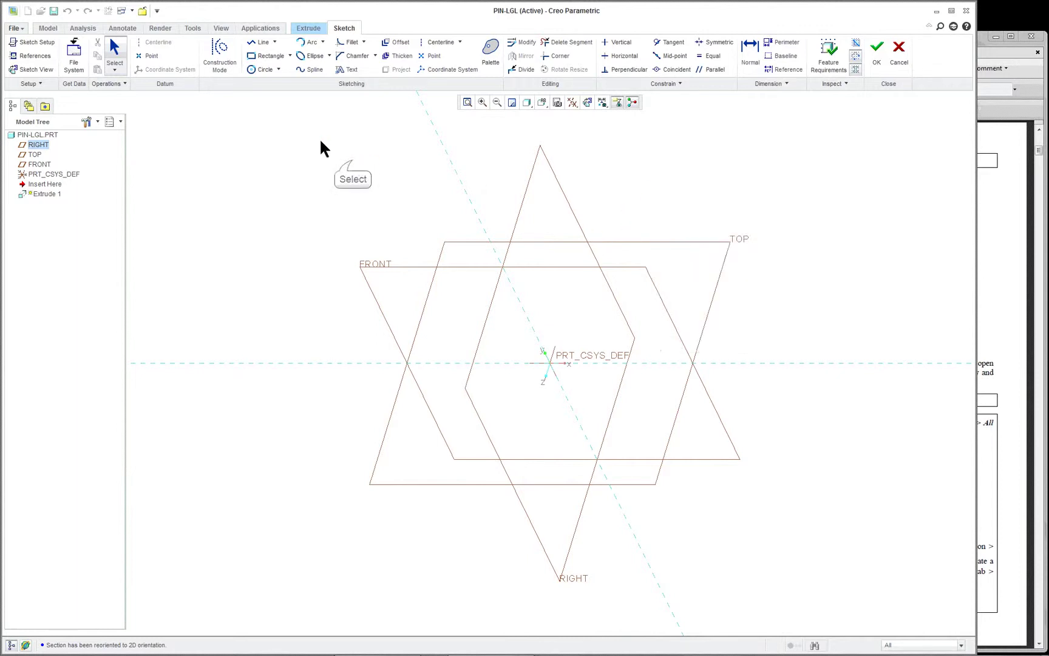
Sketch a circle about 200 in diameter centred on the coordinate system origin and shrink it slightly freehand.
left_click(261, 69)
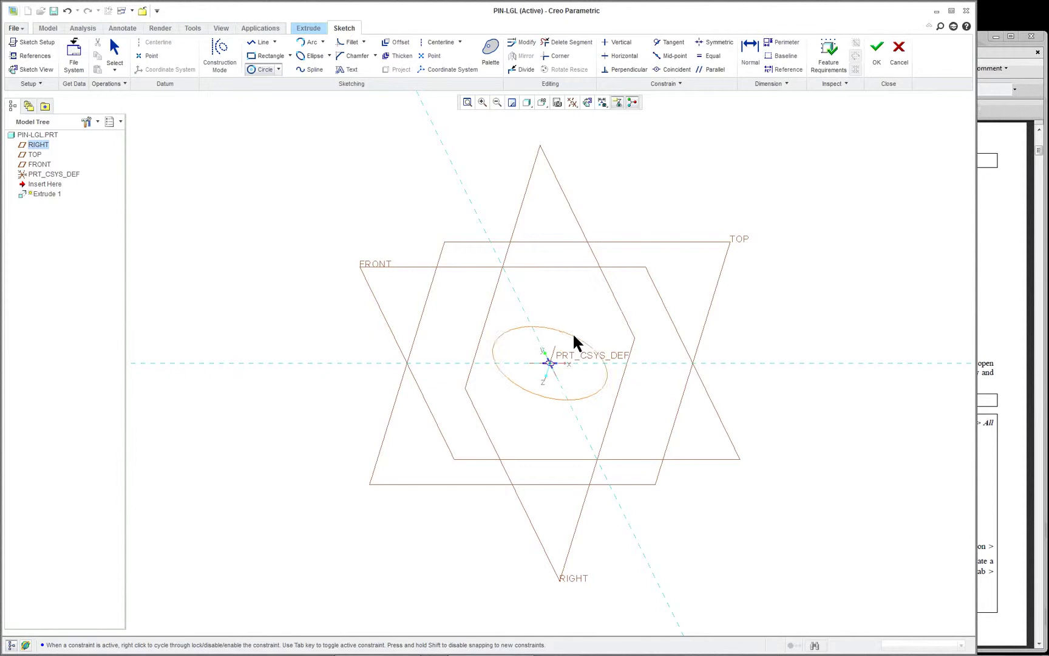
left_click(571, 330)
middle_click(571, 330)
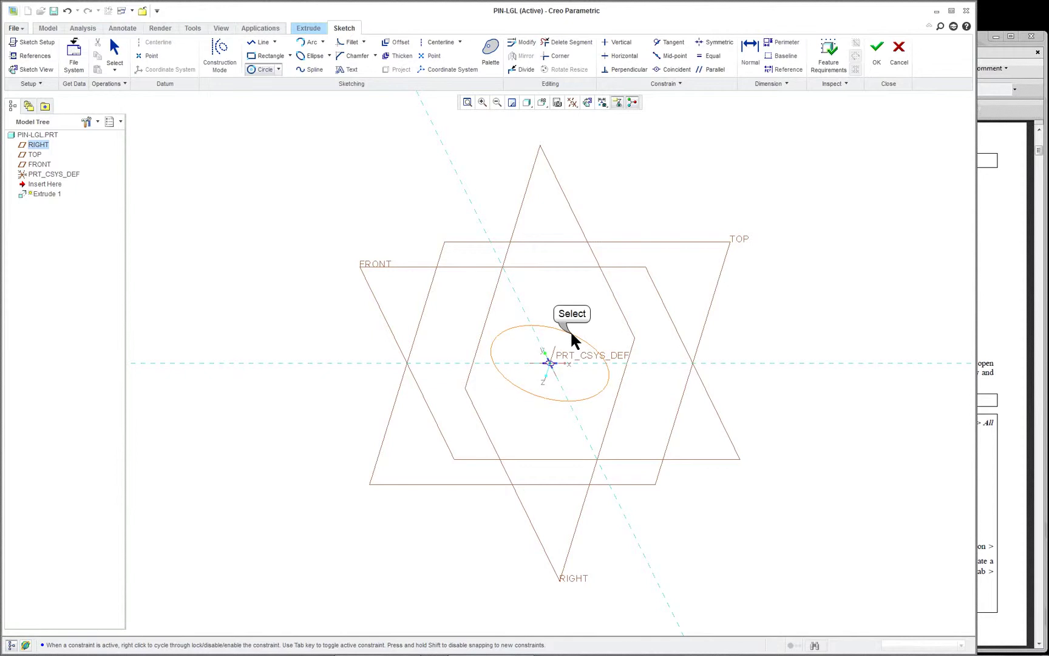
middle_click(324, 283)
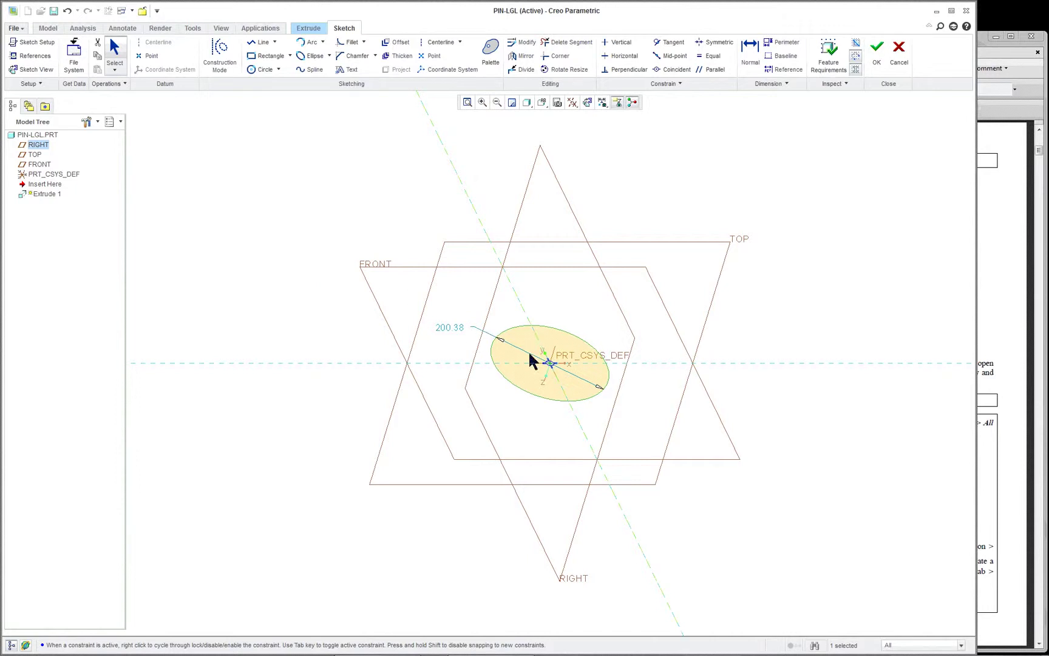
mouse_move(527, 335)
left_mouse_down()
mouse_move(554, 356)
mouse_move(509, 338)
left_mouse_up()
Set the circle's diameter to 1 and complete the sketch.
double_click(449, 330)
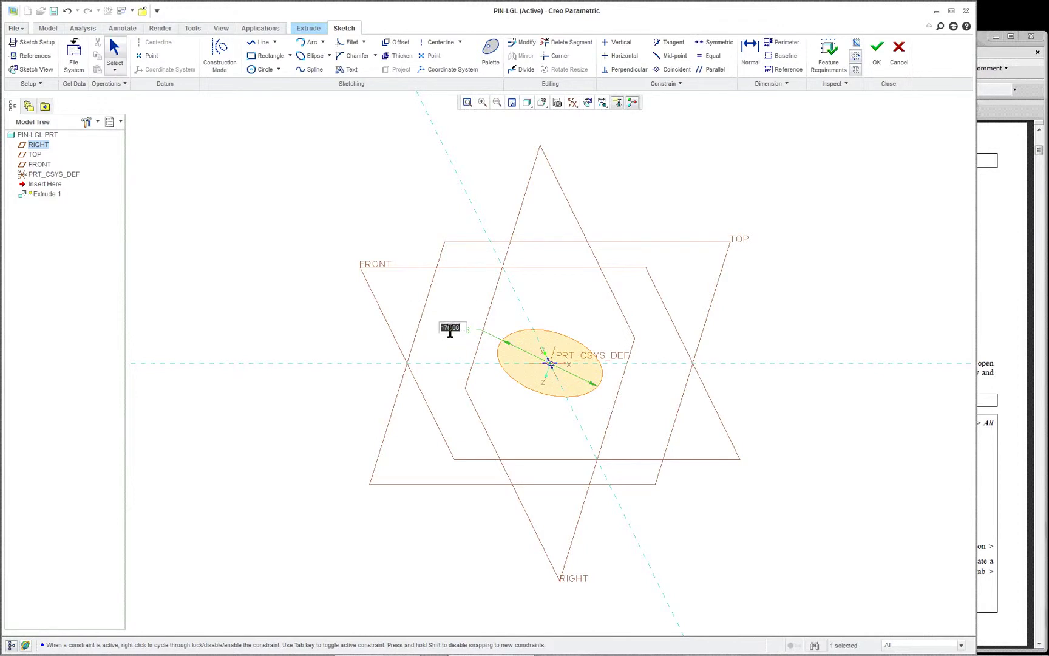
type("1")
key("Return")
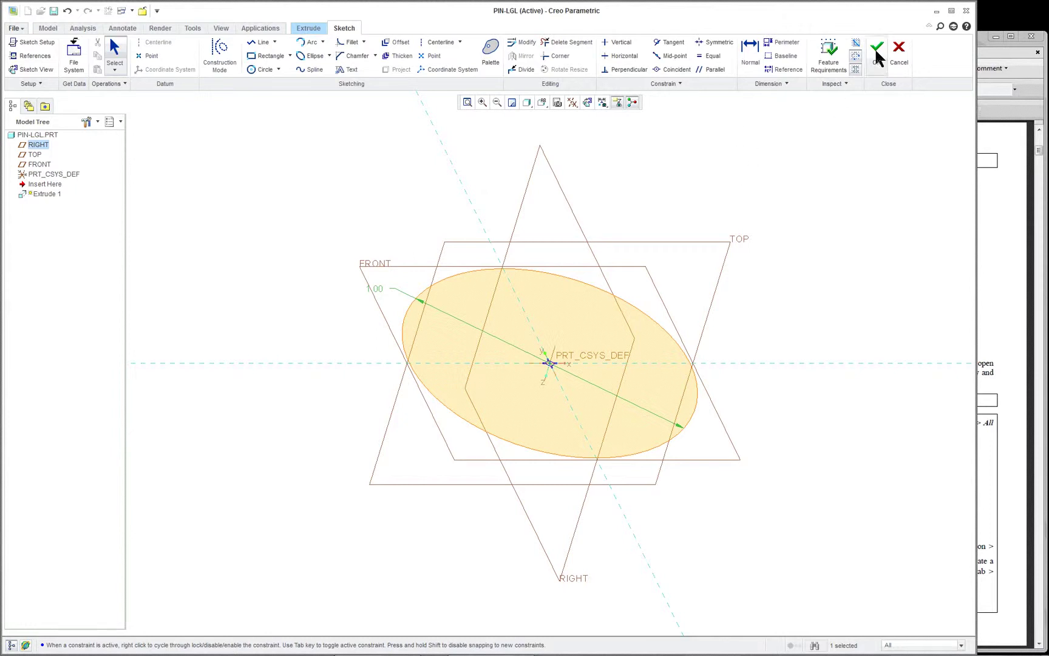
right_click(762, 163)
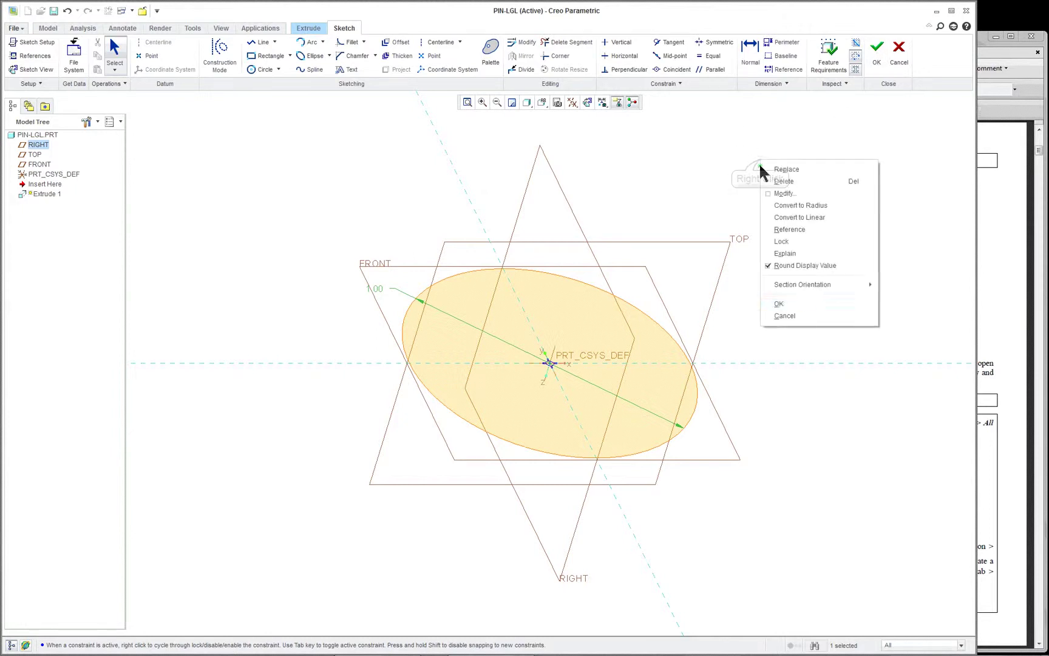
left_click(798, 306)
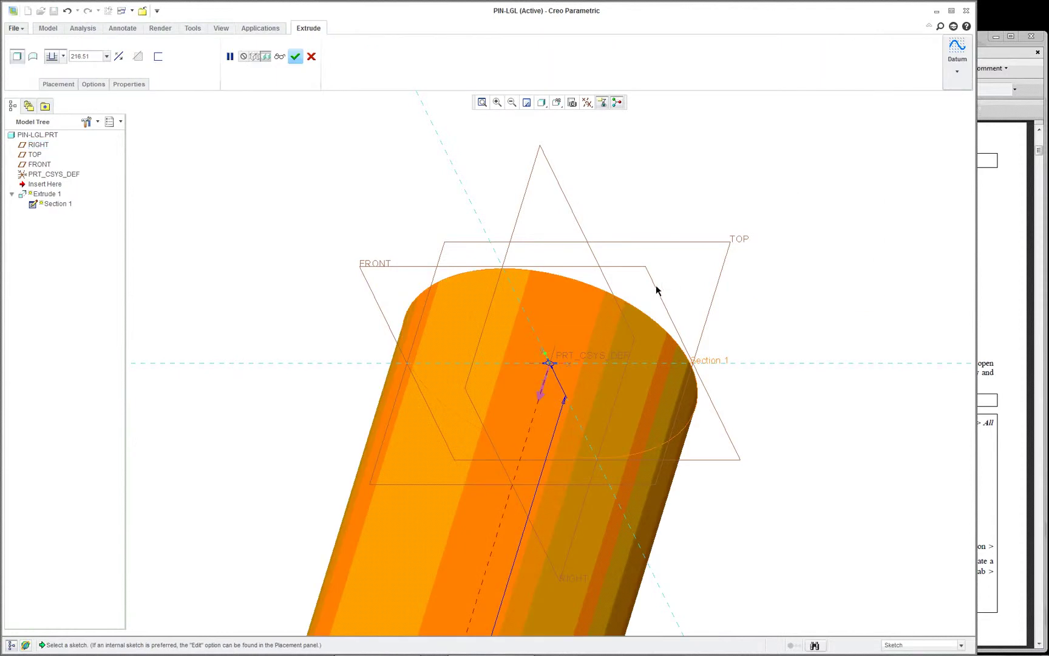
Shorten the pin's extrusion depth freehand to about 2.25.
scroll(656, 290, "down", 10)
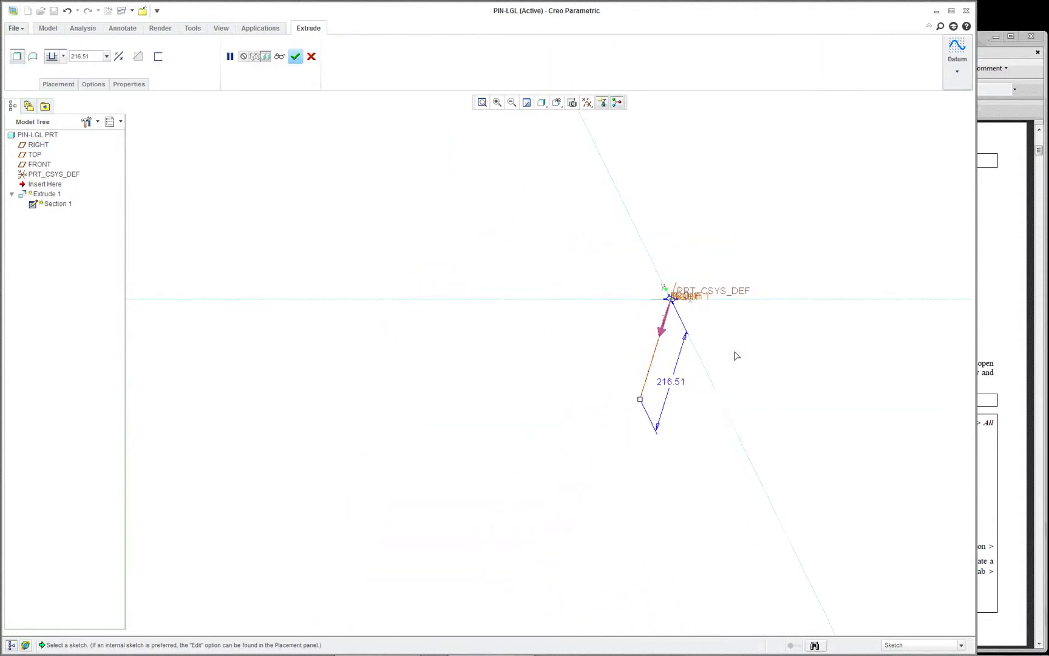
scroll(707, 388, "up", 2)
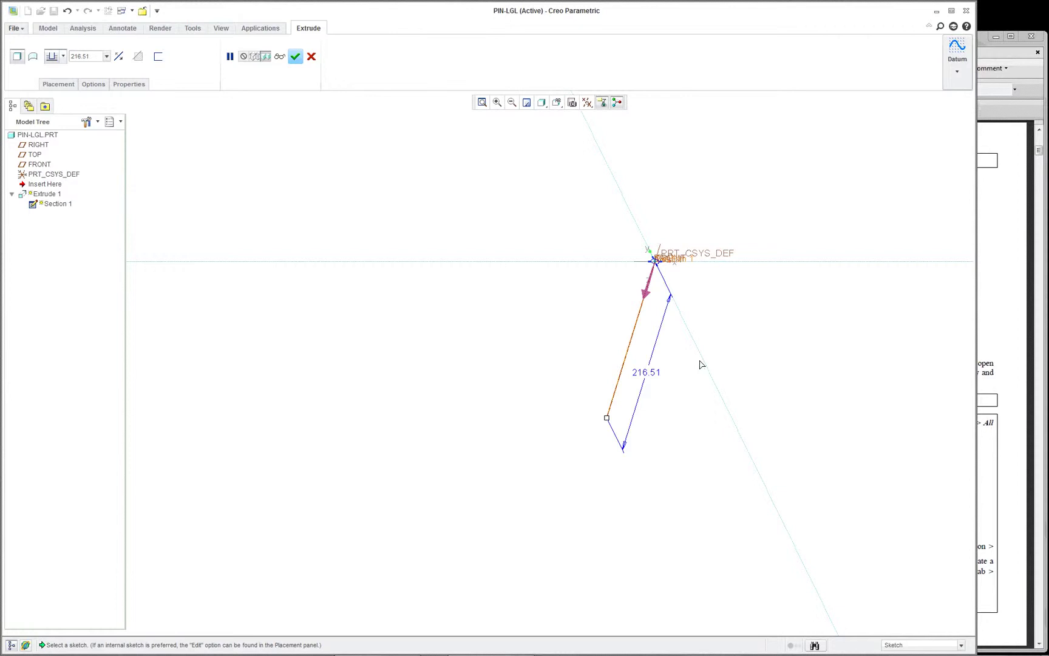
left_click_drag(607, 418, 649, 274)
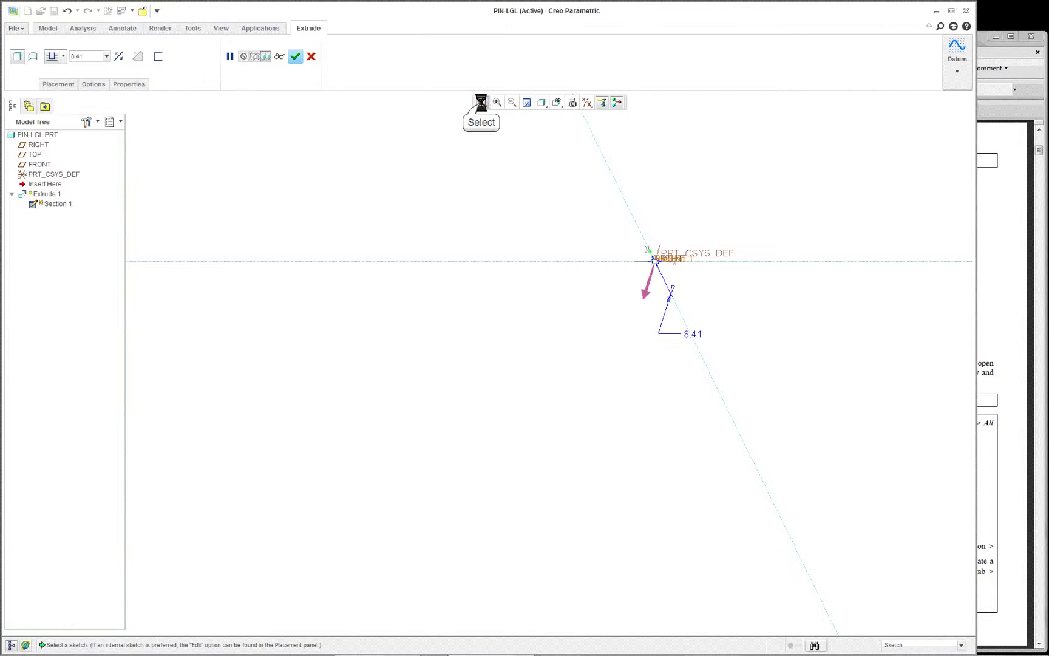
middle_click_drag(596, 386, 441, 421, "shift")
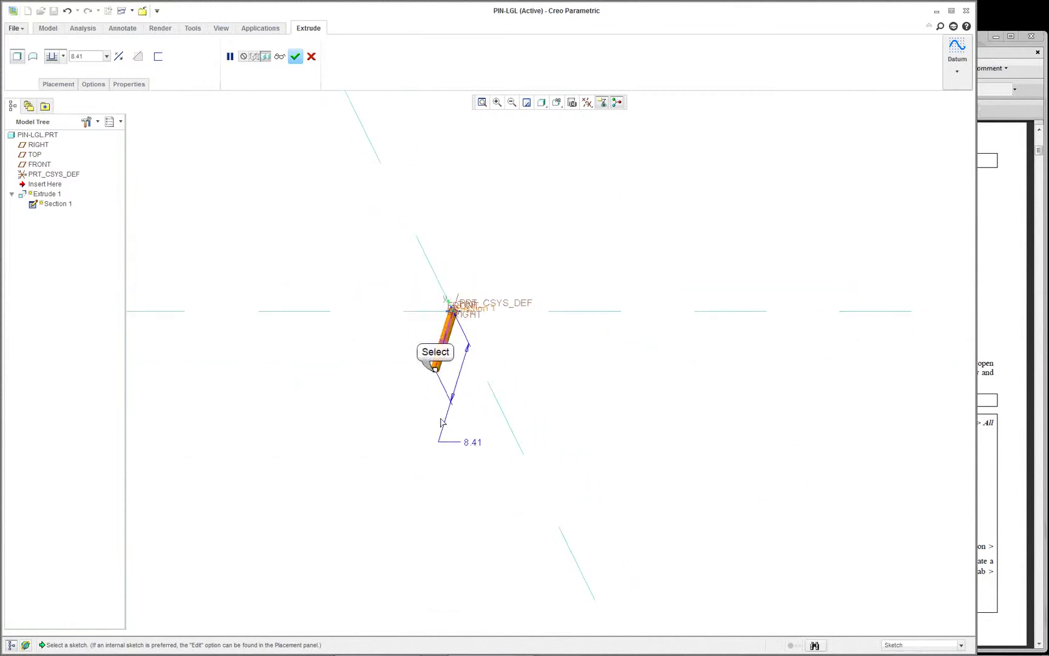
left_click_drag(435, 369, 452, 320)
middle_click_drag(374, 276, 499, 341)
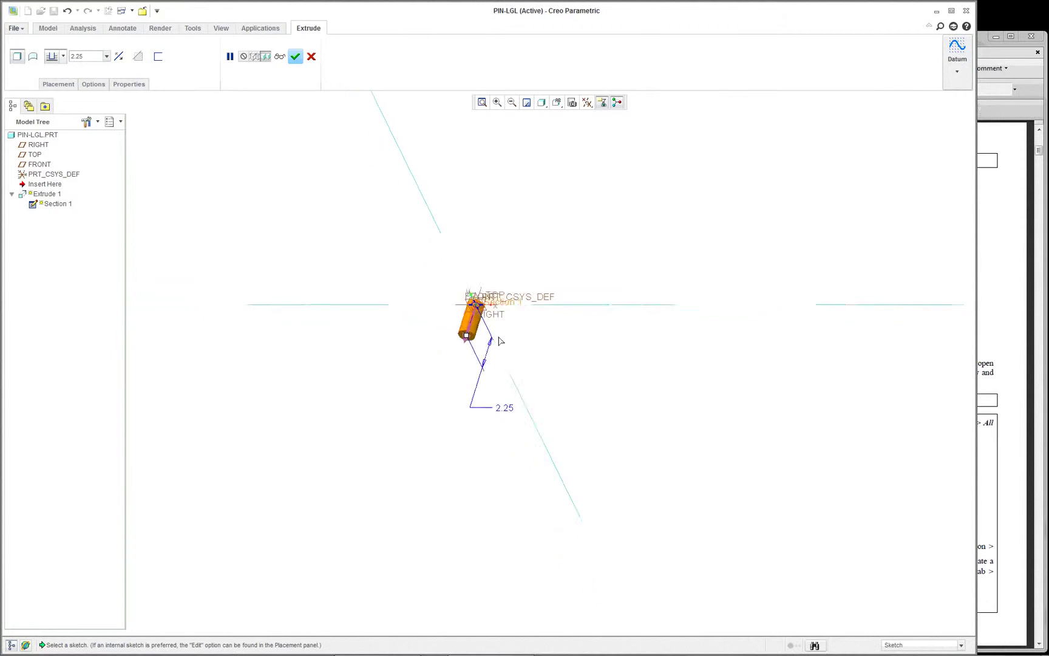
Set the pin's extrusion depth to 5 and complete the Extrude feature.
left_click(84, 56)
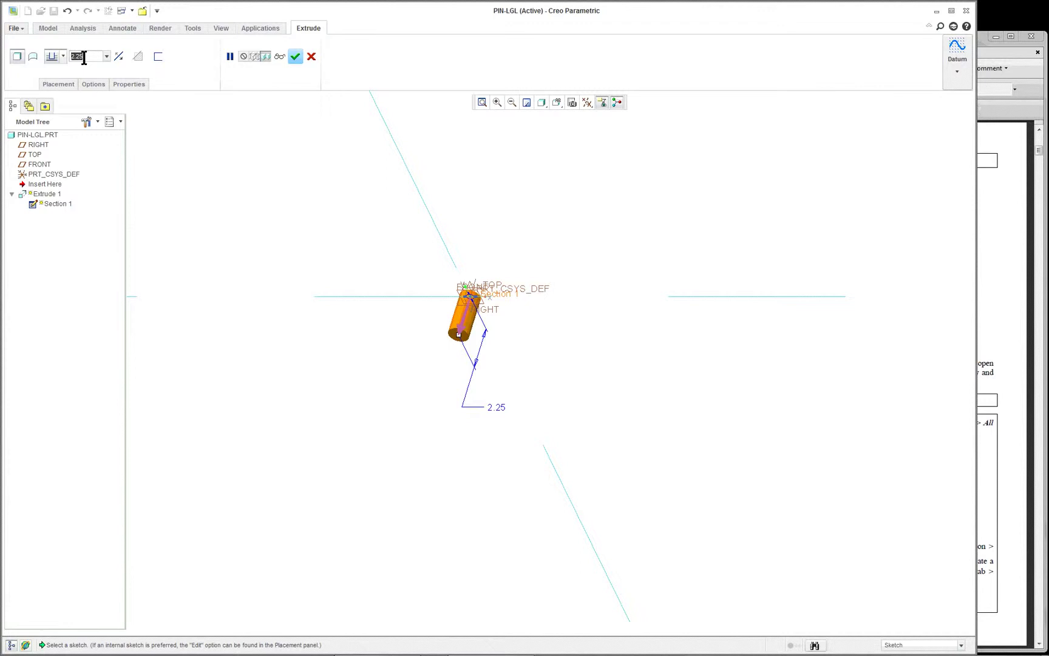
type("5")
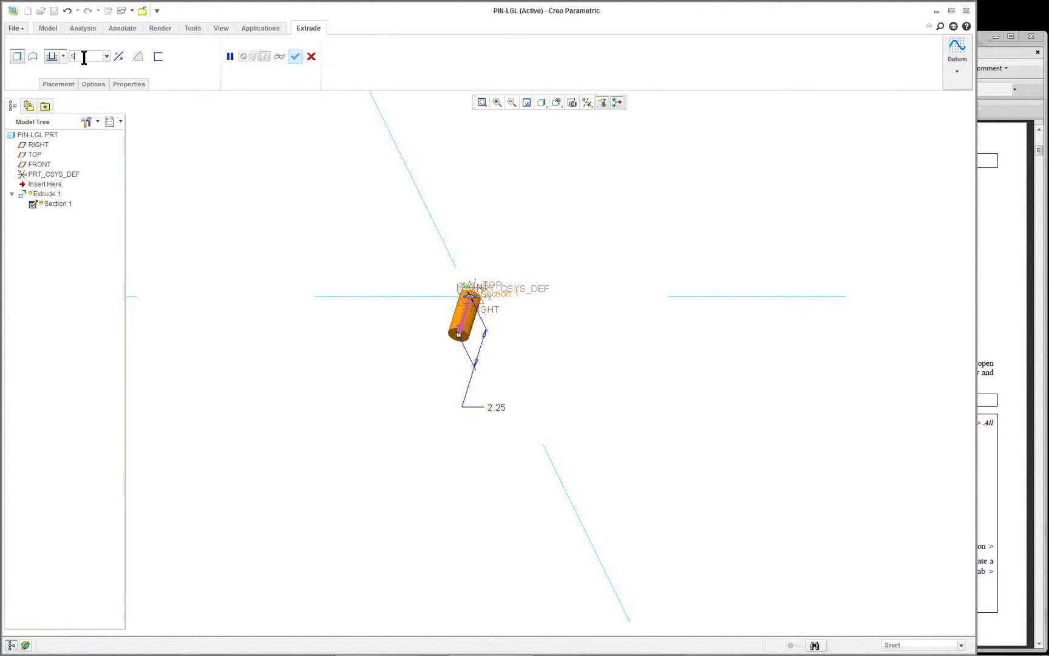
key("Return")
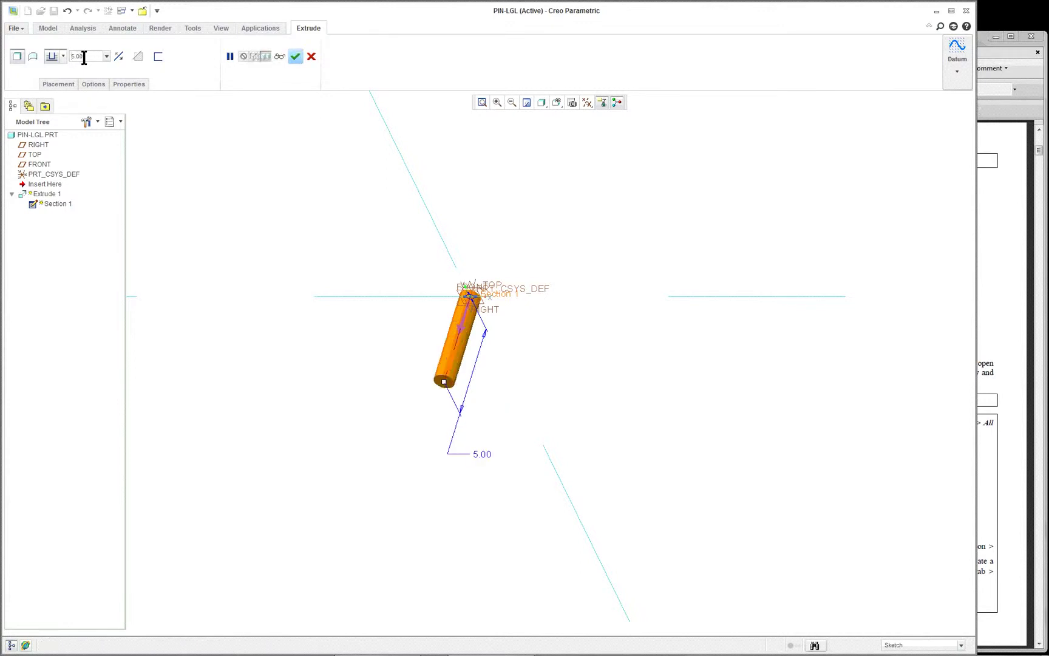
double_click(488, 459)
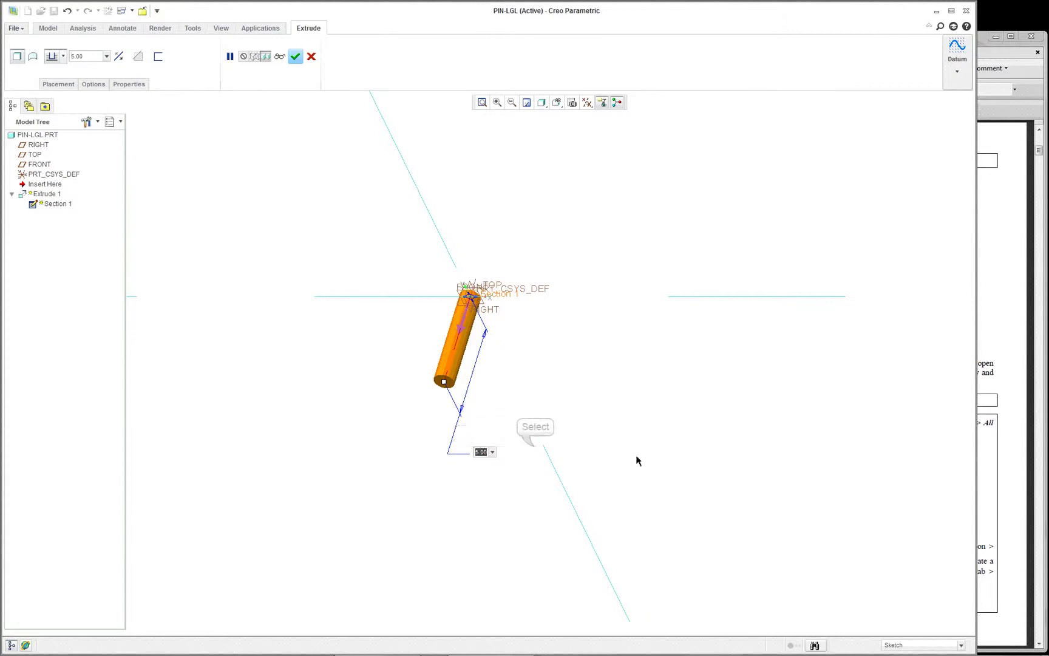
key("Return")
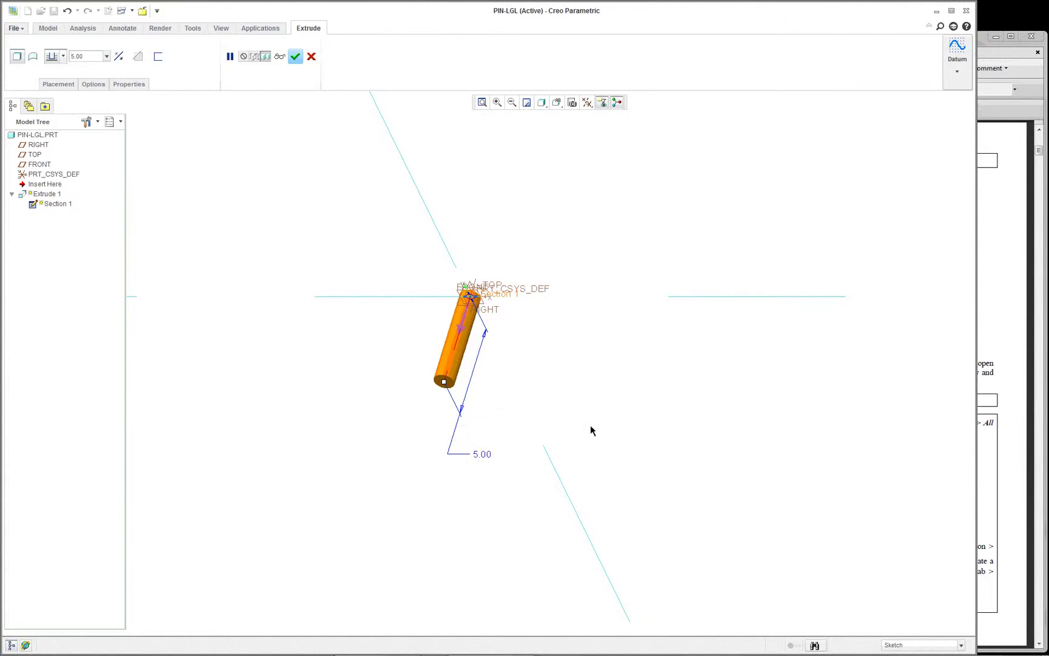
left_click(295, 57)
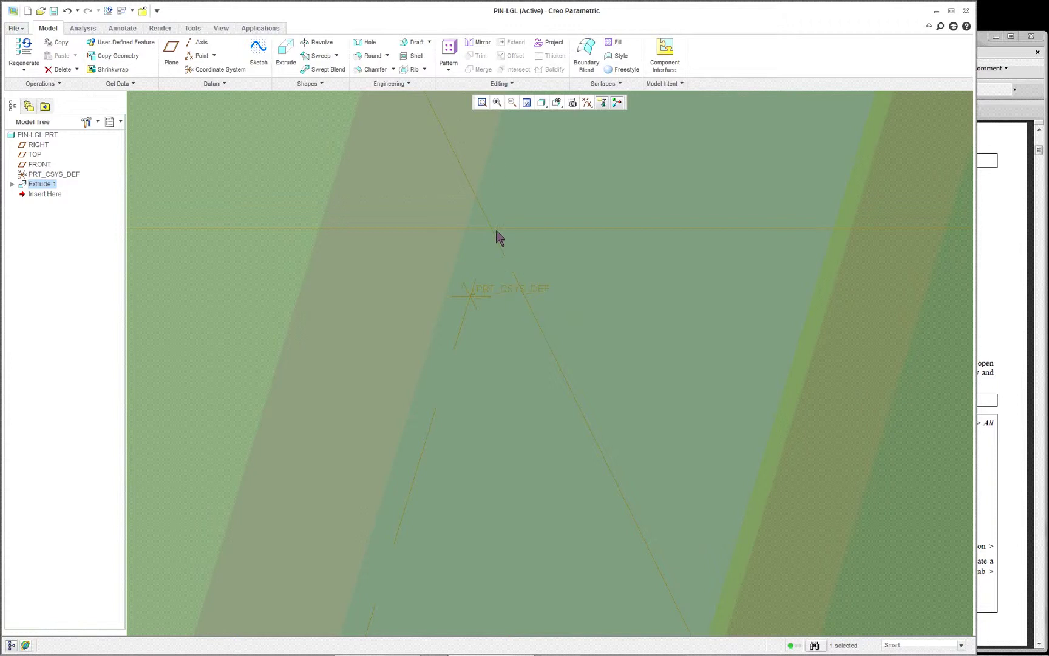
Fit the pin in view, display the extrusion's dimensions on the model, and clear them again.
left_click(481, 103)
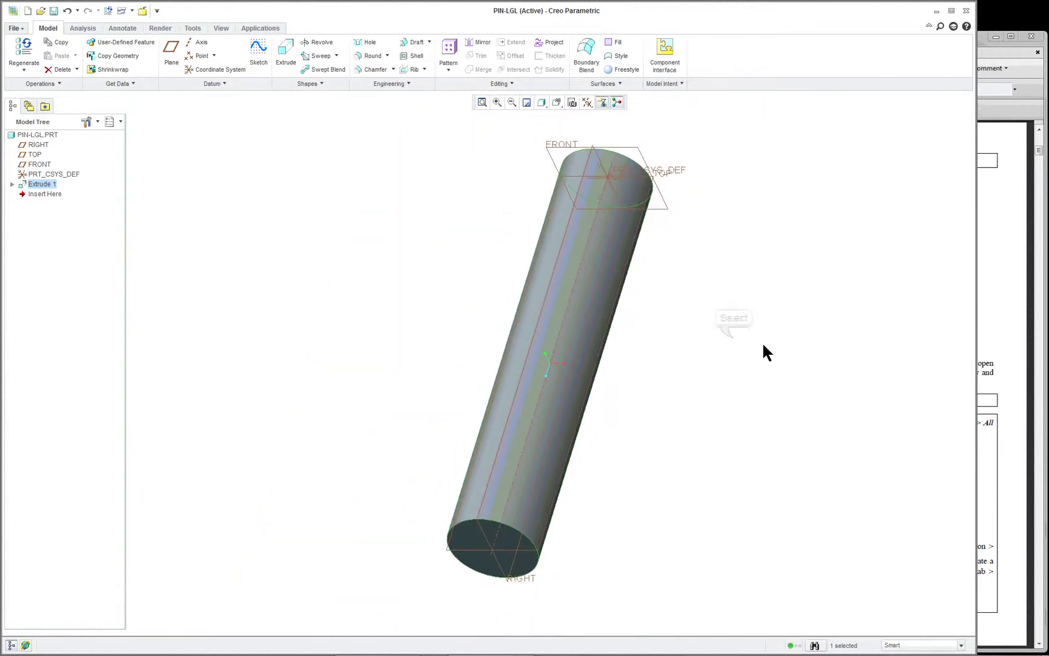
left_click(687, 320)
double_click(601, 292)
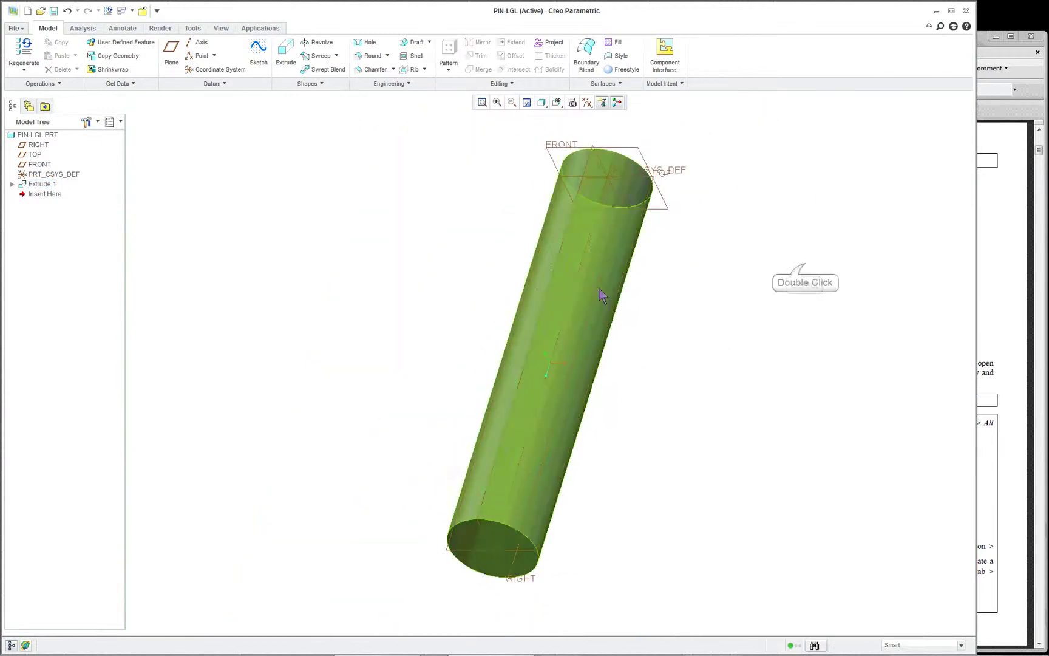
left_click(806, 268)
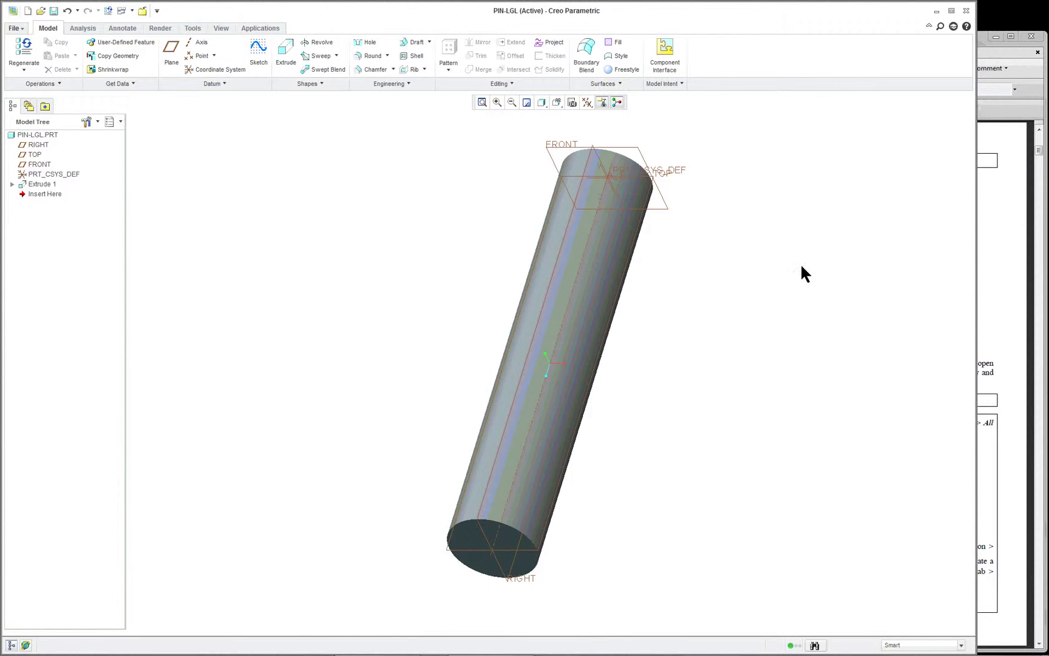
double_click(611, 269)
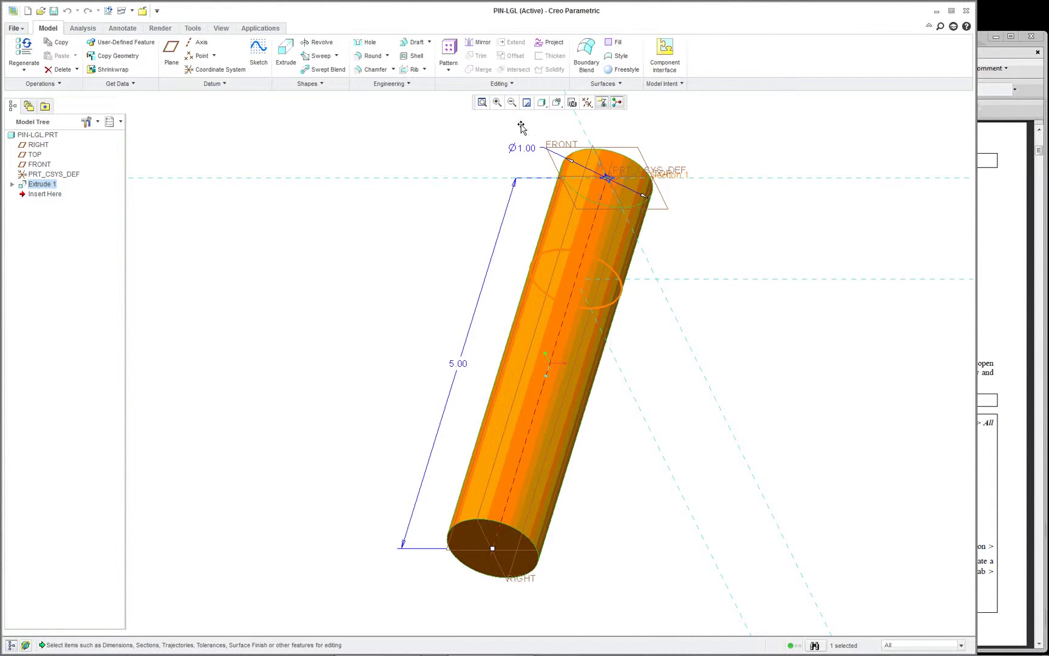
scroll(424, 340, "down", 2)
left_click(313, 284)
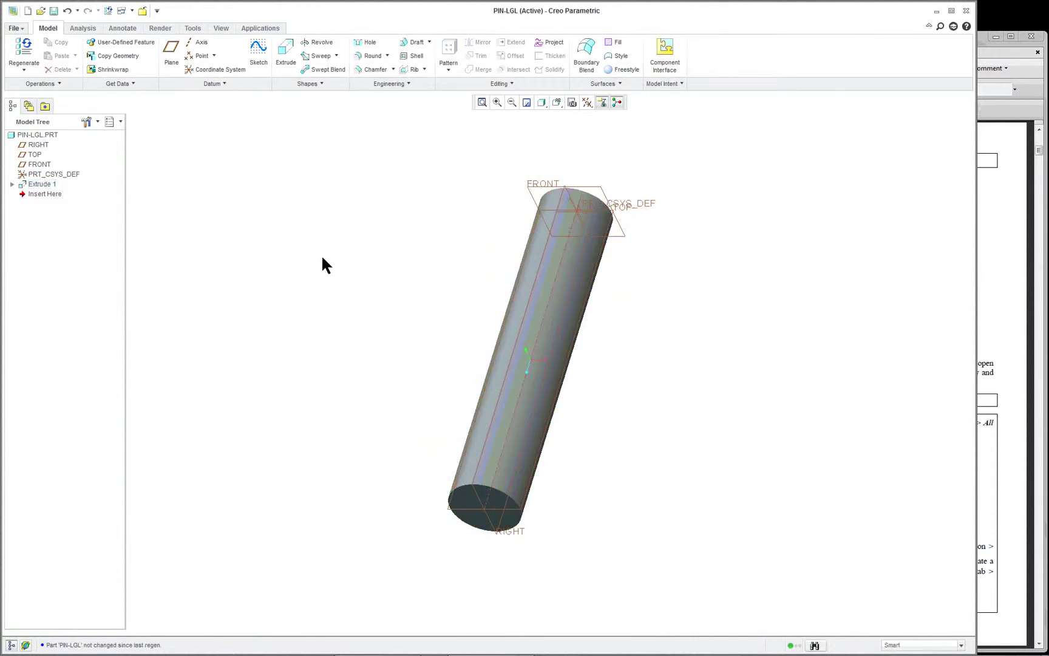
Apply a reddish metal appearance from the std-metals.dmt library to the whole PIN-LGL part.
left_click(221, 28)
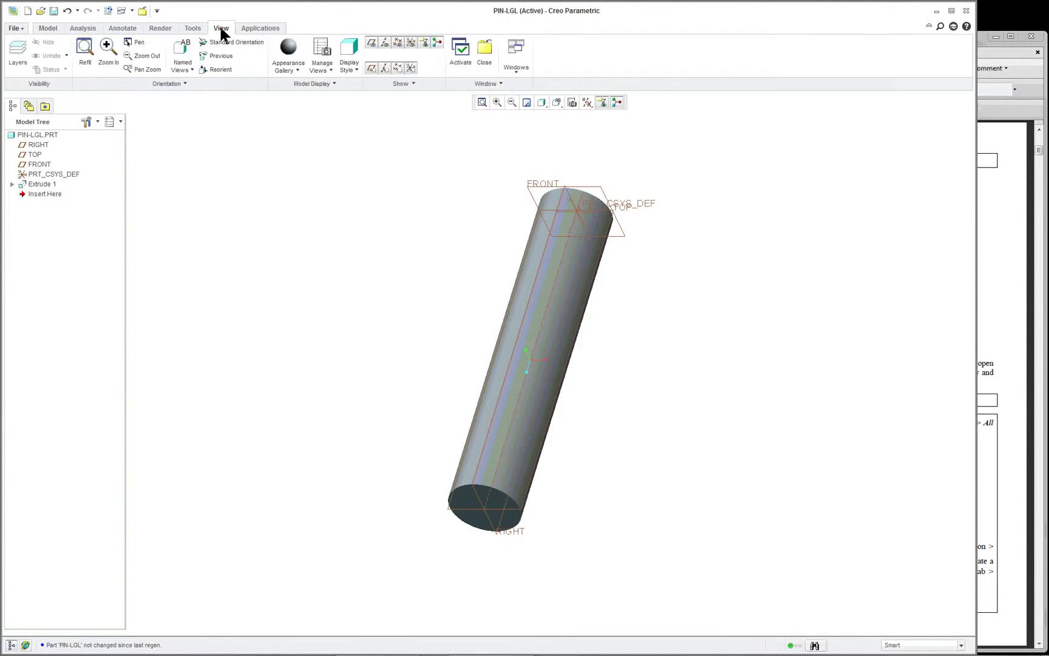
left_click(292, 63)
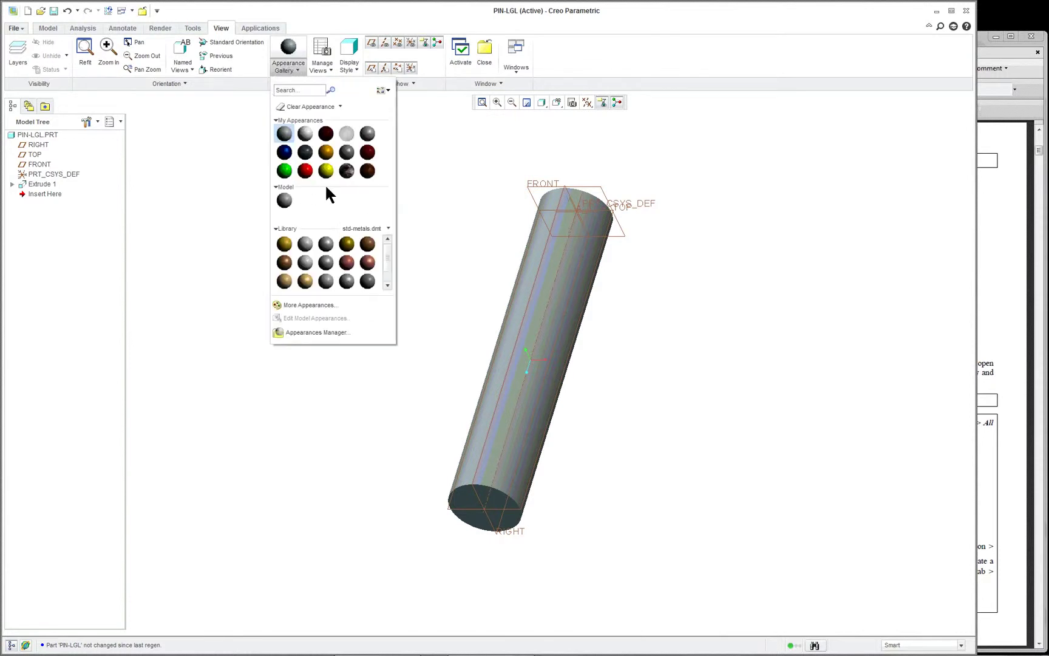
left_click(368, 263)
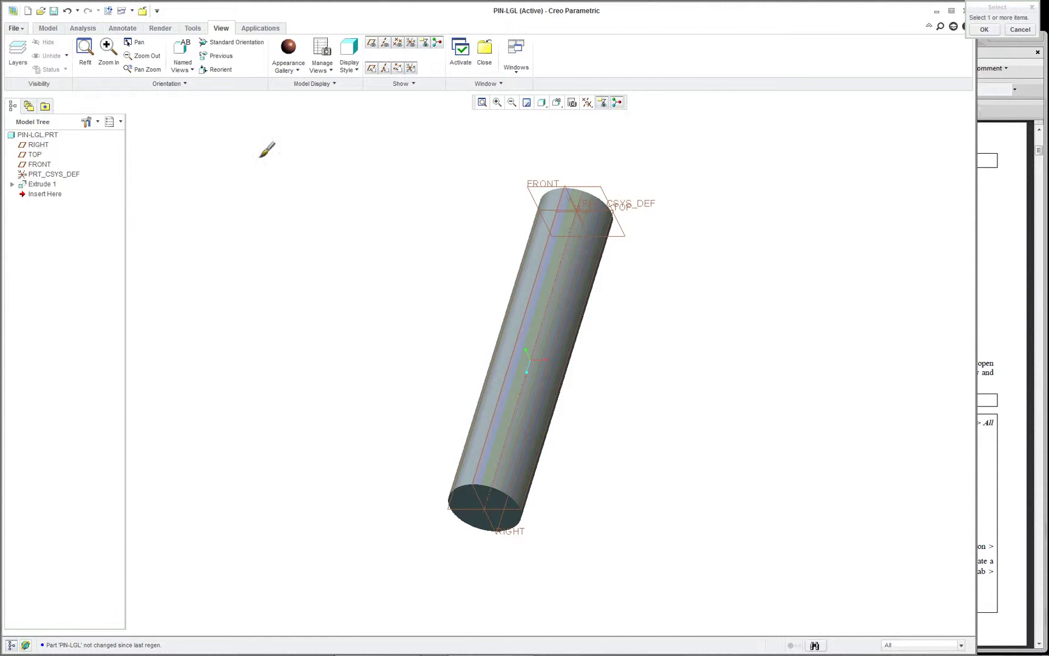
left_click(38, 134)
left_click(984, 30)
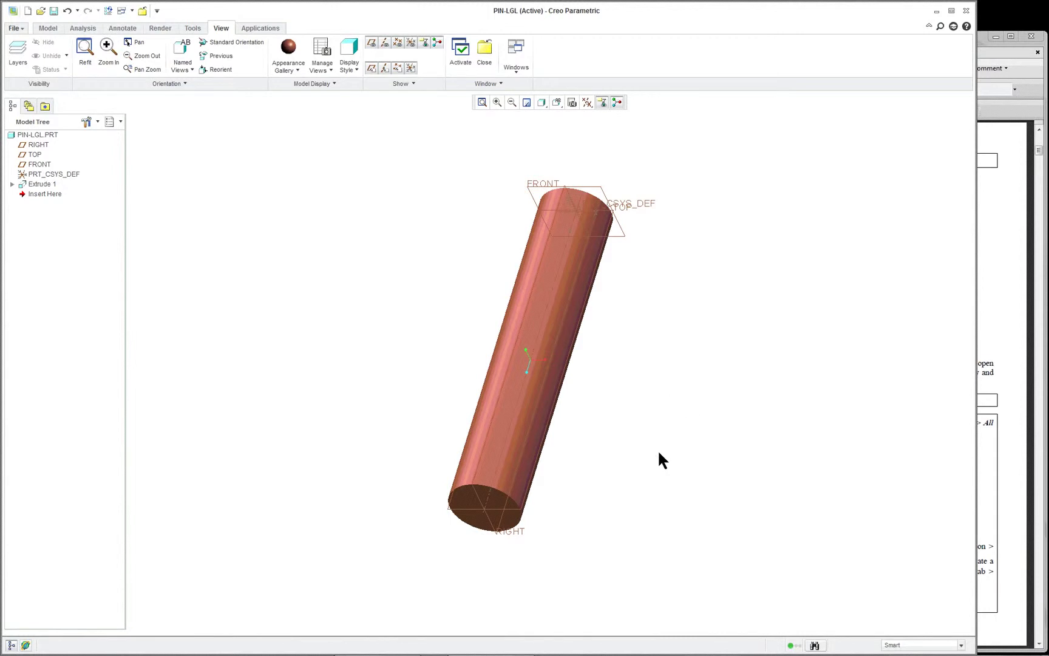
Start a Round on the circular edge at the pin's end opposite the FRONT plane, with a radius of 0.05.
left_click(498, 483)
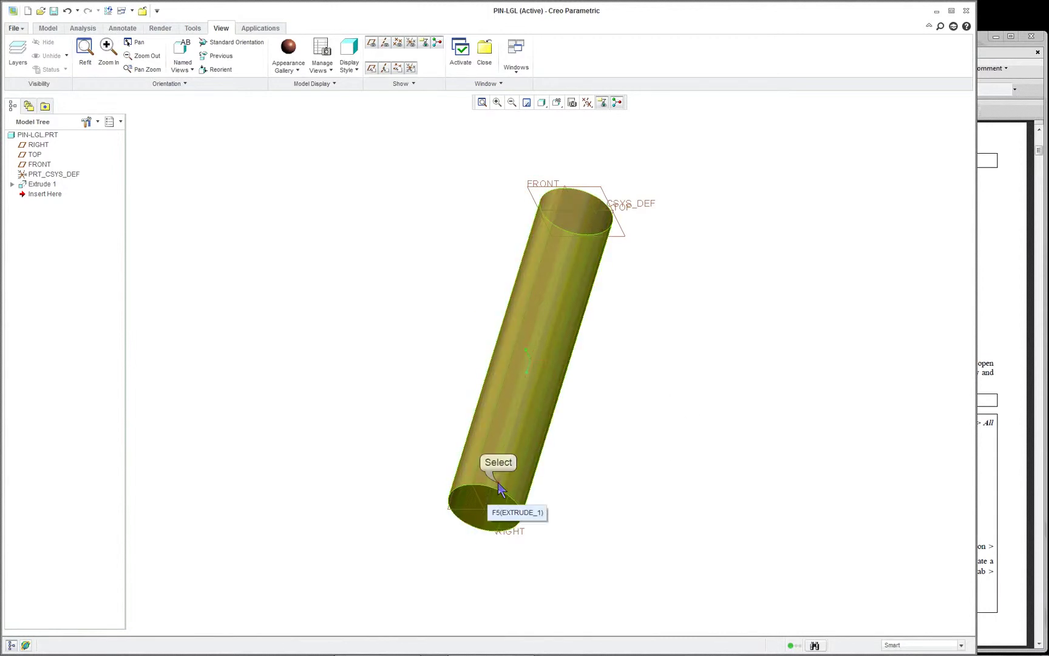
left_click(498, 485)
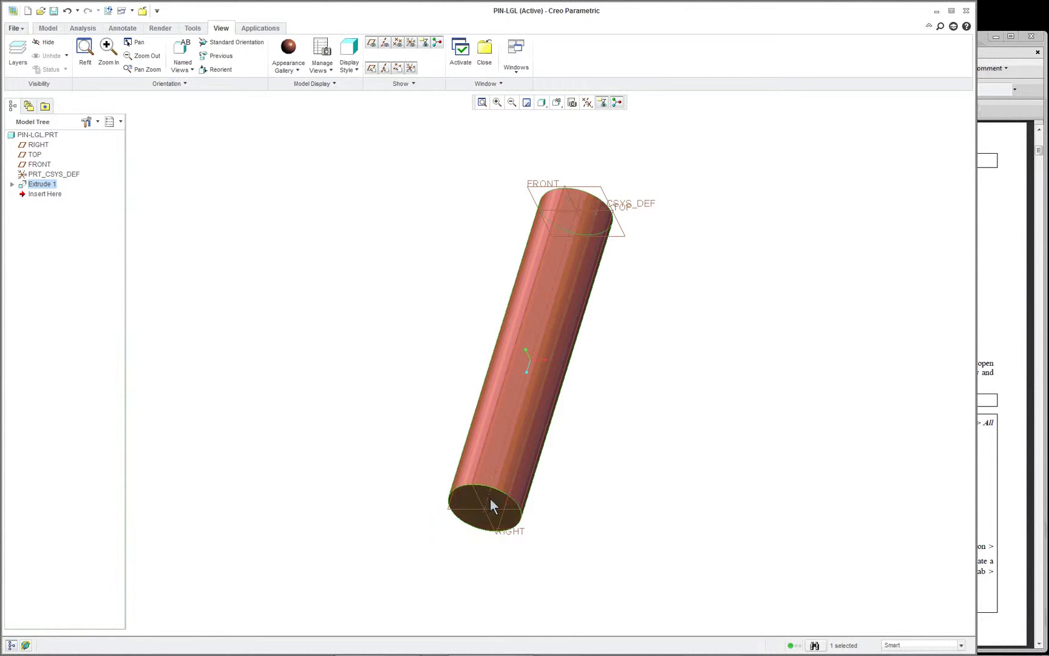
left_click(495, 491)
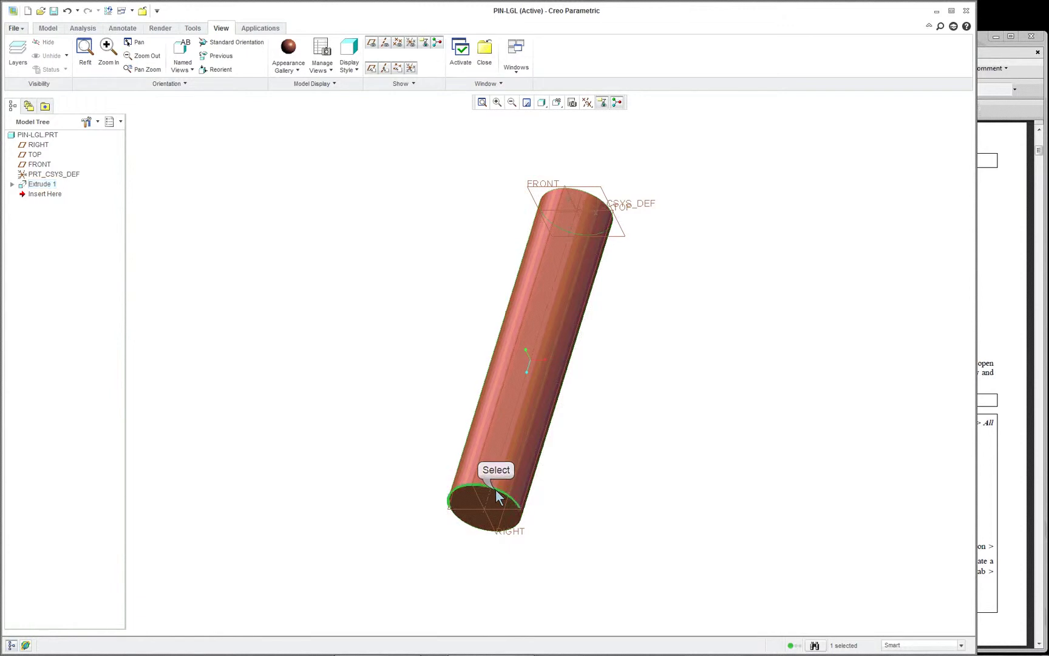
right_click(495, 491)
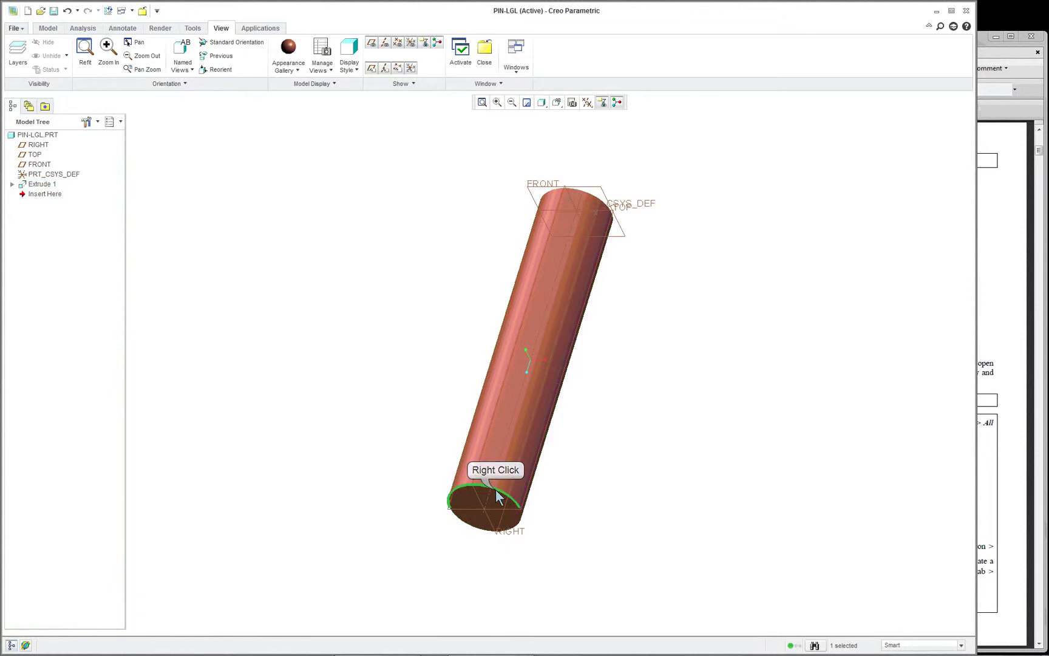
left_click(525, 510)
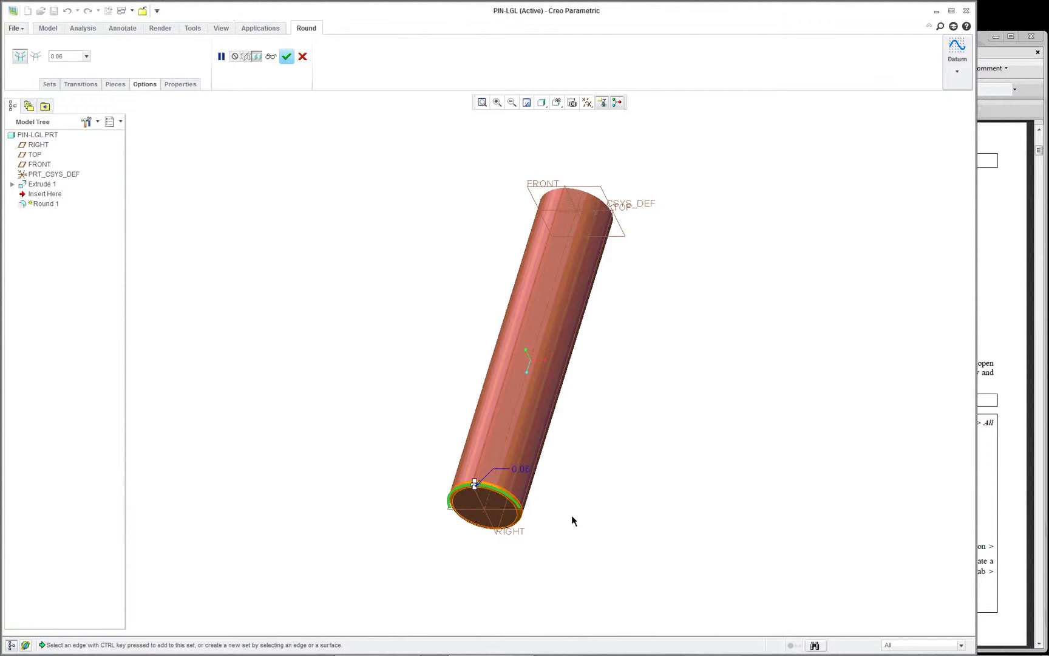
double_click(521, 469)
key("BackSpace")
key("Return")
left_click(629, 340)
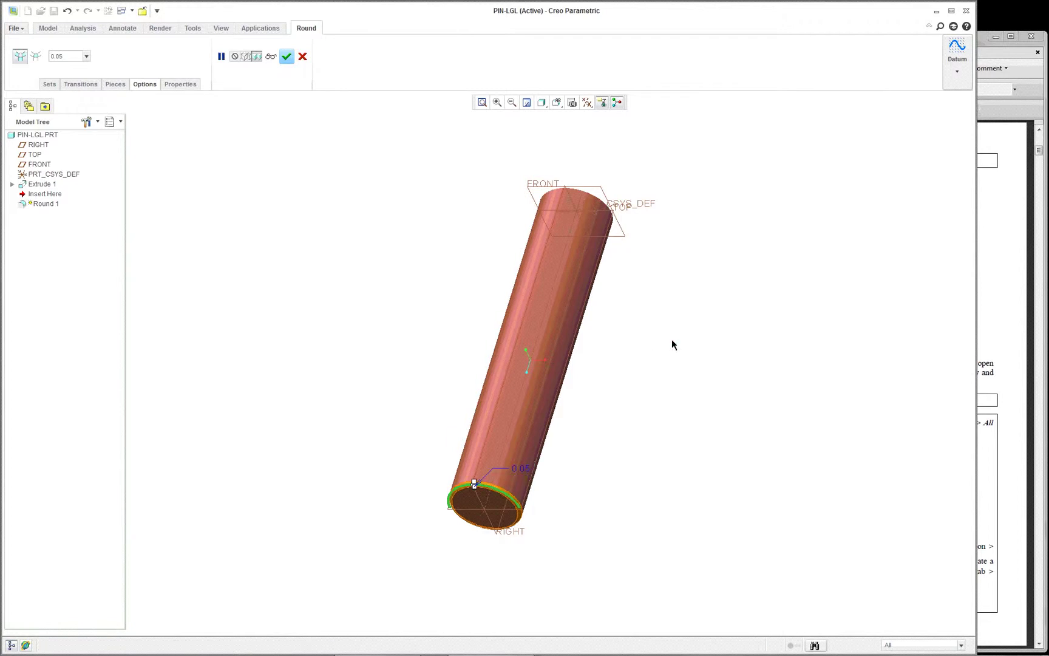
Add the circular edge at the pin's FRONT-plane end to the same round set and complete the Round.
left_click(595, 202)
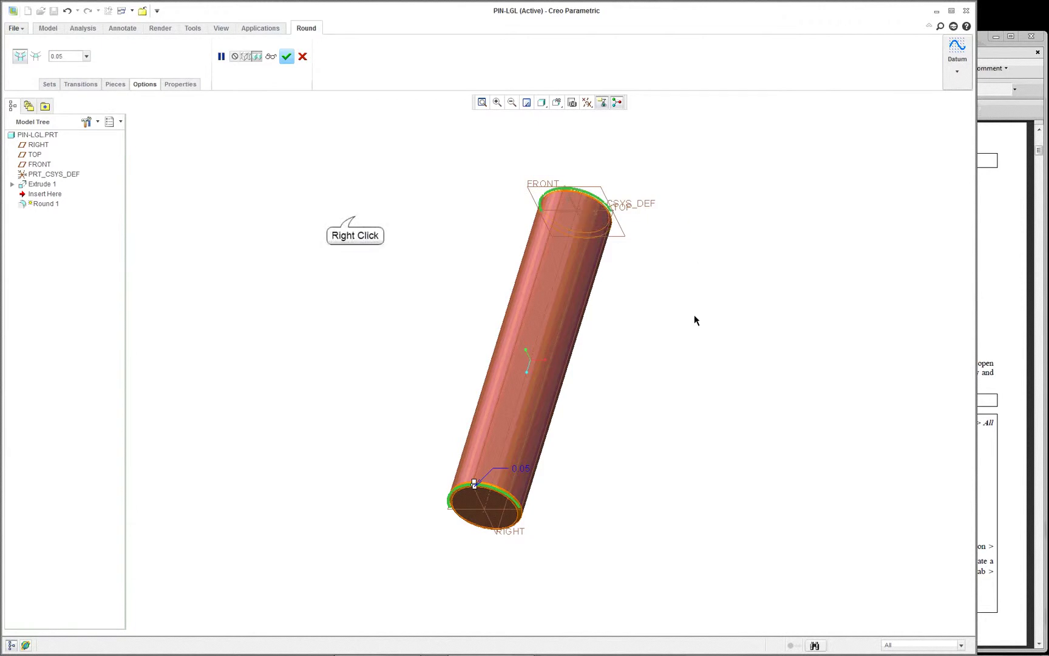
right_click(355, 215)
left_click(318, 216)
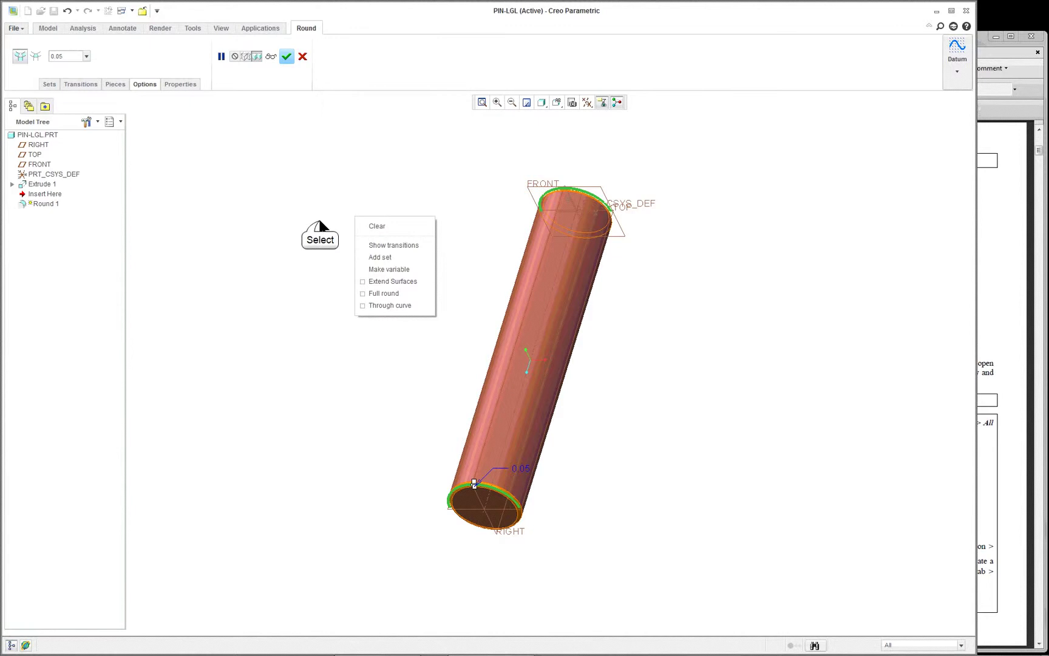
left_click(288, 58)
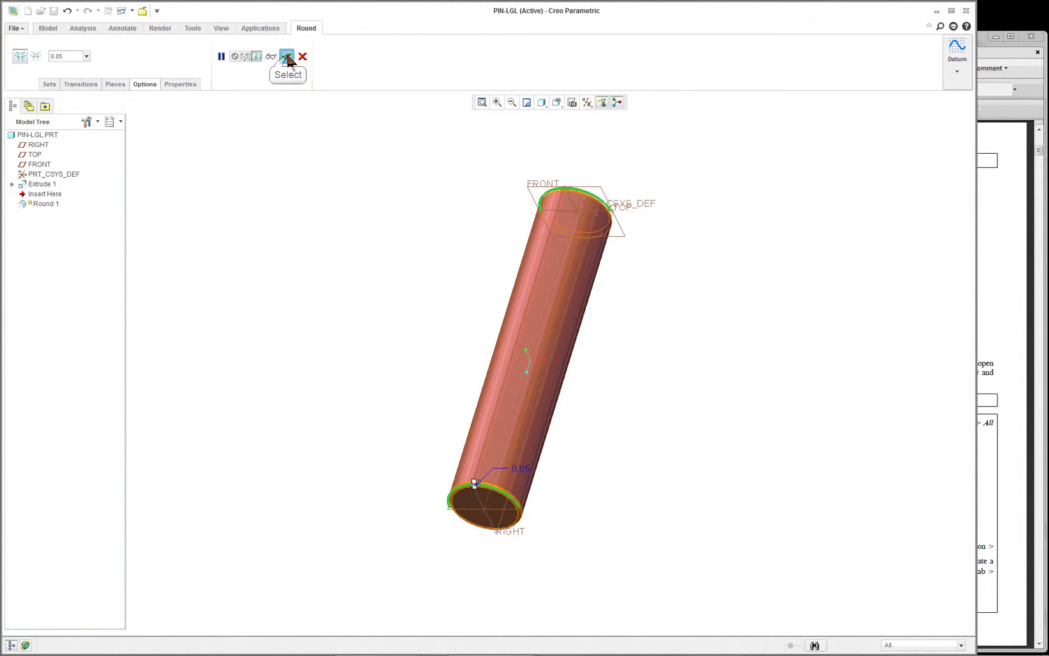
left_click(795, 360)
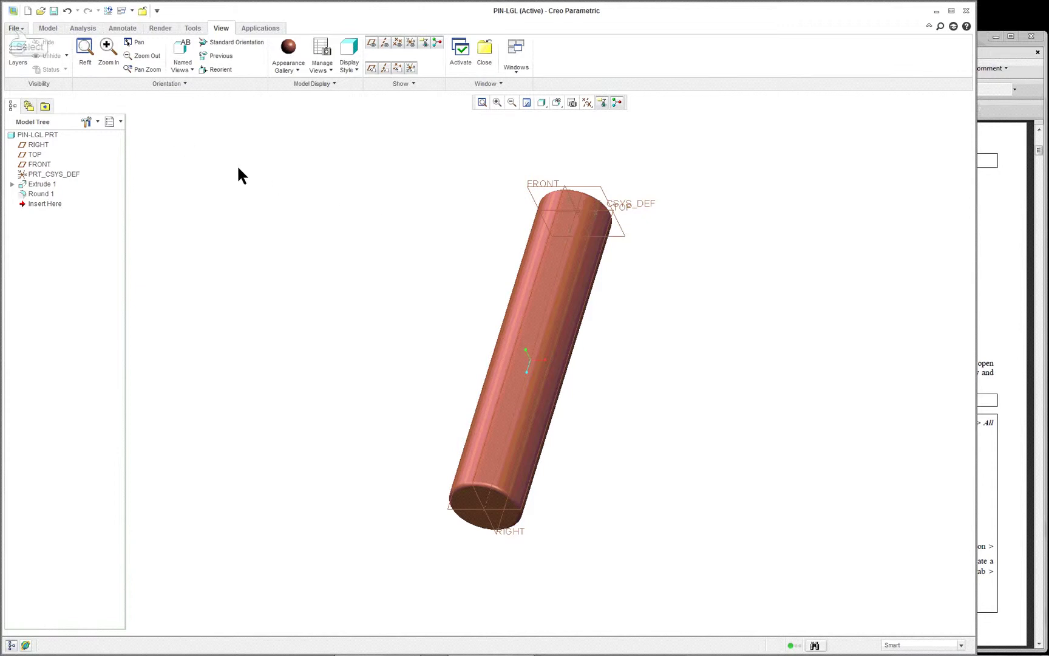
Set the working directory to the Lesson_1_CREO folder inside CREO-Working_Directories.
left_click(13, 29)
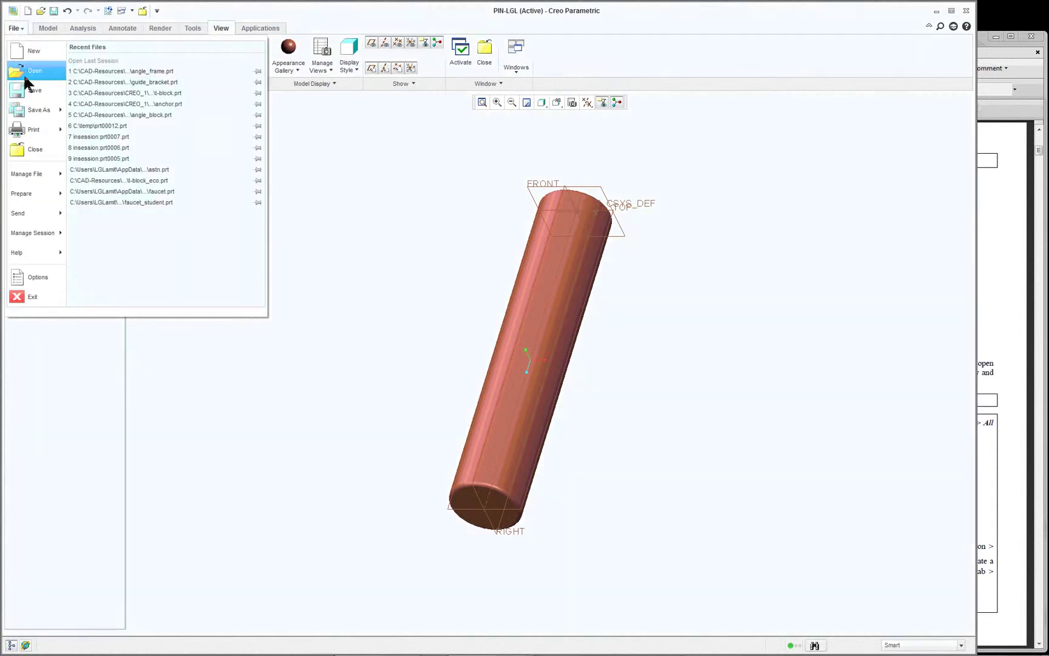
mouse_move(18, 238)
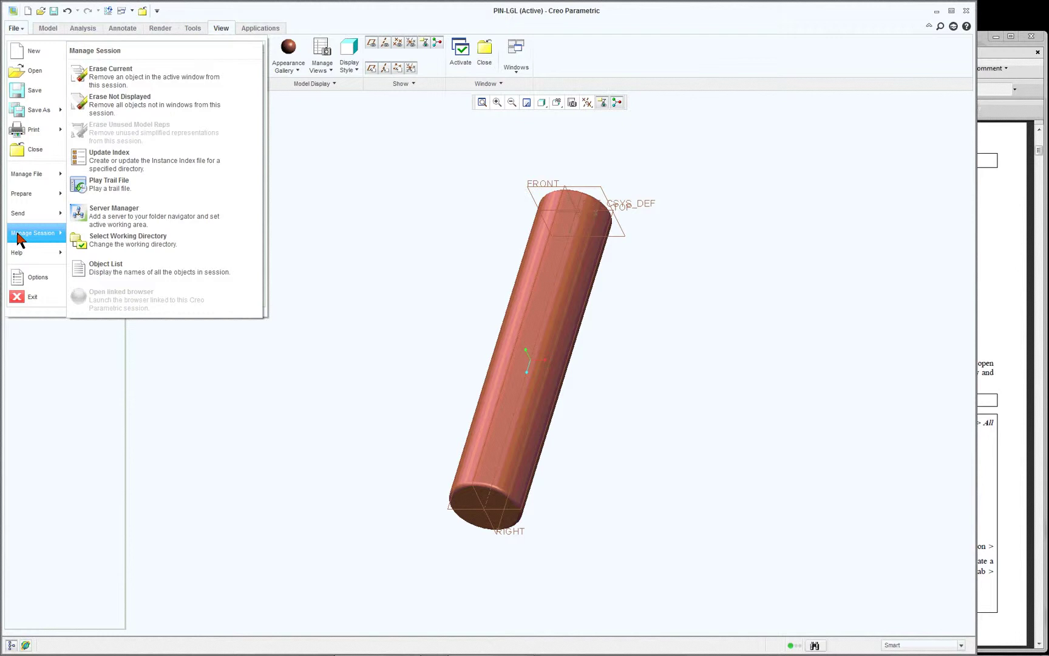
left_click(163, 245)
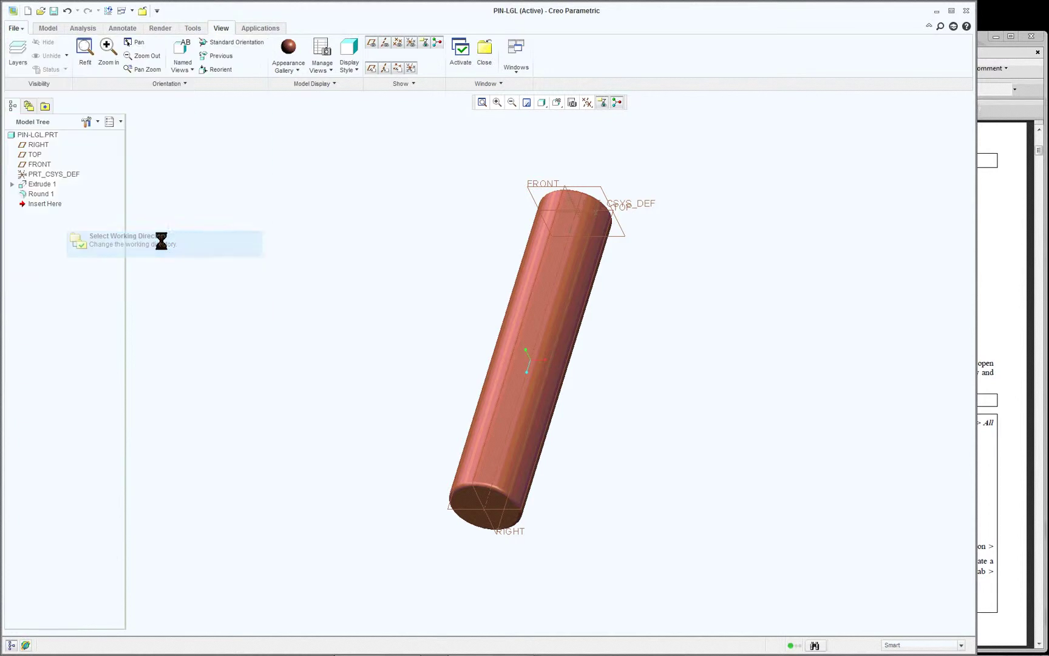
left_click(408, 350)
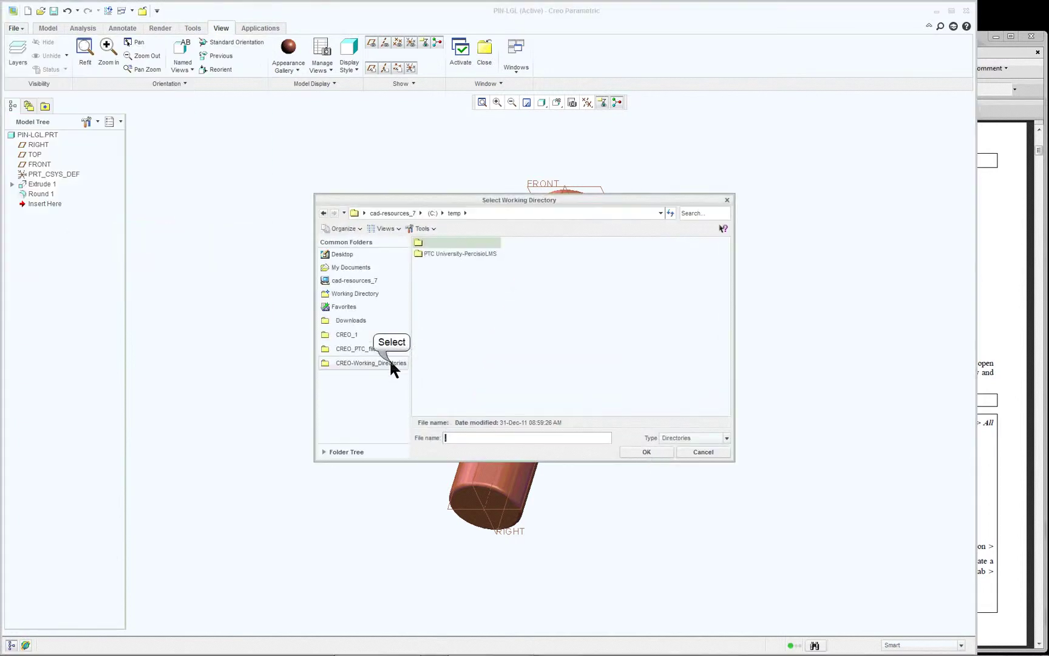
left_click(392, 361)
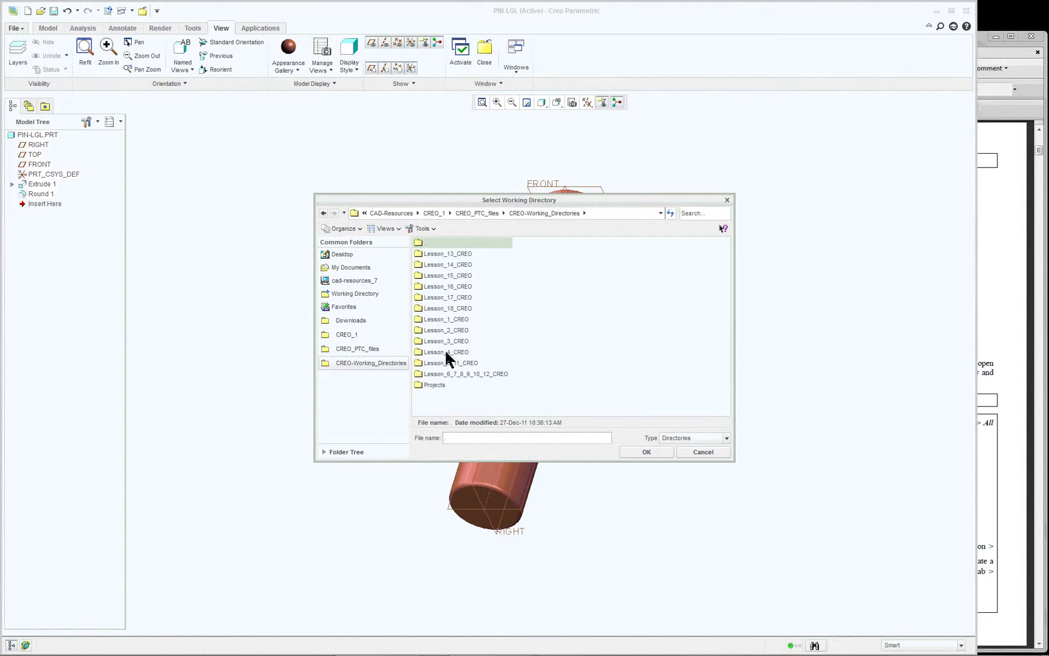
double_click(455, 321)
left_click(653, 452)
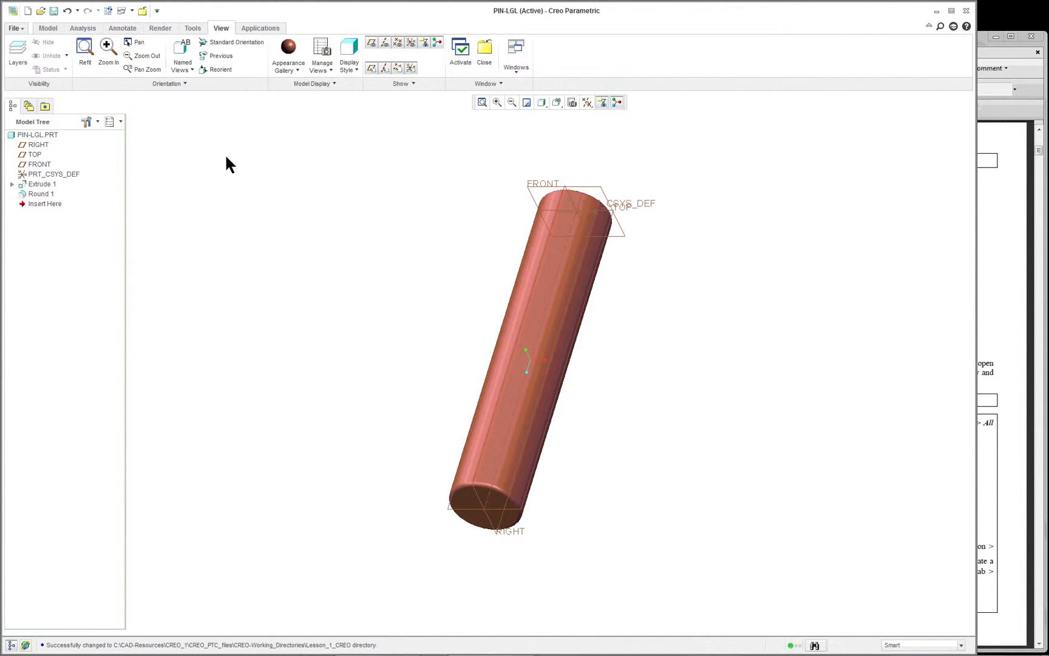
Close the pin's window and create a new solid part named plate-lgl with the default template.
left_click(13, 29)
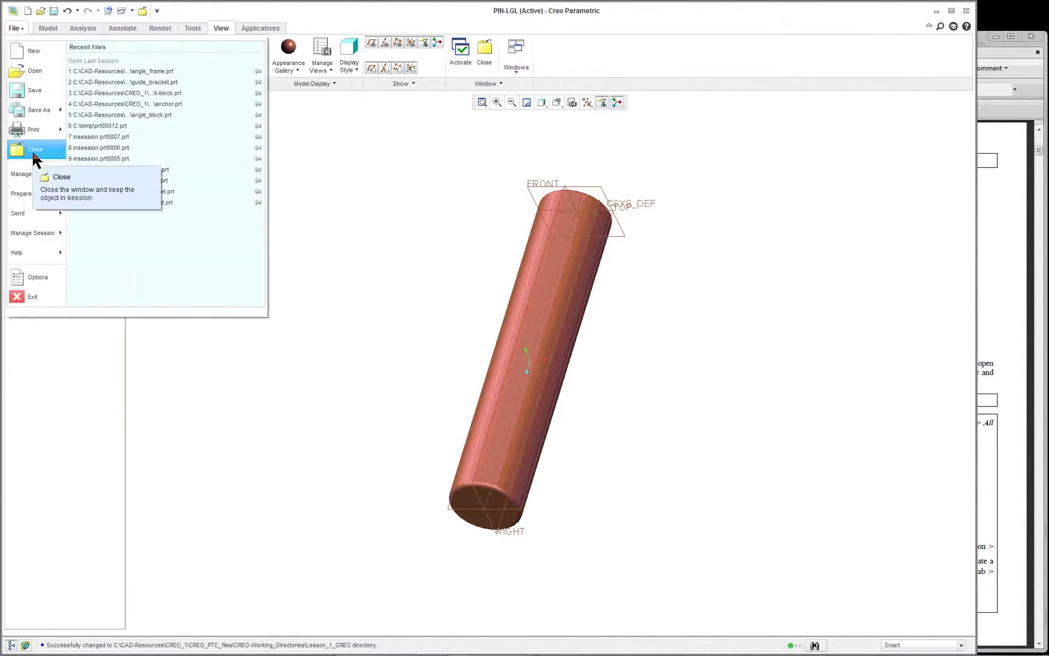
left_click(33, 155)
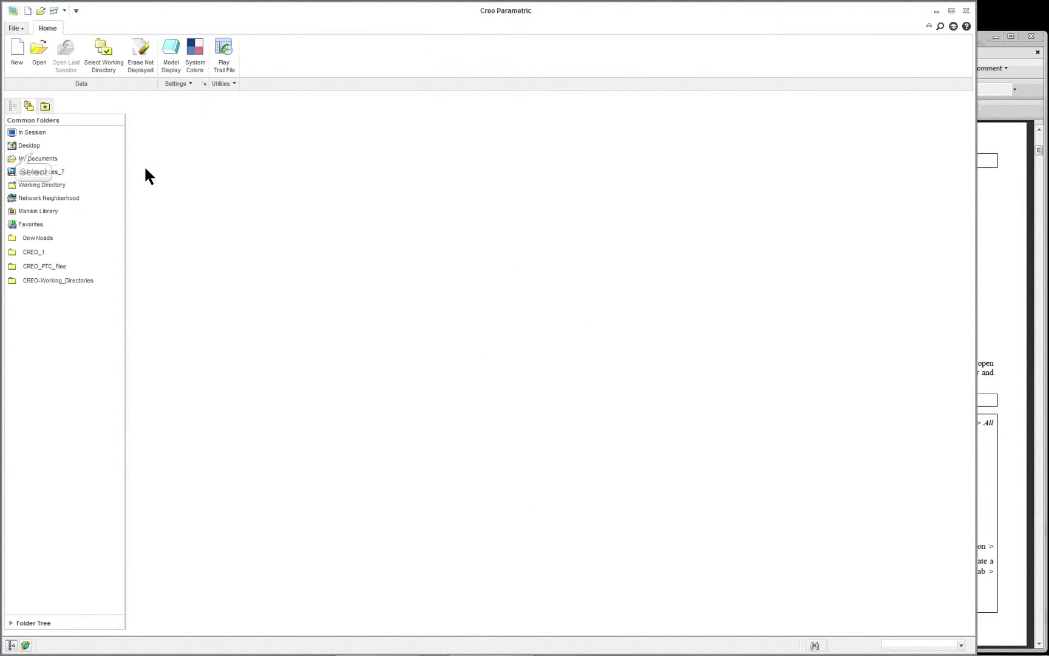
left_click(16, 56)
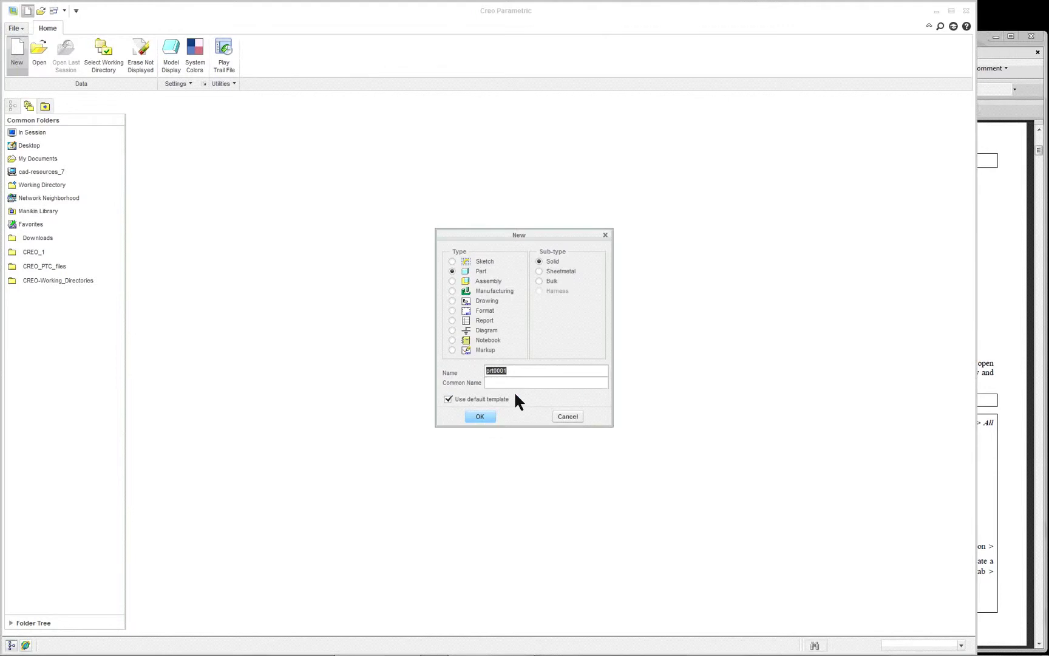
type("plate-lgl")
key("Return")
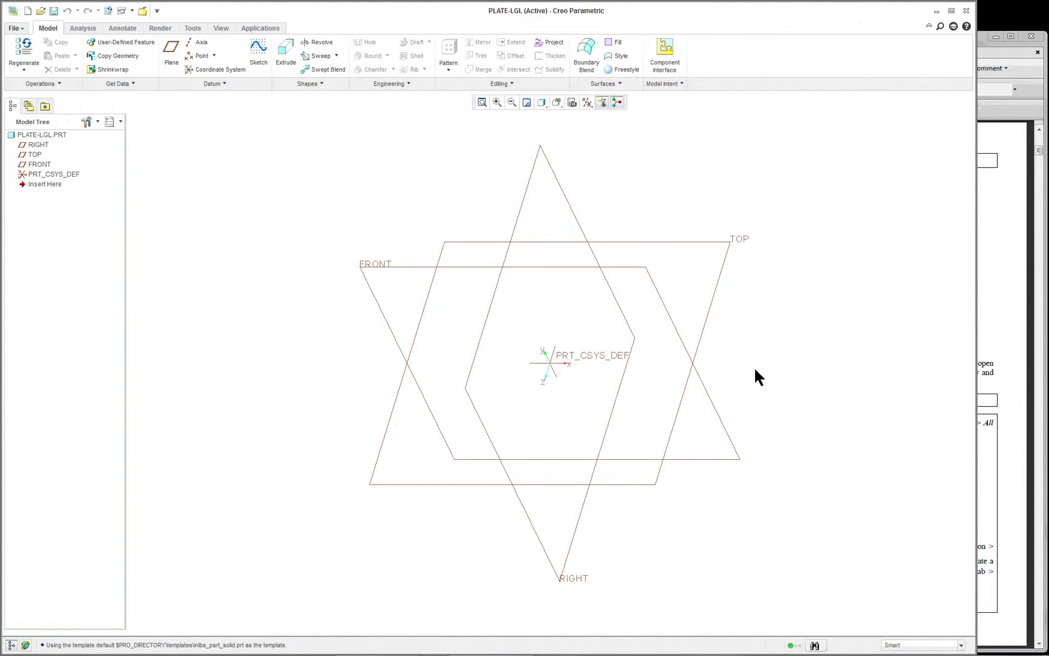
Start an Extrude with its sketch on the FRONT datum plane and orient the sketch plane parallel to the screen.
left_click(399, 266)
left_click(385, 265)
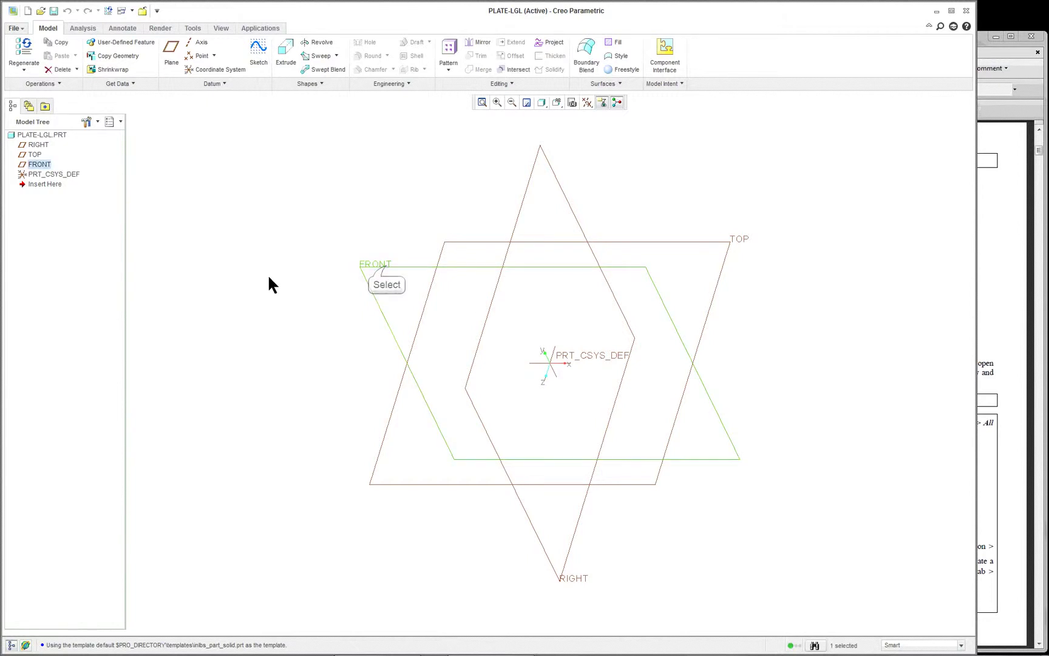
left_click(284, 52)
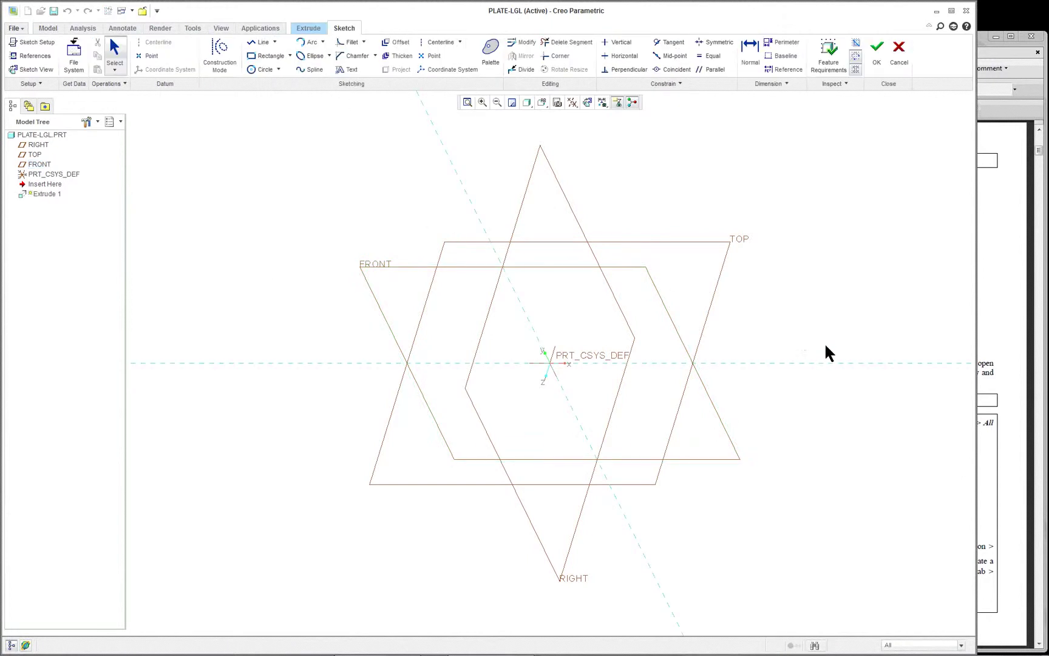
left_click(43, 72)
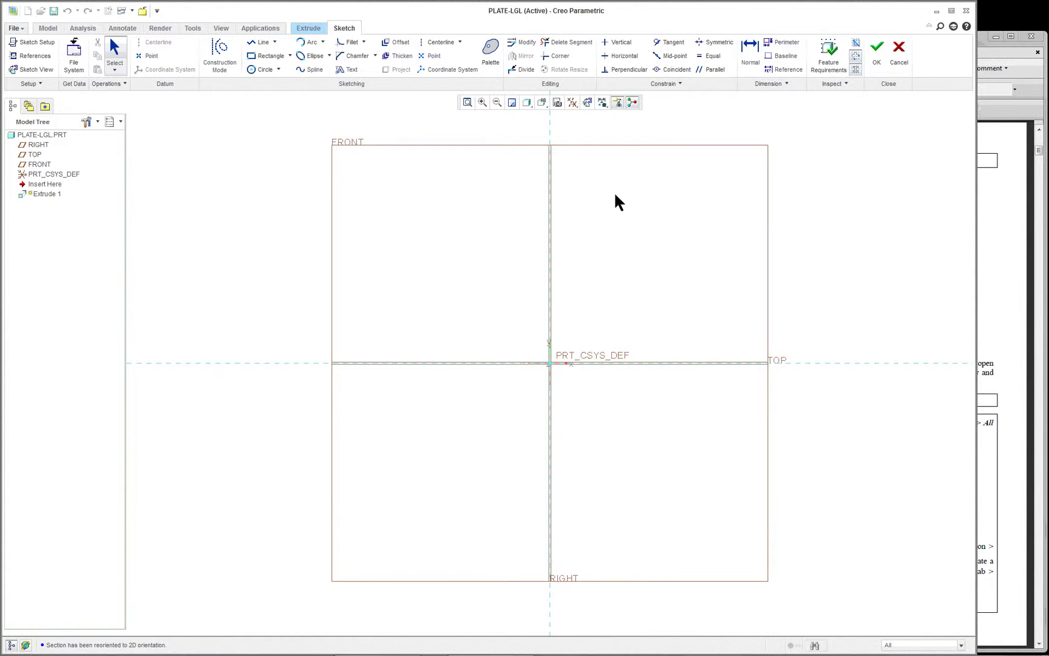
Insert an 8-Sided Octagon from the Sketcher Palette and move its centre onto the intersection of the sketch references.
left_click(492, 55)
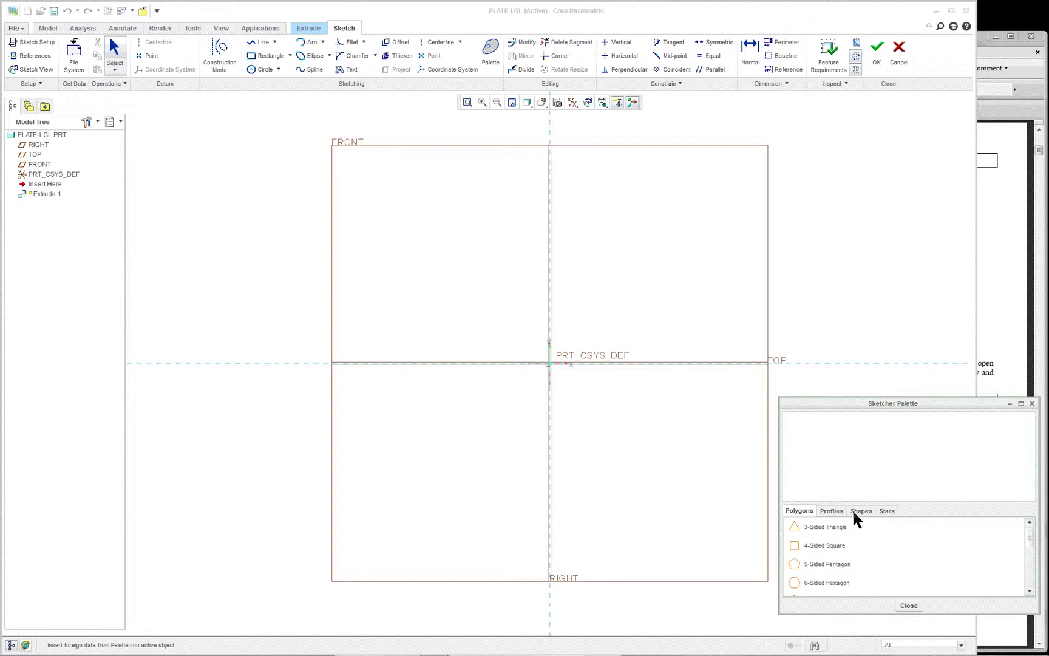
left_click(860, 556)
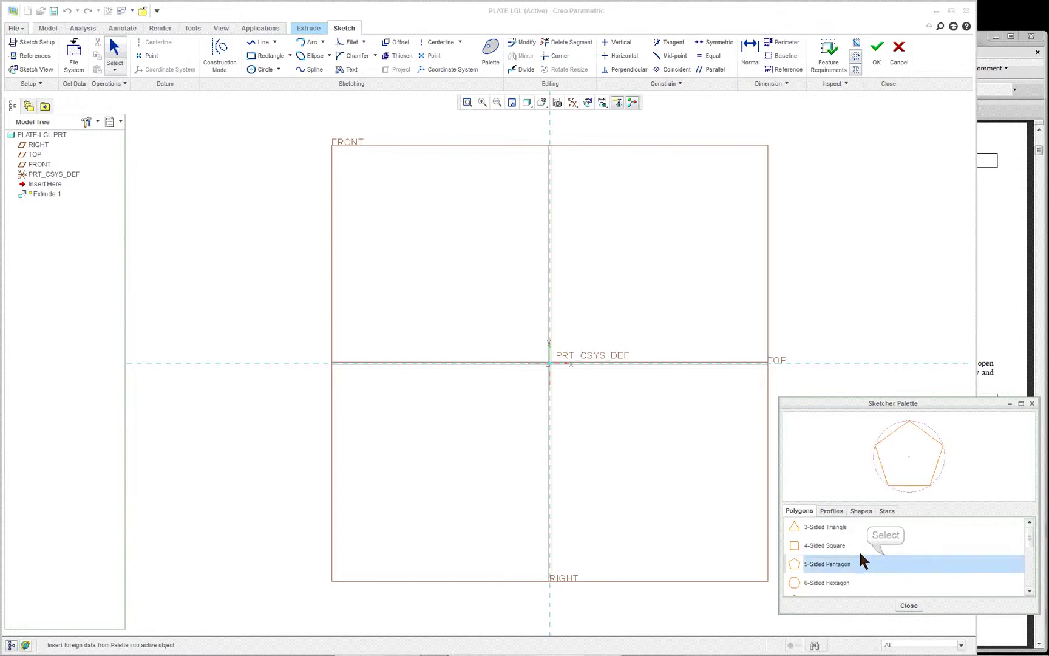
scroll(860, 554, "down", 2)
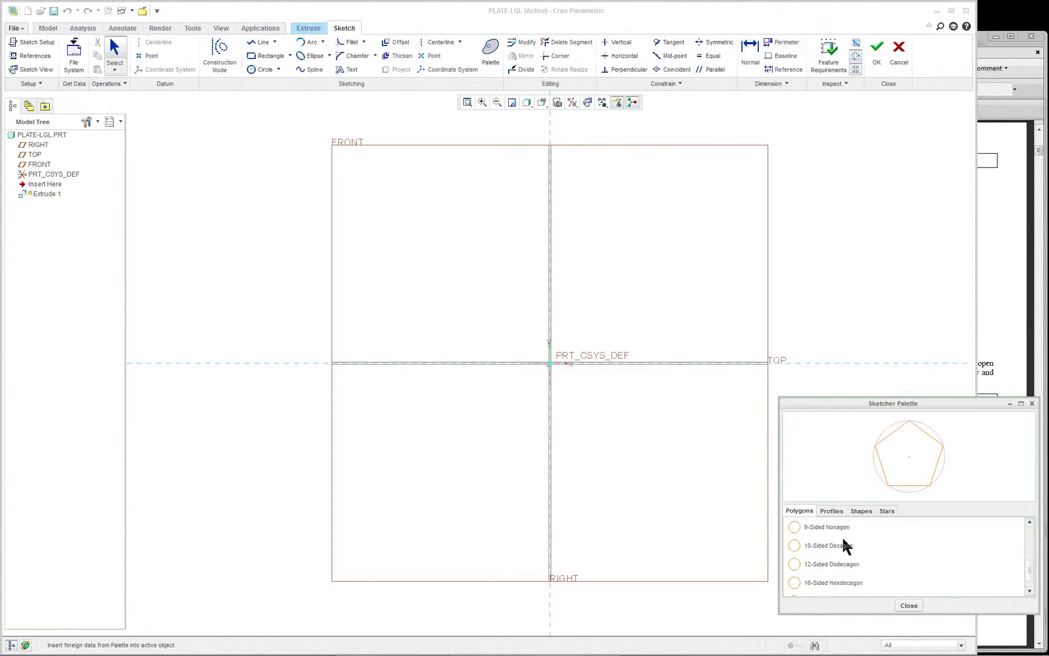
scroll(859, 582, "down", 1)
scroll(856, 569, "up", 1)
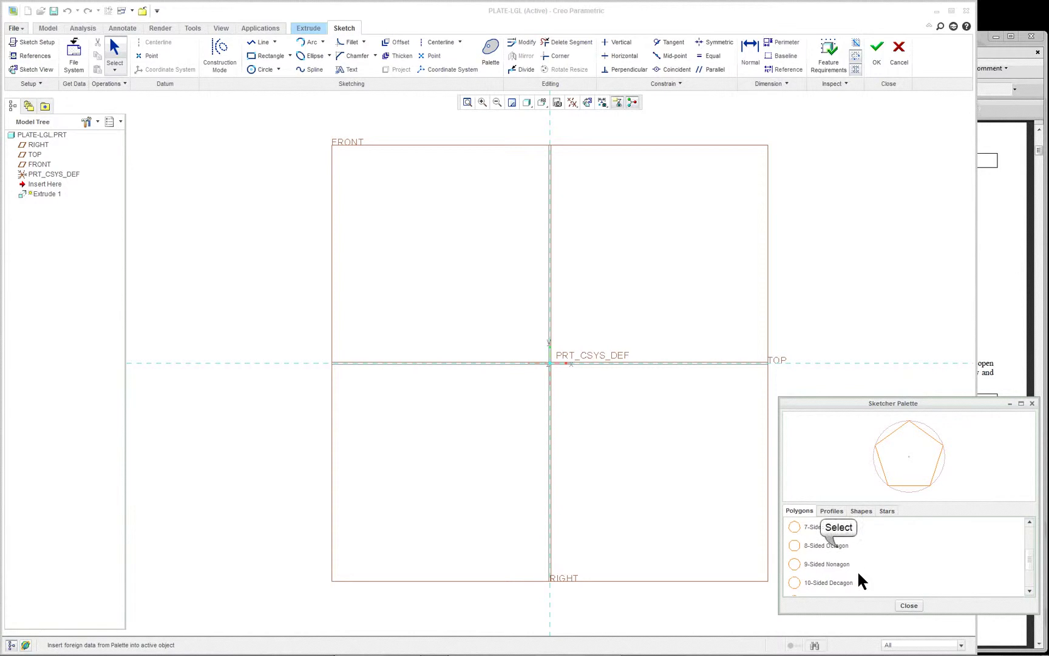
left_click(821, 544)
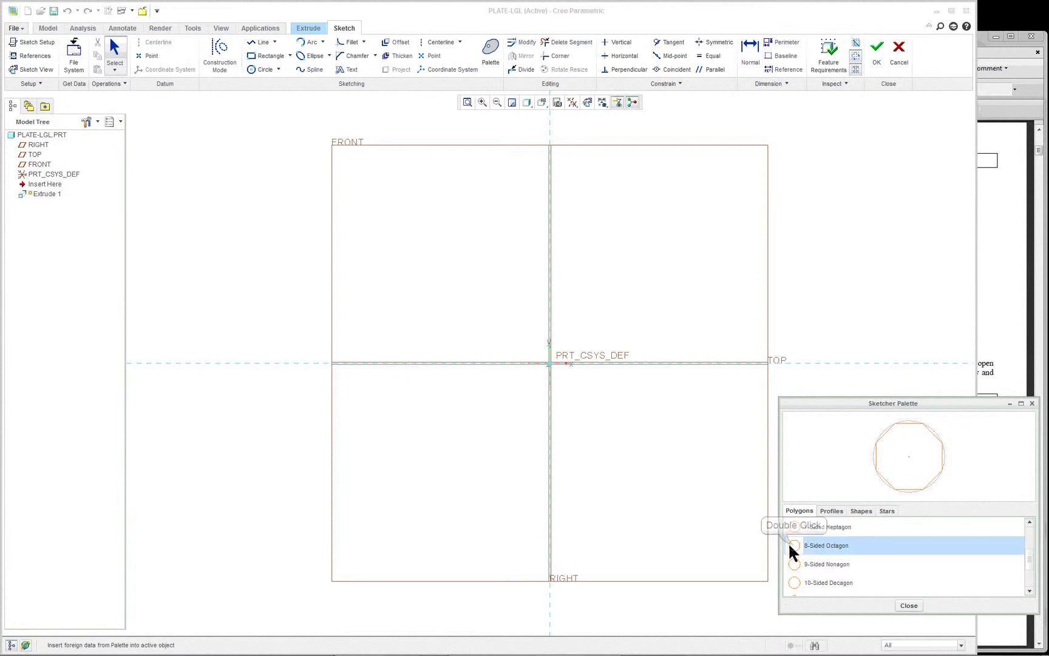
double_click(794, 545)
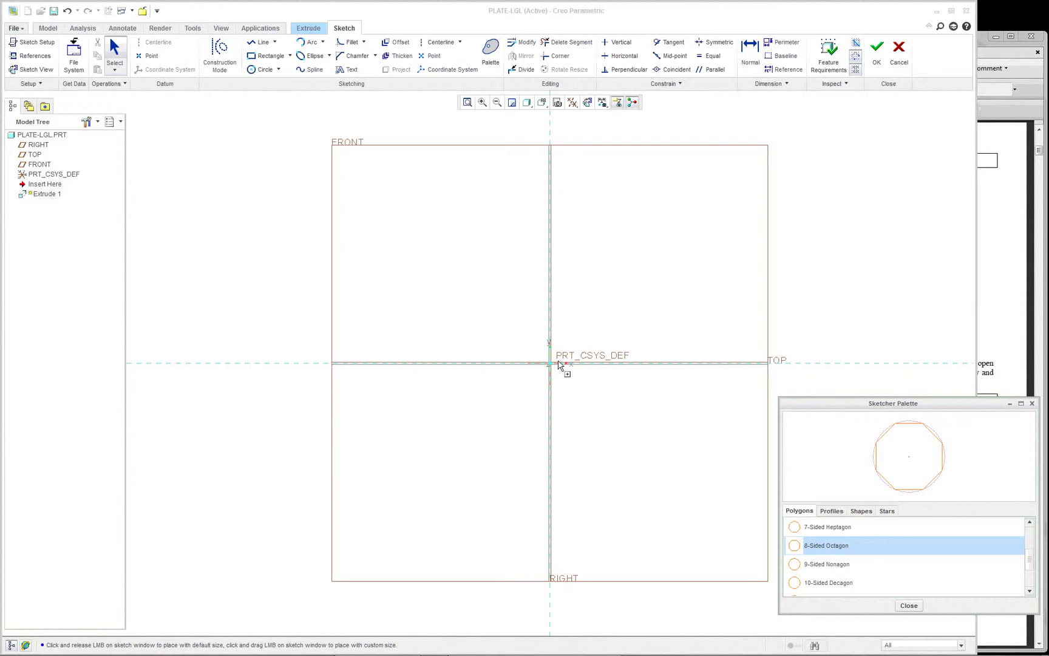
left_click(373, 221)
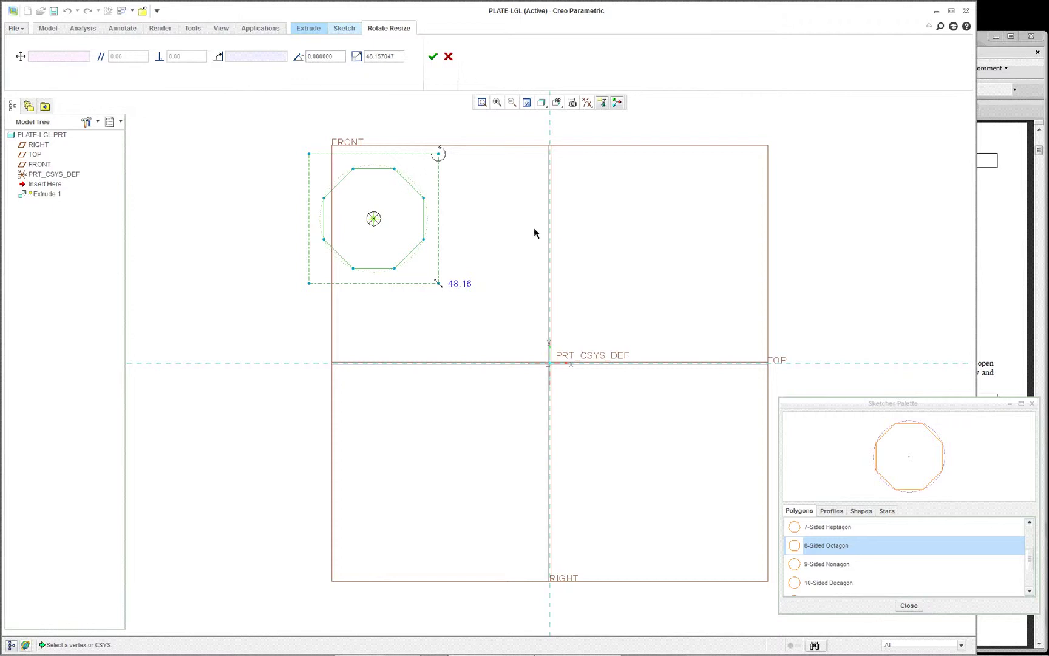
left_click_drag(374, 219, 550, 363)
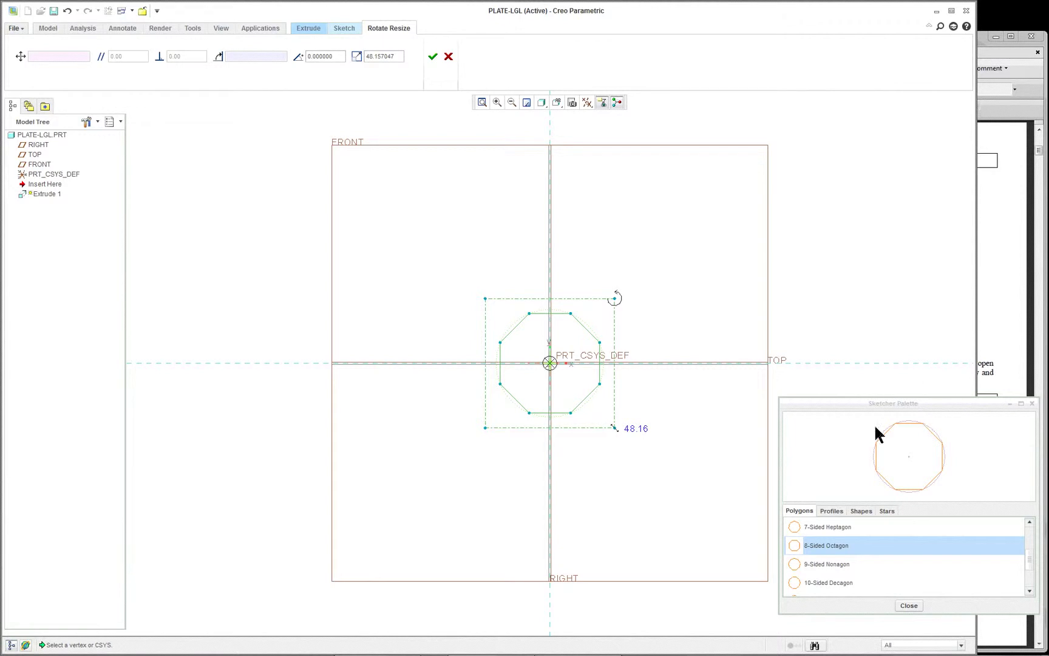
Set the octagon's scaling factor to 2 and close the Sketcher Palette.
double_click(381, 56)
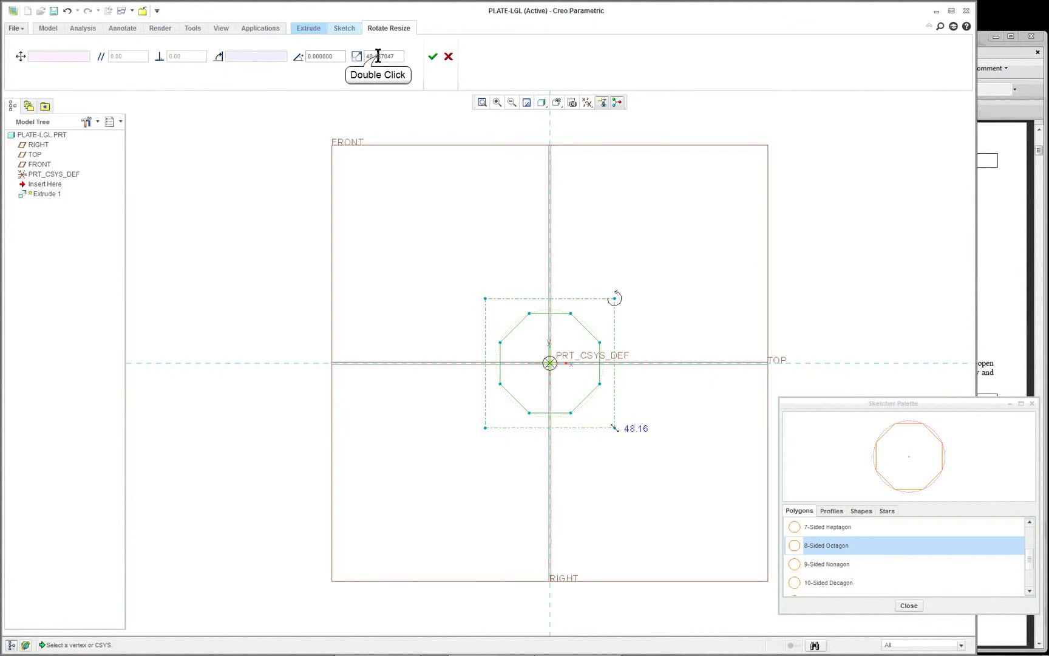
type("2")
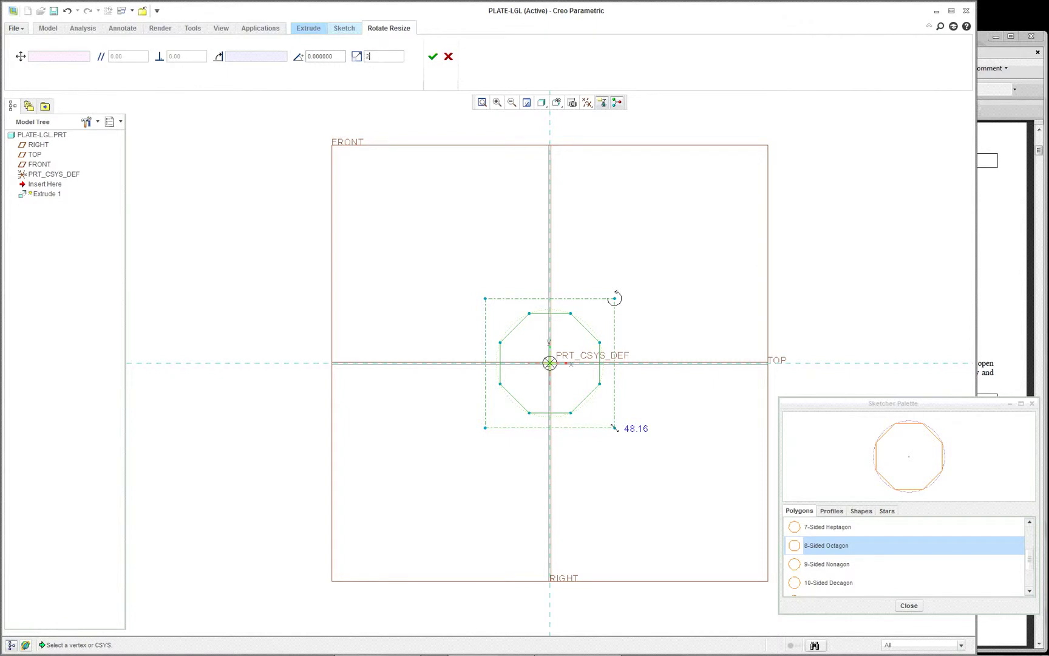
key("Return")
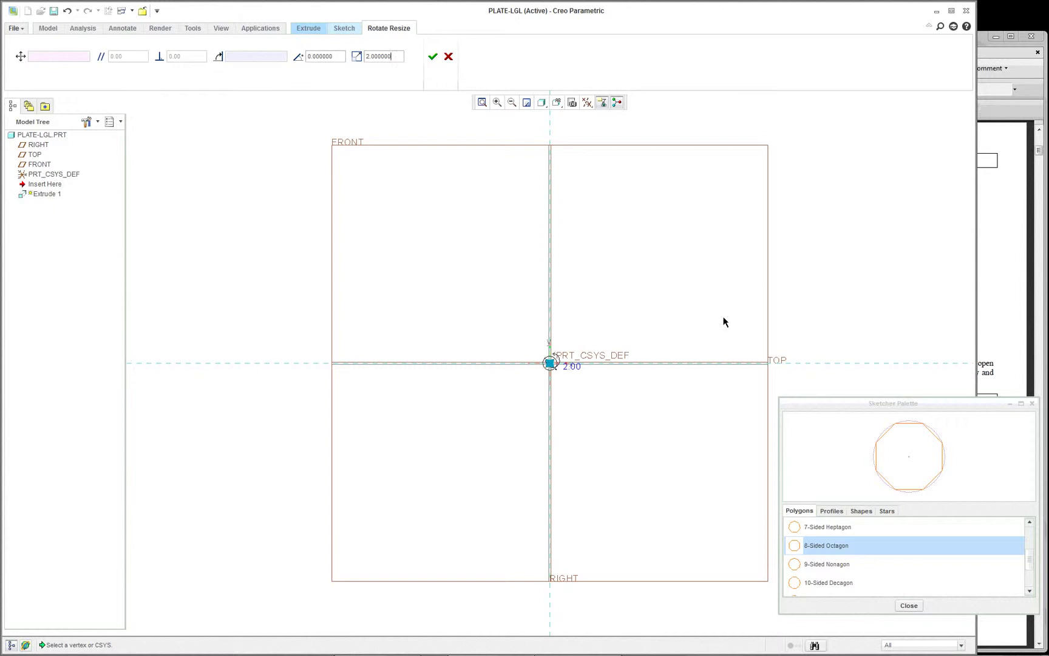
left_click(913, 605)
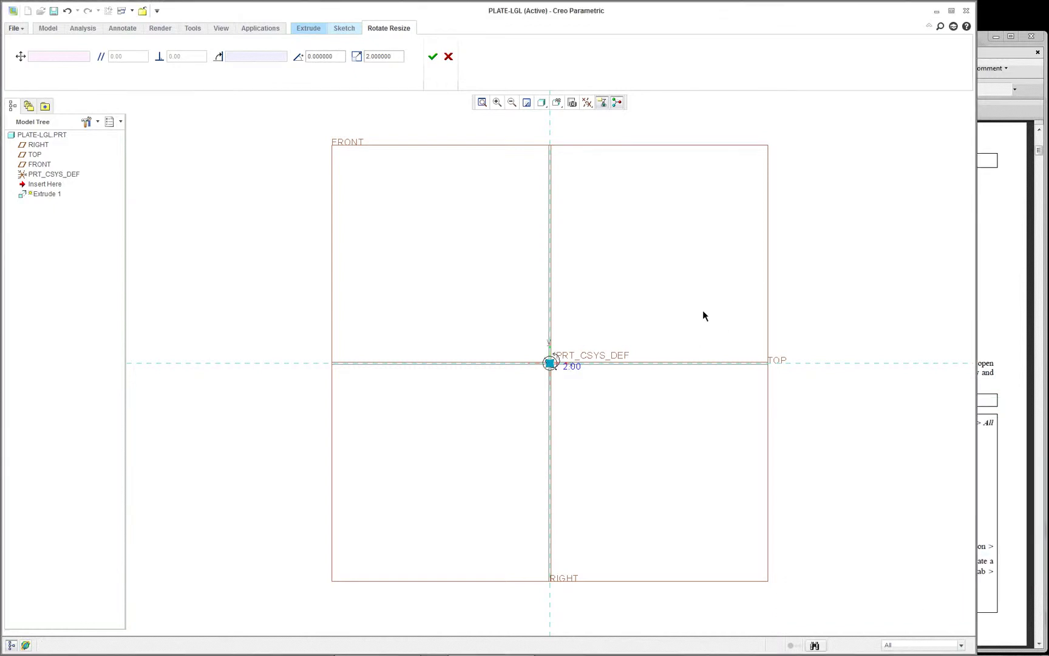
Return the model to the standard orientation and accept the octagon's placement and size.
left_click(557, 105)
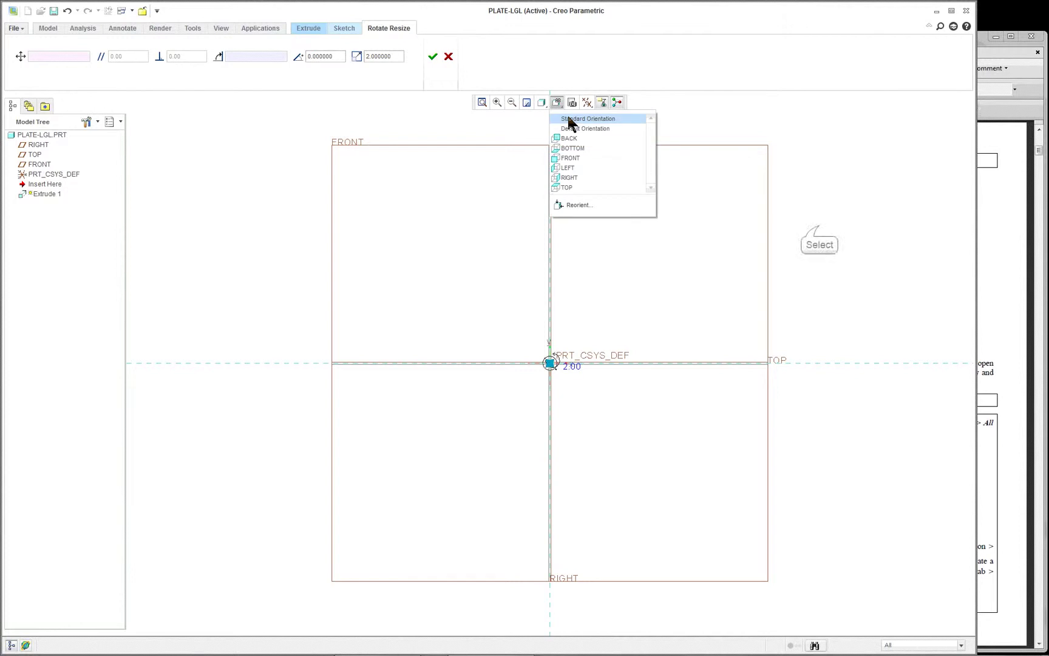
left_click(570, 119)
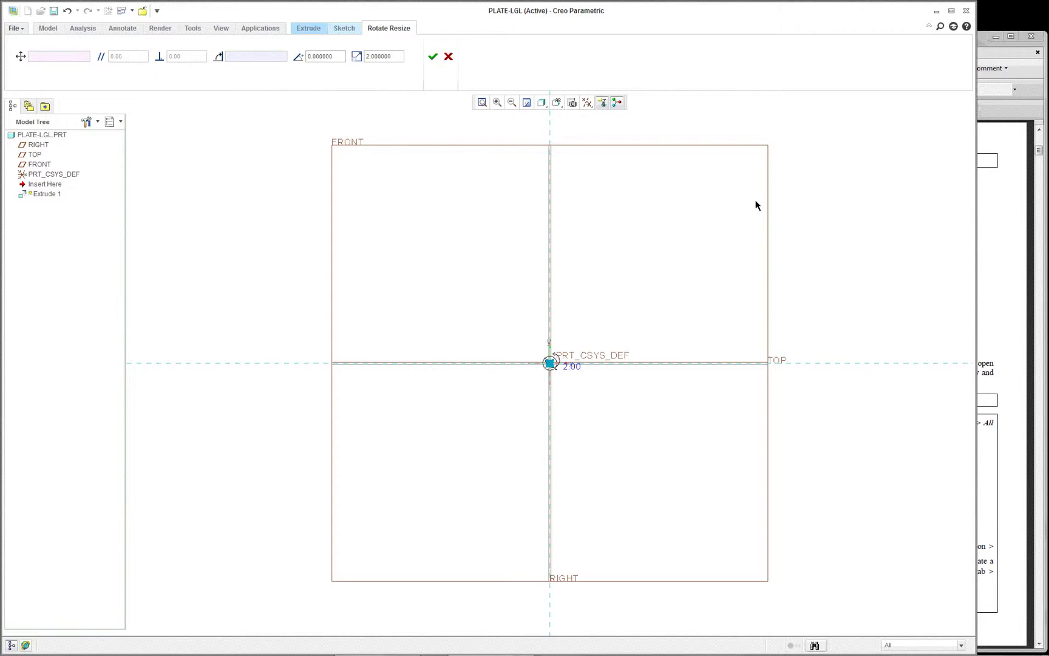
key("ctrl+d")
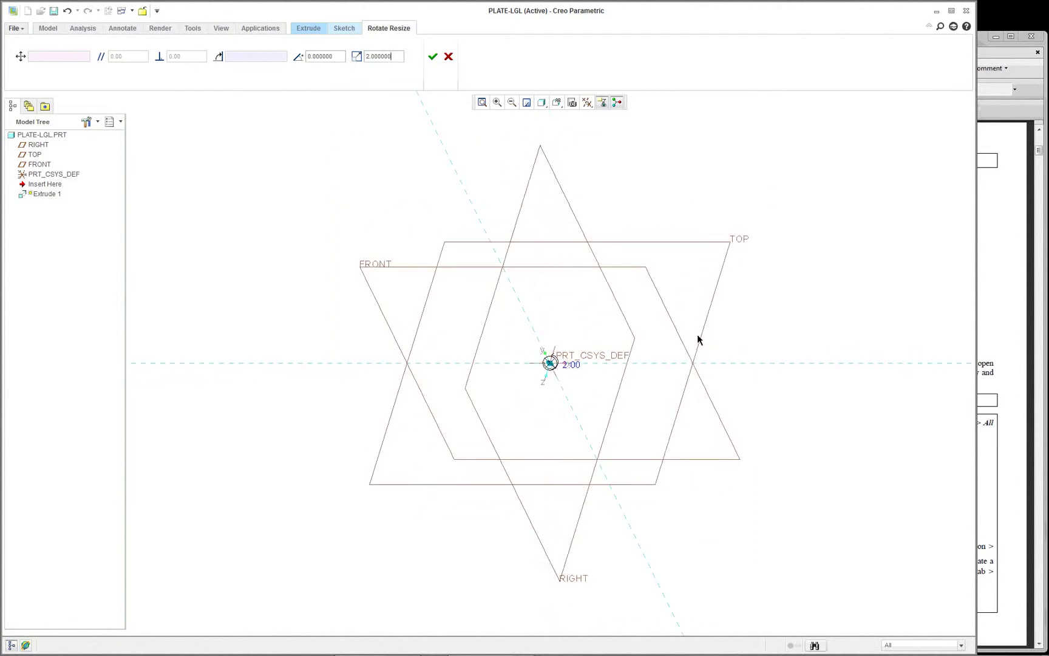
right_click(668, 168)
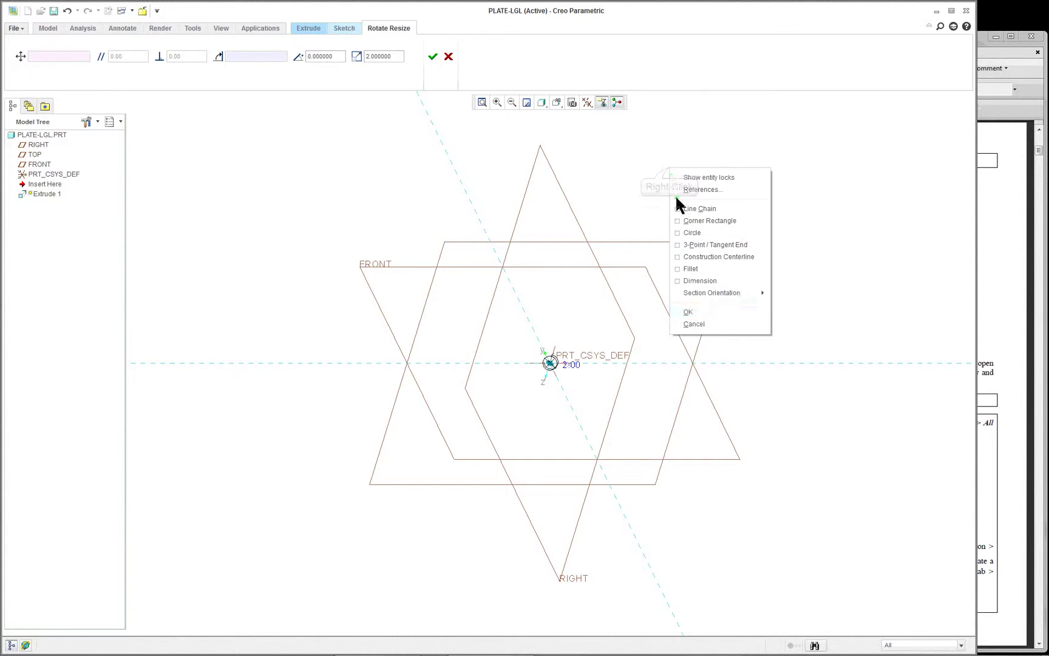
left_click(702, 304)
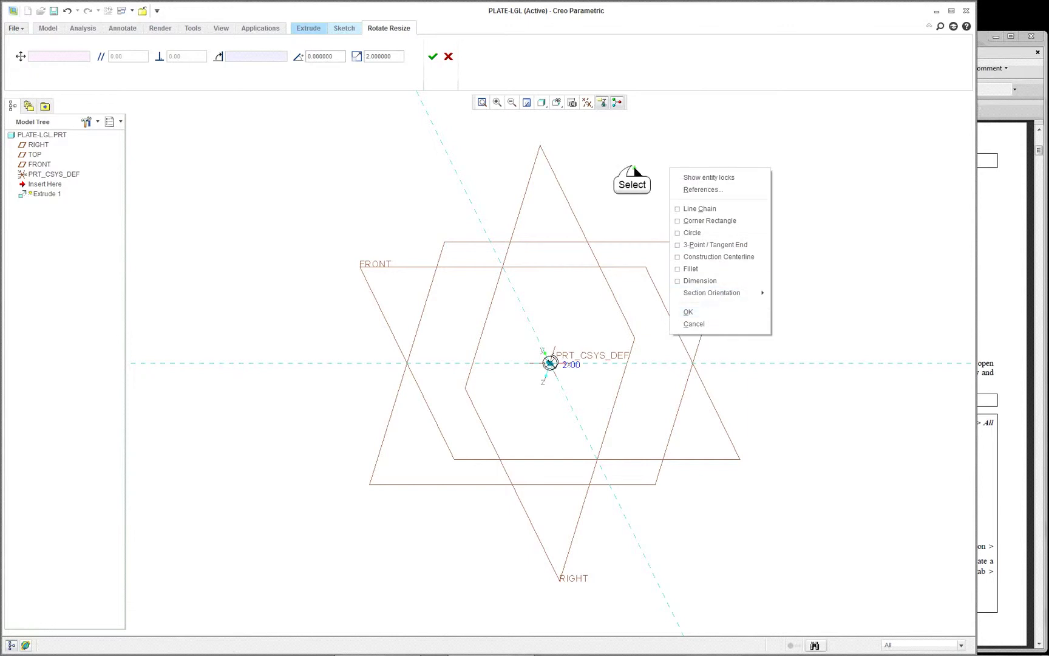
left_click(433, 56)
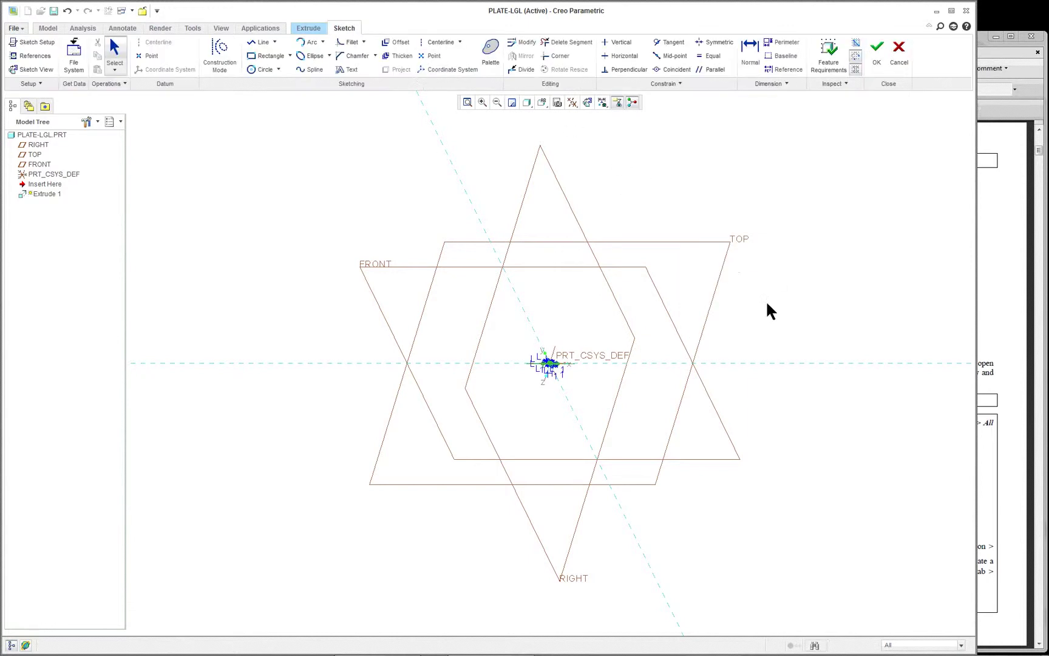
Refit the view, move the octagon's side-length dimension outside the profile, and complete the sketch.
left_click(468, 102)
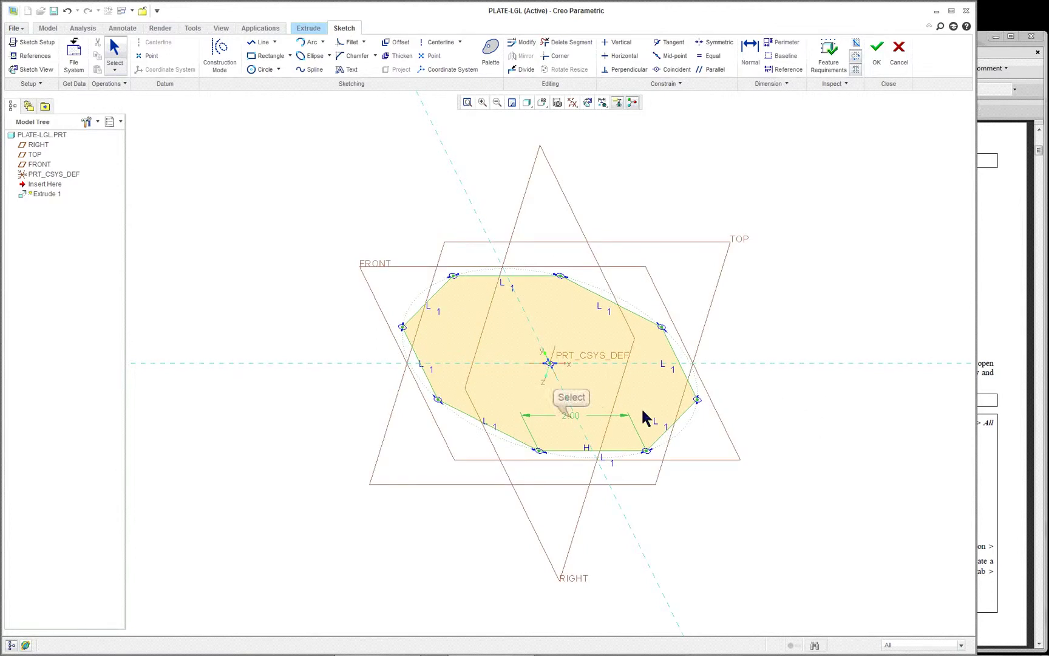
left_click_drag(569, 421, 612, 505)
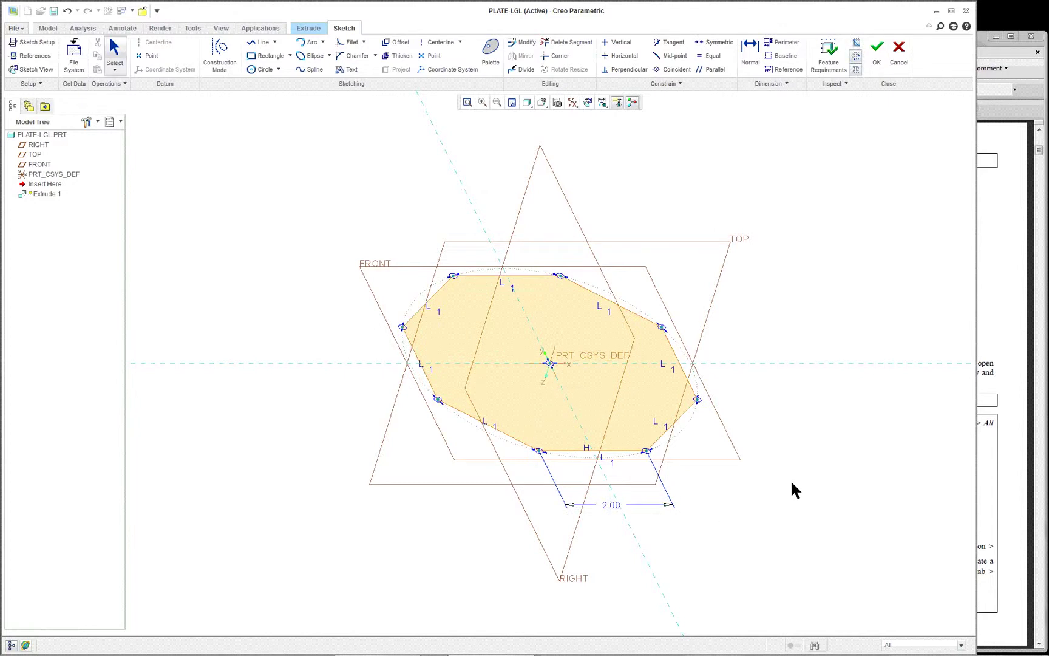
left_click(878, 52)
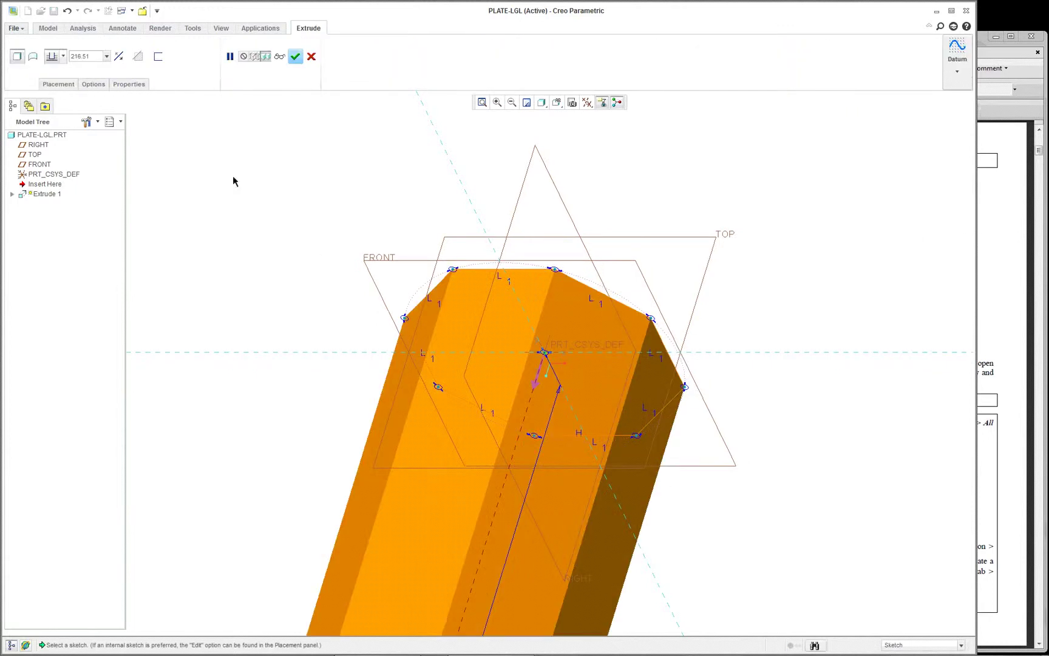
Look up the plate's thickness in the lesson PDF and extrude the octagon to a depth of 2.
left_click(996, 223)
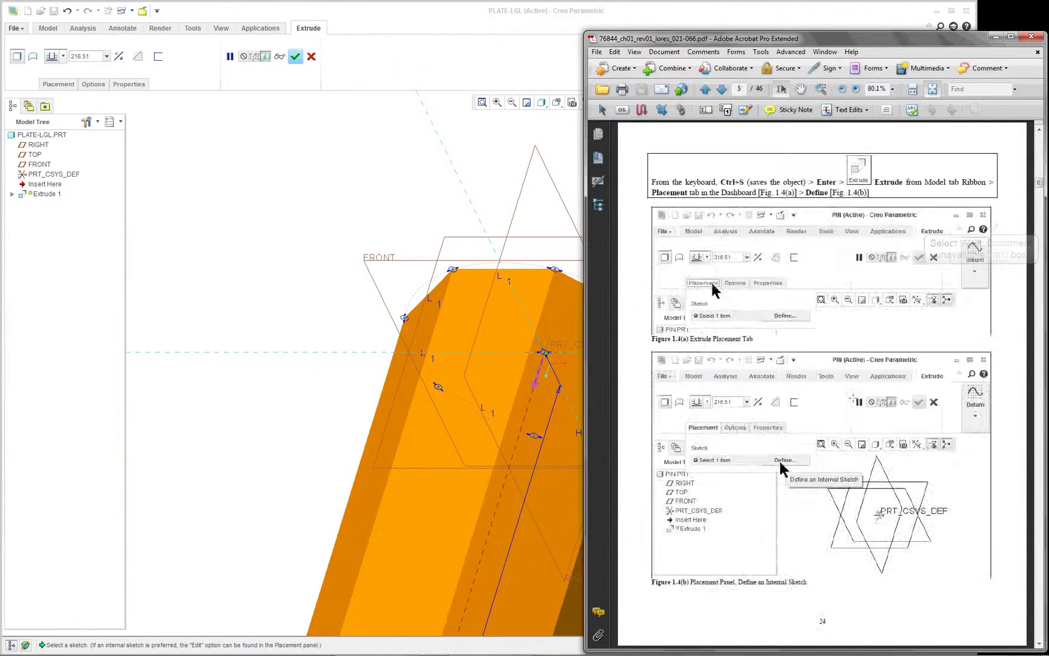
scroll(822, 383, "down", 15)
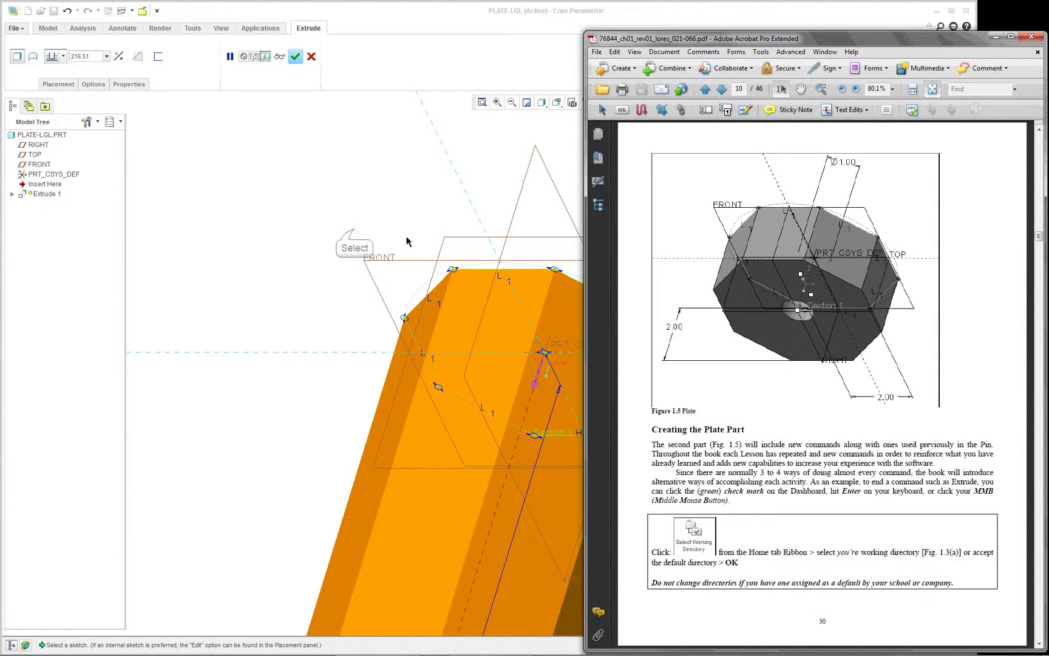
left_click(354, 231)
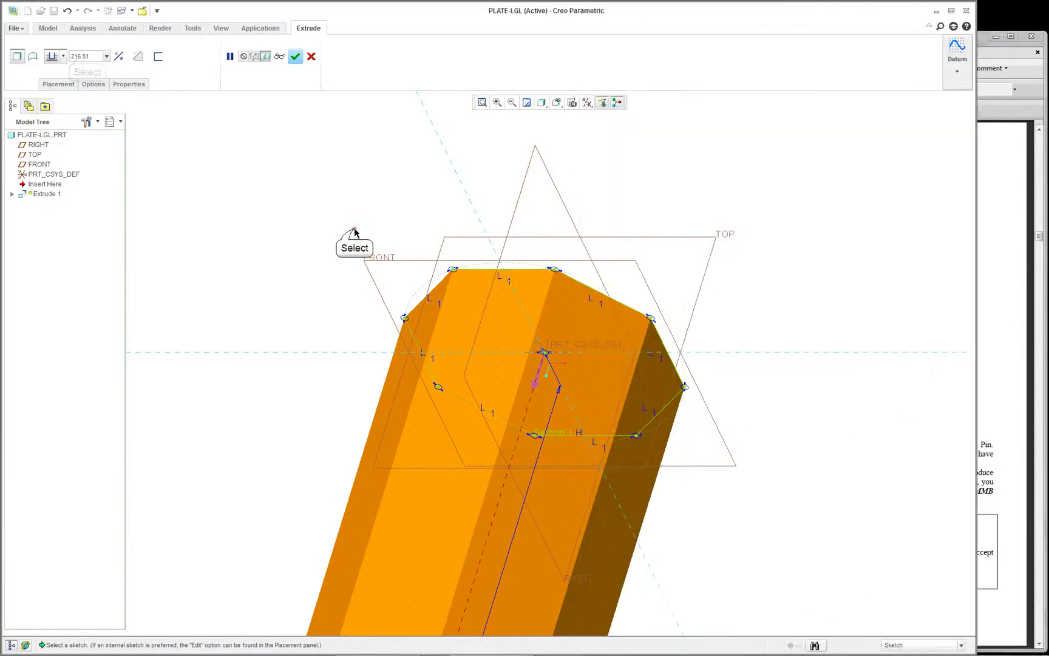
double_click(86, 55)
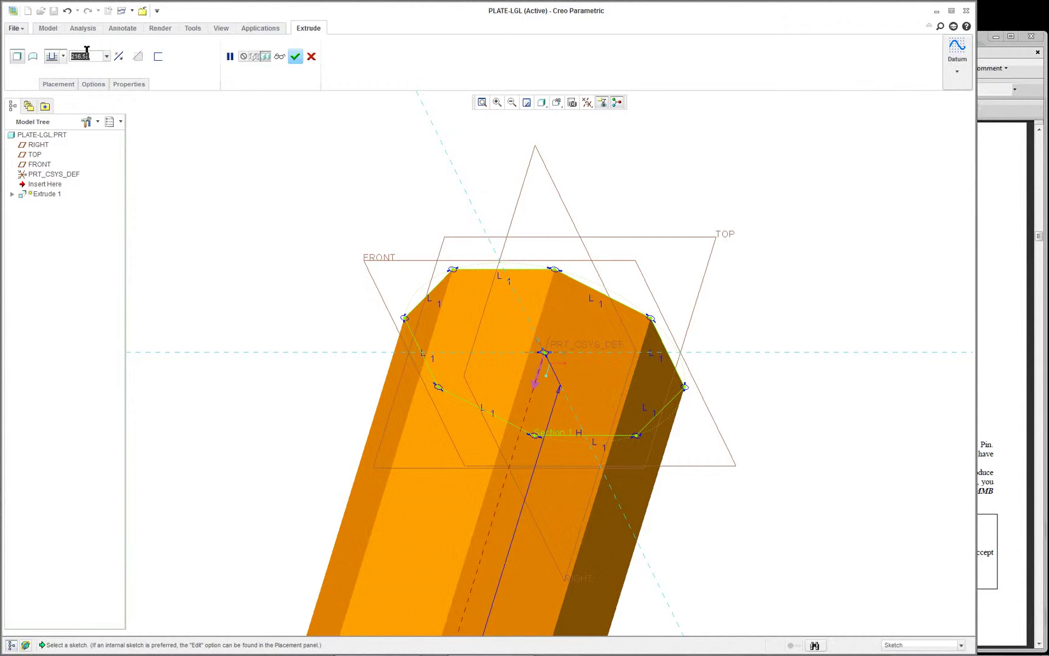
type("2")
key("Return")
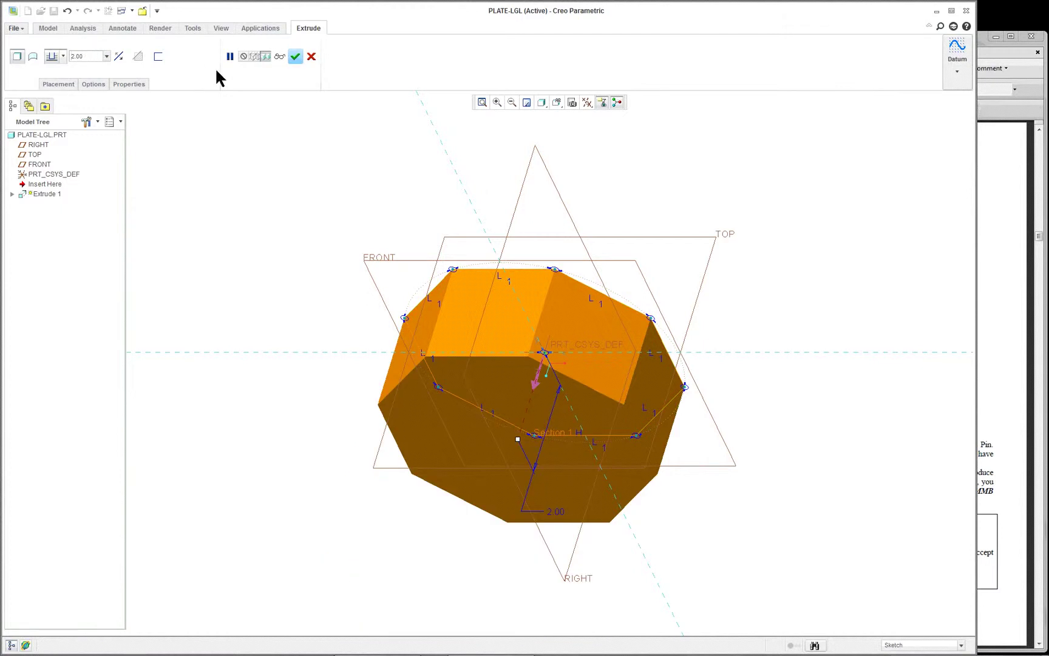
left_click(295, 60)
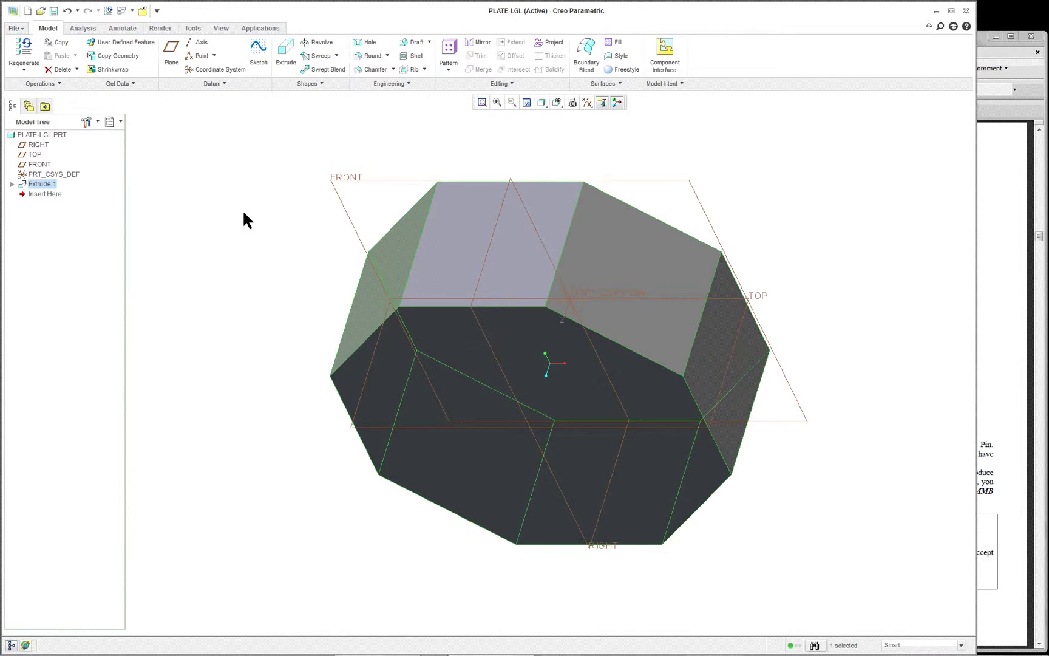
Apply the ptc-metallic-gold appearance to the whole PLATE-LGL part.
left_click(219, 29)
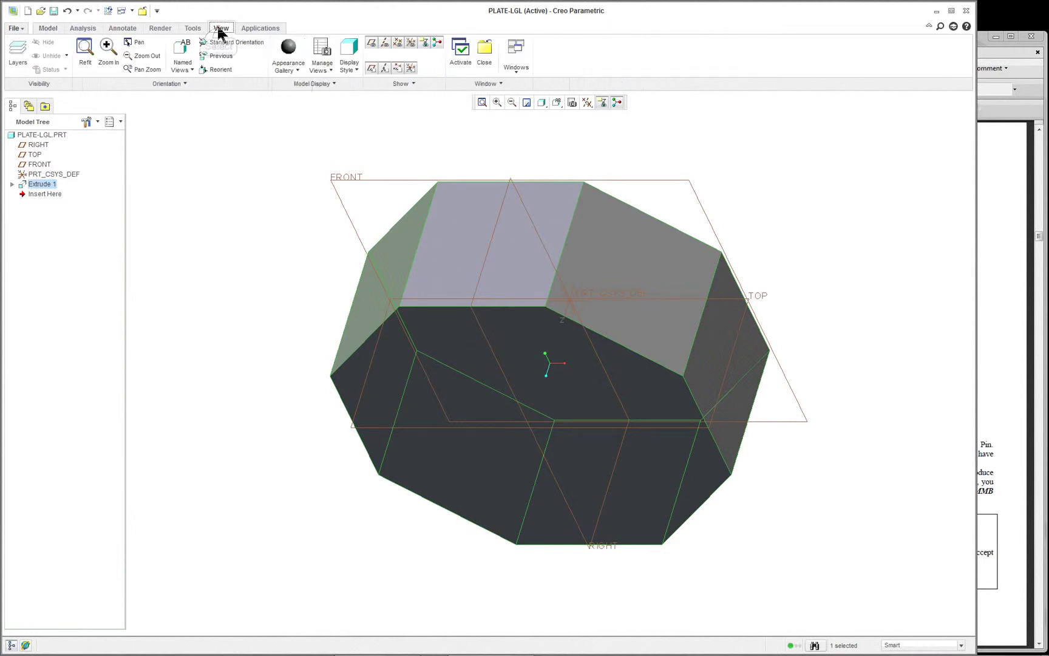
left_click(294, 66)
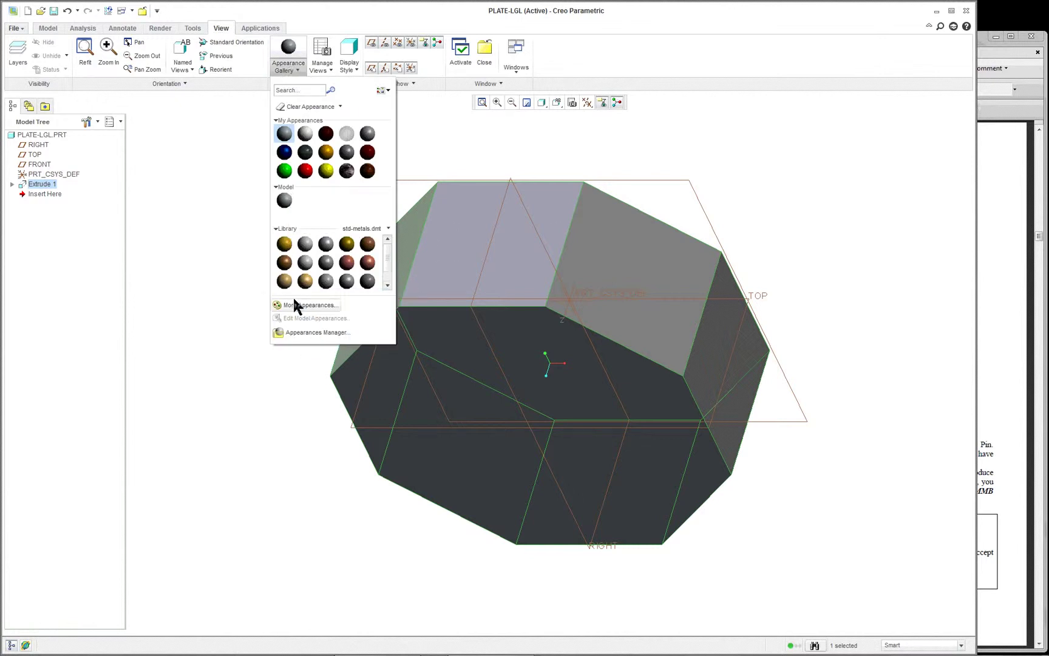
left_click(325, 152)
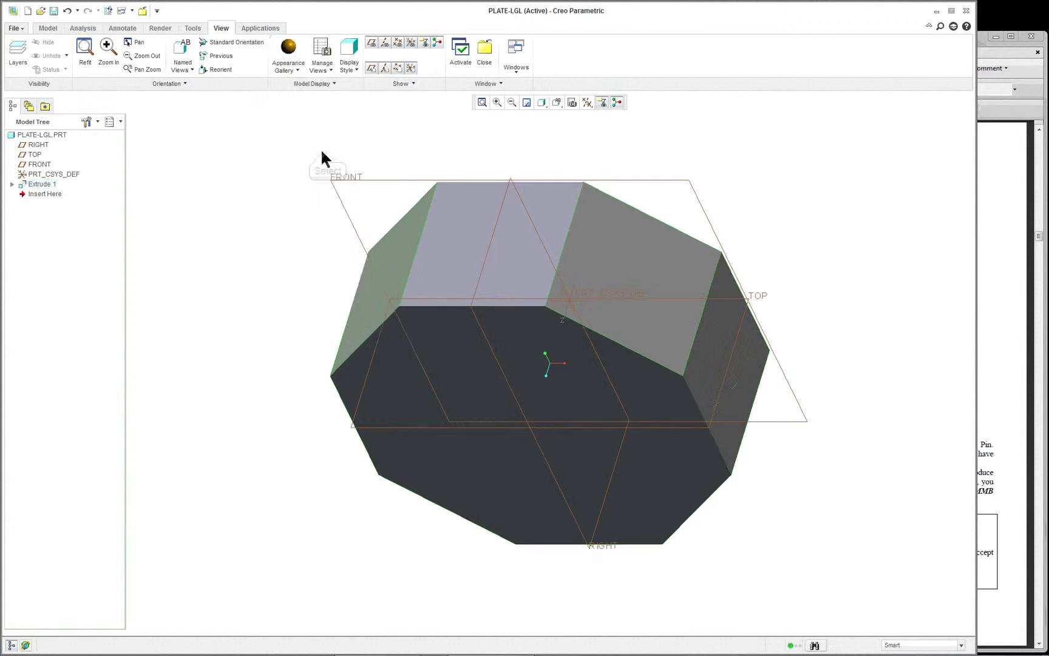
left_click(38, 136)
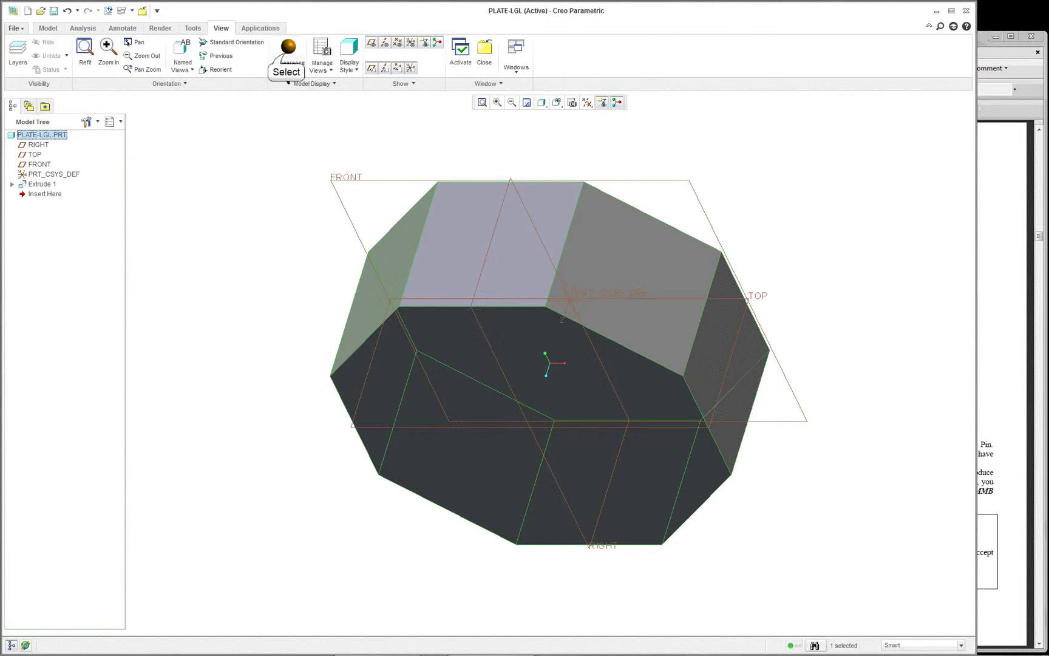
left_click(288, 49)
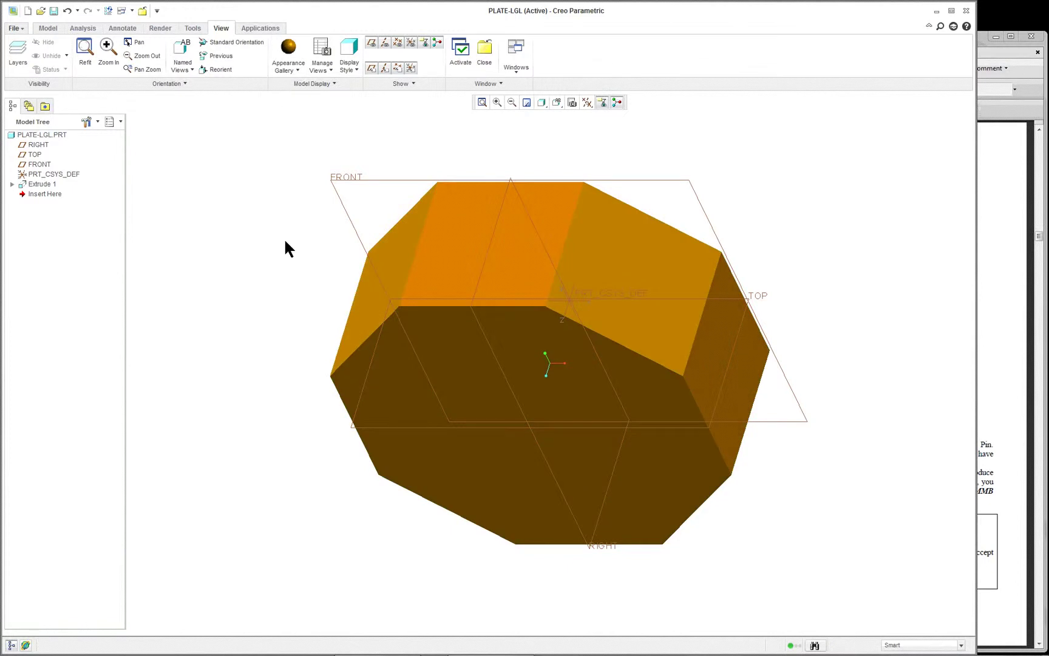
Edit the model's gold appearance, setting green to 249.9 and raising blue for a pale yellow base colour.
left_click(298, 71)
right_click(284, 197)
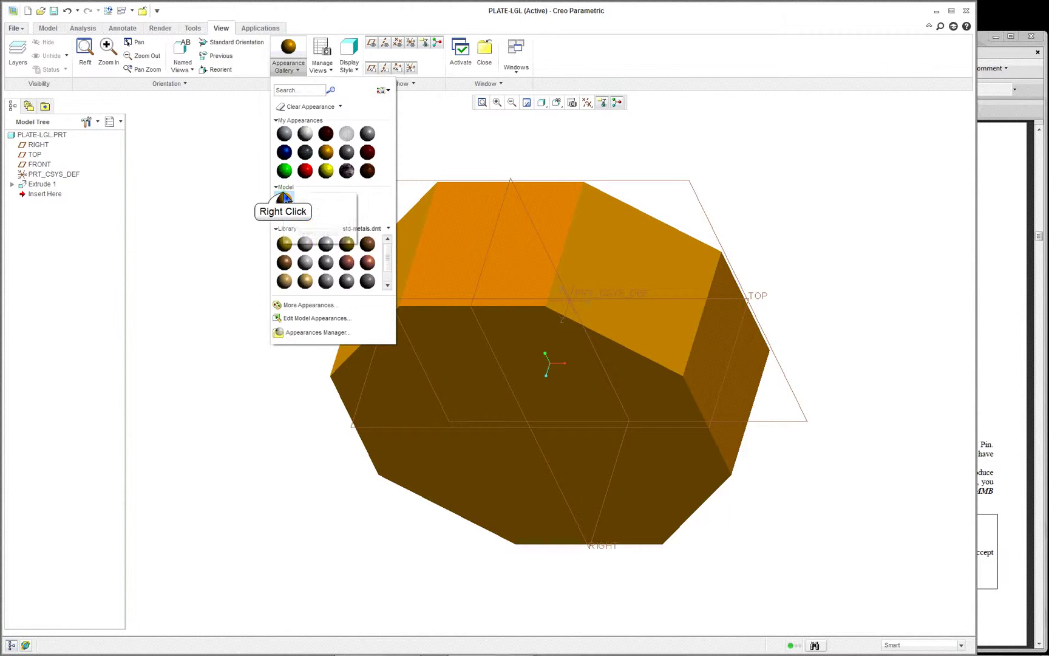
left_click(299, 202)
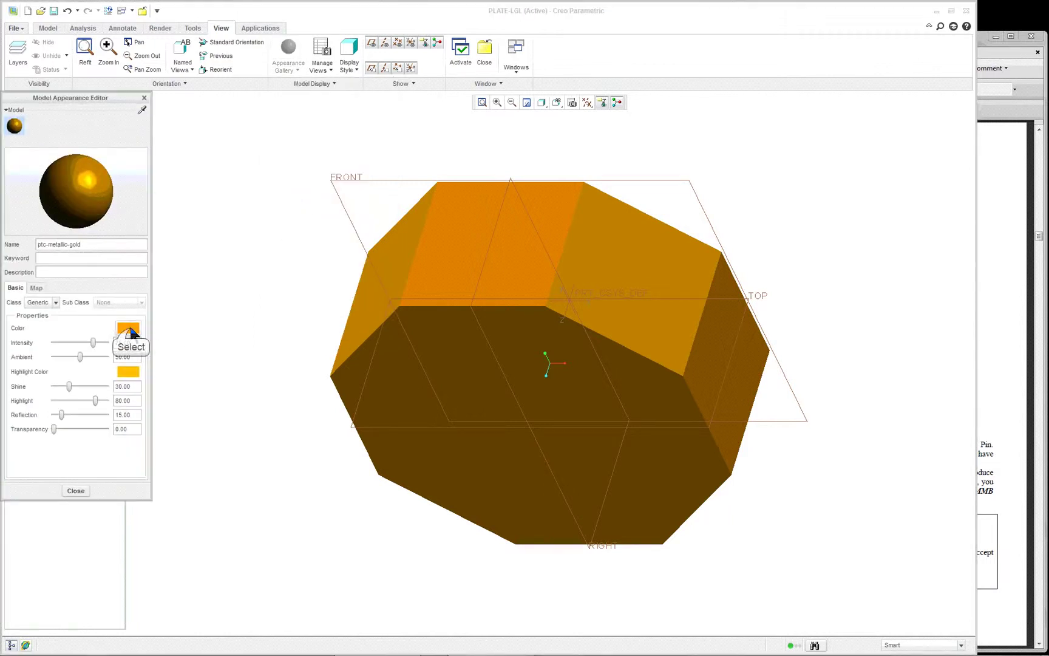
left_click(128, 328)
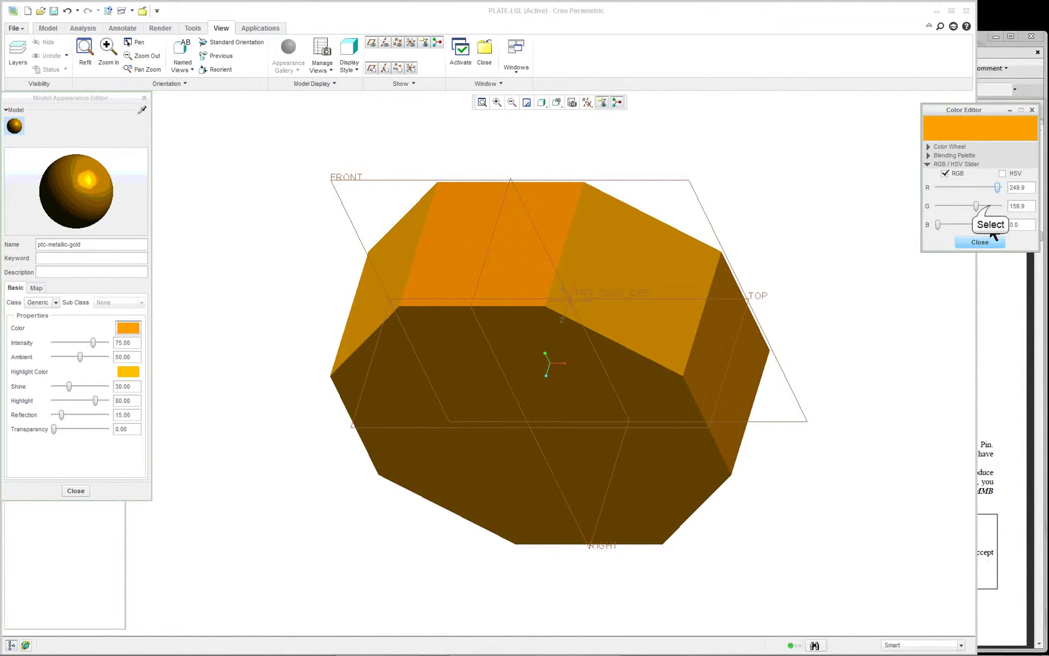
left_click(989, 206)
left_click(988, 224)
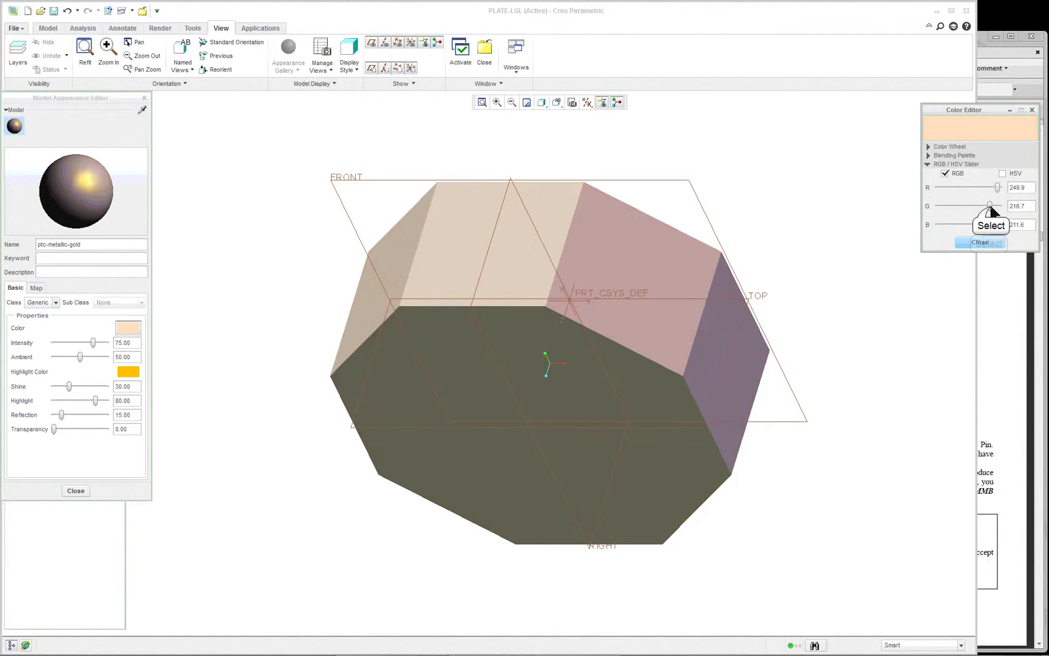
left_click_drag(992, 206, 996, 206)
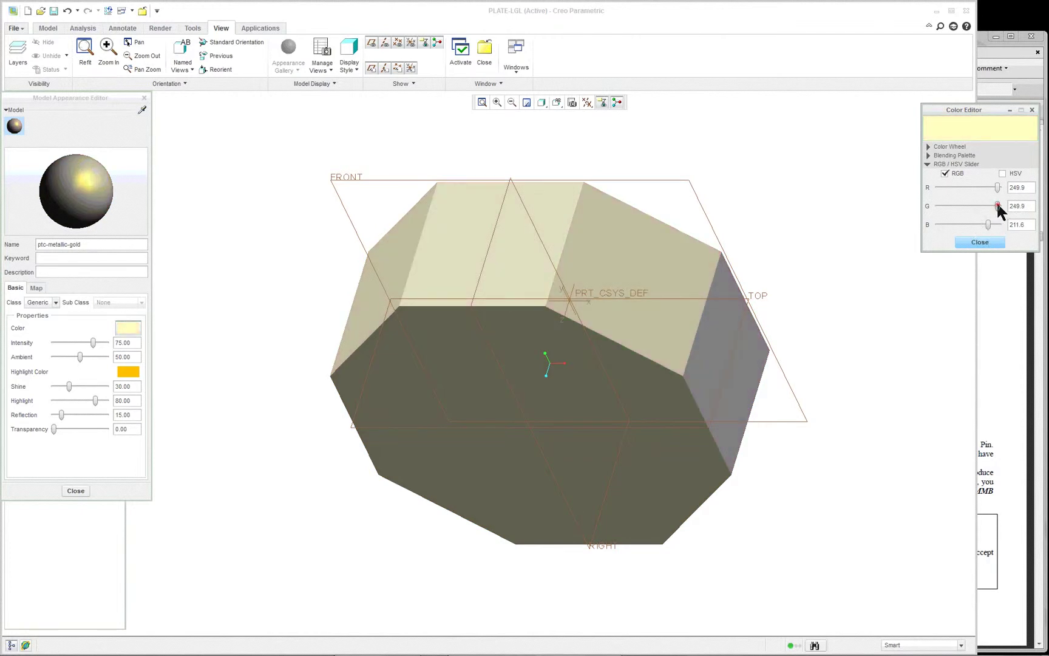
left_click(990, 225)
left_click(981, 242)
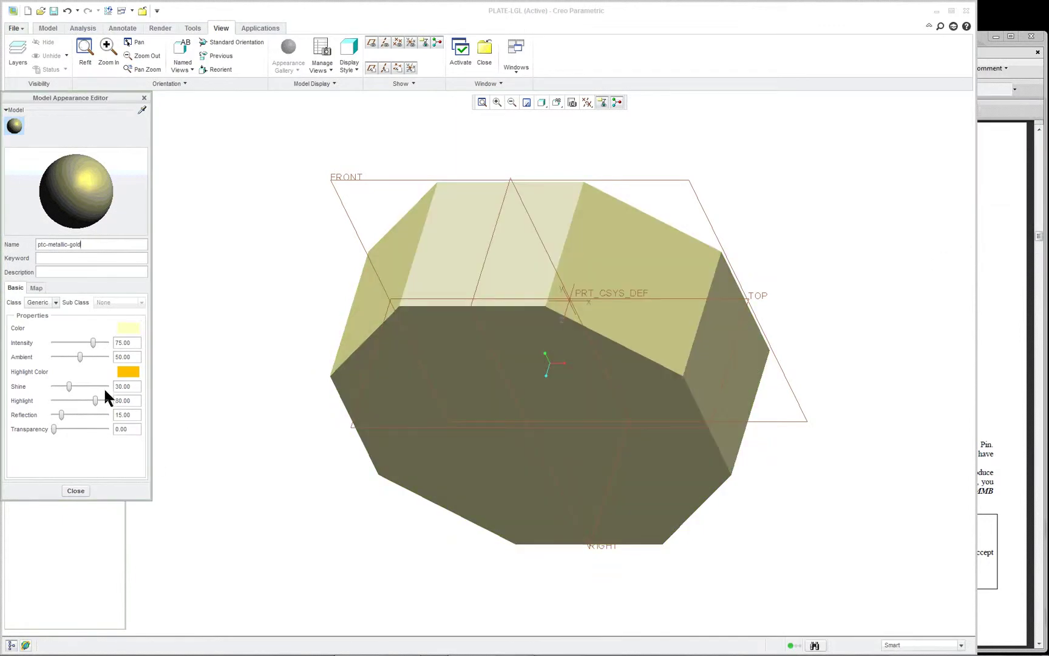
Change the appearance's highlight colour to red with green at 7.6, and display the model shaded with edges.
left_click(128, 371)
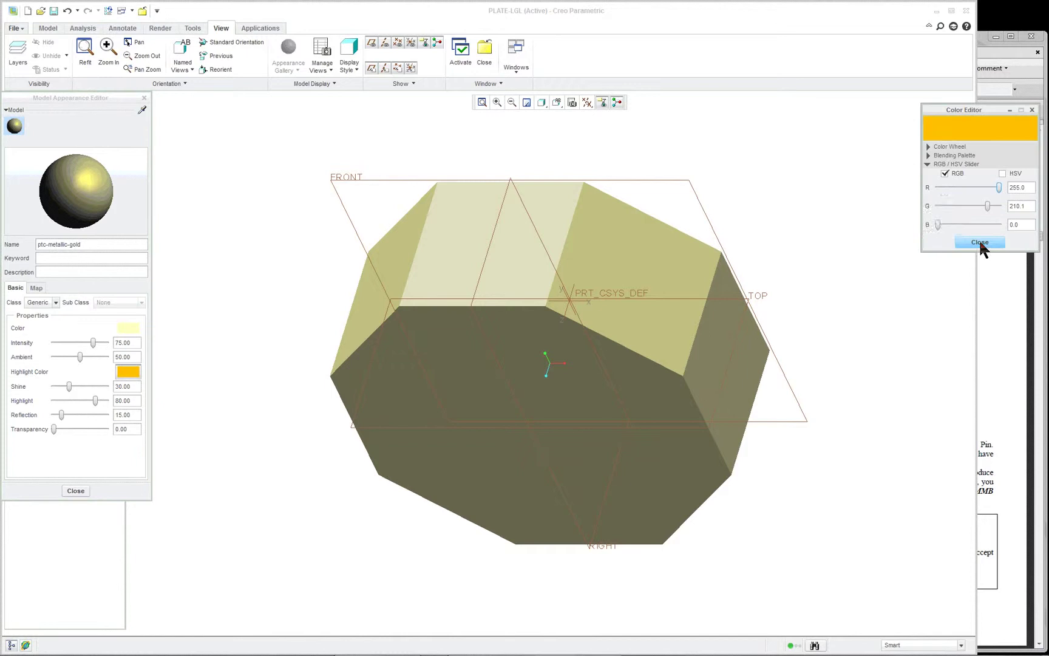
left_click(939, 205)
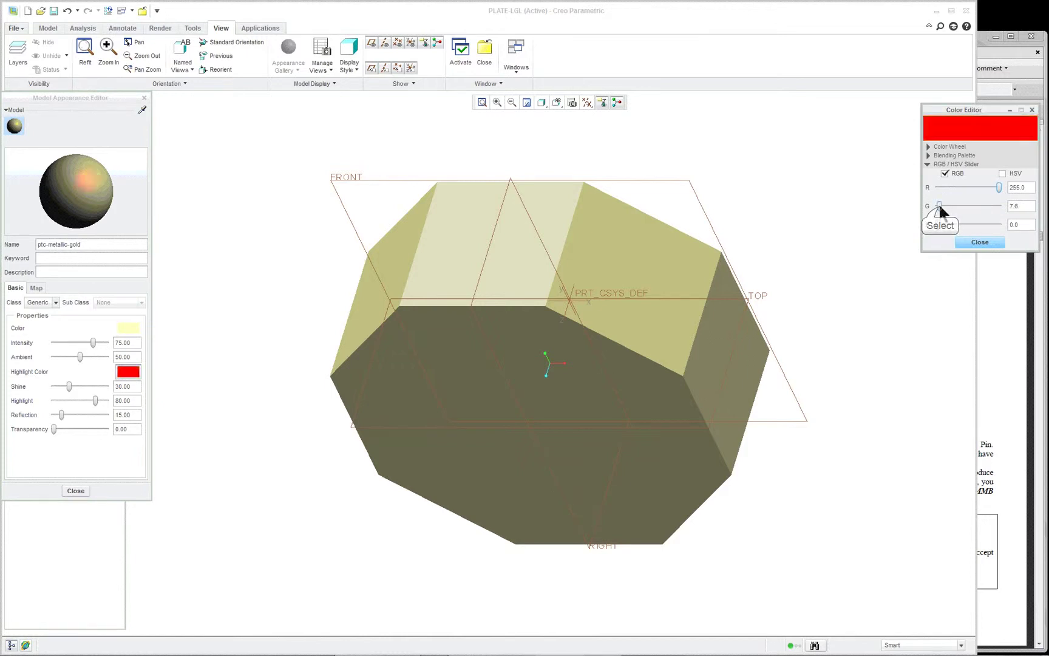
left_click(971, 242)
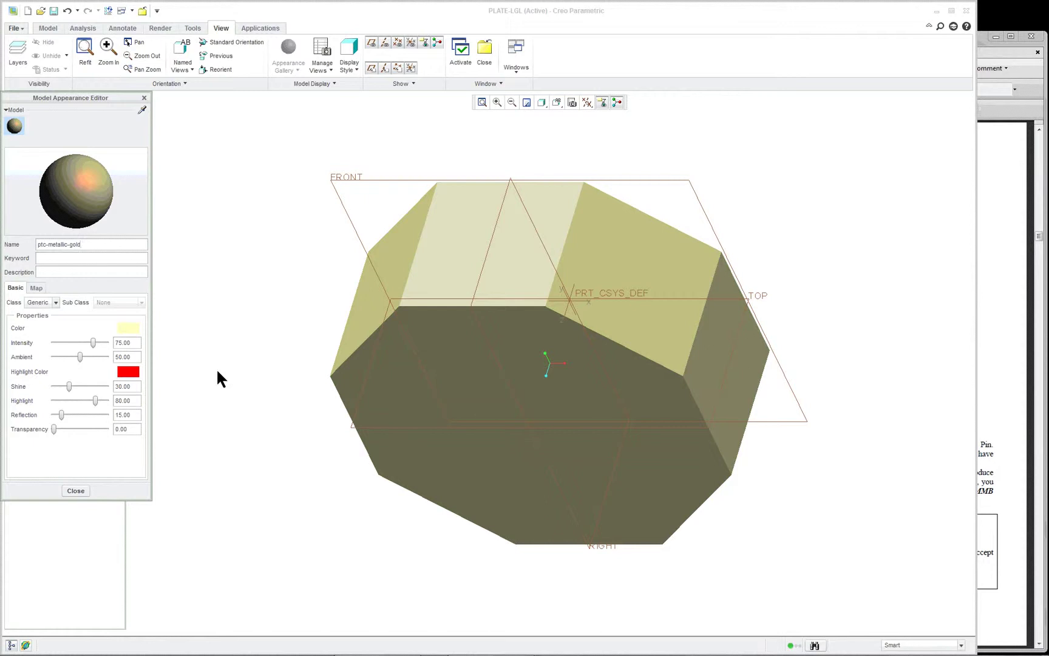
left_click(79, 490)
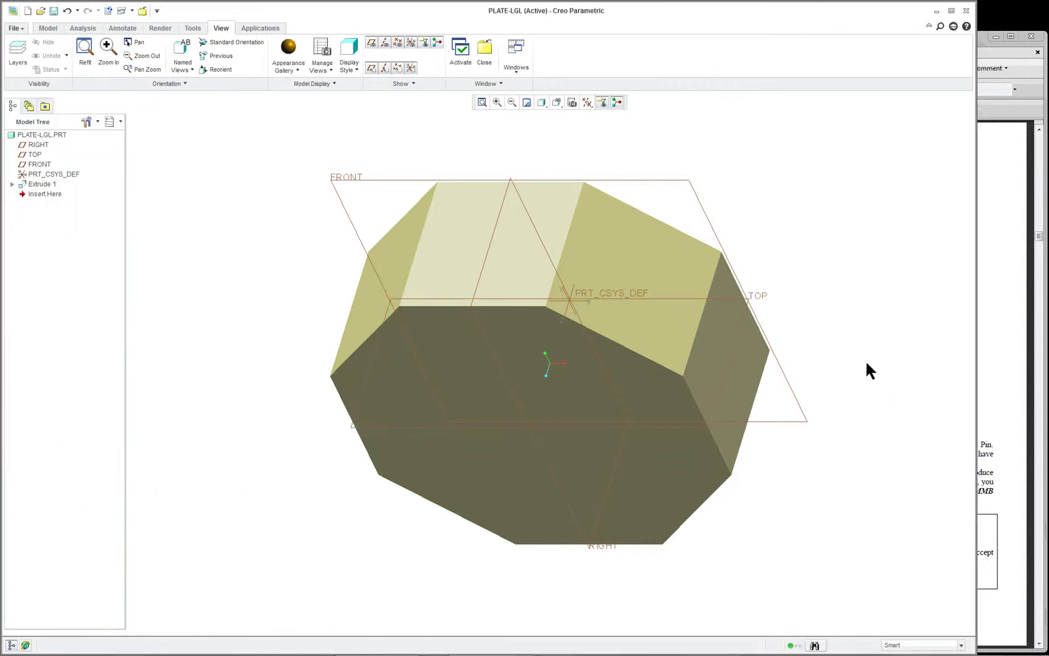
left_click(542, 103)
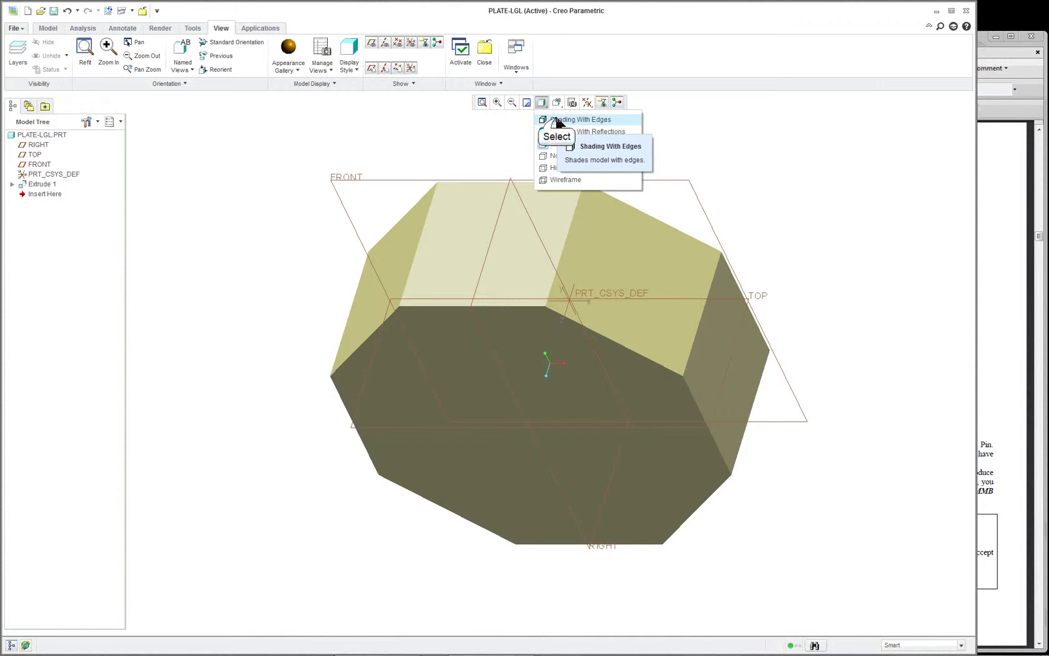
left_click(556, 120)
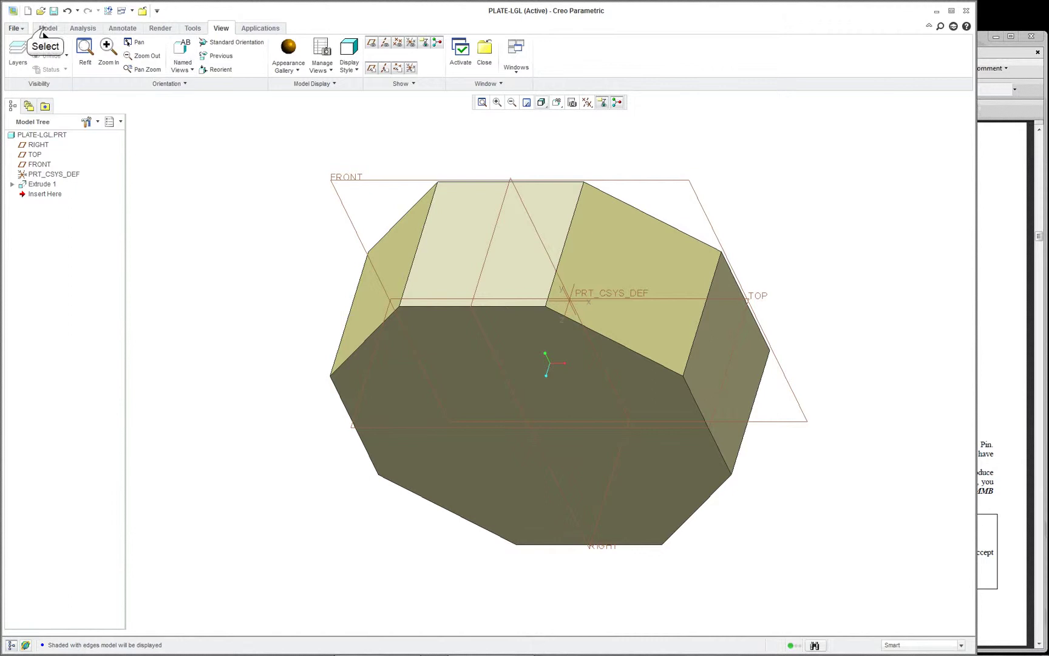
Place a straight hole on the plate's front octagonal face with the RIGHT and TOP datum planes as linear offset references.
left_click(47, 28)
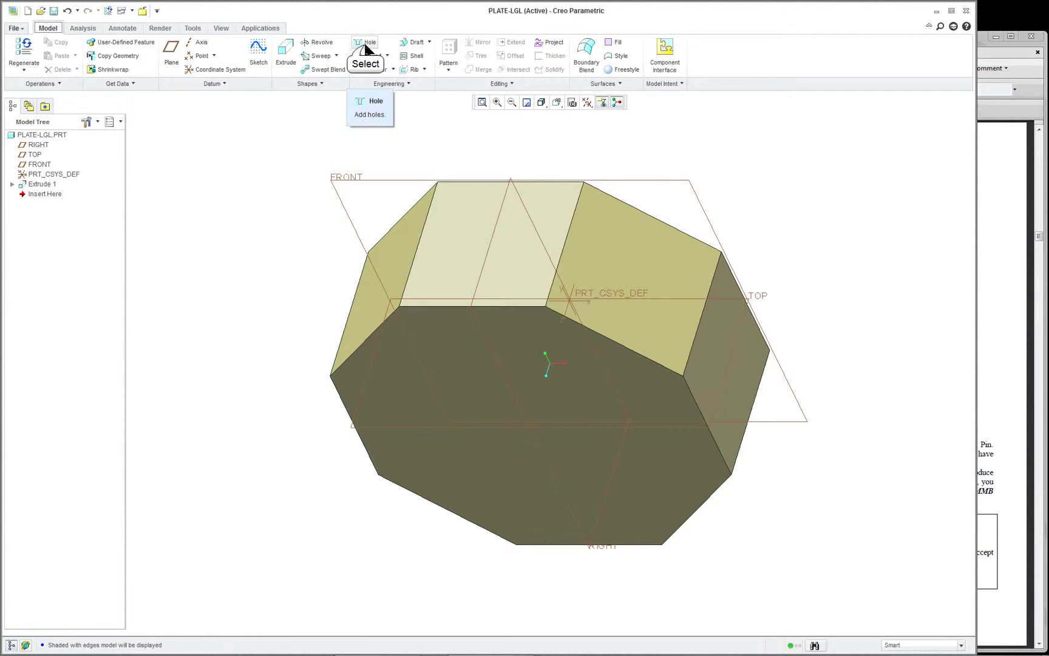
left_click(365, 44)
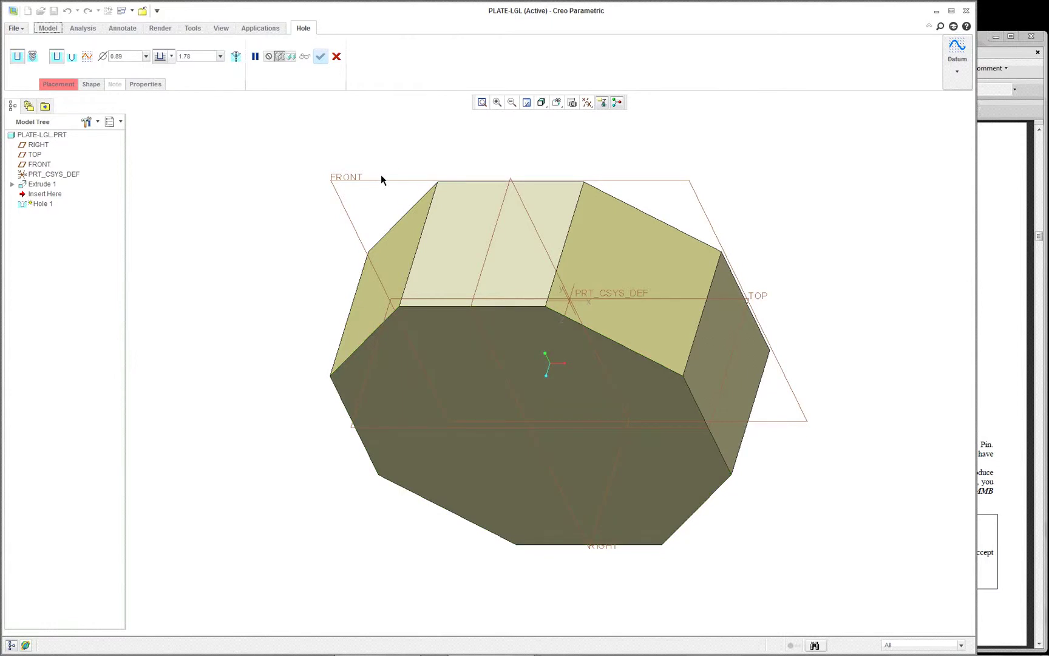
left_click(495, 471)
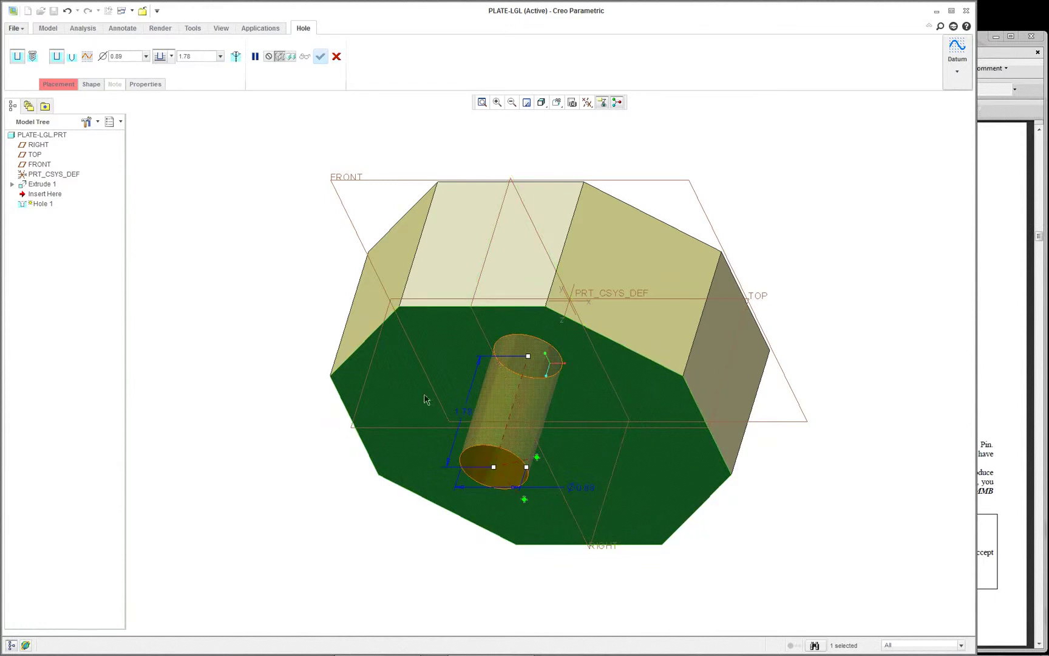
left_click(57, 85)
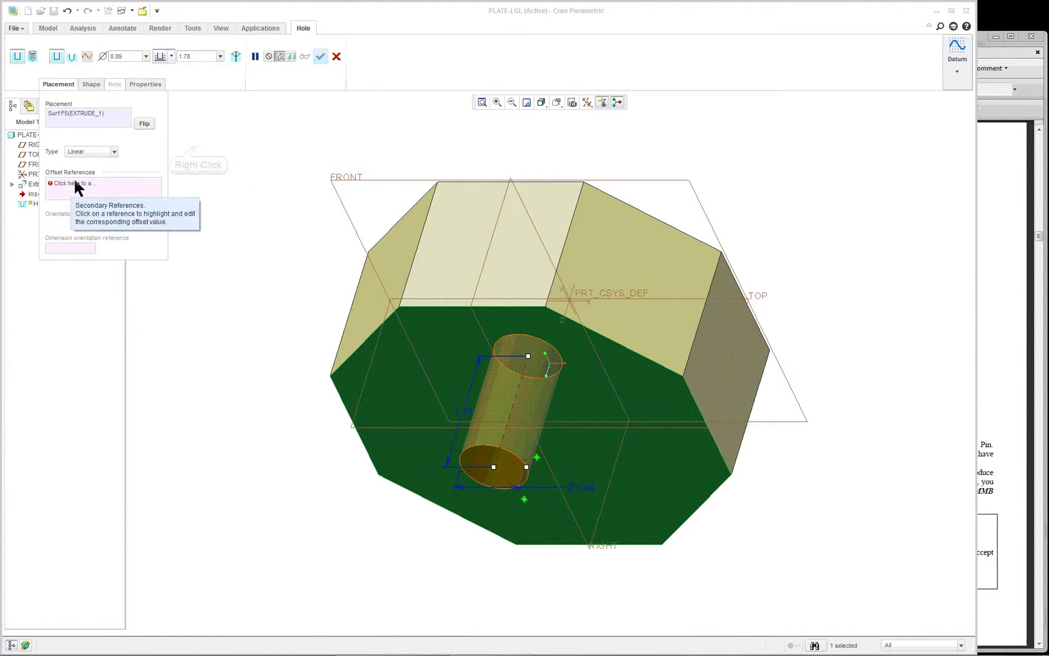
right_click(198, 146)
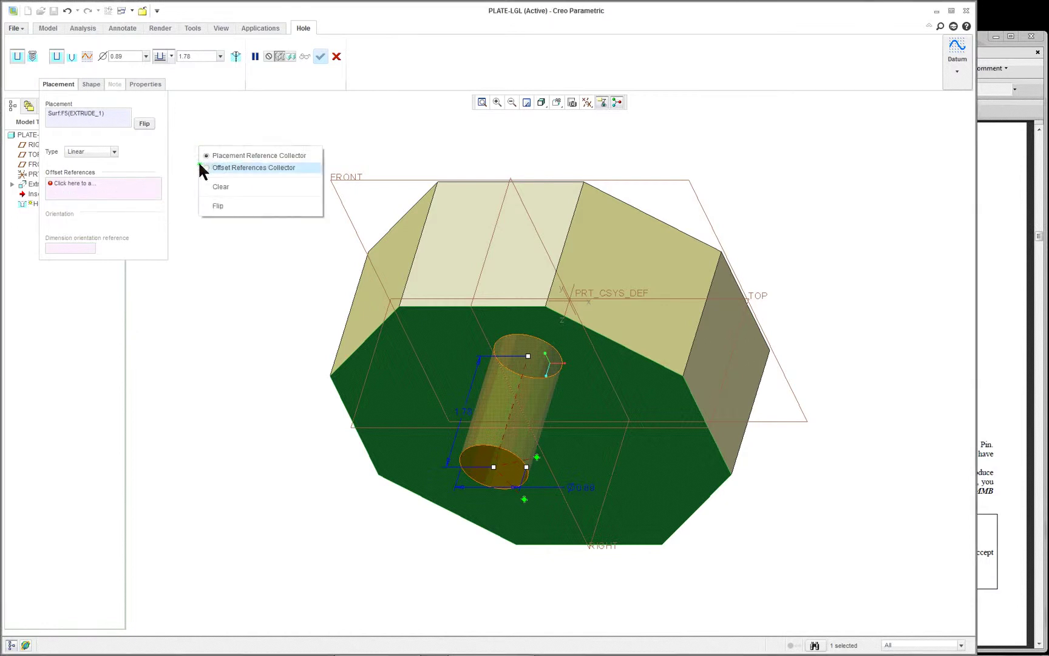
left_click(212, 168)
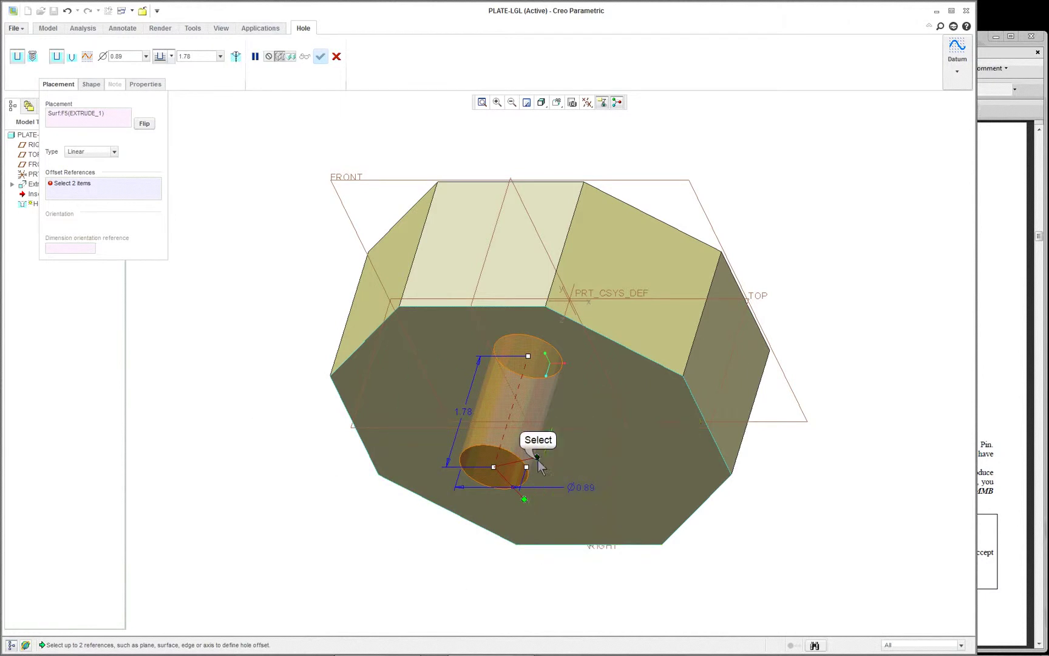
left_click_drag(536, 457, 424, 433)
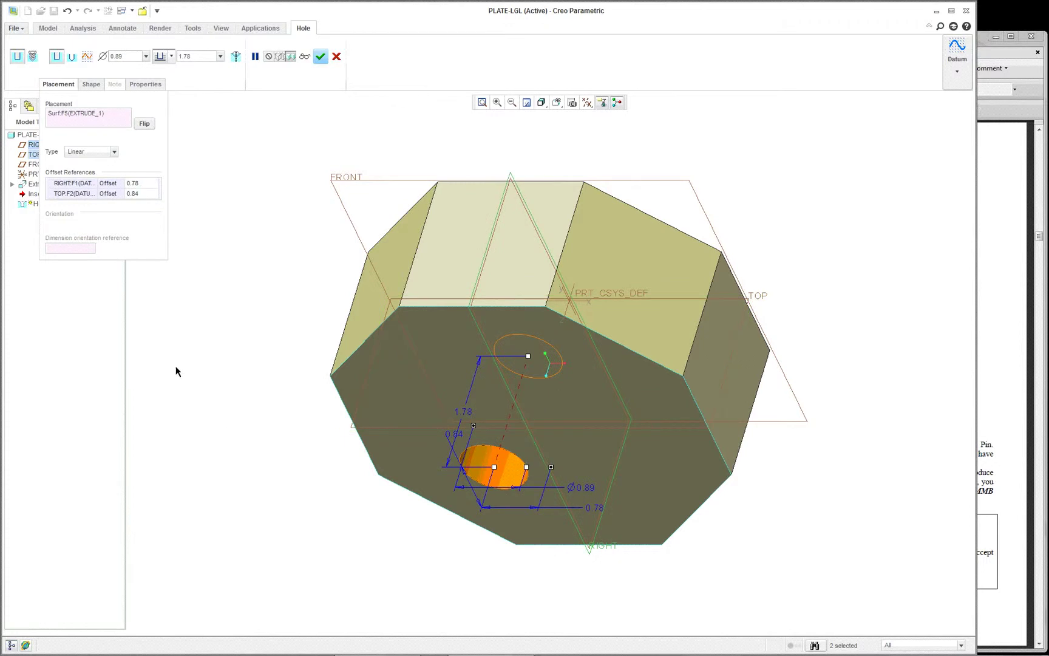
Change the hole's RIGHT and TOP references from Offset to Align to centre it on the plate.
left_click(61, 88)
left_click(125, 184)
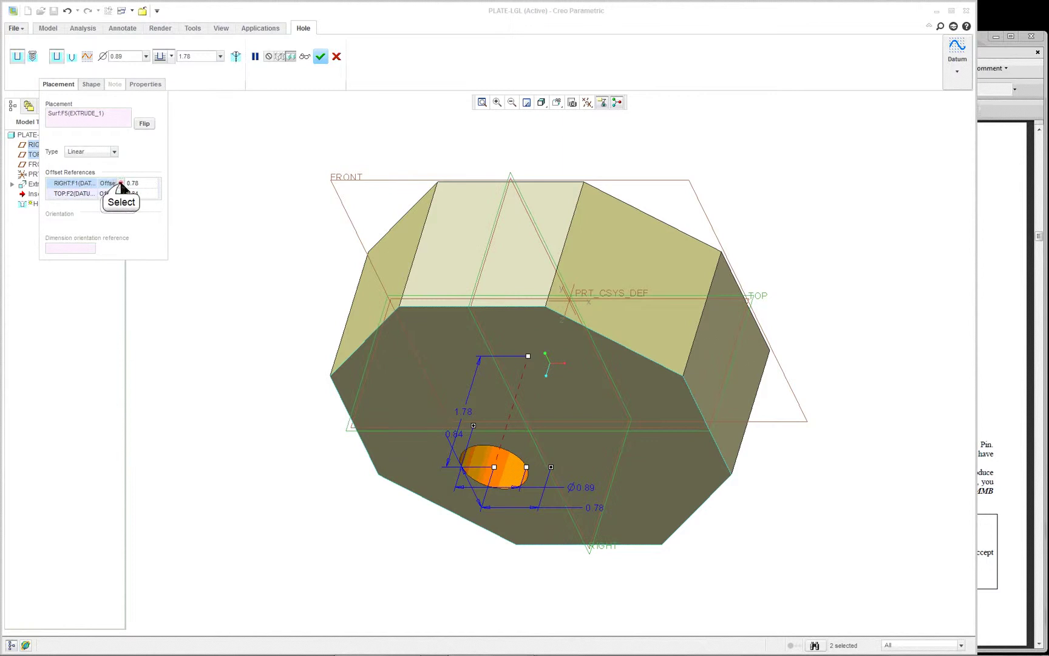
left_click(119, 182)
left_click(108, 202)
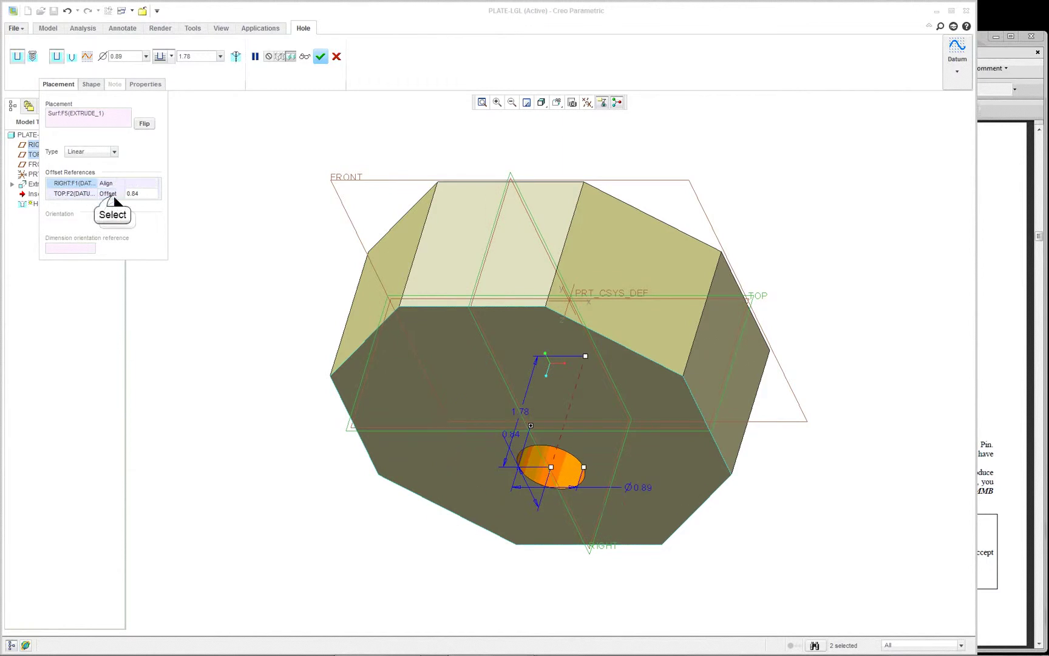
left_click(111, 193)
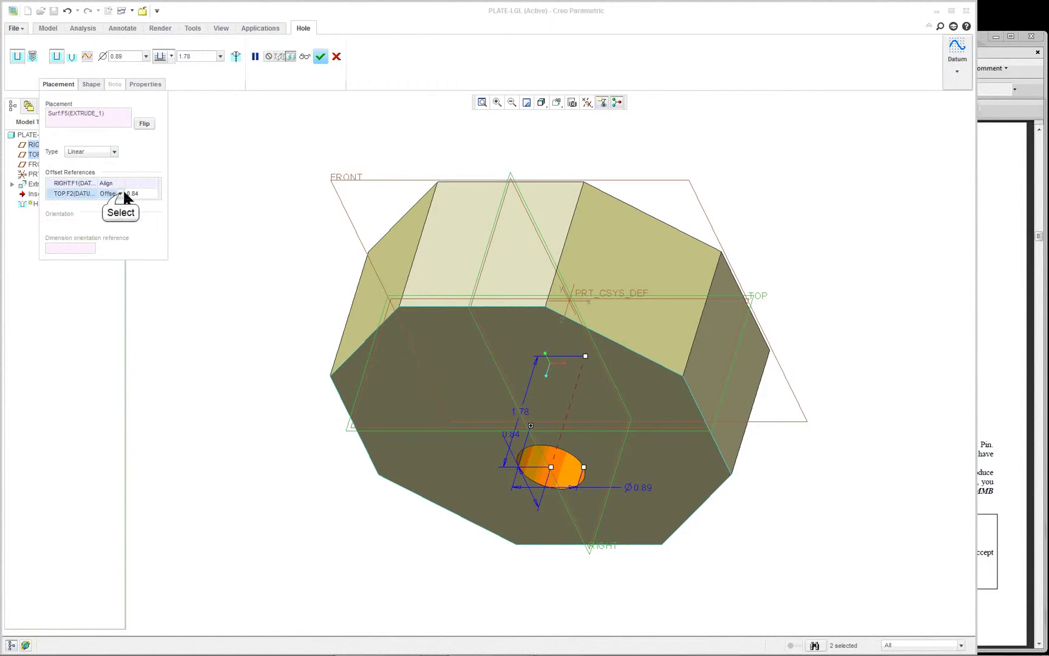
left_click(120, 189)
left_click(112, 210)
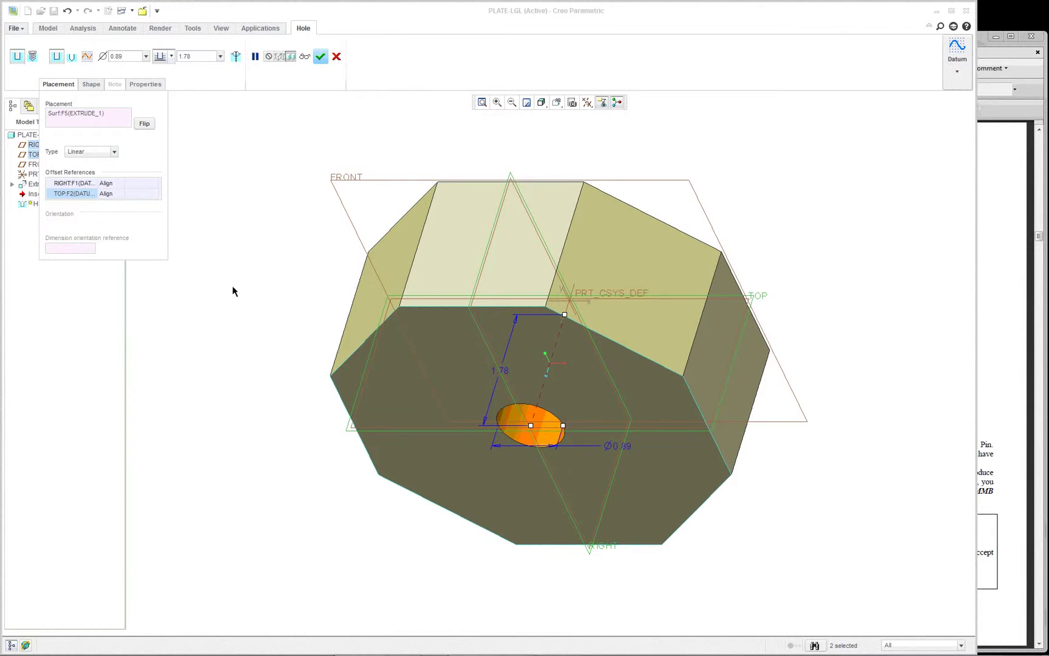
Set the plate's centred hole to Through All depth with a diameter of 1.00 and complete the feature.
left_click(171, 56)
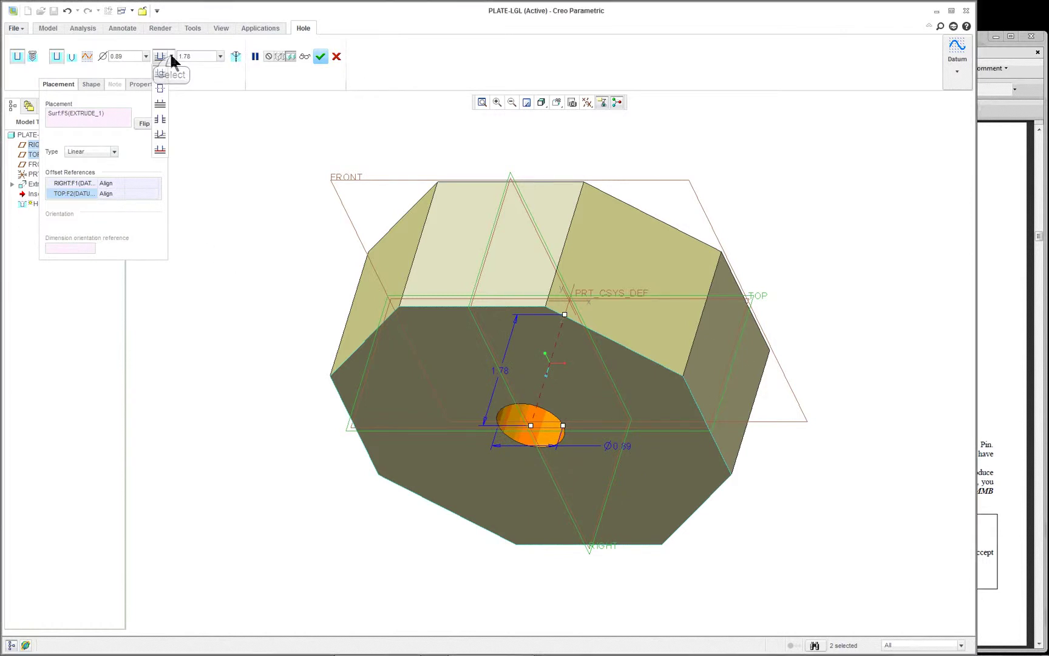
left_click(158, 118)
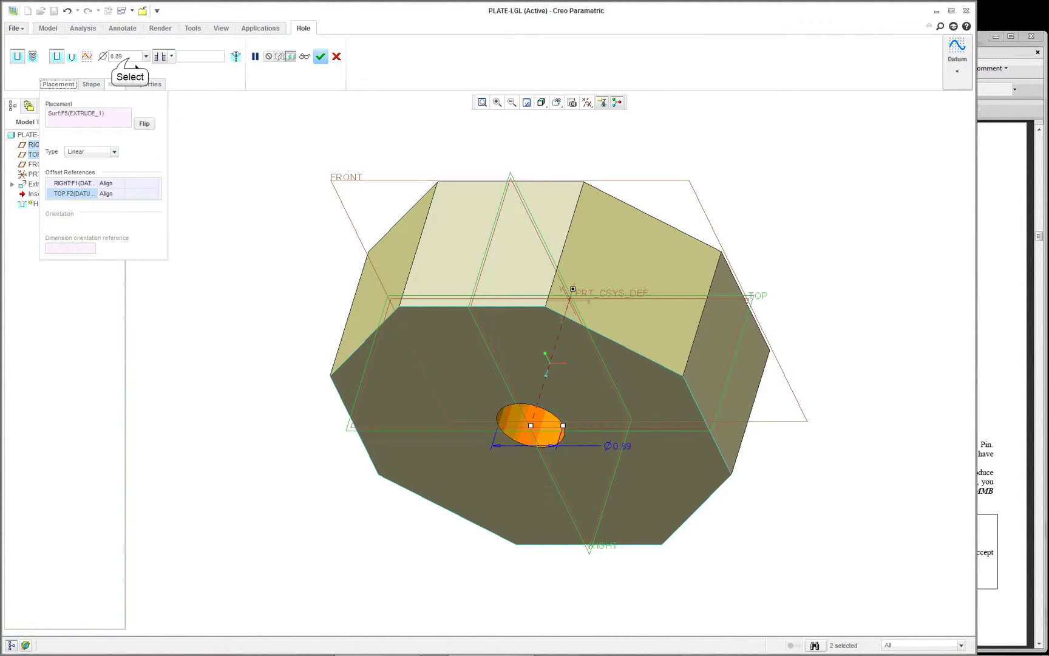
left_click(130, 57)
type("1")
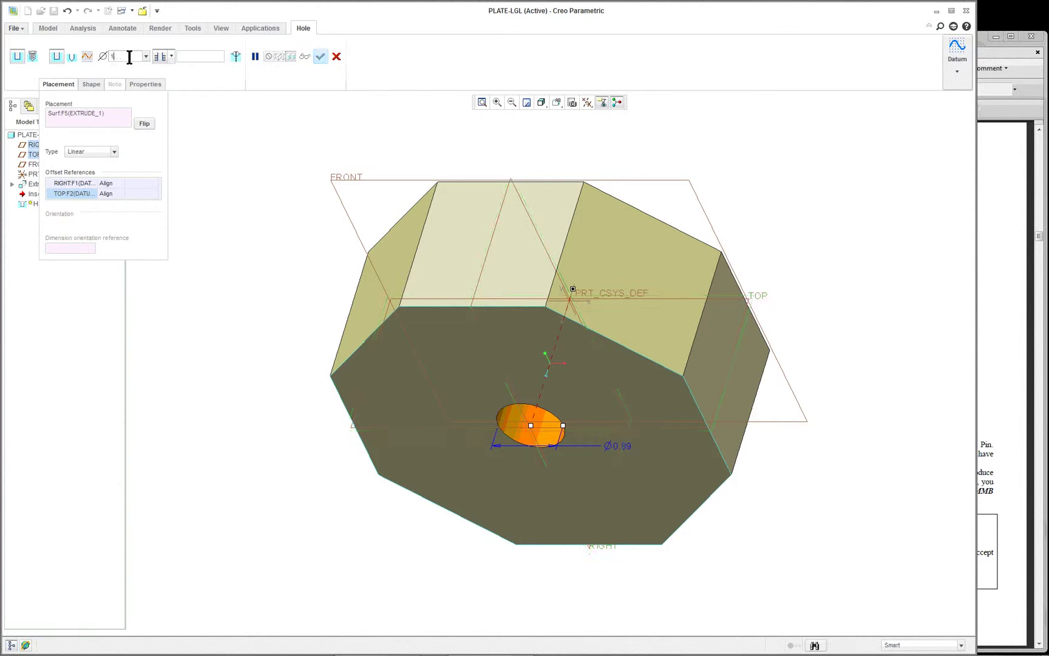
key("Return")
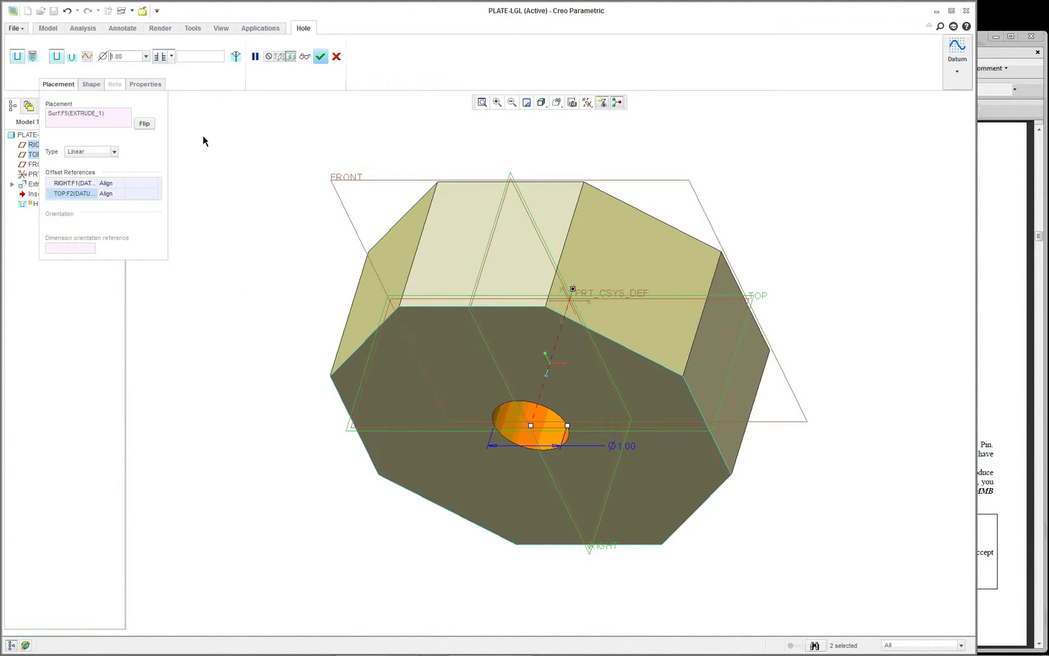
left_click(63, 85)
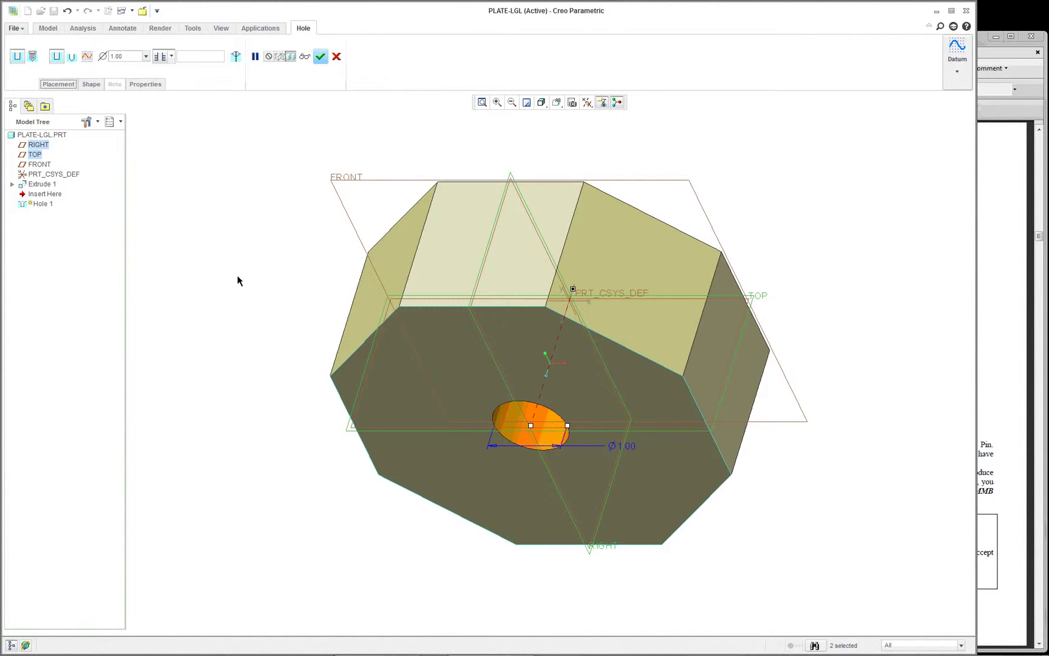
left_click(322, 59)
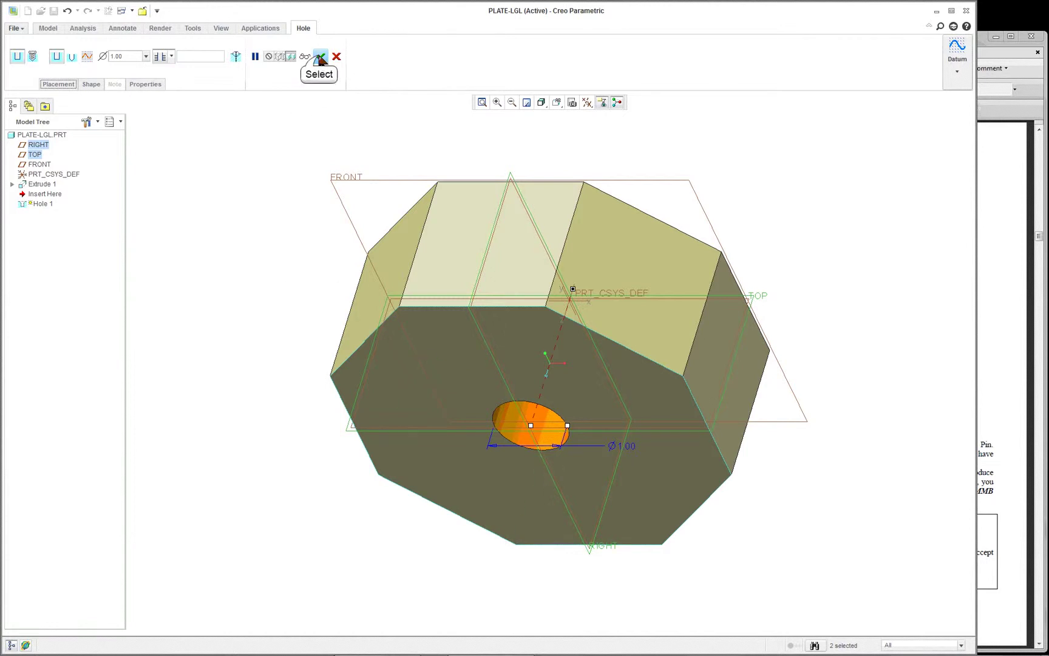
left_click(828, 189)
Chamfer the hole's circular edges on both octagonal faces with a D x D chamfer of 0.05.
middle_click_drag(798, 248, 802, 209)
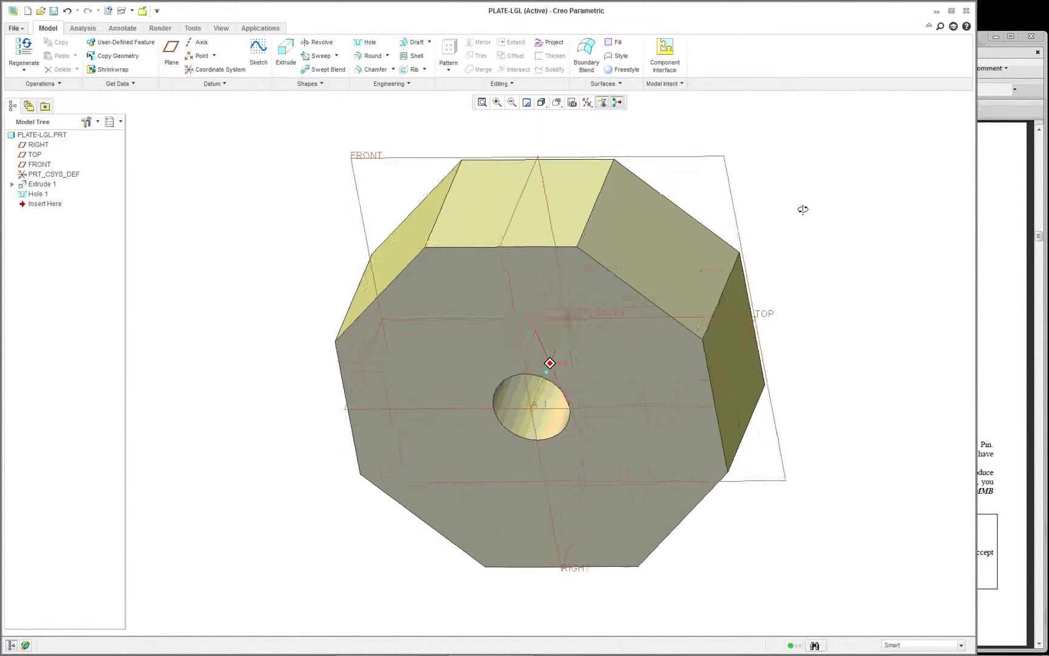
scroll(803, 210, "up", 5)
scroll(834, 224, "down", 4)
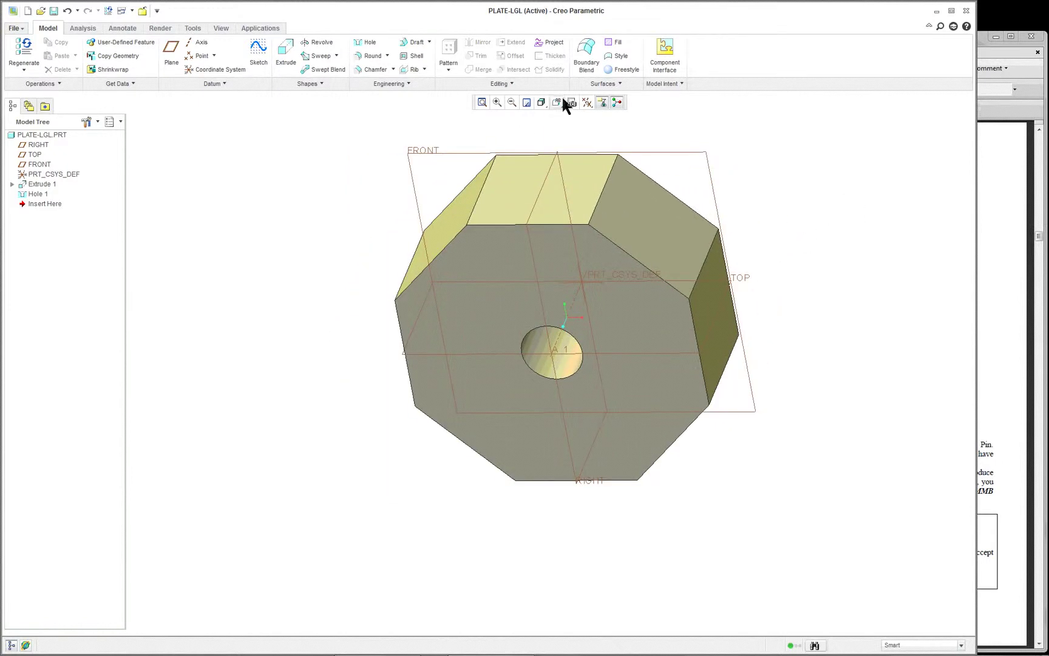
middle_click_drag(656, 118, 803, 224)
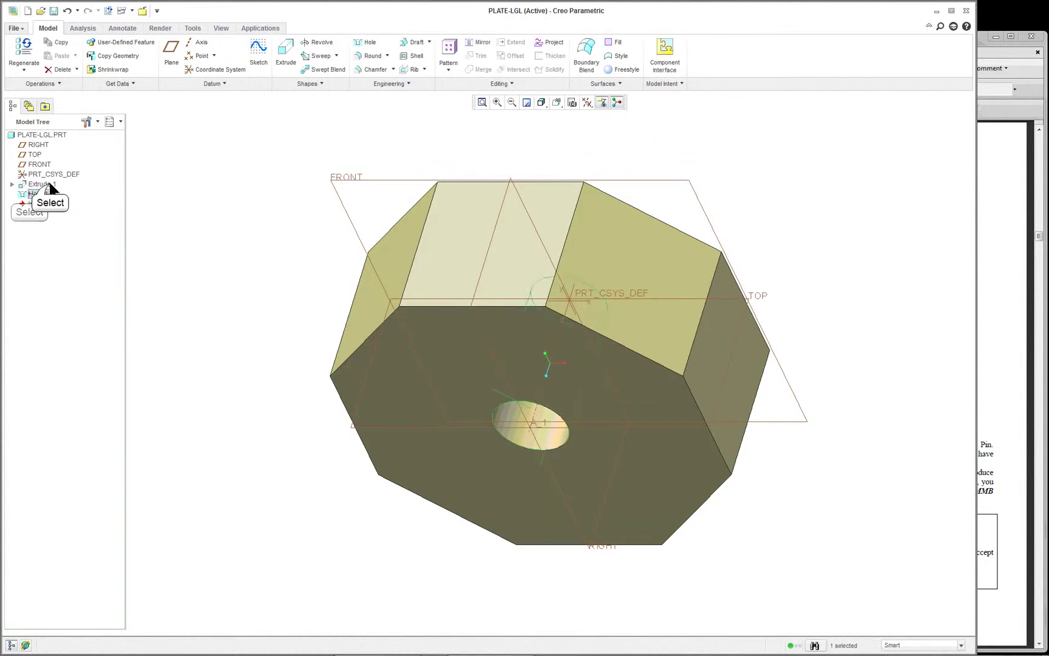
left_click(50, 184)
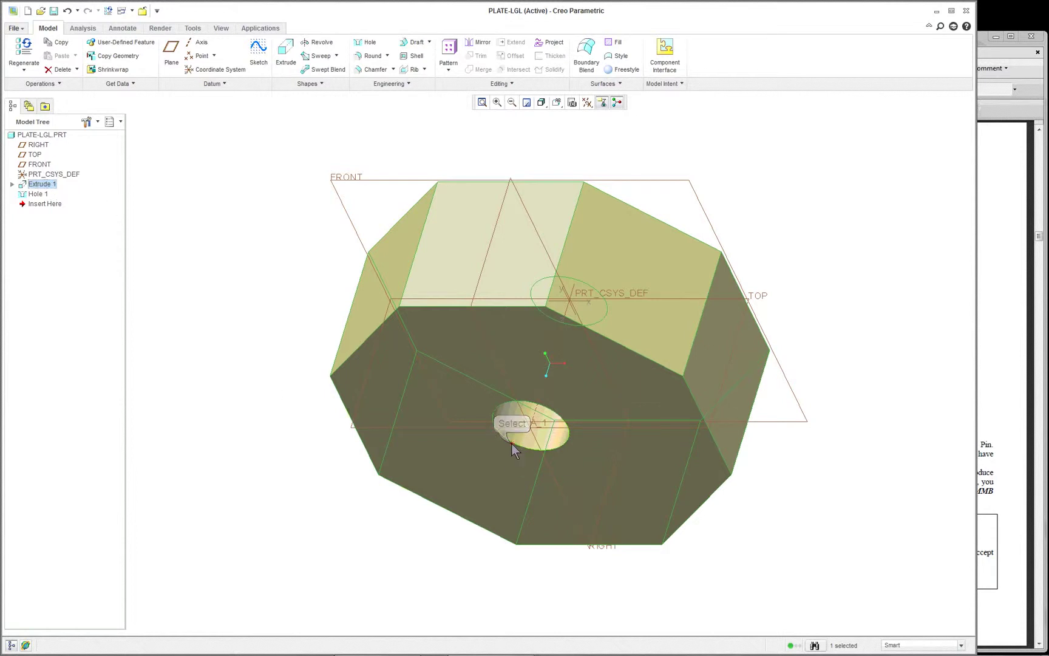
left_click(511, 443)
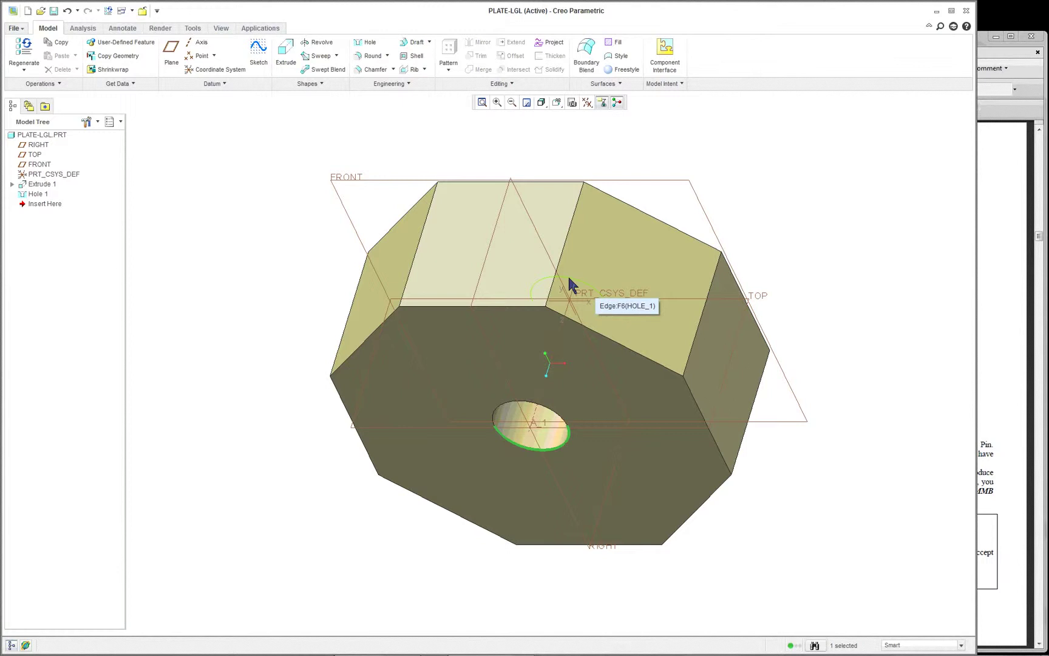
middle_click_drag(773, 255, 726, 326)
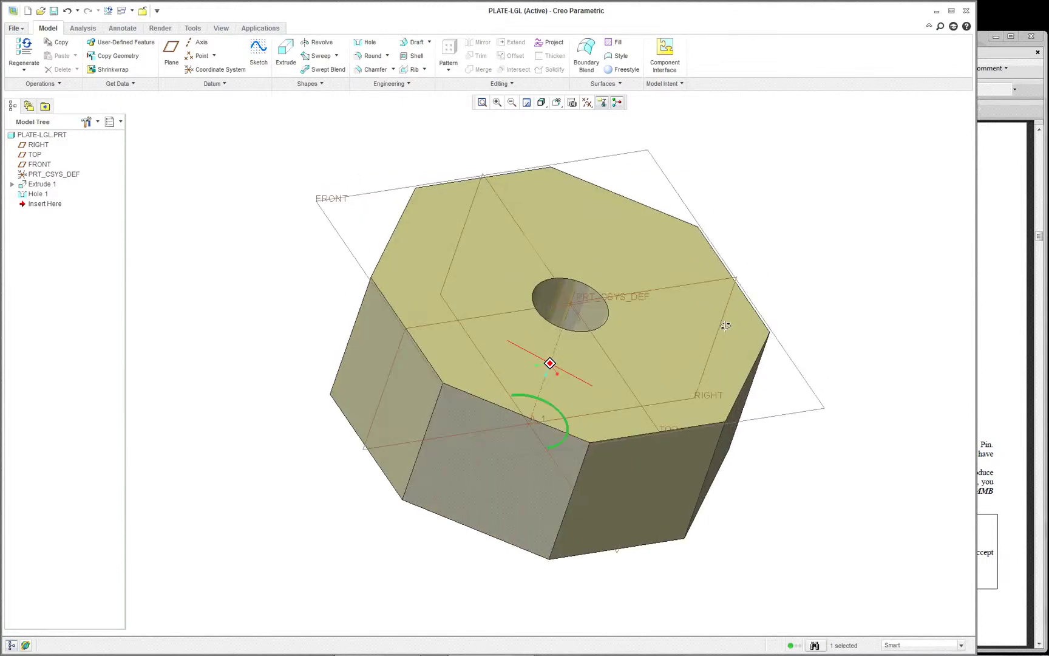
left_click(580, 285, "ctrl")
right_click(814, 171)
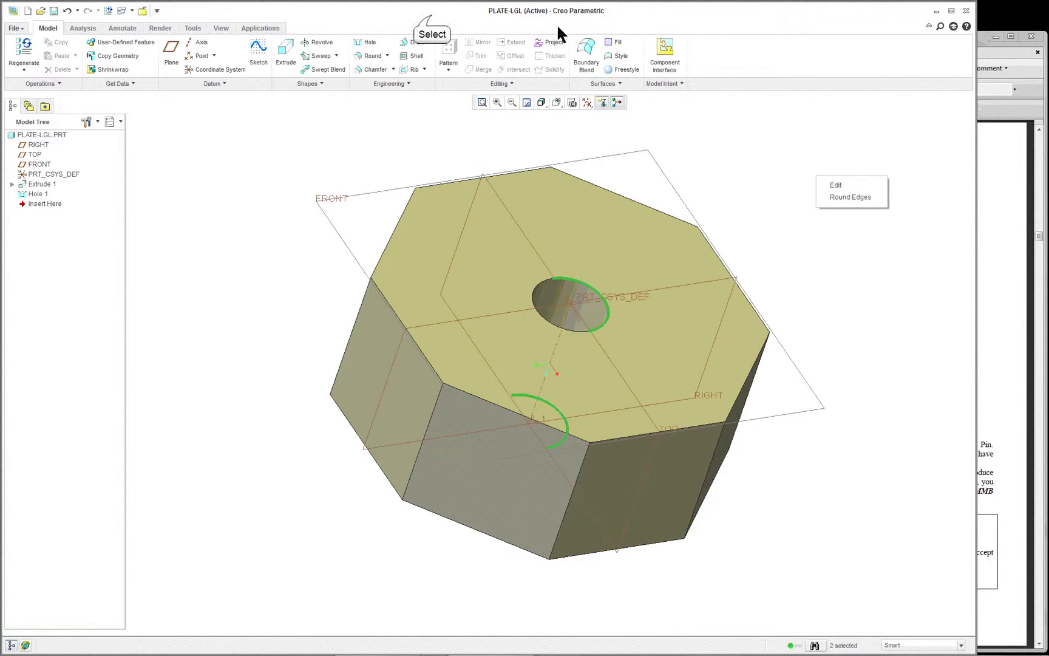
left_click(368, 69)
left_click(368, 70)
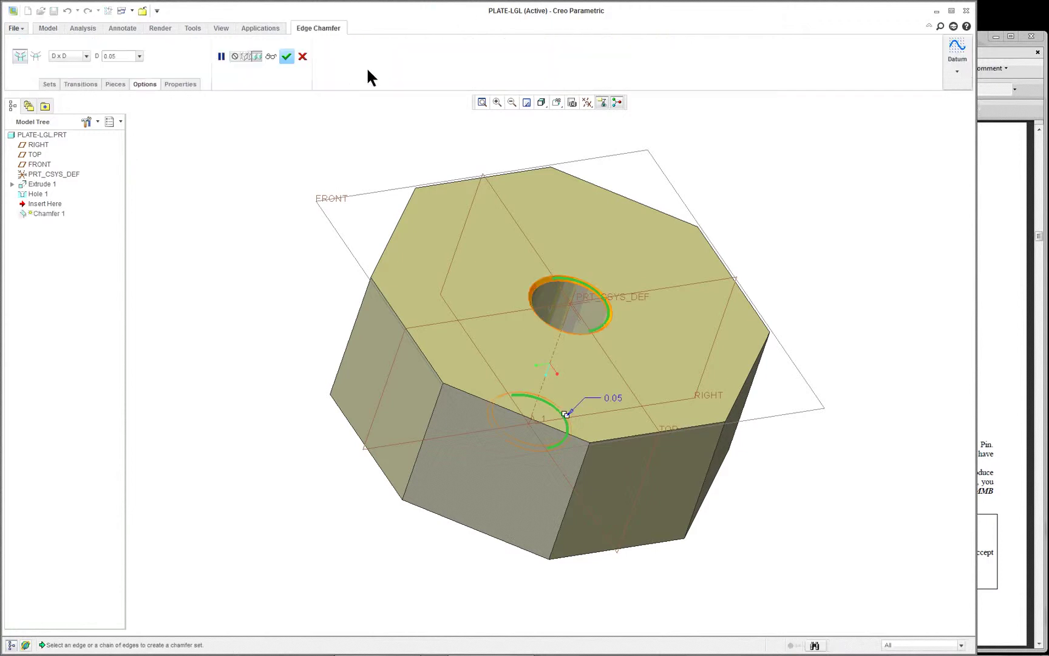
middle_click_drag(693, 514, 703, 400)
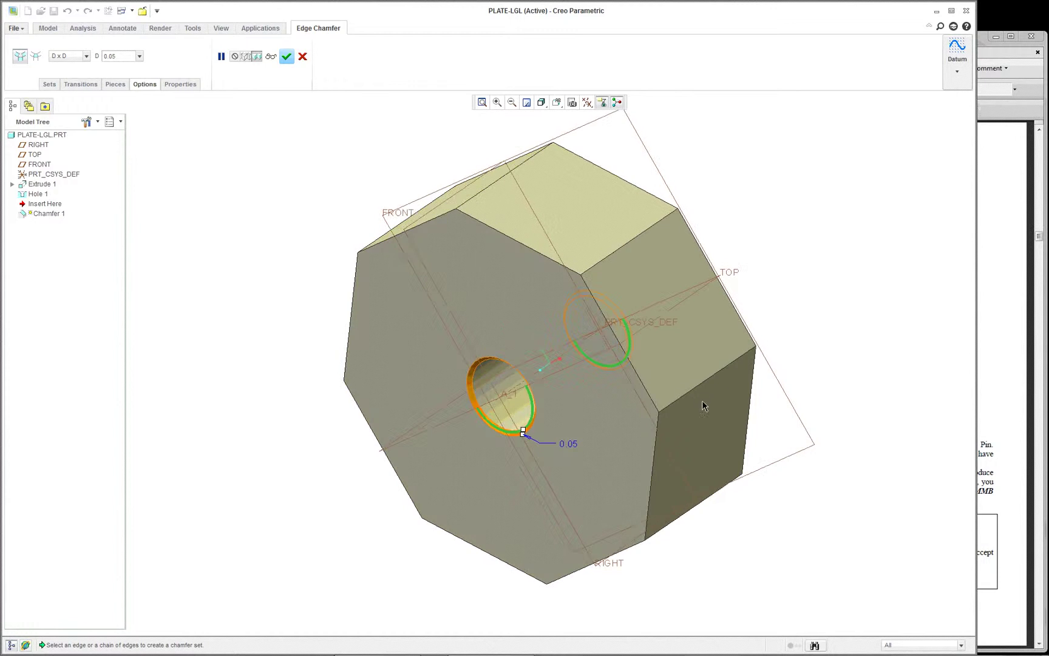
middle_click(774, 338)
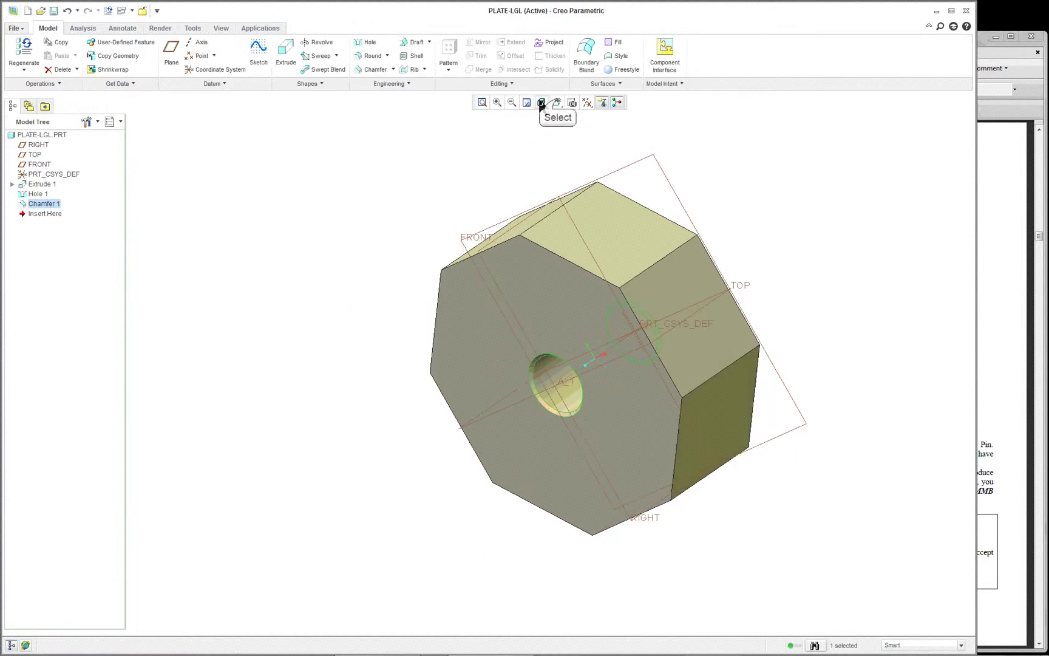
Return the plate to its default orientation and clear the selection.
left_click(555, 104)
left_click(562, 122)
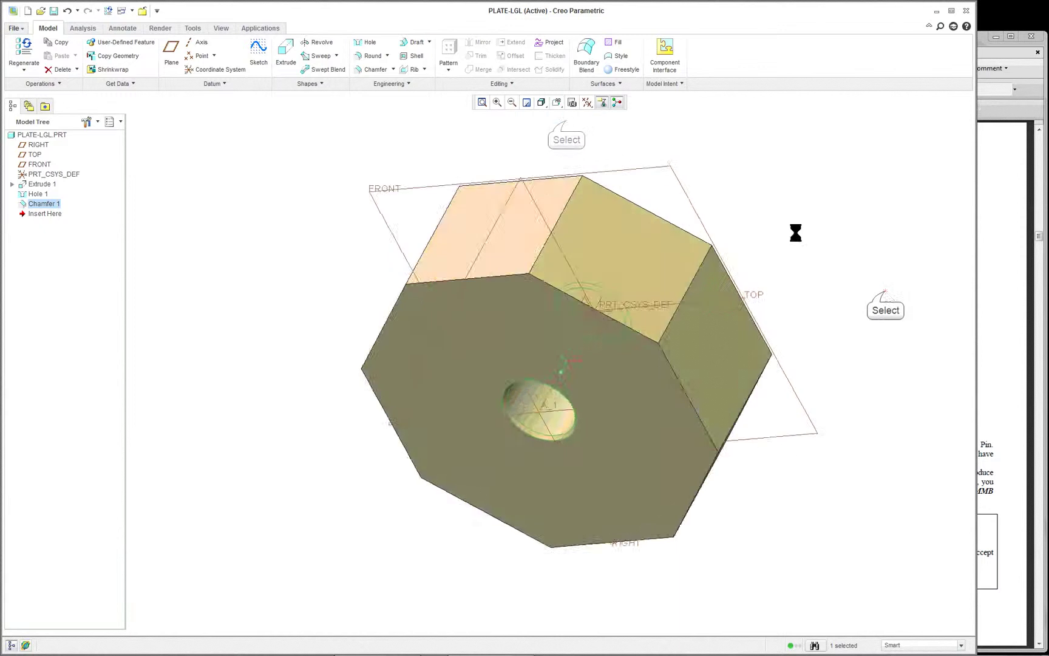
left_click(884, 287)
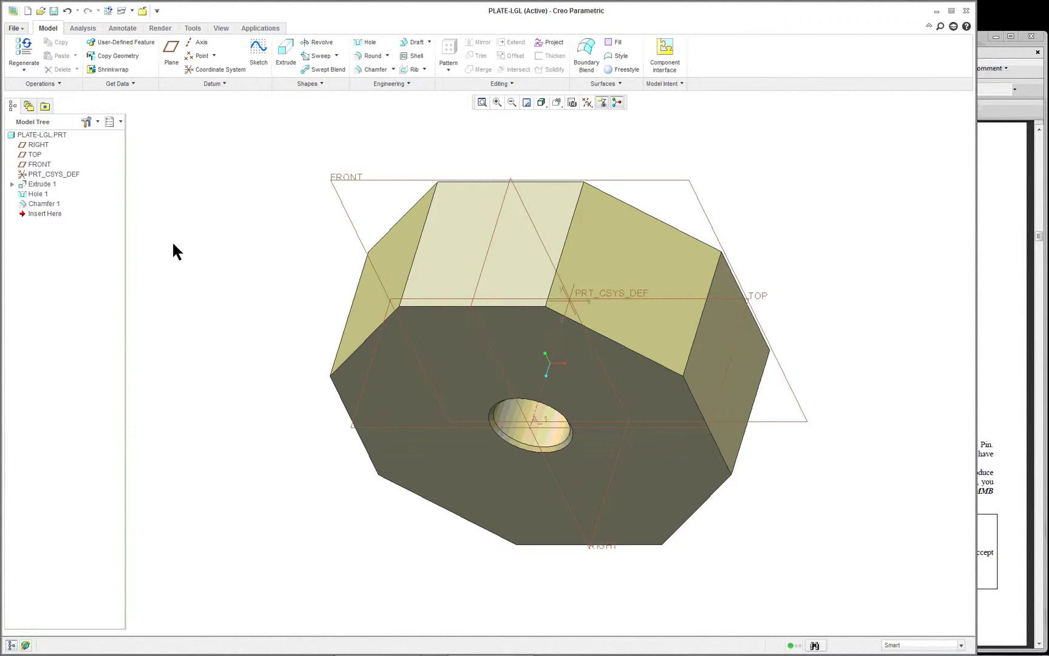
Close the plate part and hide the browser in the empty window.
left_click(14, 29)
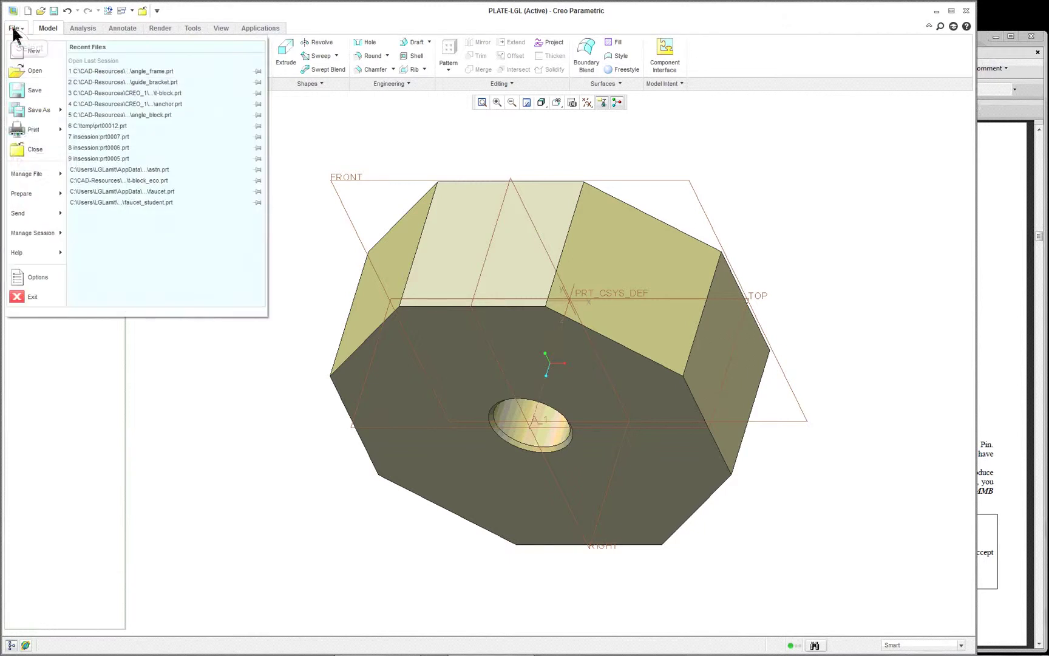
double_click(21, 148)
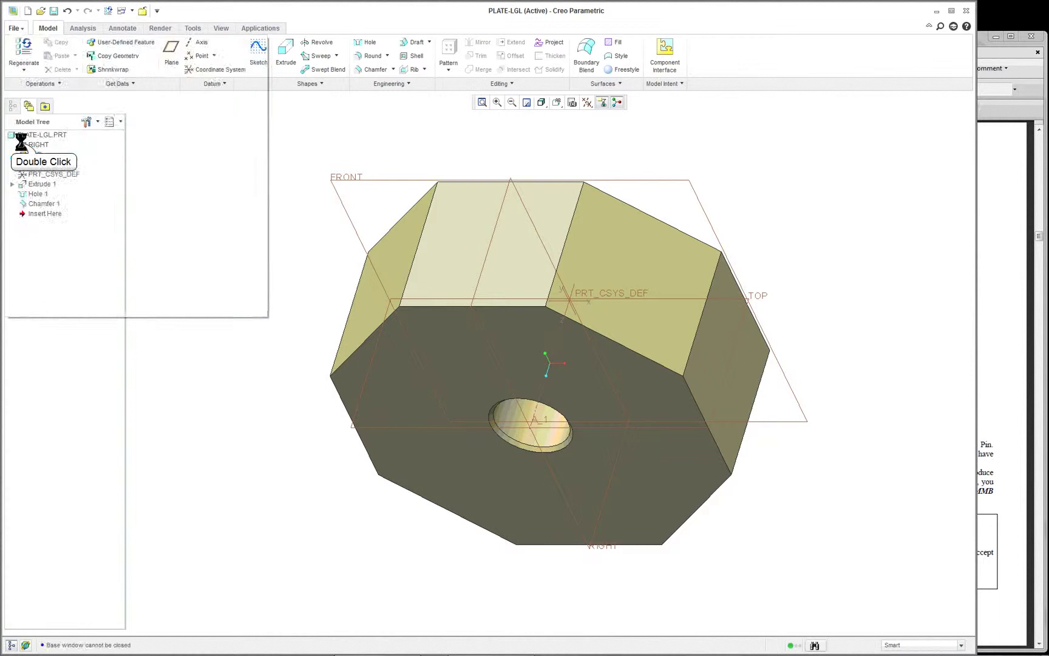
left_click(23, 145)
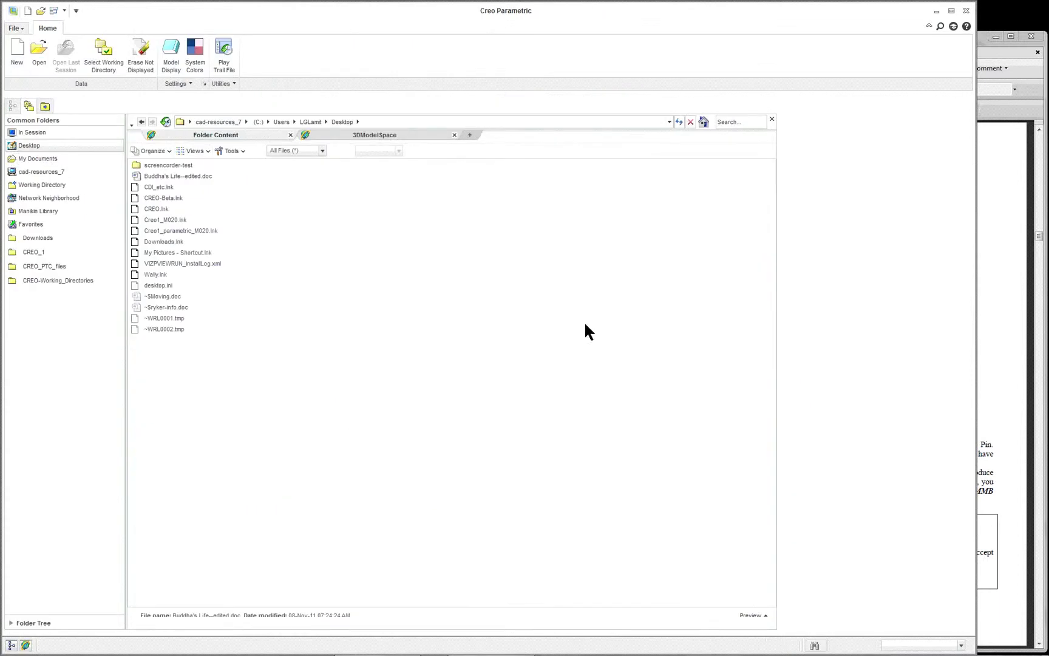
left_click(25, 644)
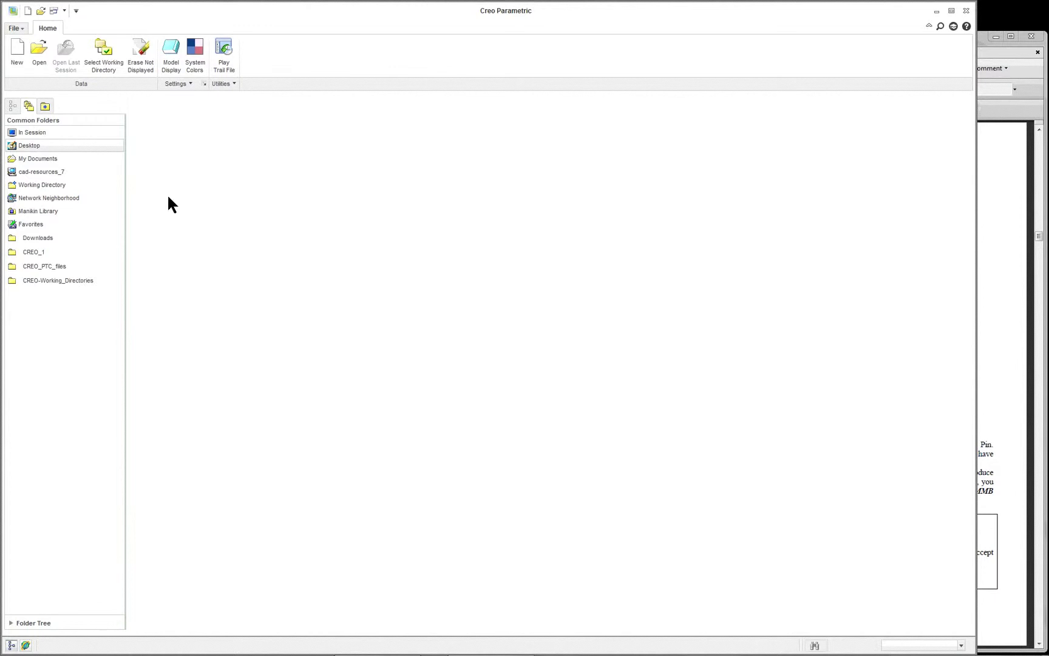
Create a new design assembly named pl_lgl from the default template.
left_click(15, 54)
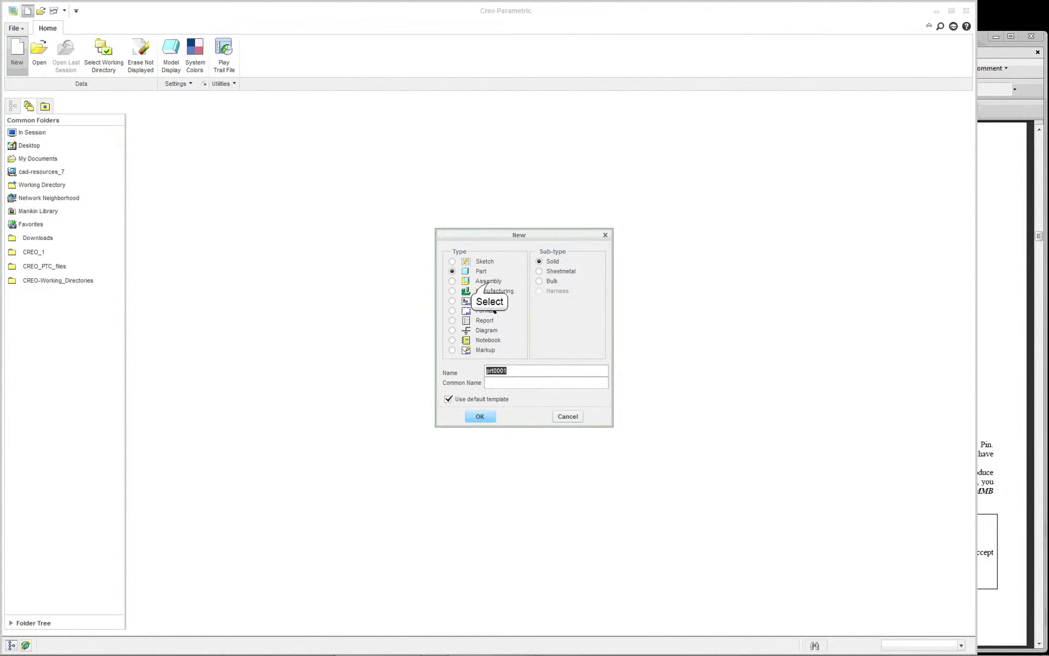
left_click(489, 281)
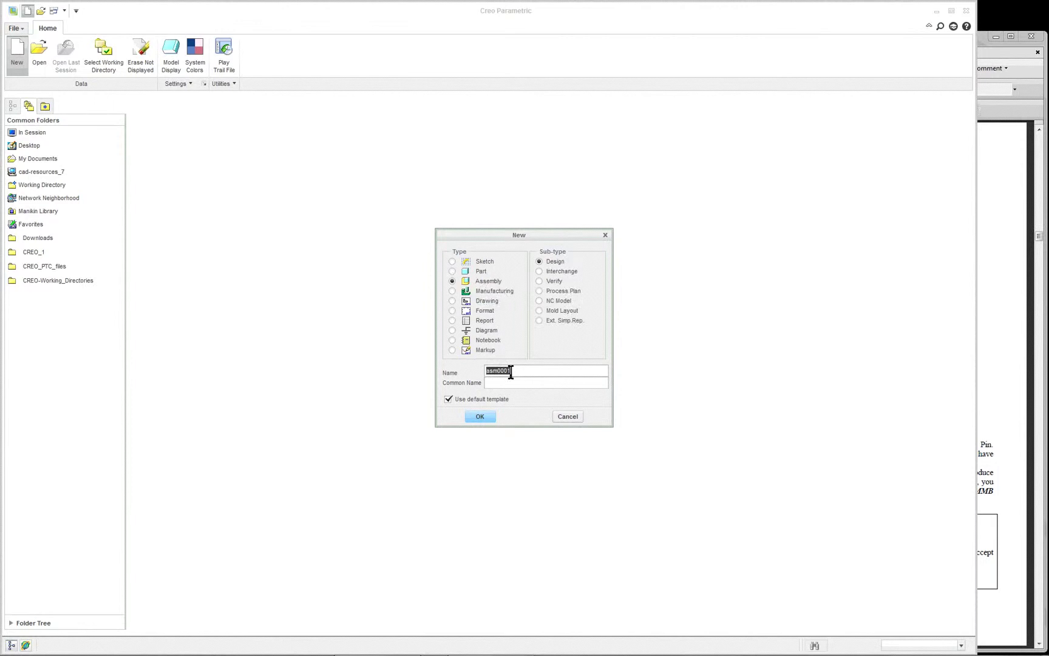
type("pl_lgl")
left_click(481, 417)
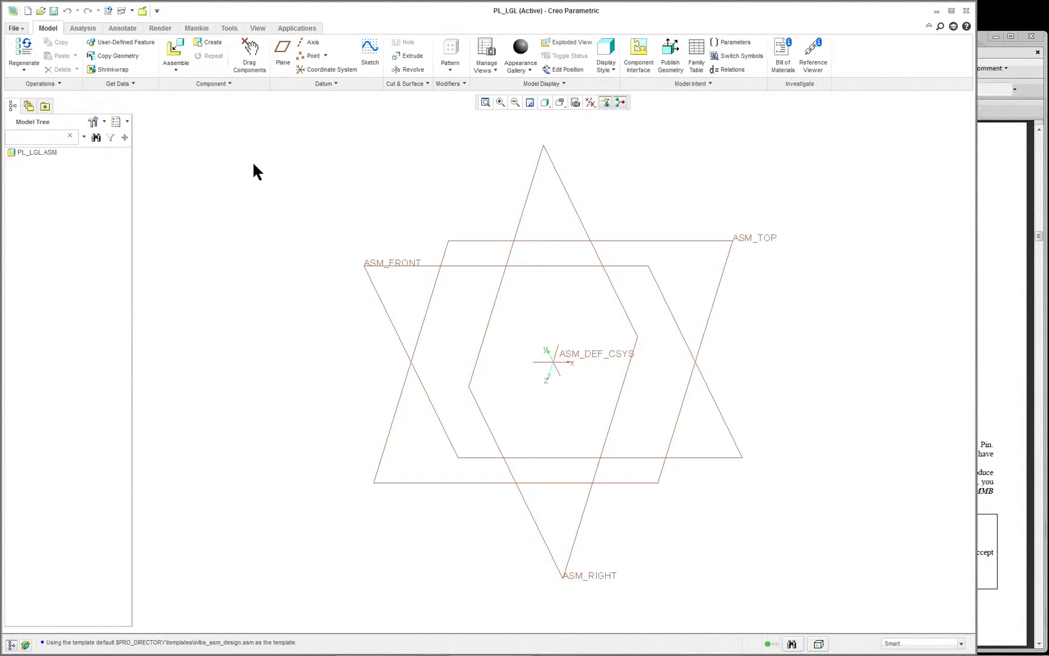
Assemble the in-session part plate-lgl.prt as the first component with the Default constraint.
left_click(175, 55)
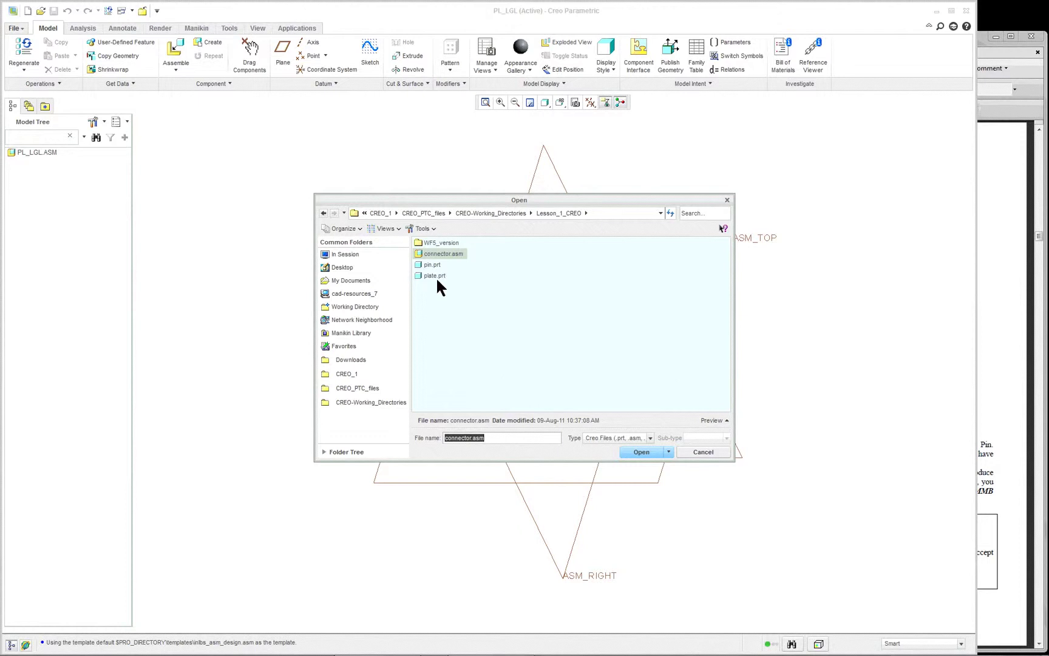
left_click(349, 257)
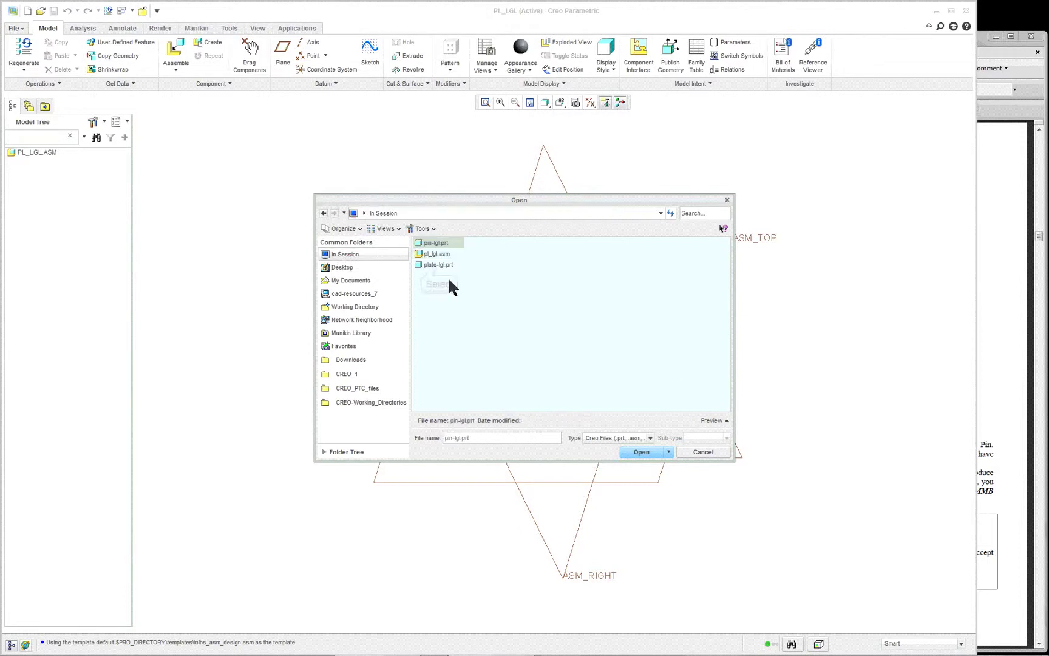
left_click(438, 265)
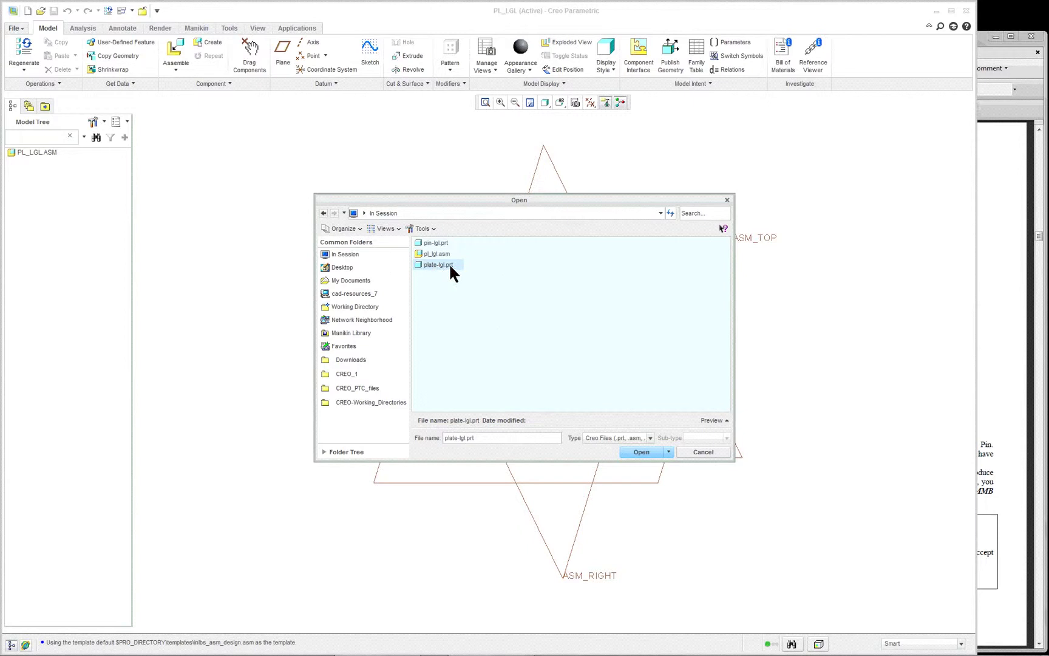
left_click(641, 453)
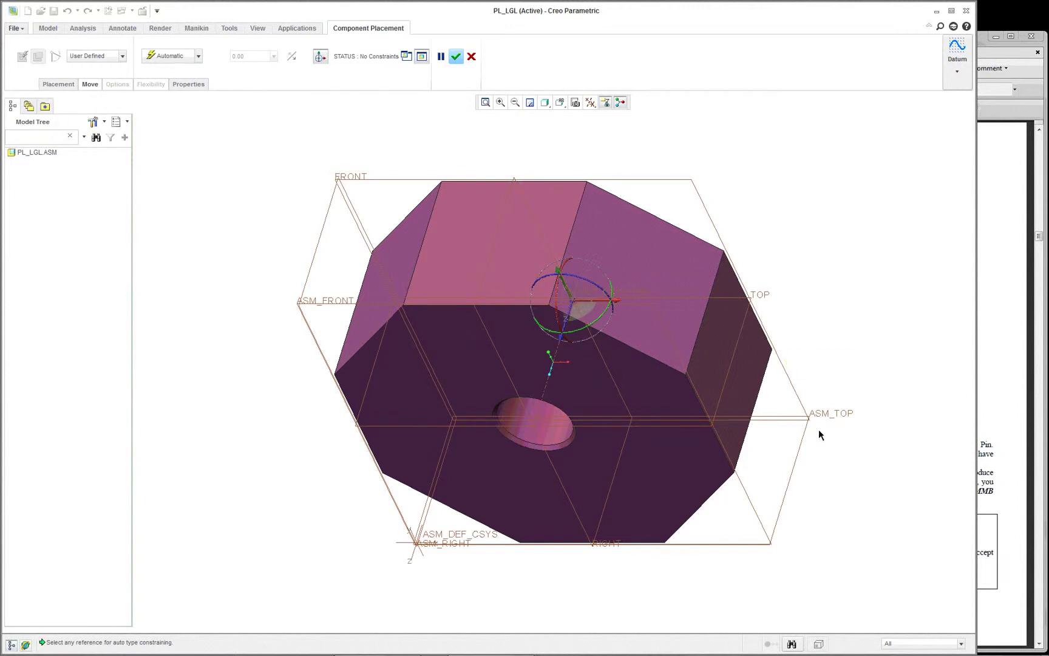
right_click(231, 310)
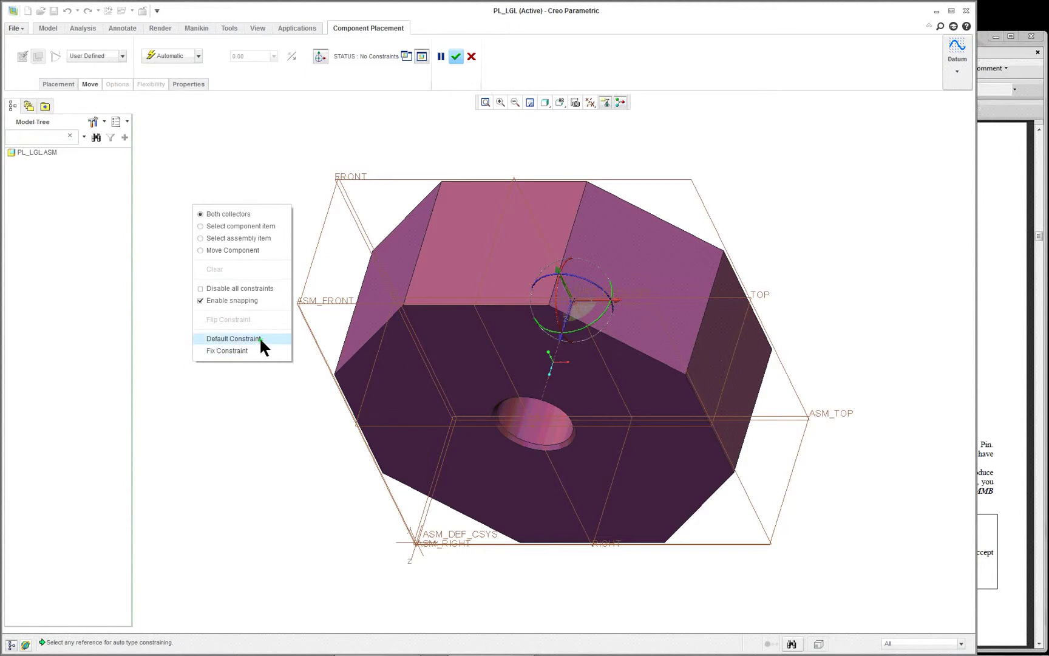
left_click(243, 338)
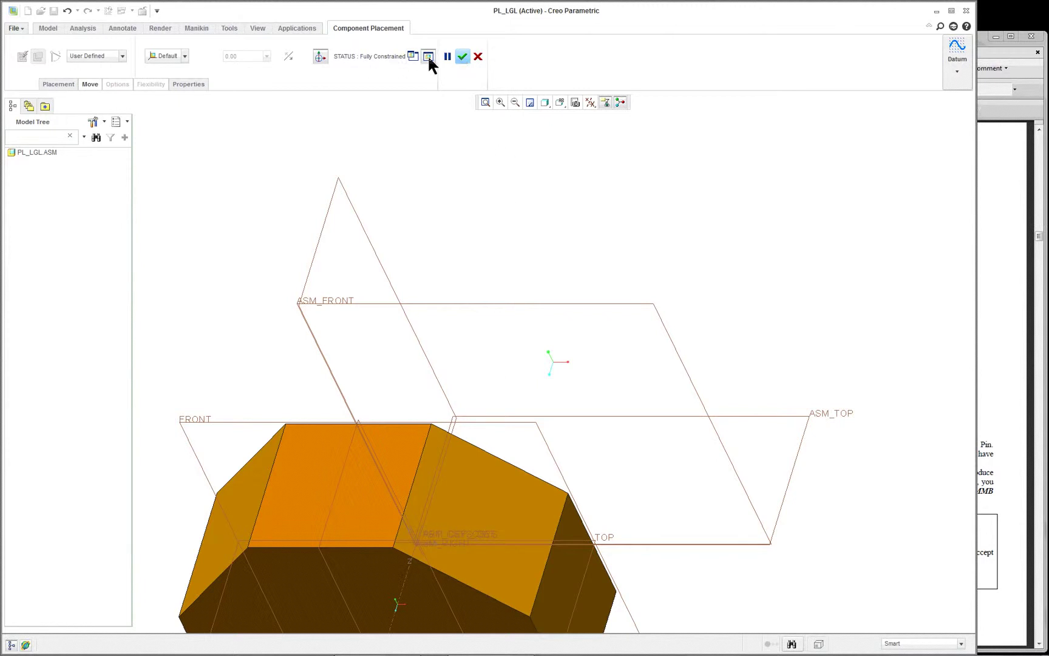
left_click(463, 57)
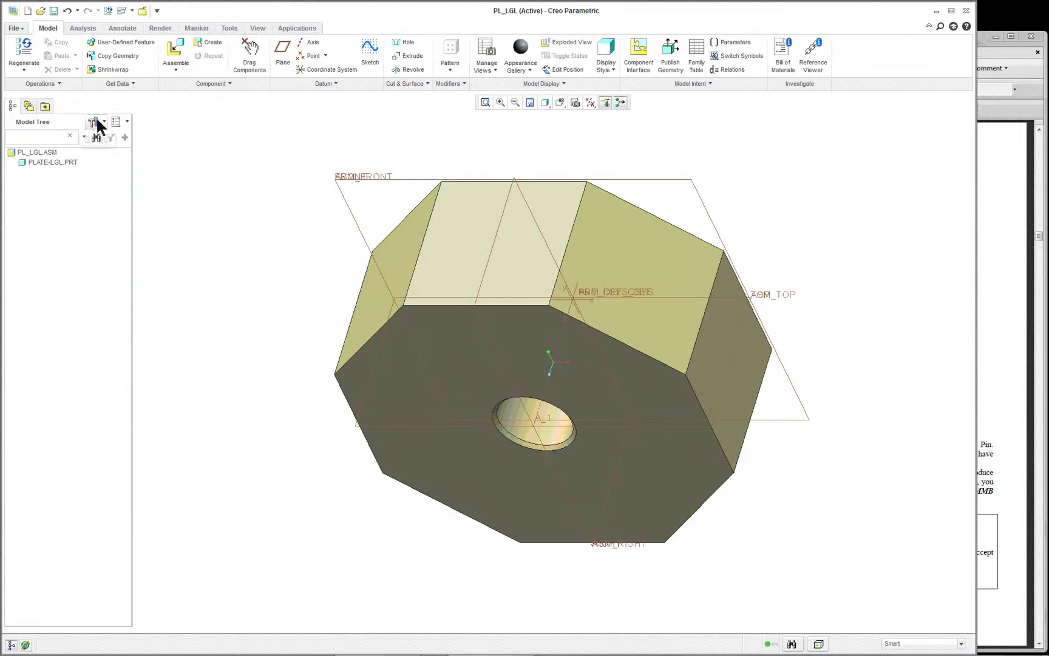
Set the model tree to also show features, placement folders, annotations, suppressed objects, envelope components and copied references, and check the plate's entries.
left_click(97, 121)
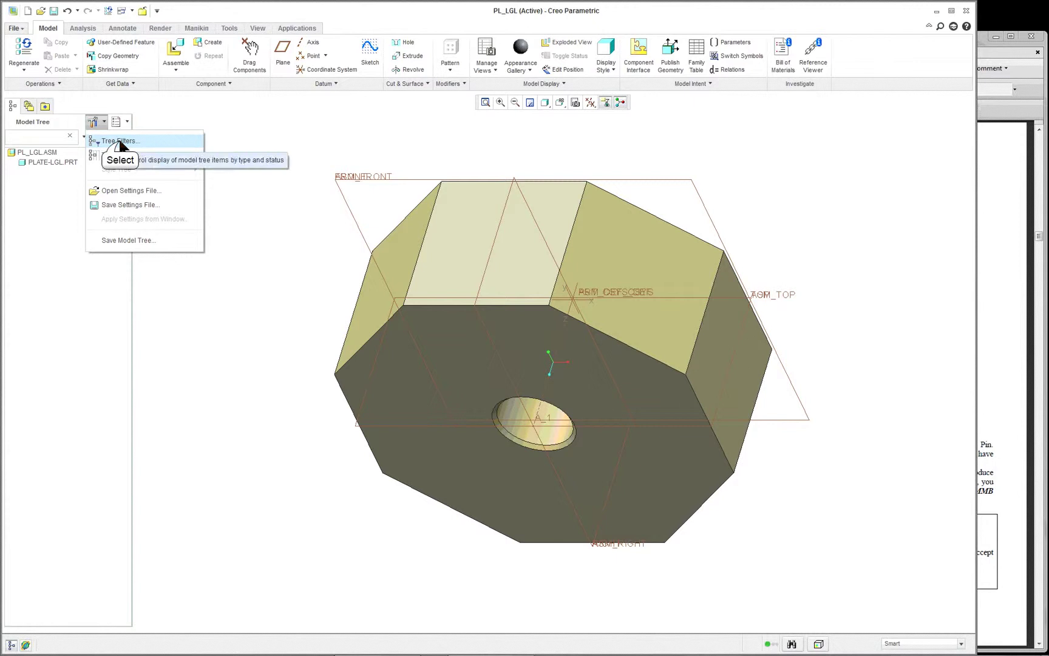
left_click(120, 141)
left_click(381, 263)
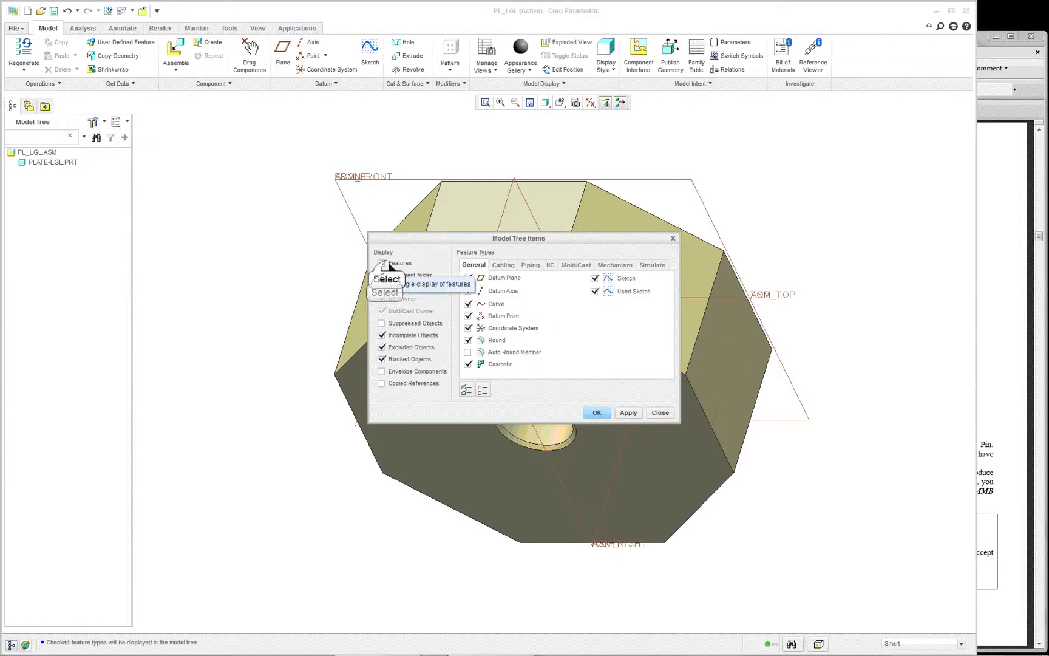
left_click(382, 275)
left_click(382, 287)
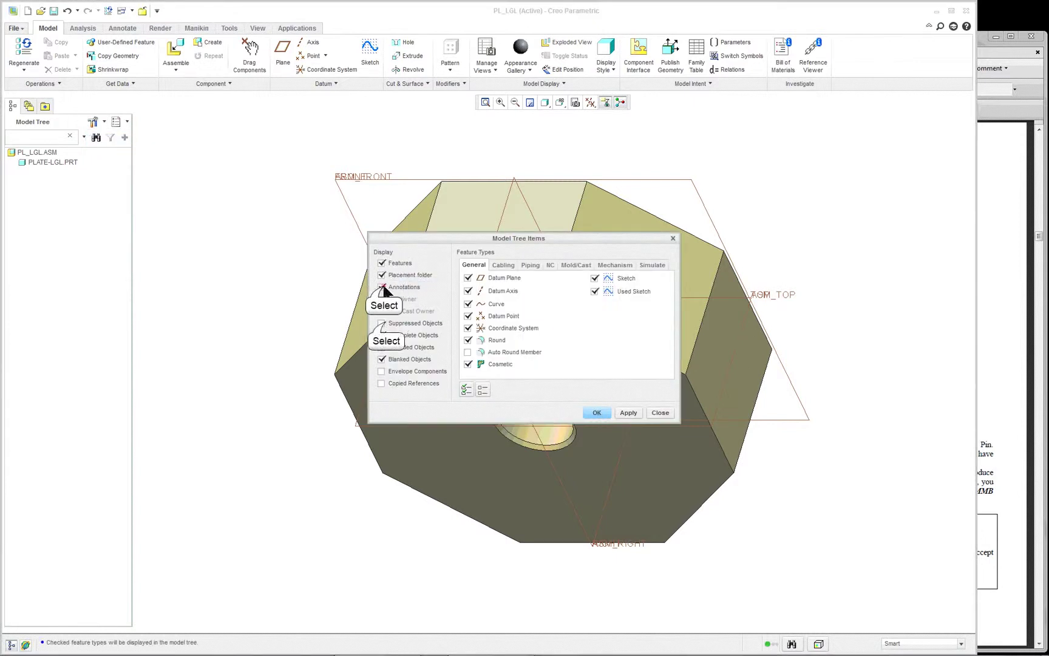
left_click(382, 323)
left_click(382, 371)
left_click(382, 383)
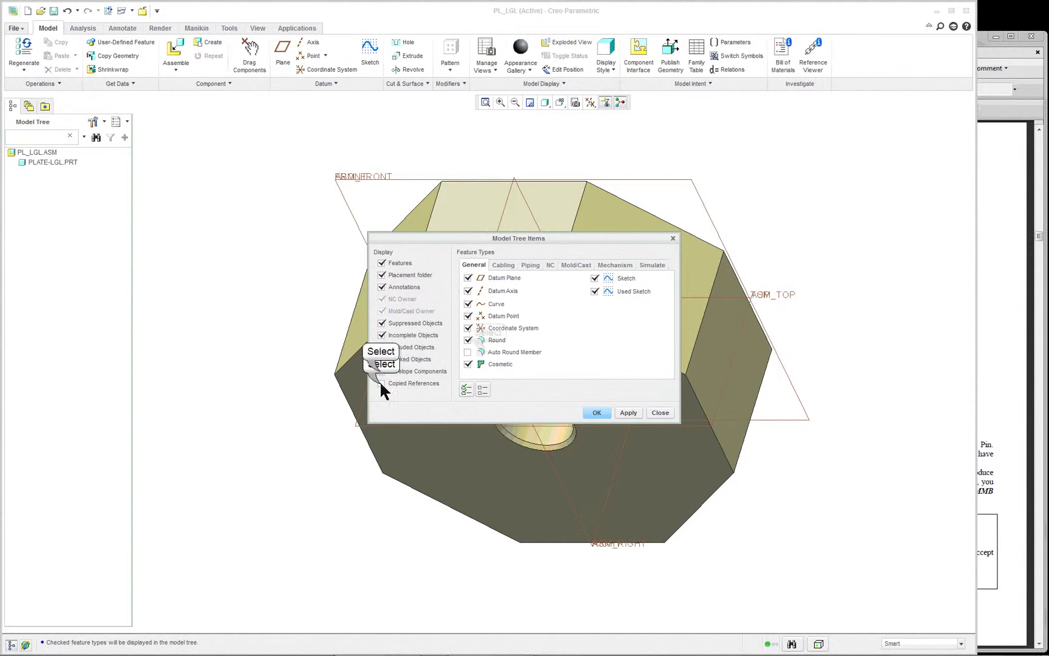
left_click(597, 412)
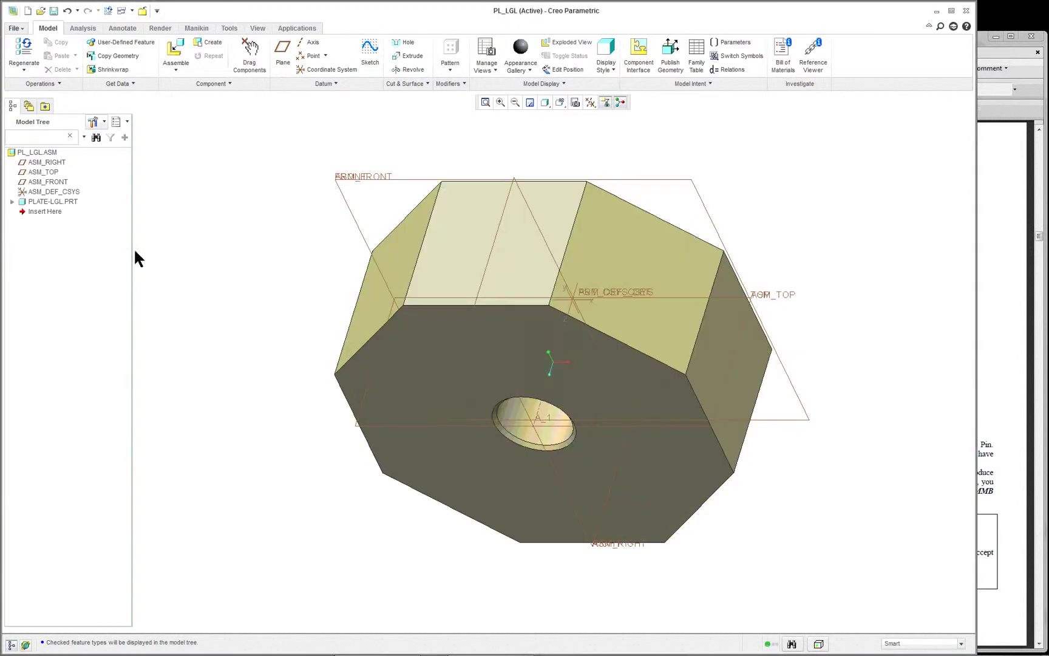
left_click(12, 202)
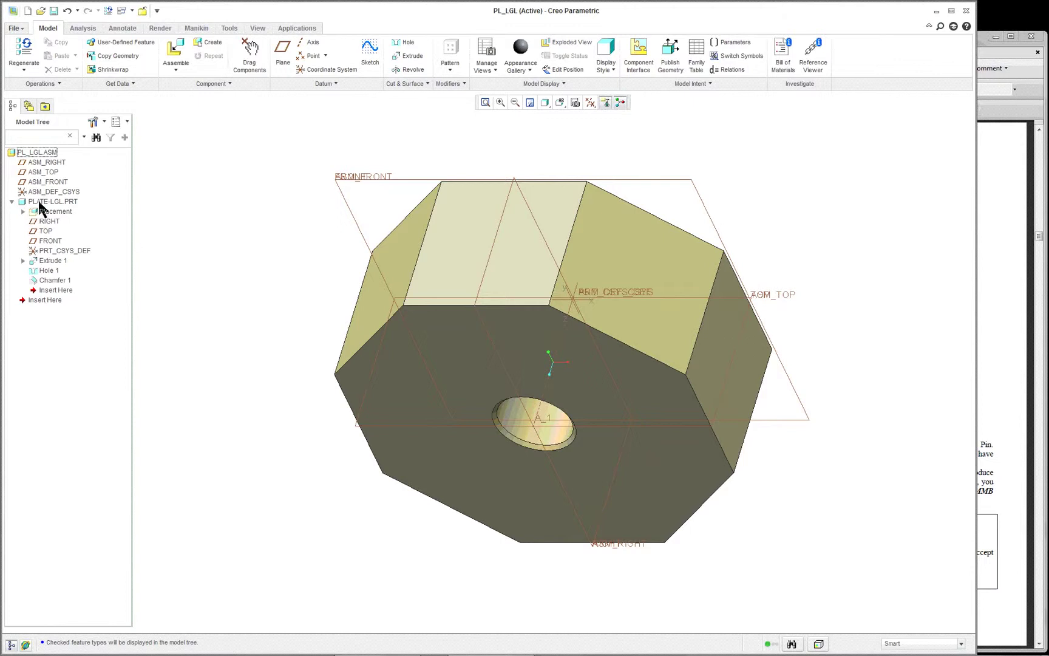
left_click(11, 202)
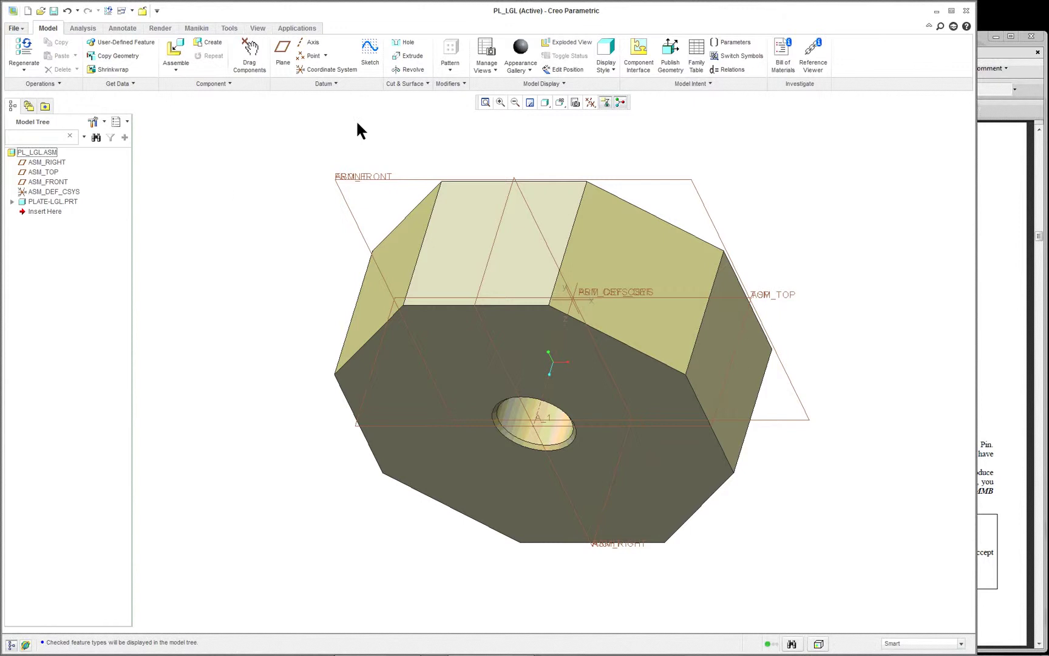
Bring the in-session part pin-lgl.prt into the assembly as the second component.
left_click(181, 46)
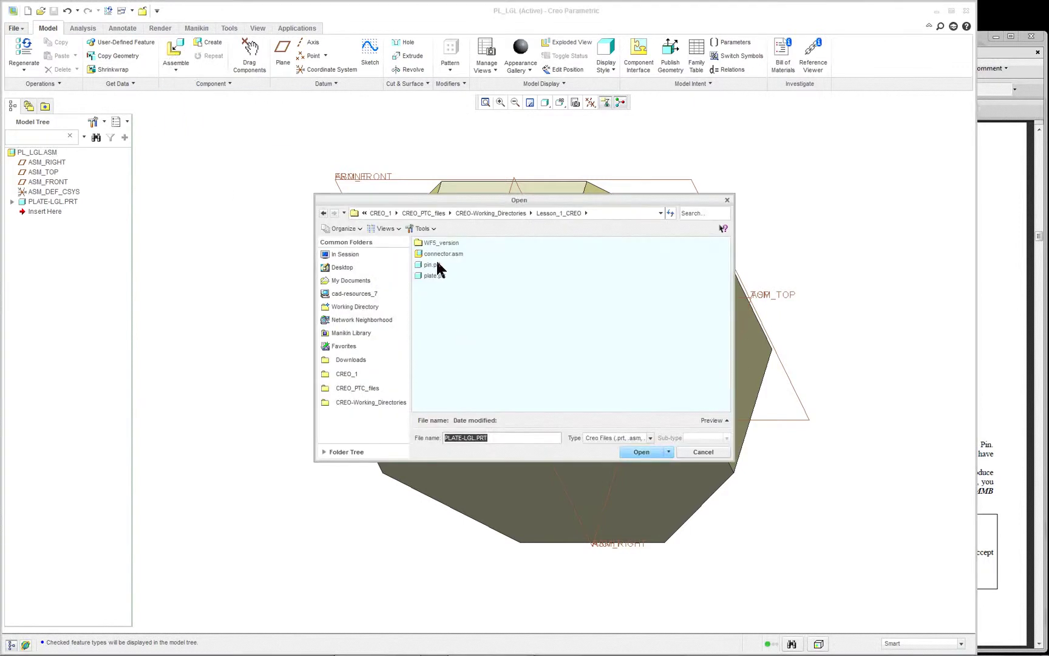
left_click(437, 265)
left_click(343, 254)
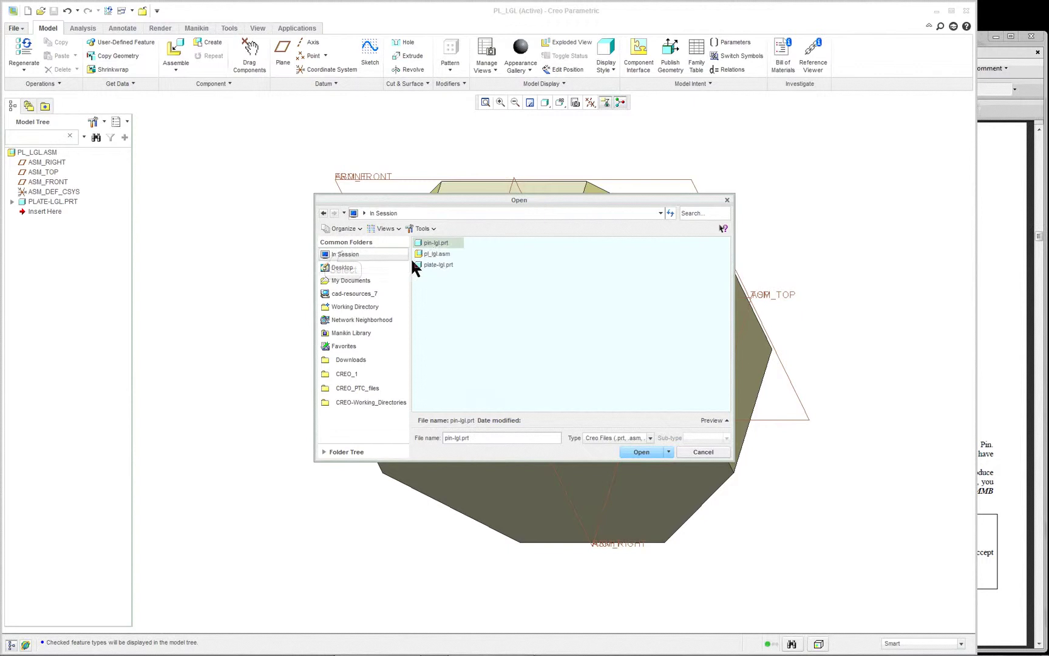
double_click(441, 244)
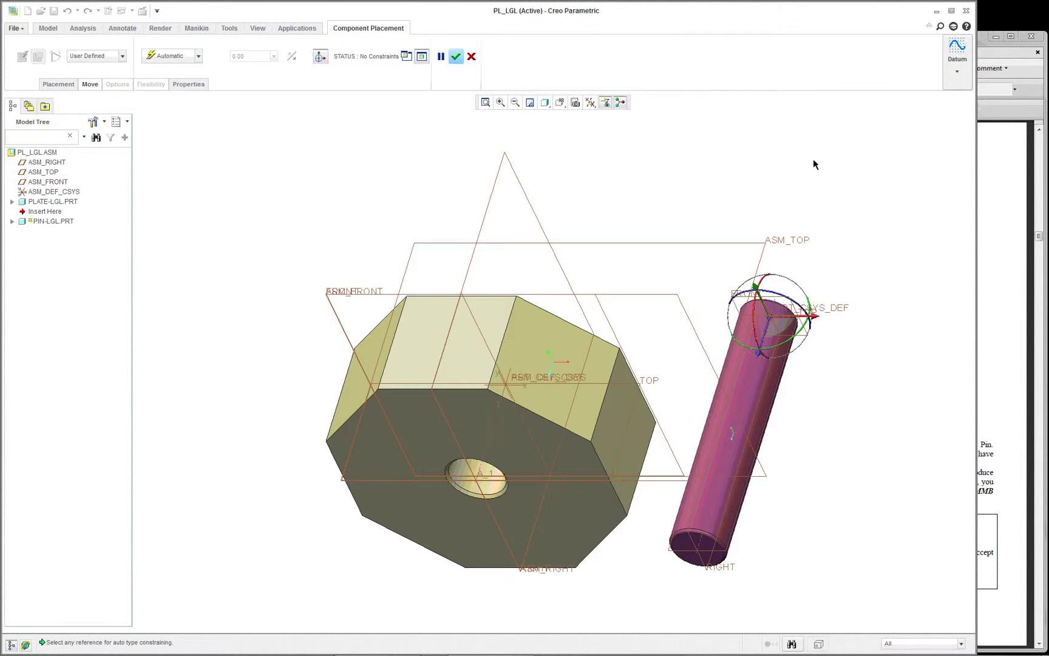
Hide the 3D dragger on the pin and turn off the display of all datum axes, points, coordinate systems and planes.
left_click(320, 56)
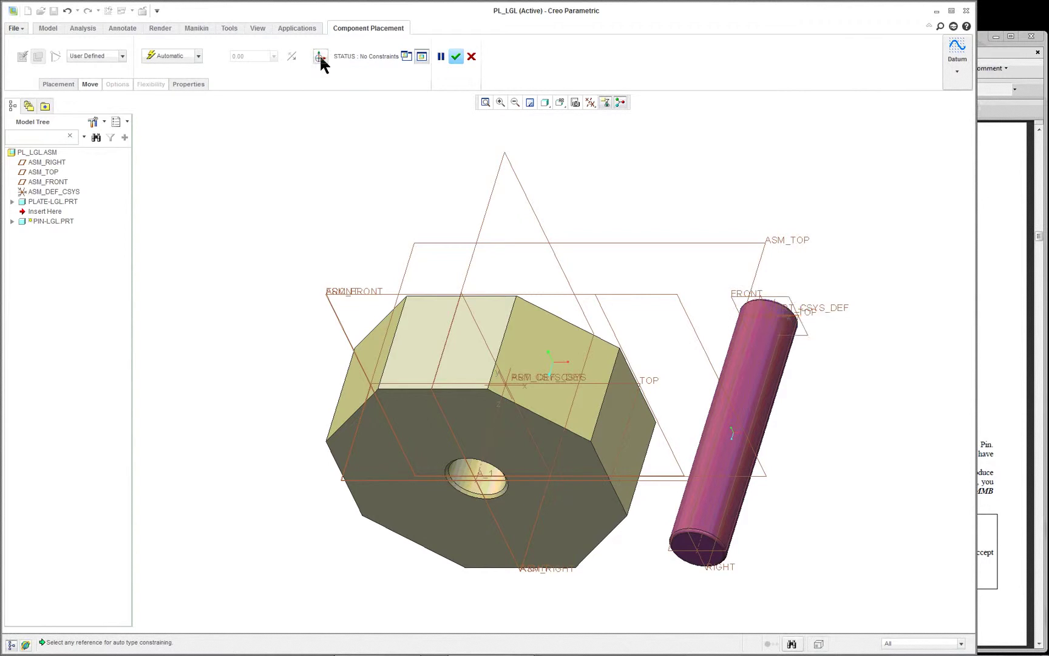
left_click(589, 104)
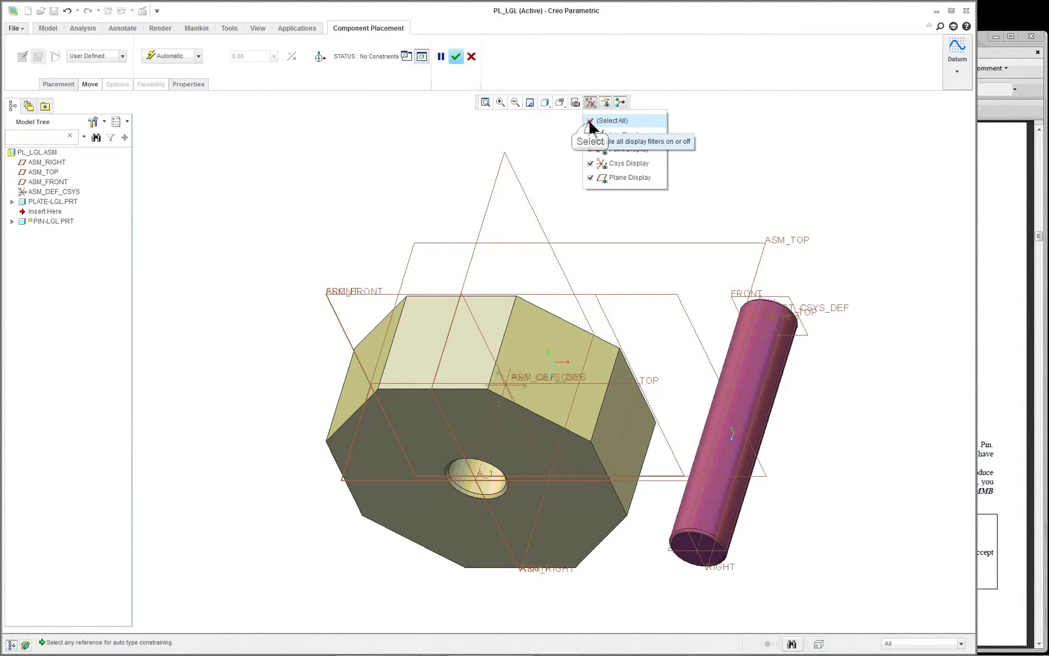
left_click(590, 122)
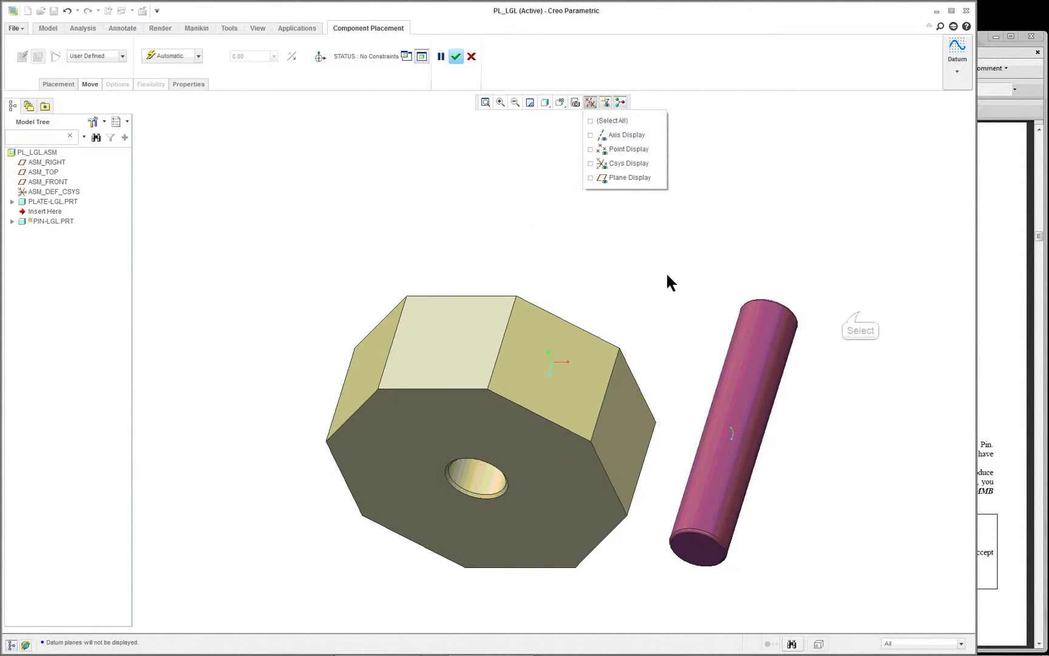
left_click(859, 314)
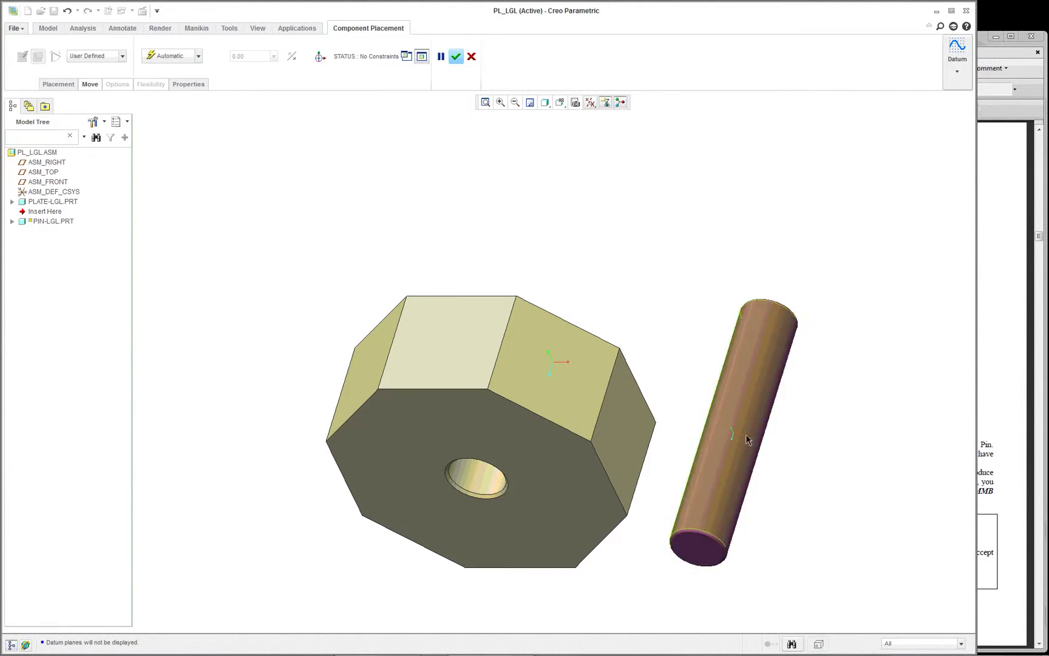
Constrain the pin's cylindrical surface coincident with the plate's hole and its end face coincident with the plate's front face.
left_click(721, 470)
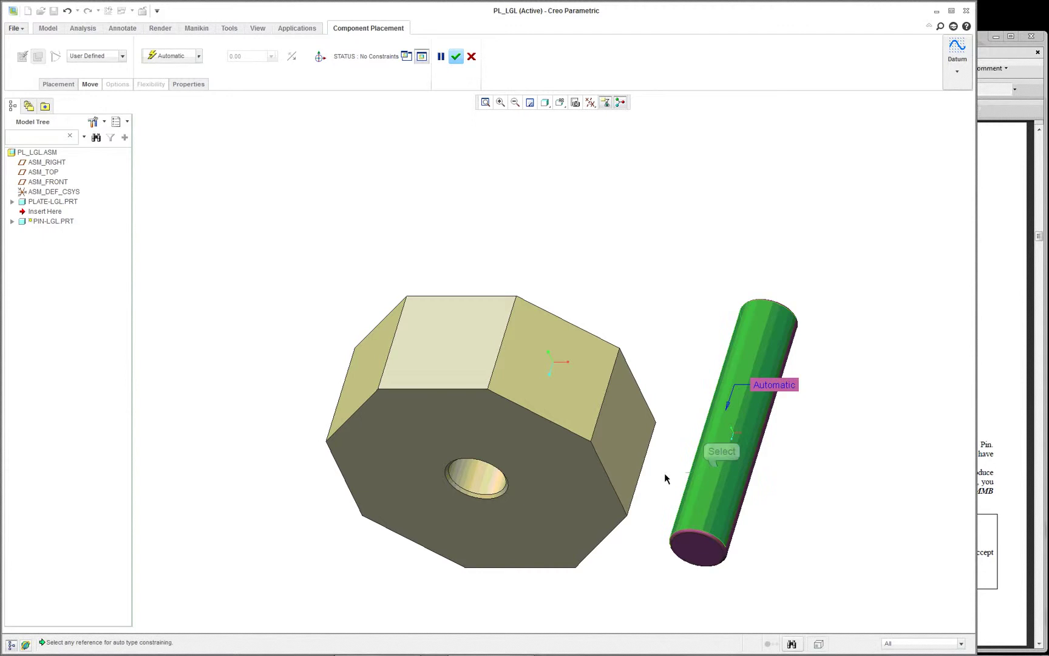
left_click(478, 477)
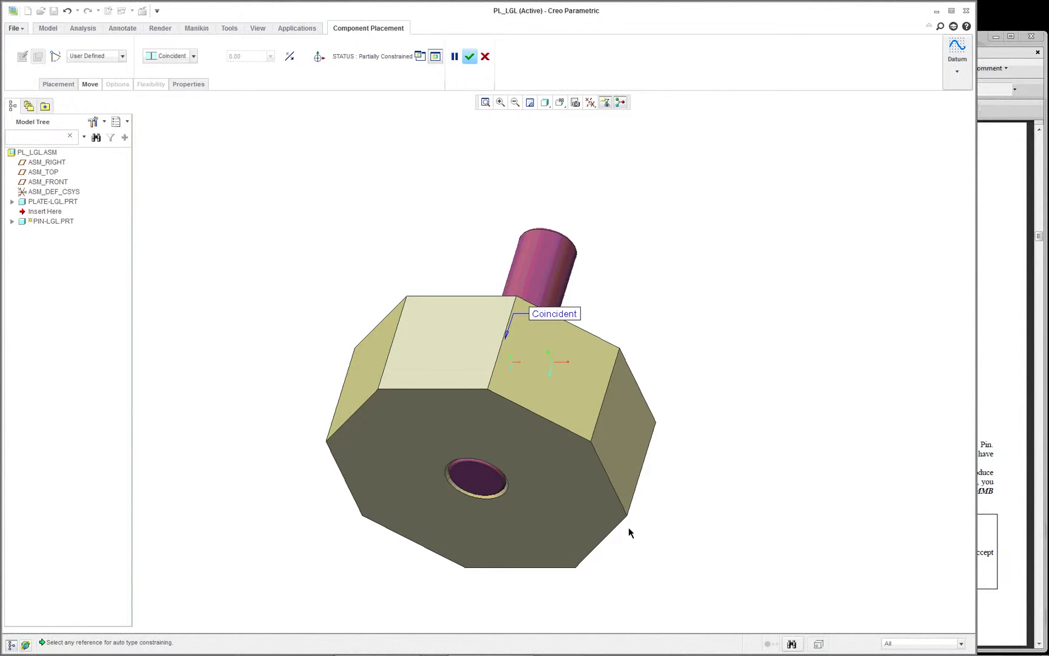
left_click(544, 447)
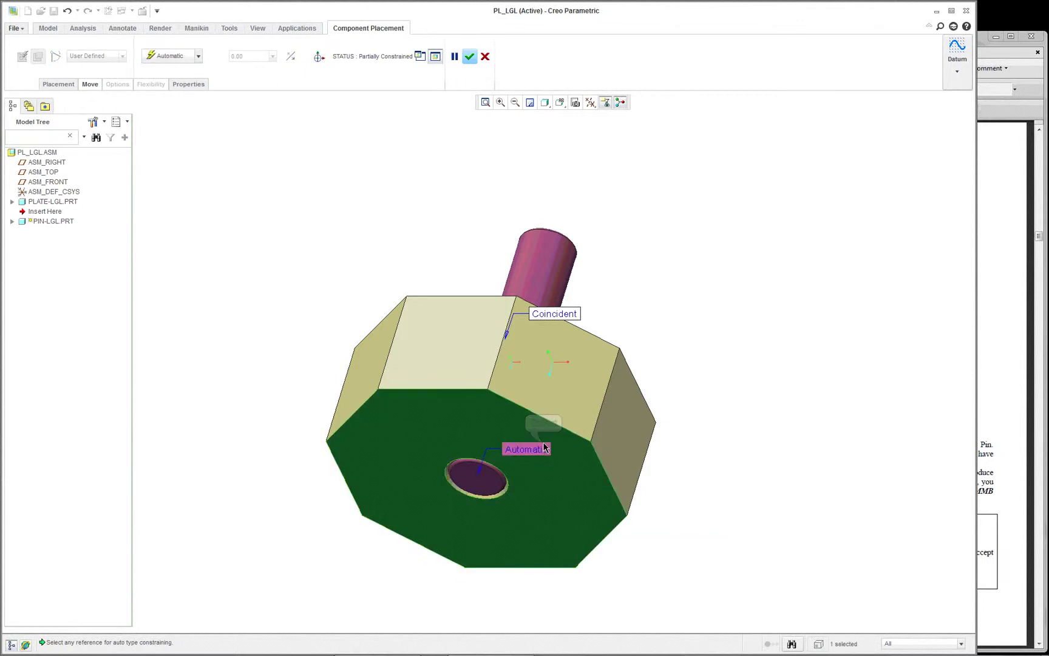
left_click(484, 483)
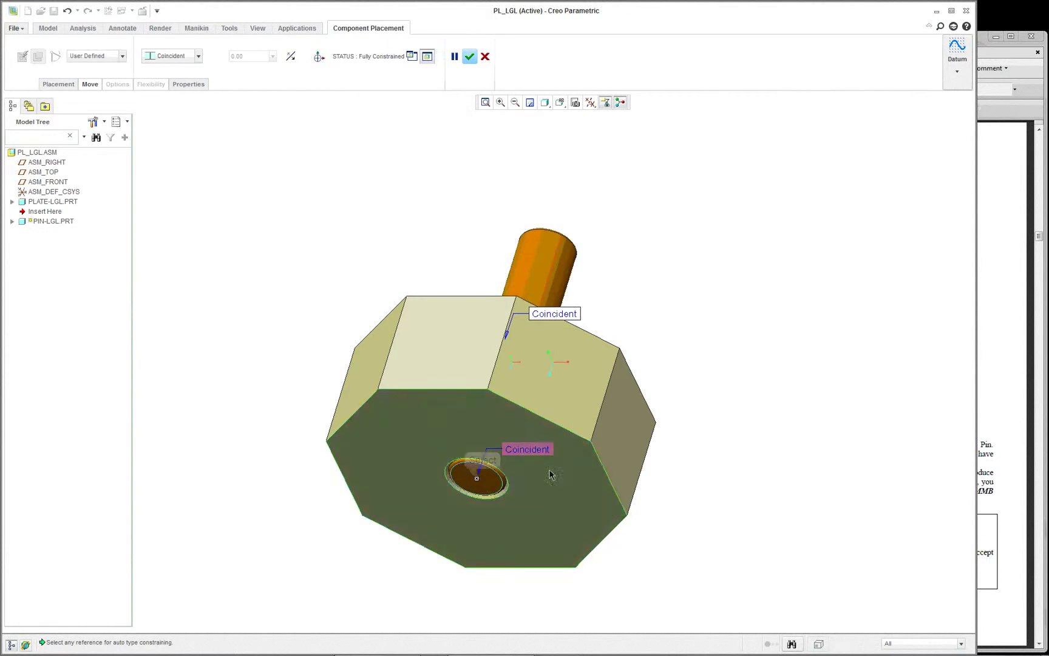
right_click(477, 481)
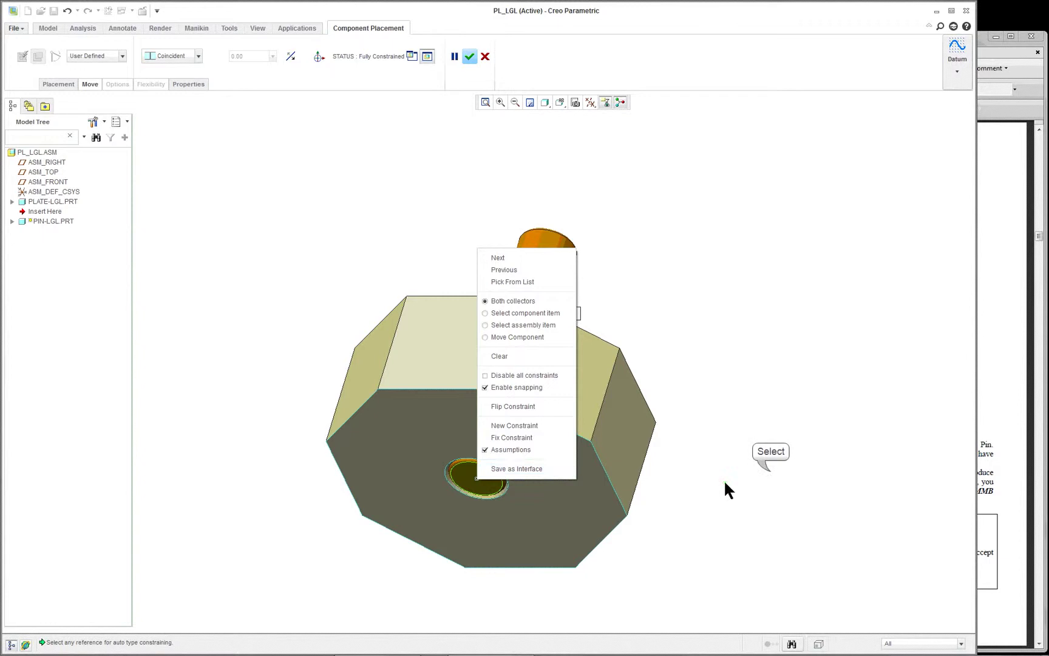
left_click(770, 471)
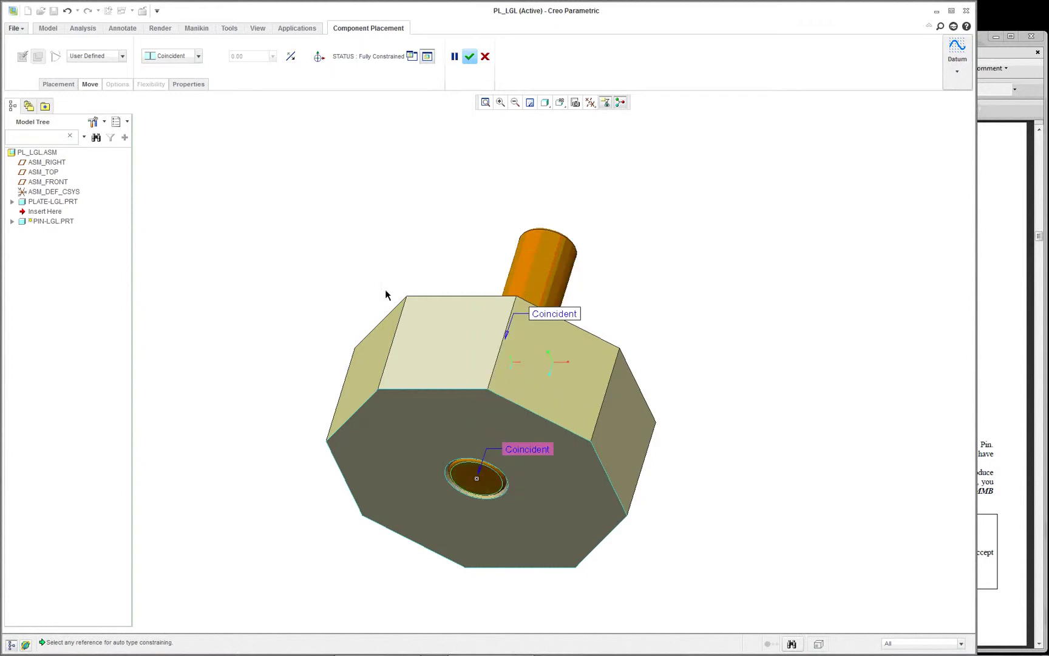
Change the pin's end-face constraint to Distance with an offset of 0.25 out of the plate, and complete the placement.
left_click(58, 85)
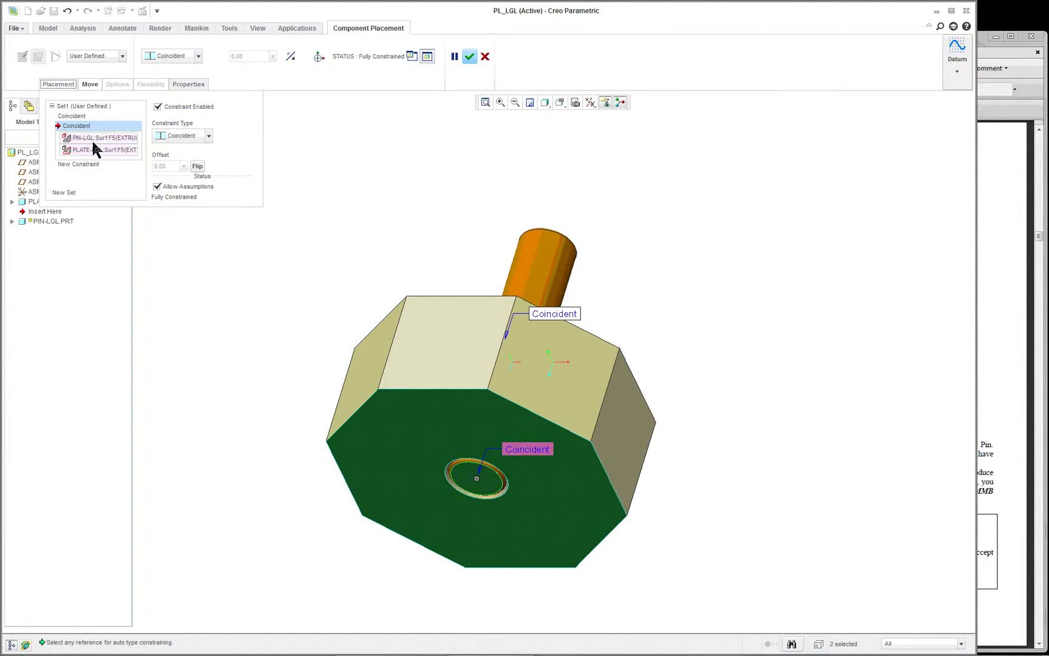
left_click(81, 115)
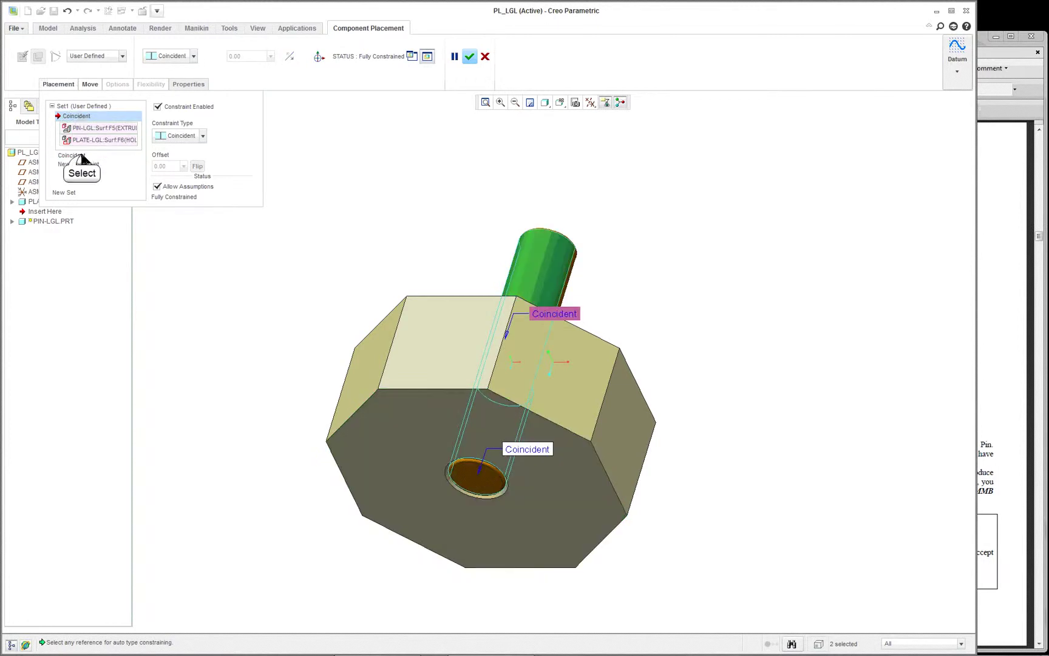
left_click(79, 155)
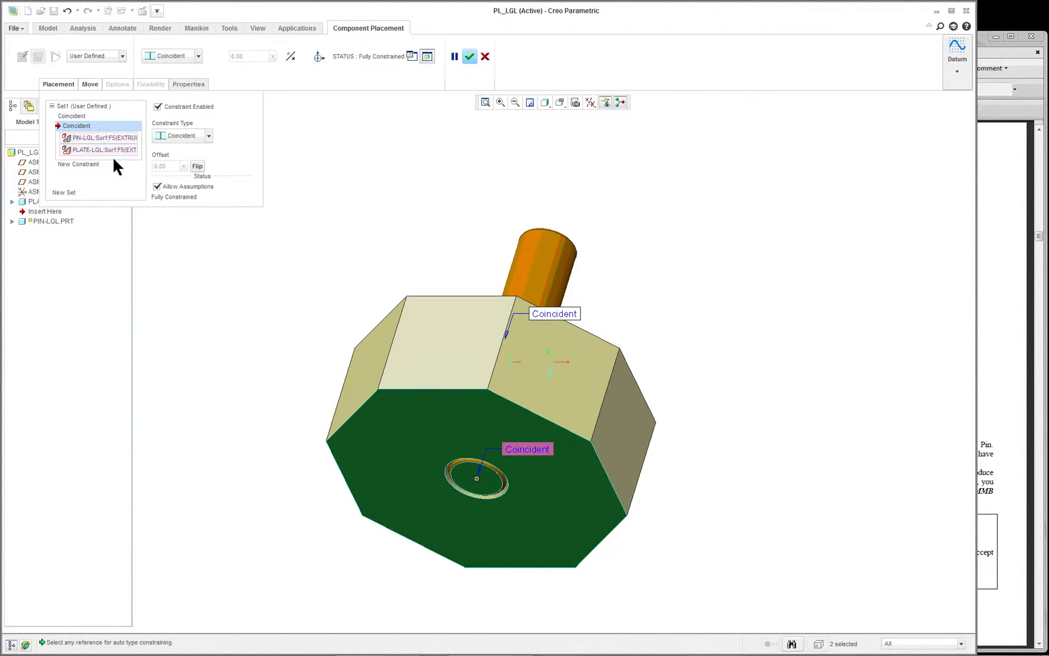
left_click(194, 137)
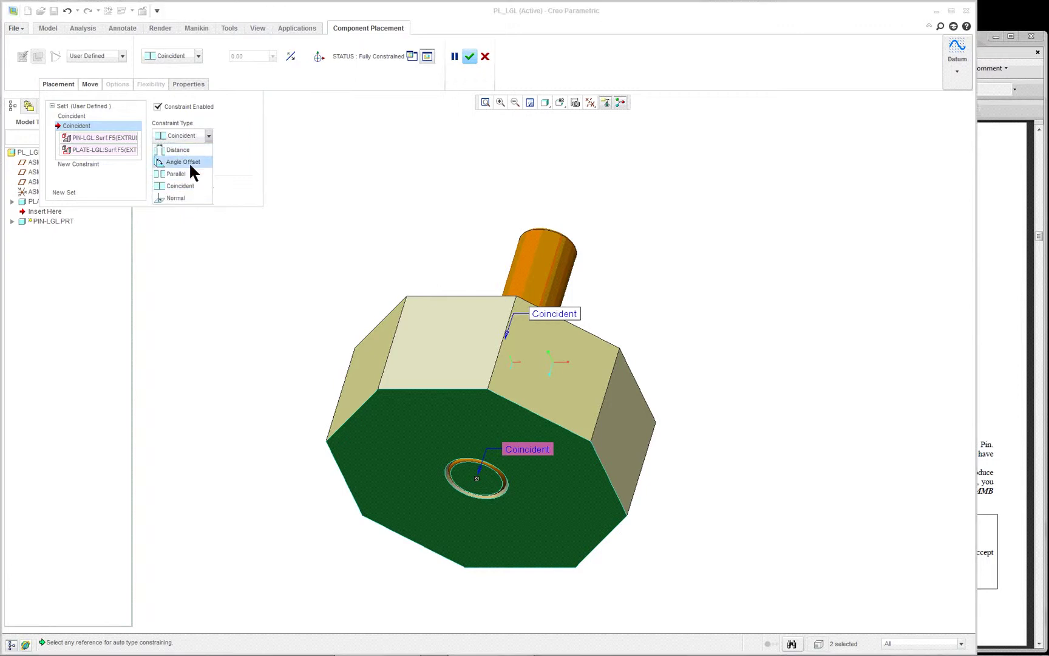
left_click(184, 151)
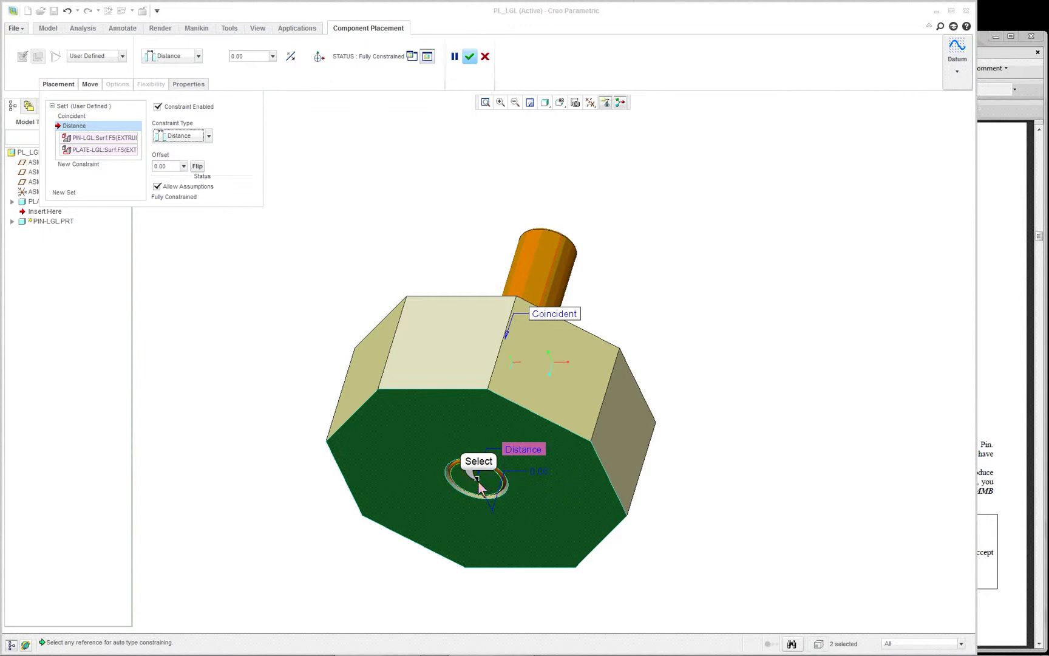
left_click_drag(478, 480, 468, 507)
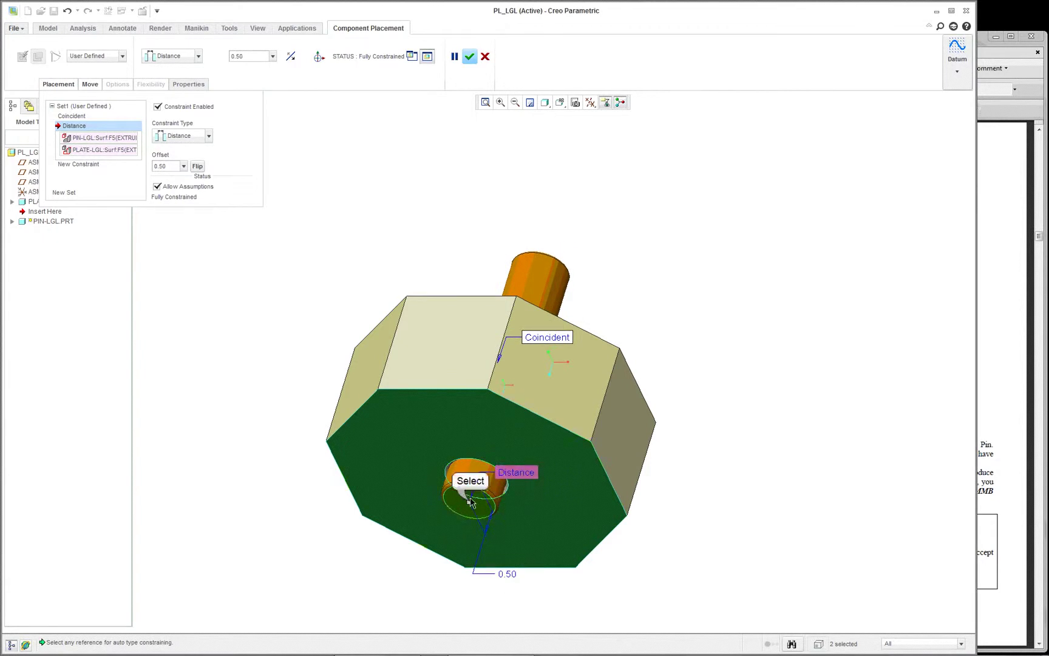
left_click_drag(471, 505, 478, 493)
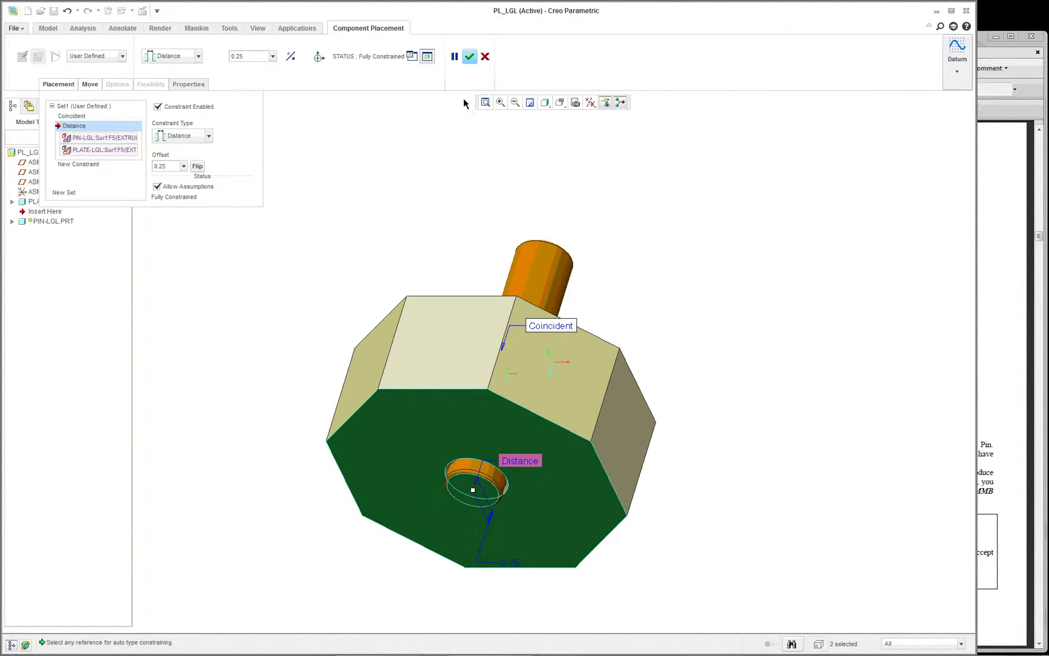
left_click(470, 57)
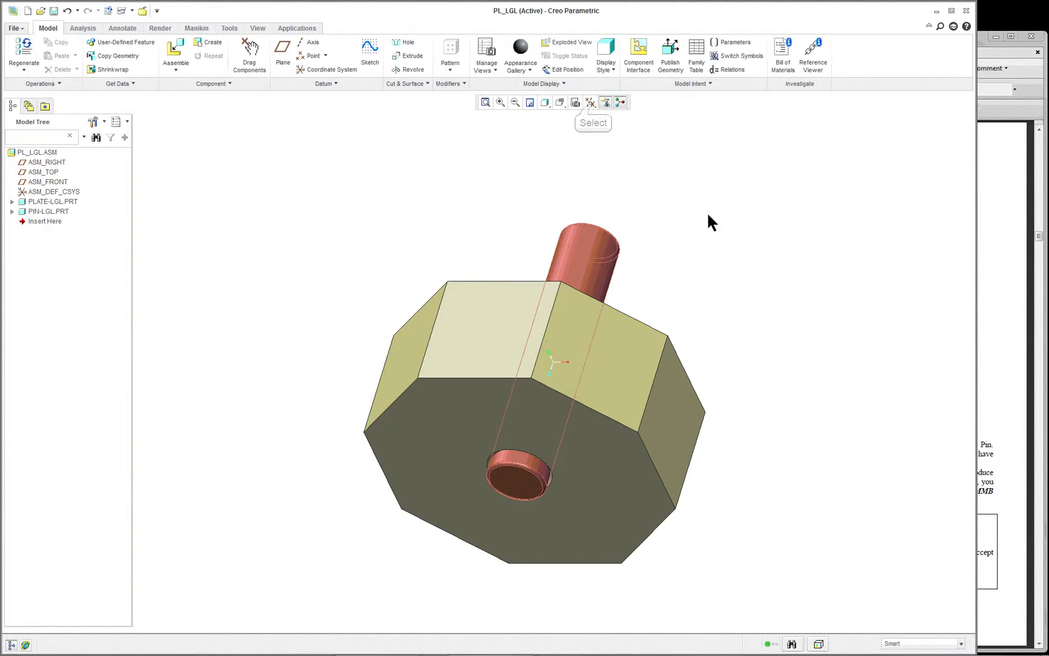
Turn all datum display back on and highlight the assembly's ASM_RIGHT and ASM_TOP planes and the plate's FRONT plane.
left_click(592, 106)
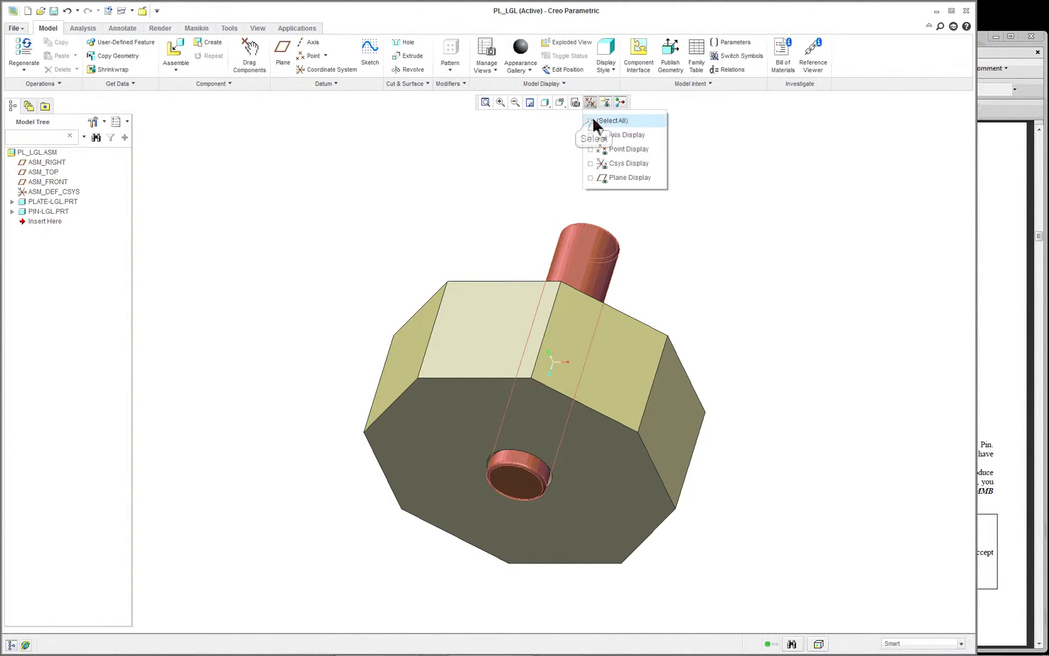
left_click(594, 120)
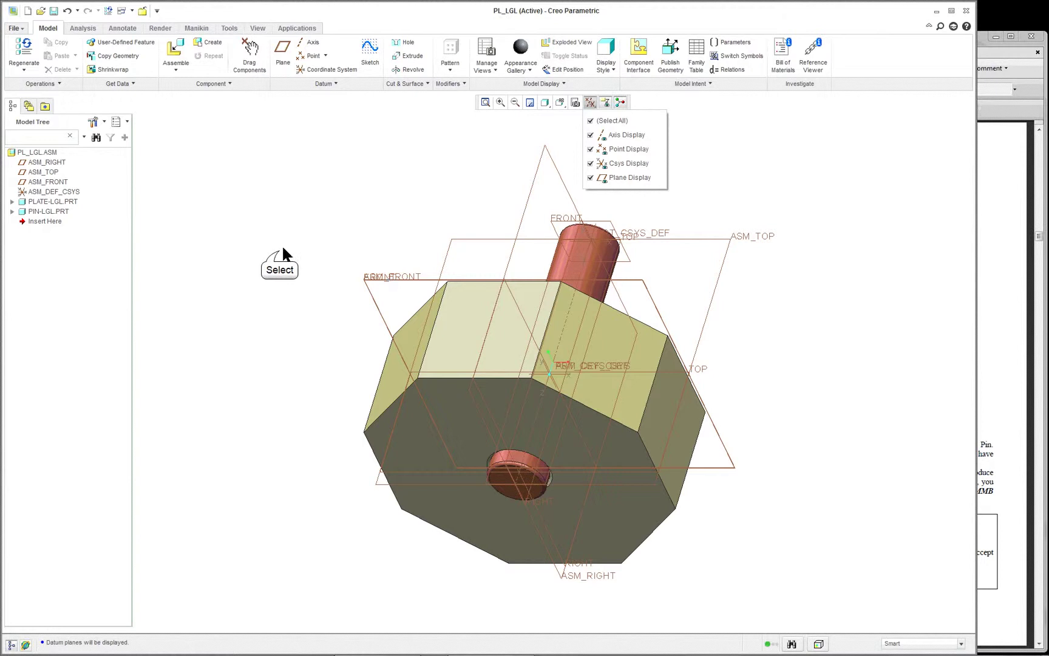
left_click(47, 162)
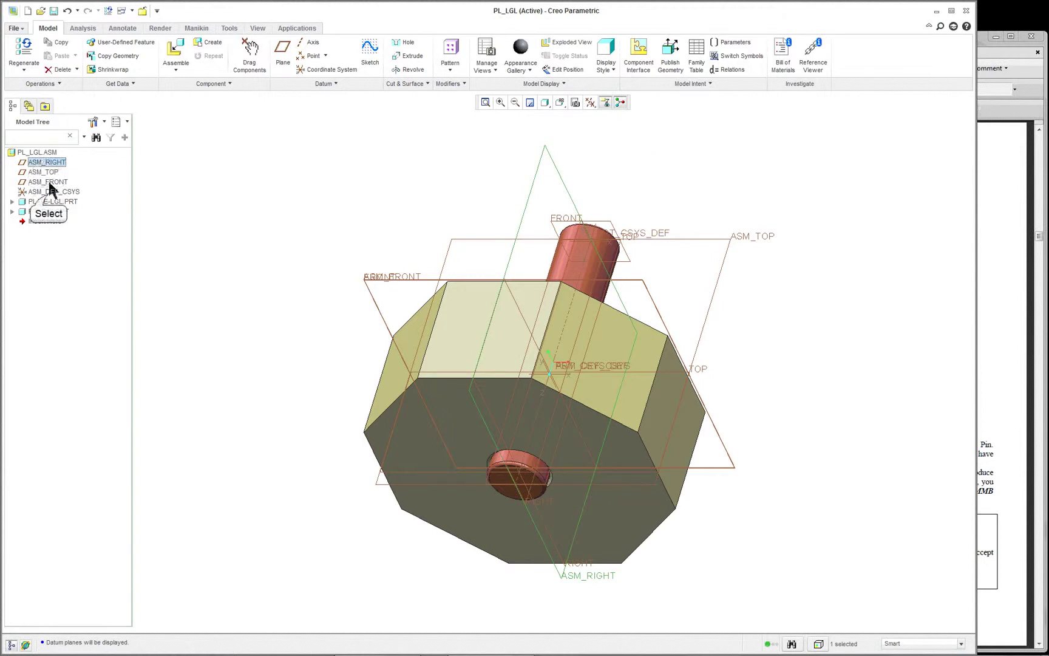
left_click(56, 170)
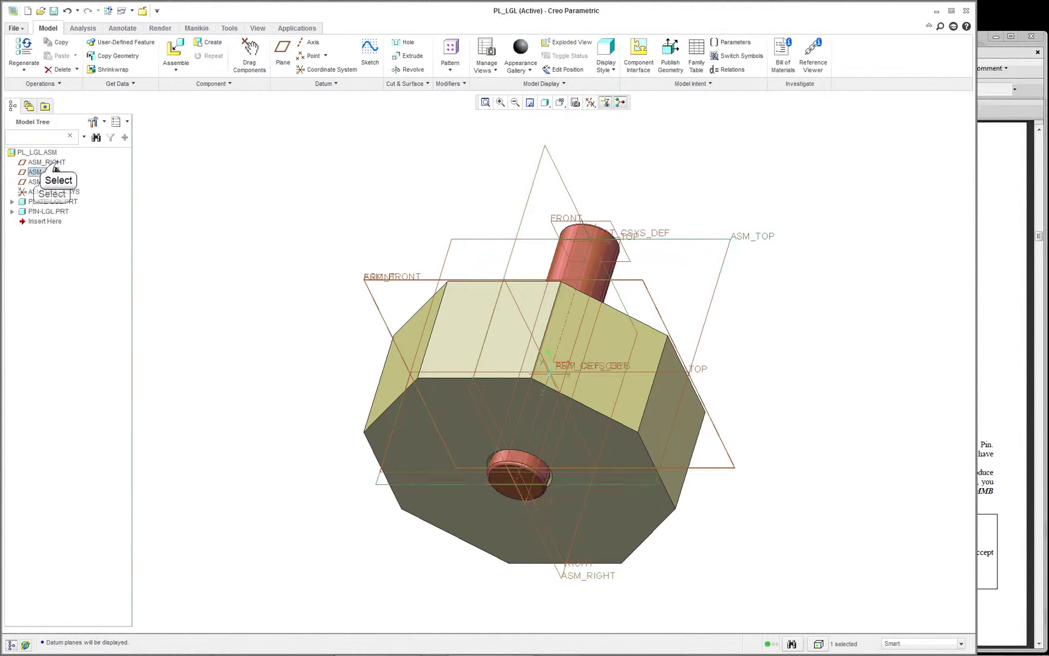
left_click(47, 162)
left_click(12, 200)
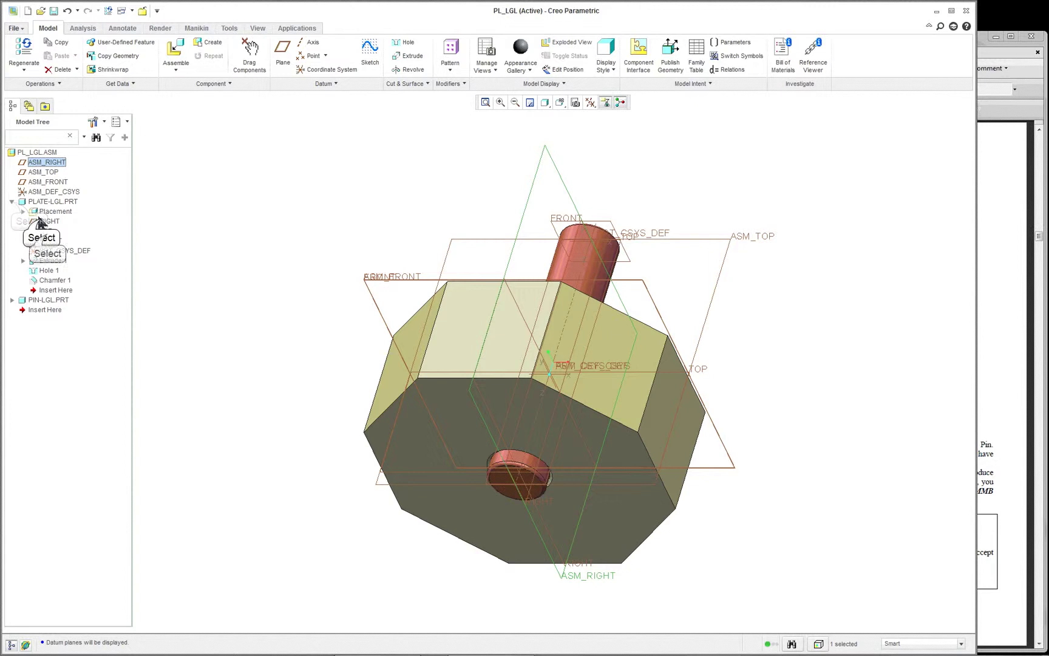
left_click(47, 241)
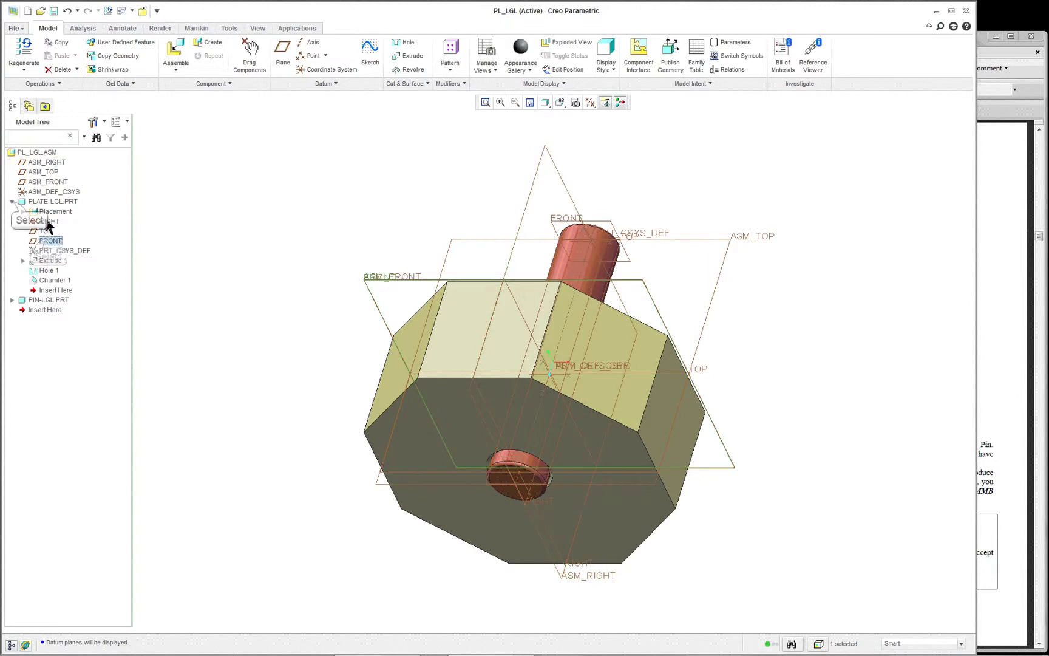
left_click(11, 201)
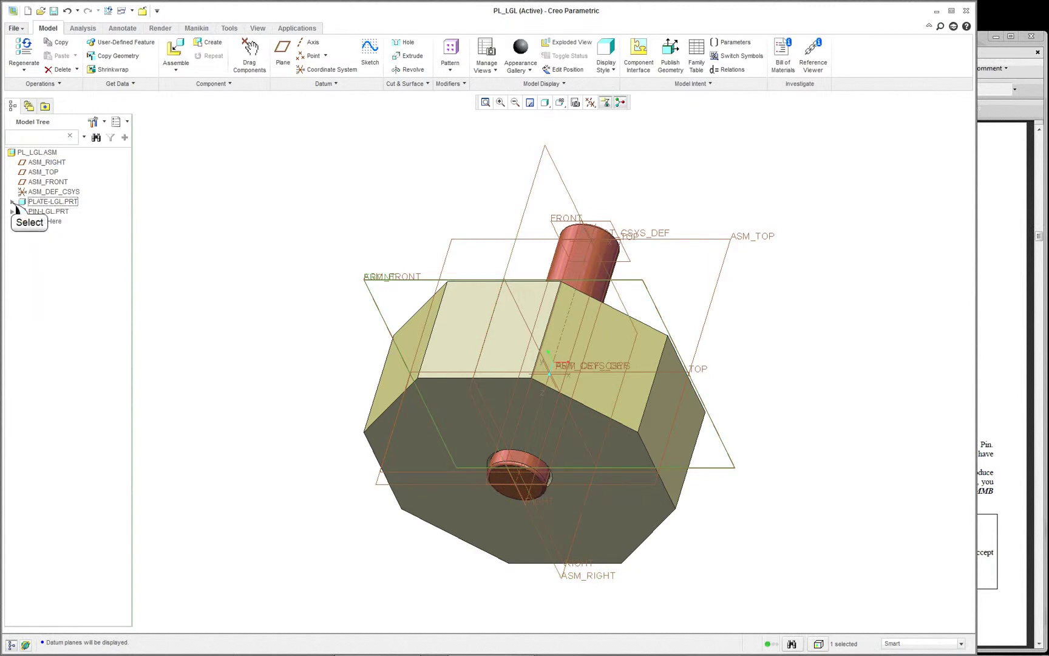
Expand the plate's Placement folder down to its Set1 constraint and review the tree filter that displays placement folders.
left_click(11, 201)
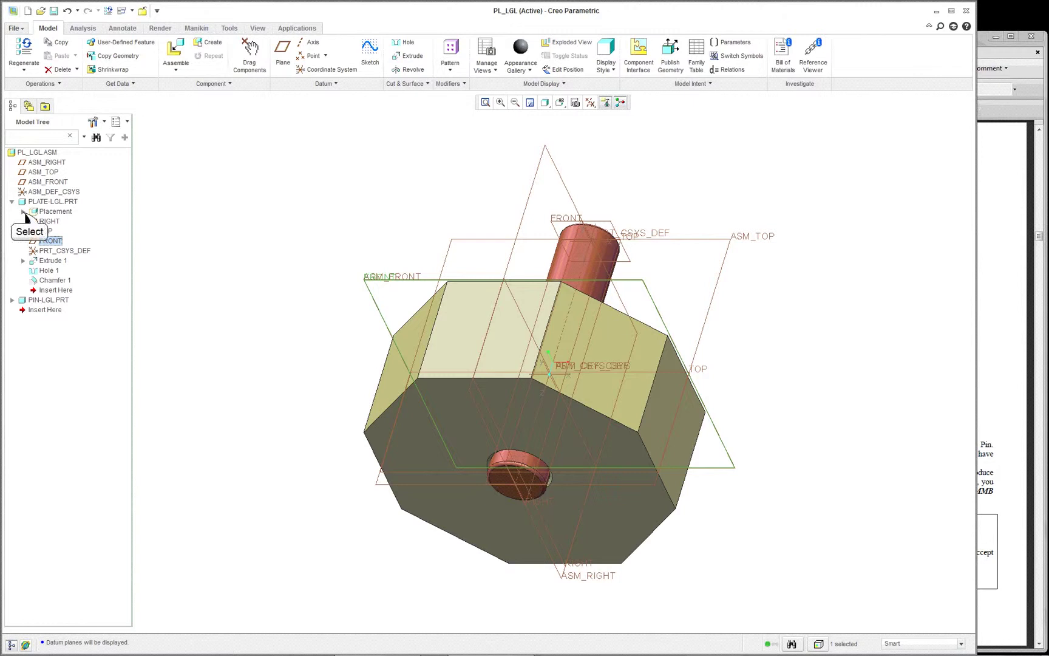
left_click(23, 212)
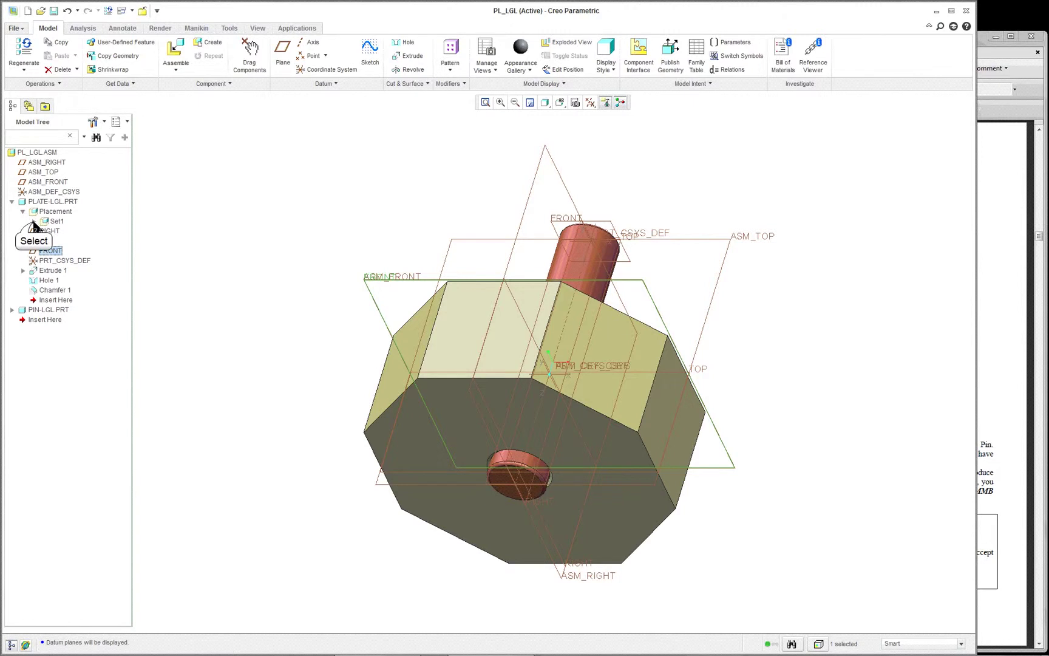
left_click(33, 221)
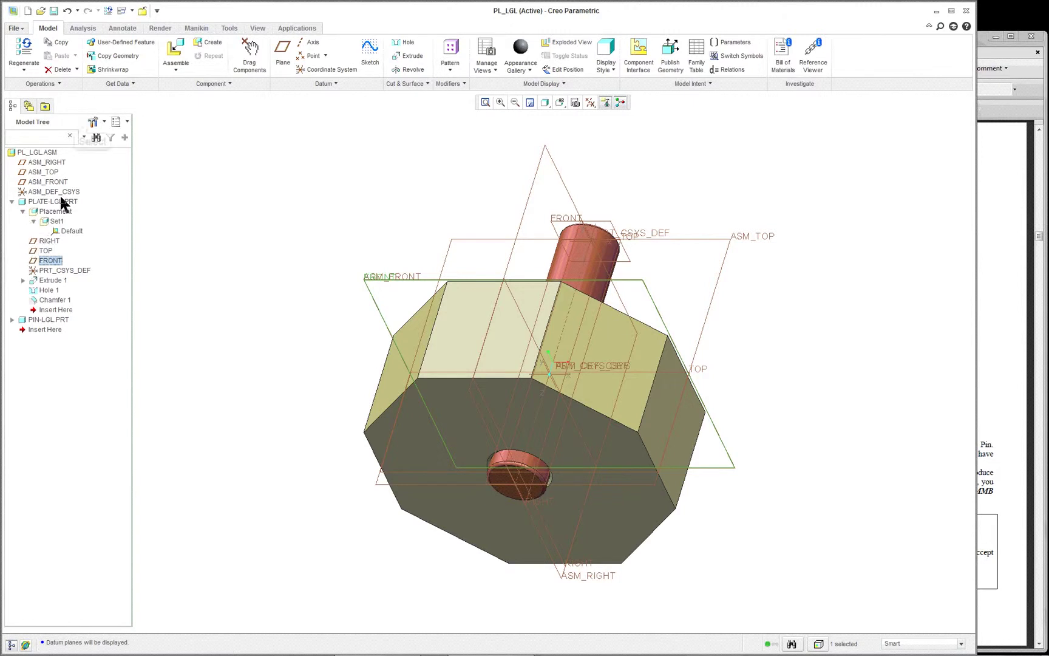
left_click(91, 121)
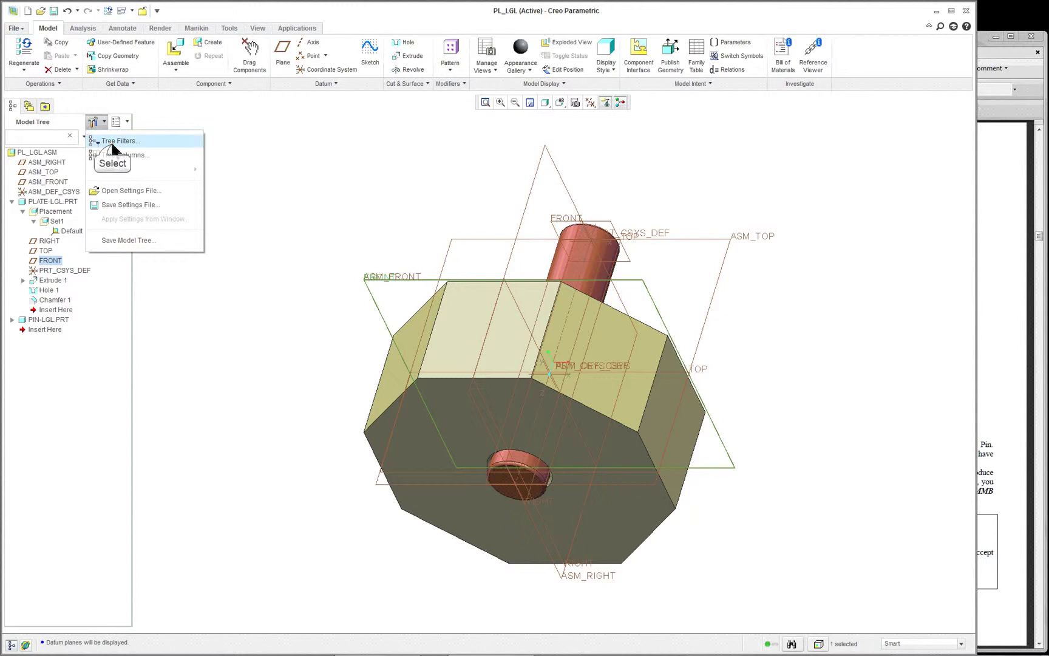
left_click(114, 142)
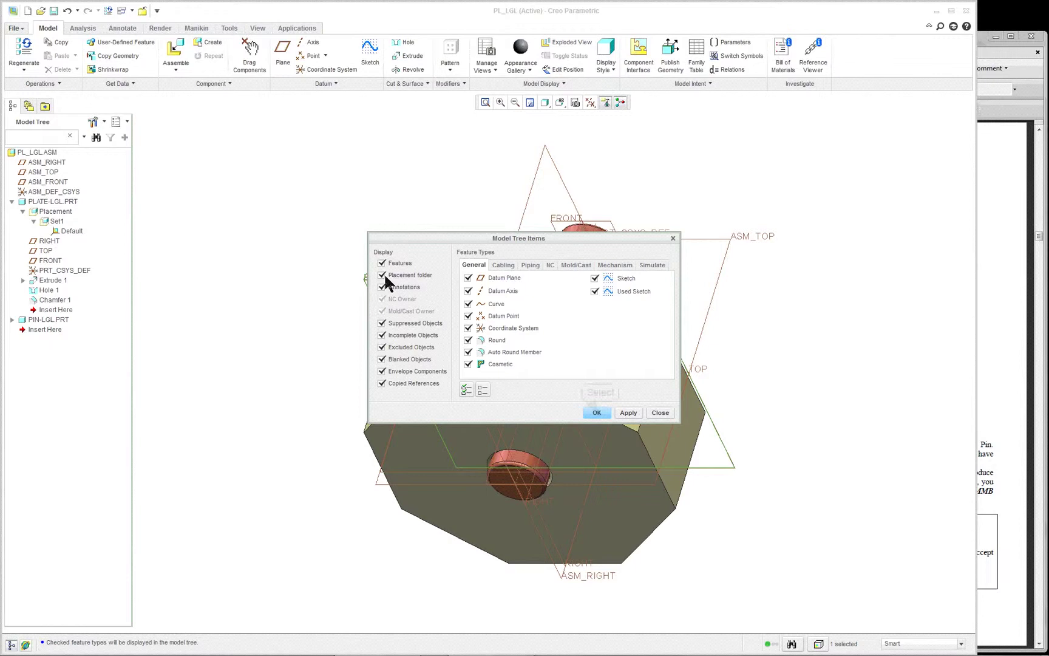
left_click(597, 412)
left_click(291, 331)
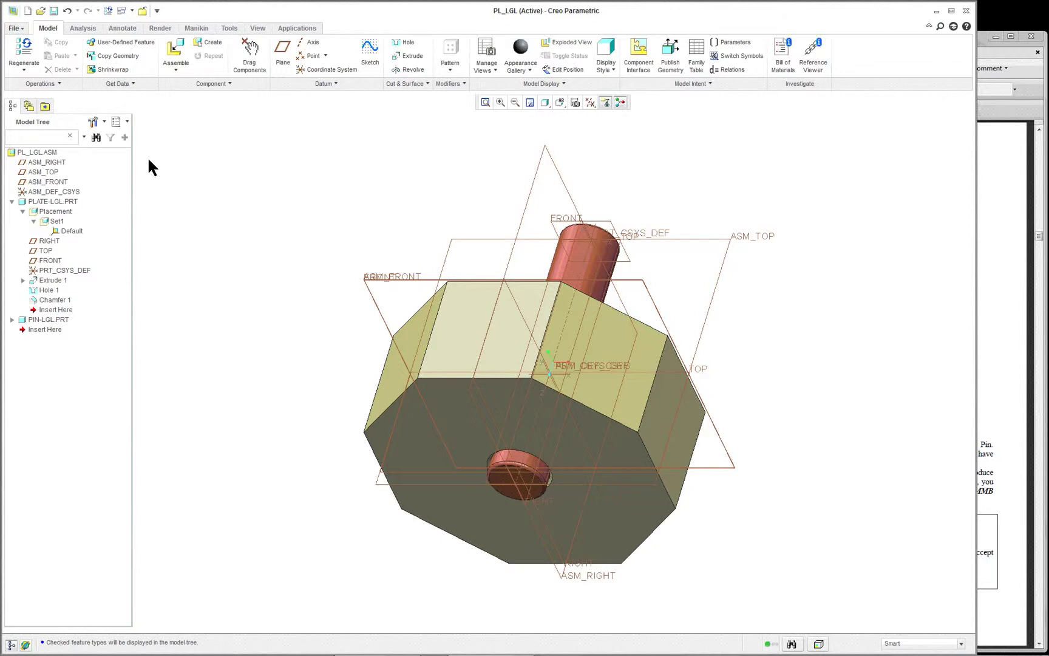
Start saving the PL_LGL assembly, cancel the save, and close the assembly.
key("ctrl+s")
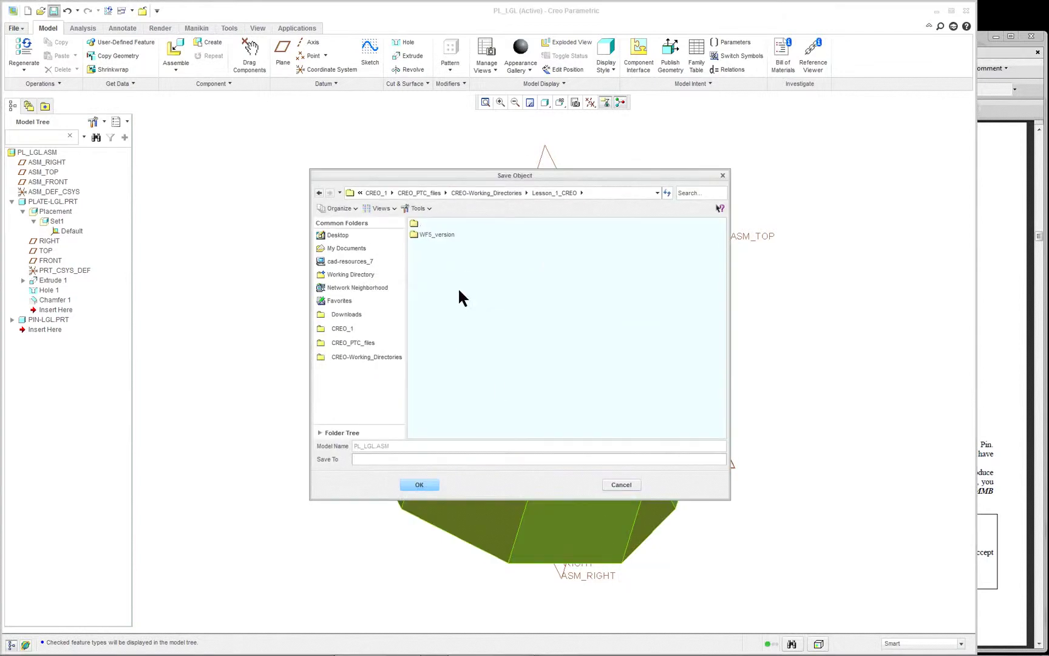
left_click(625, 484)
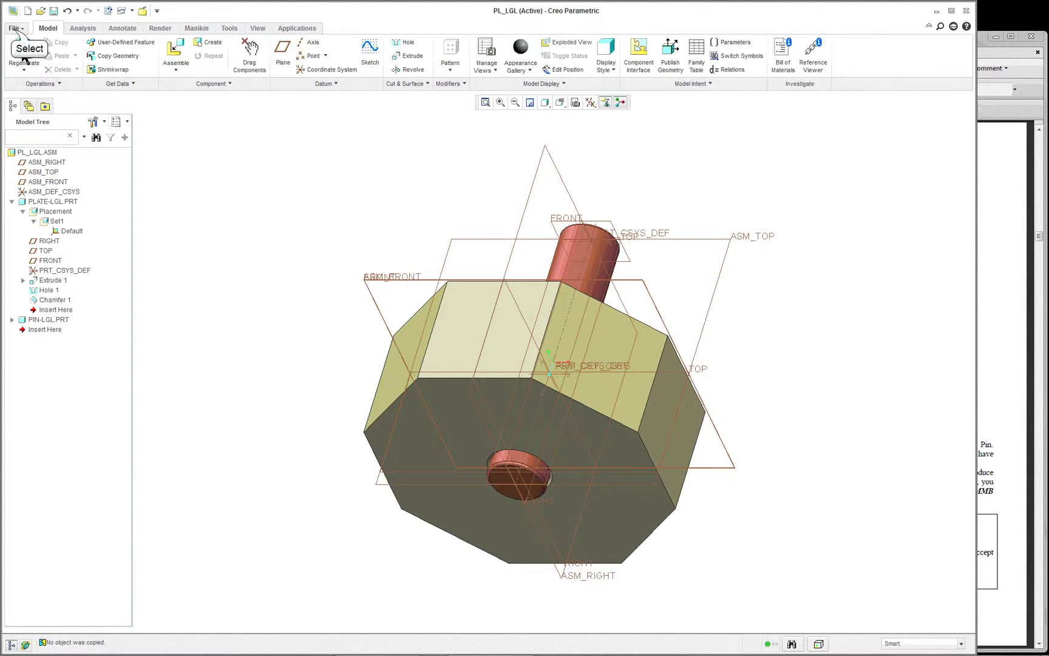
left_click(15, 29)
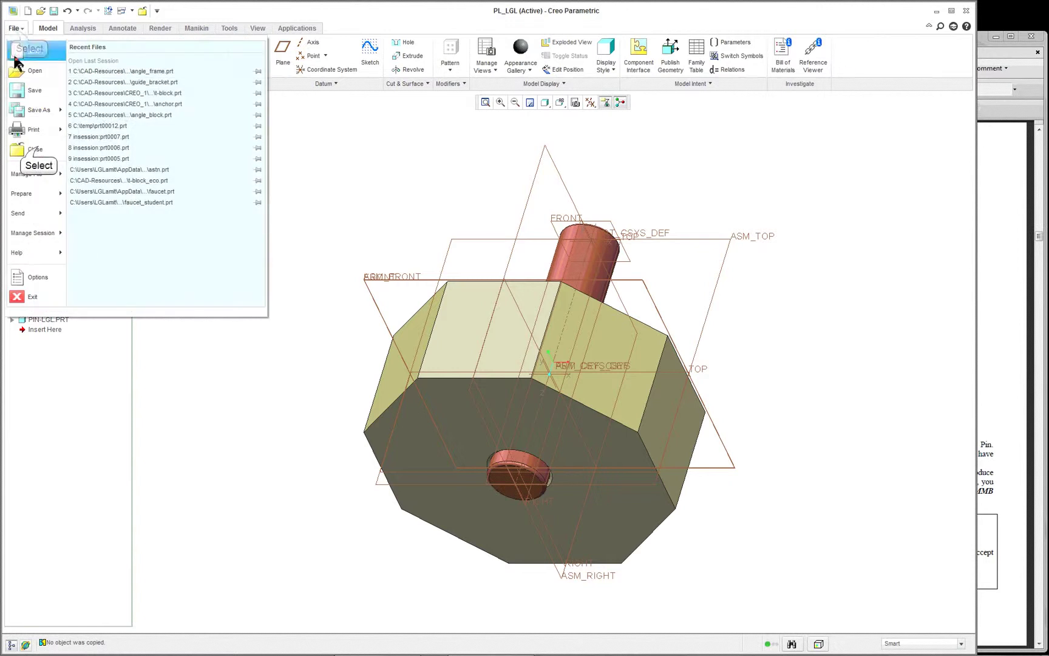
left_click(23, 150)
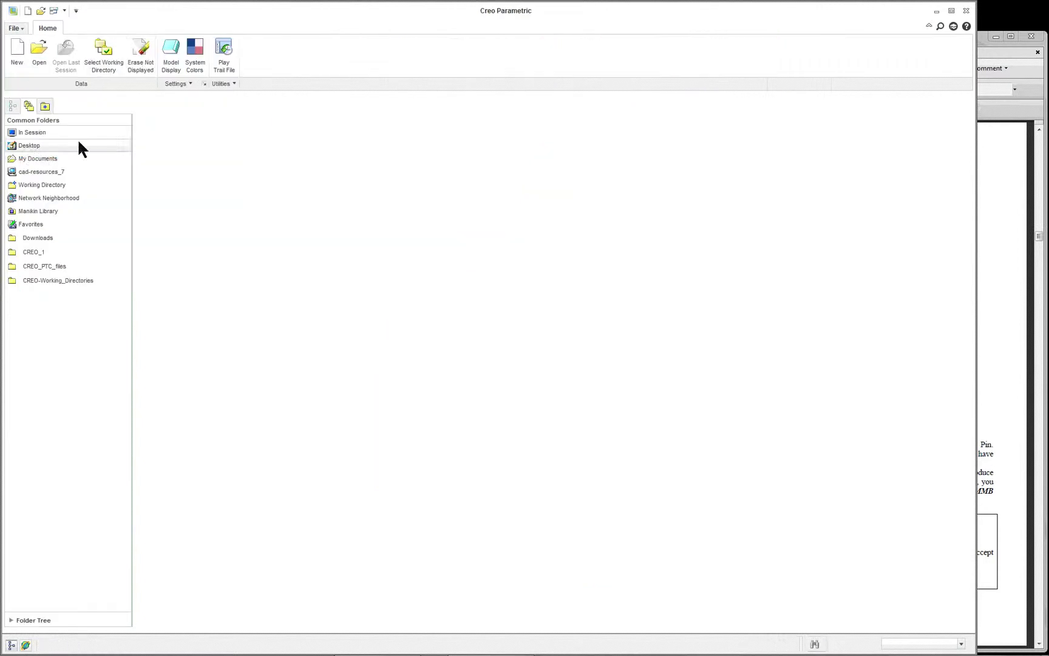
Create a new drawing named drw0001 from the PL_LGL.ASM assembly using the c_drawing template.
left_click(15, 54)
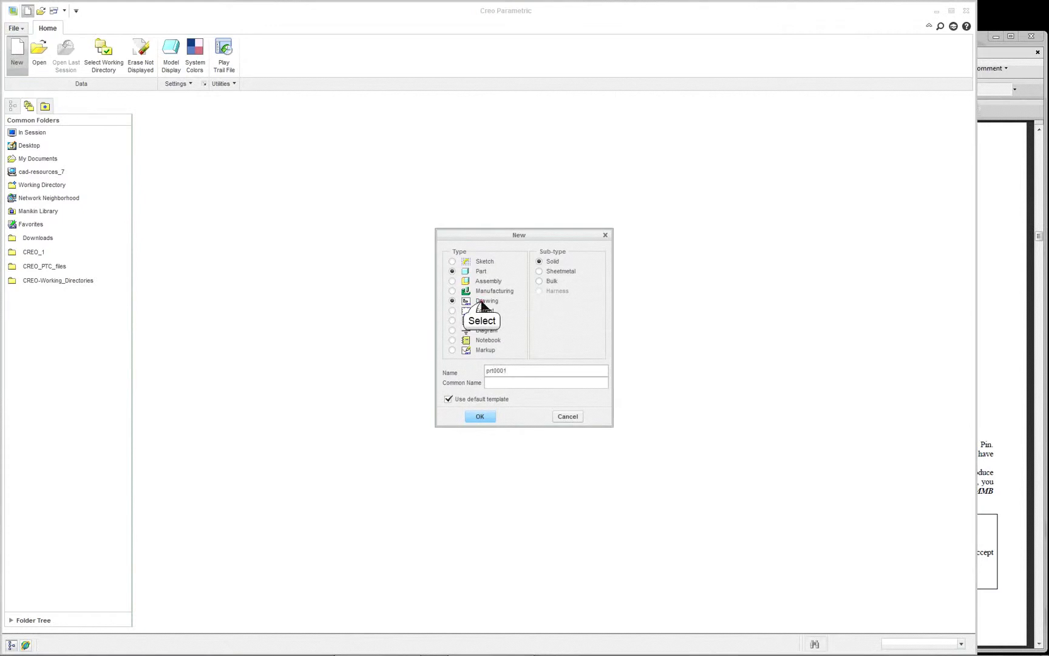
left_click(453, 301)
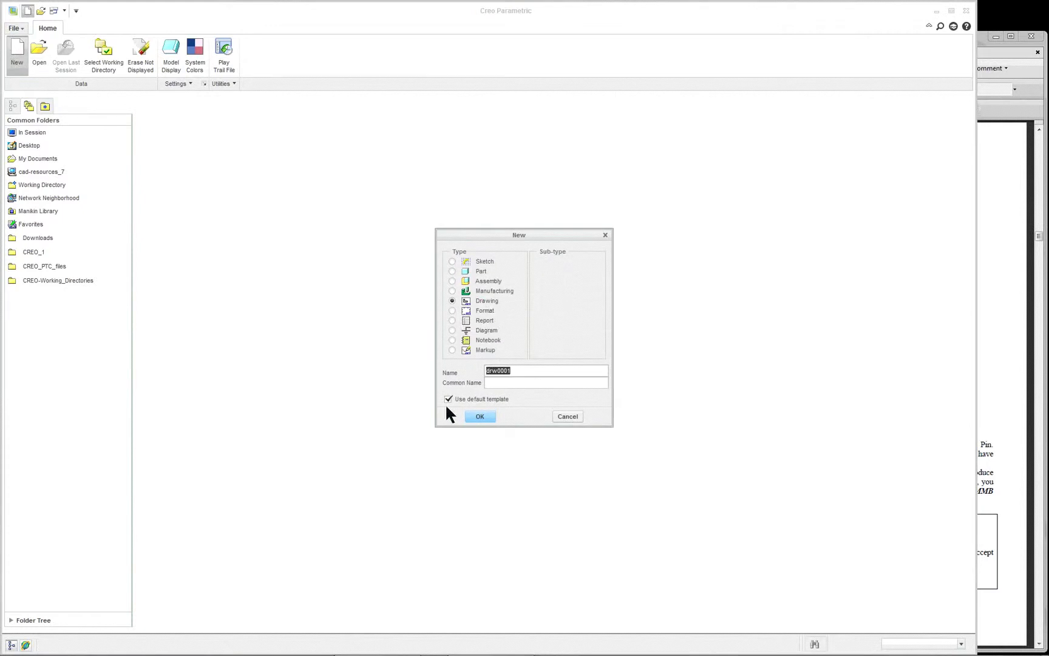
left_click(479, 416)
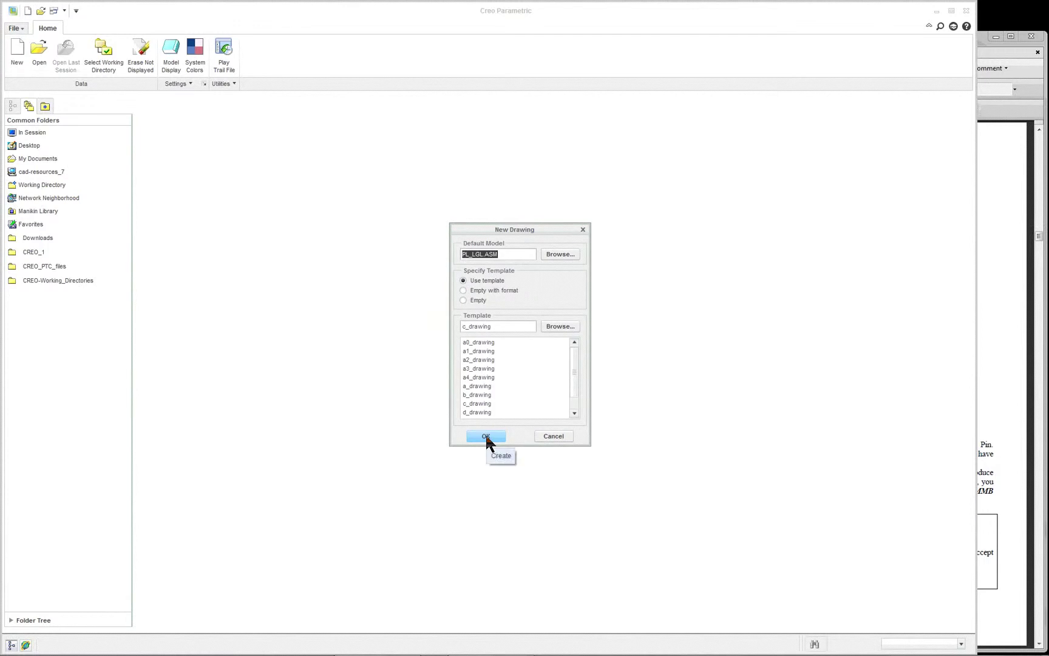
left_click(480, 403)
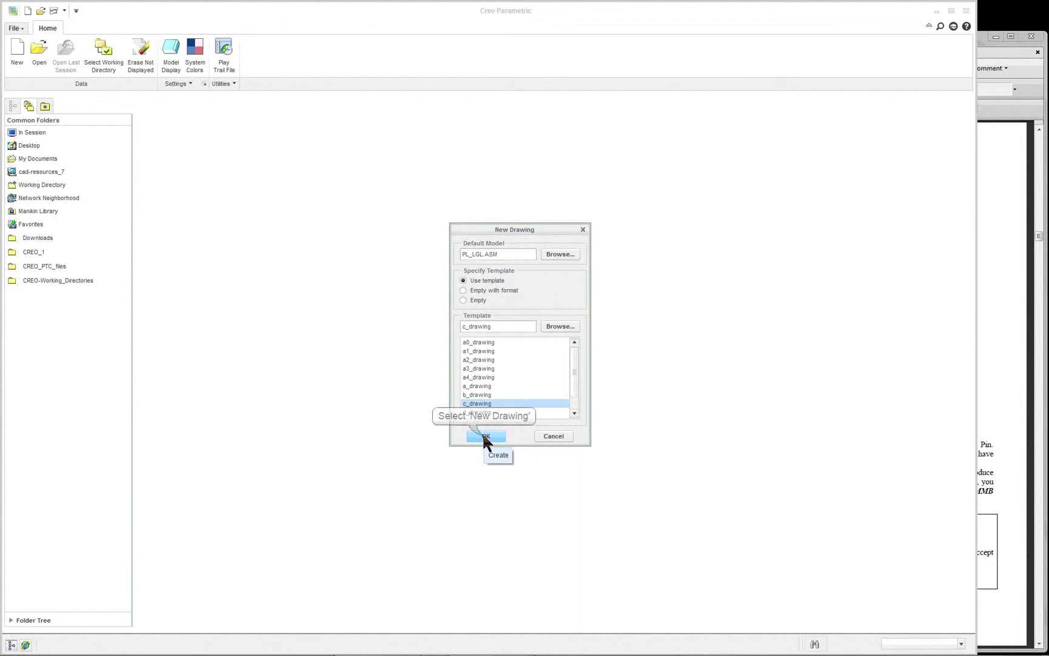
left_click(484, 437)
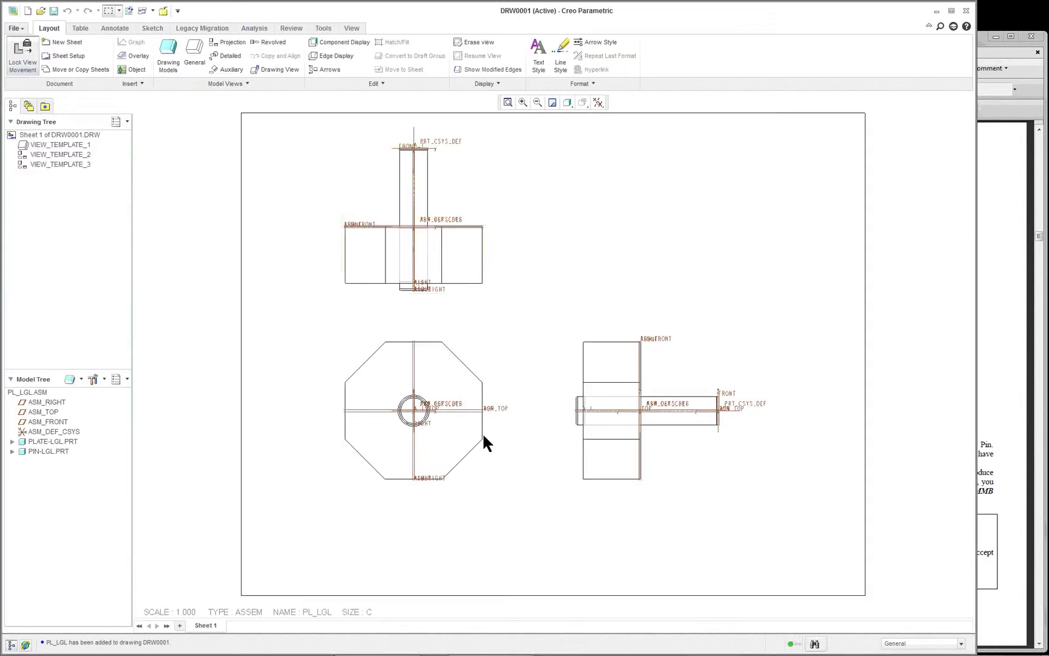
Turn off the display of datum planes, axes, points and coordinate systems in the drawing views.
left_click(653, 456)
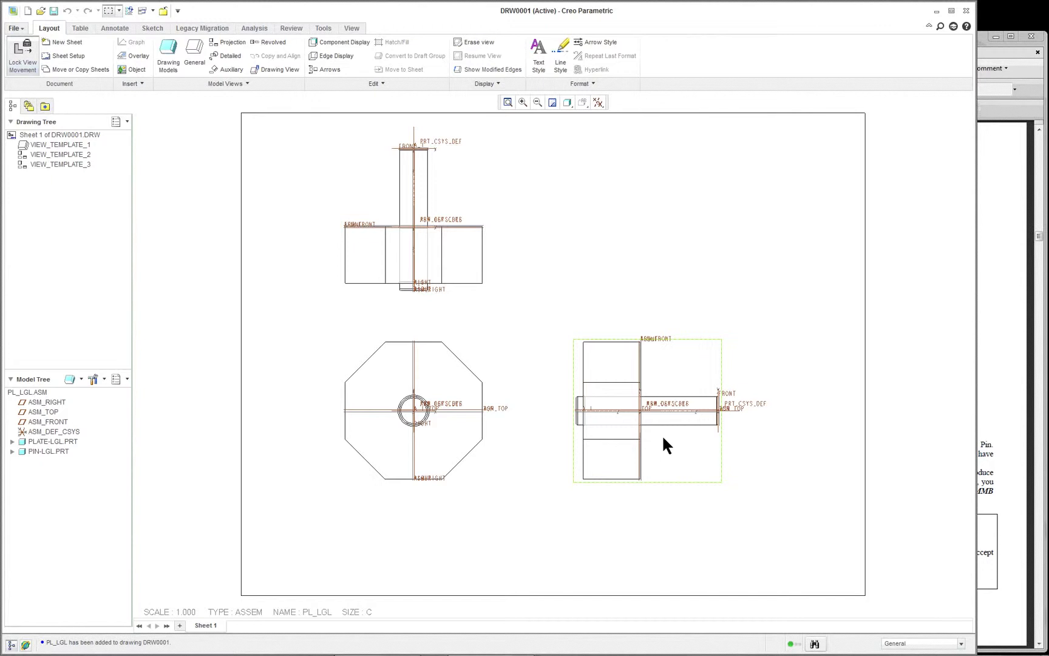
left_click(570, 331)
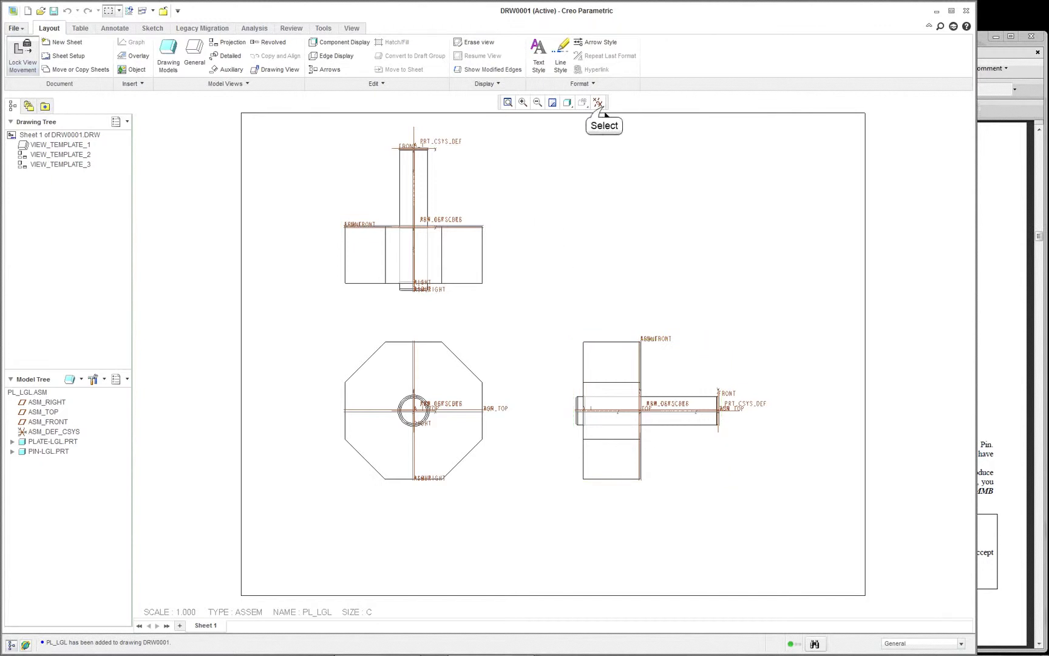
left_click(601, 106)
left_click(601, 121)
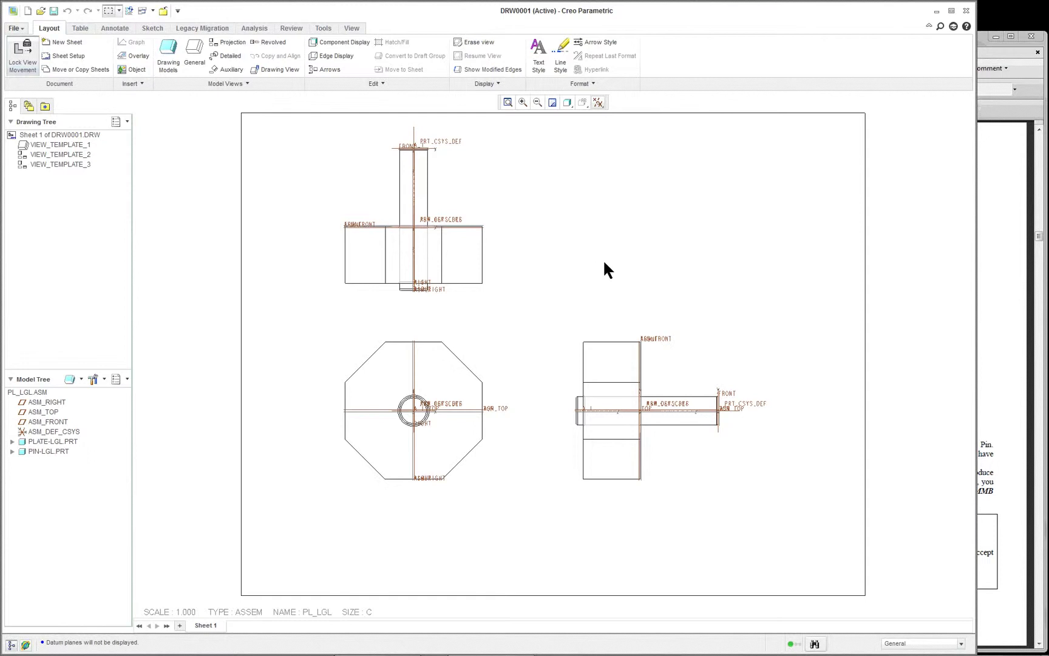
scroll(616, 255, "up", 1)
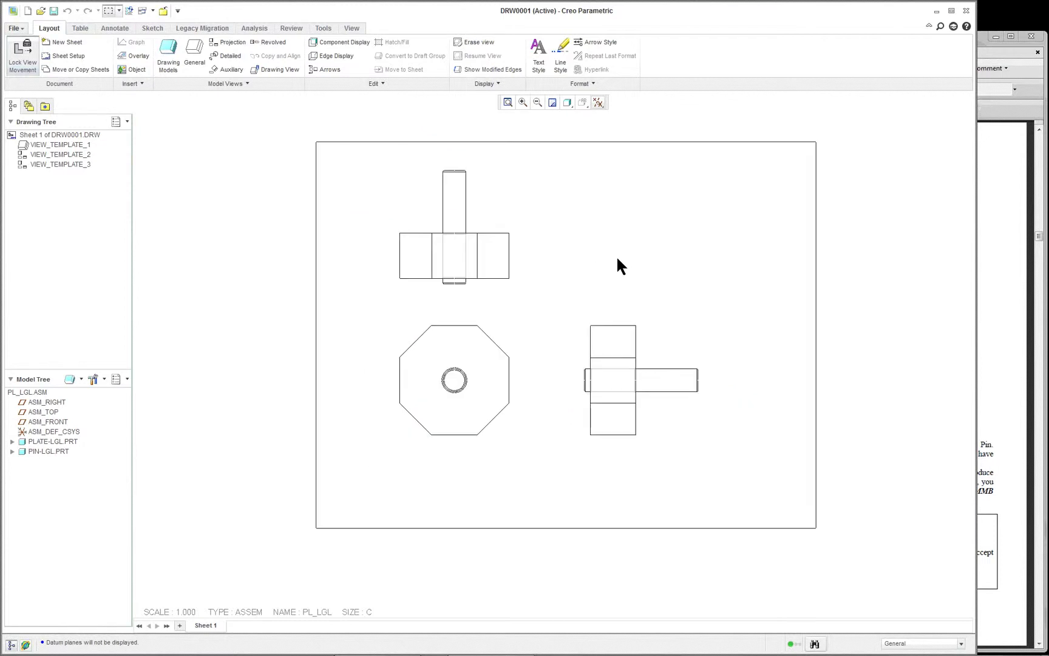
scroll(616, 255, "down", 1)
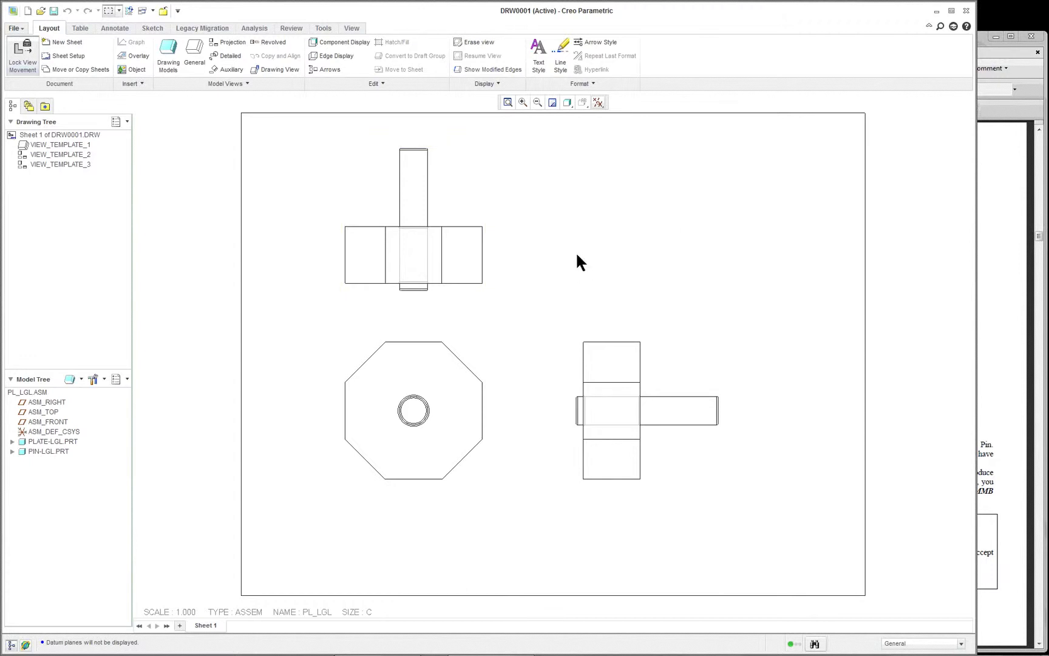
Insert a general view with No Combined State in the sheet's upper-right area, keeping the default trimetric orientation.
right_click(524, 295)
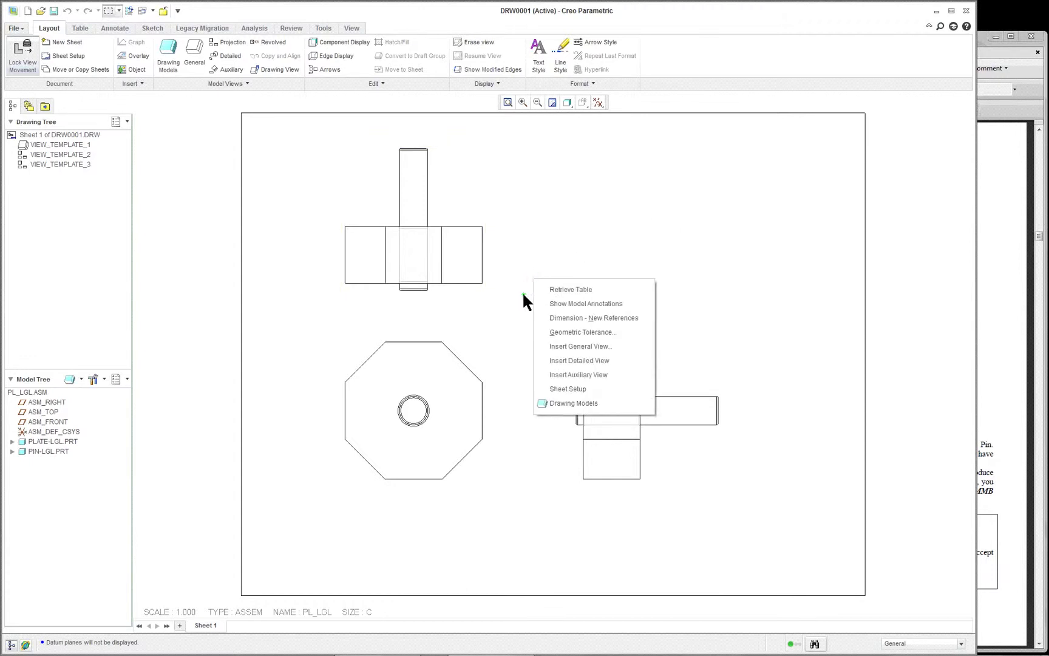
left_click(571, 345)
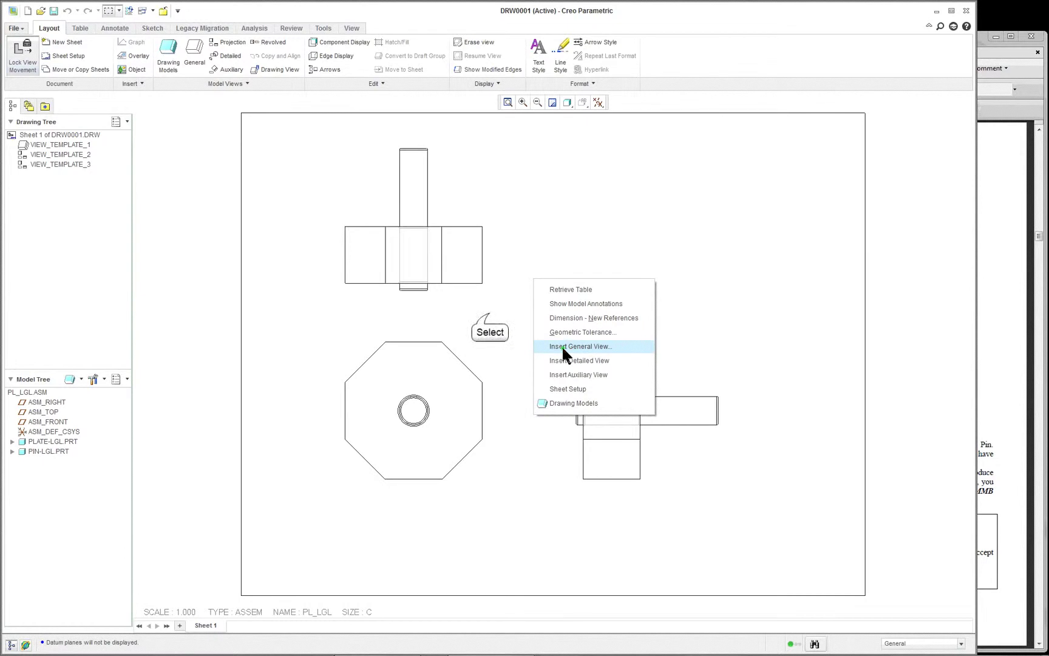
left_click(193, 50)
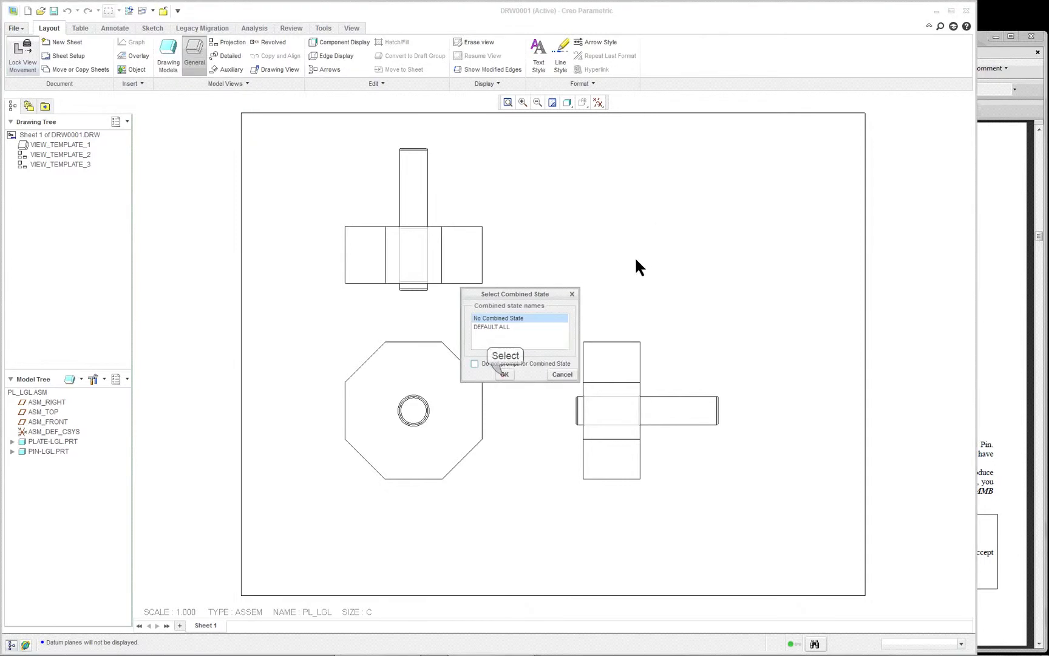
left_click(505, 372)
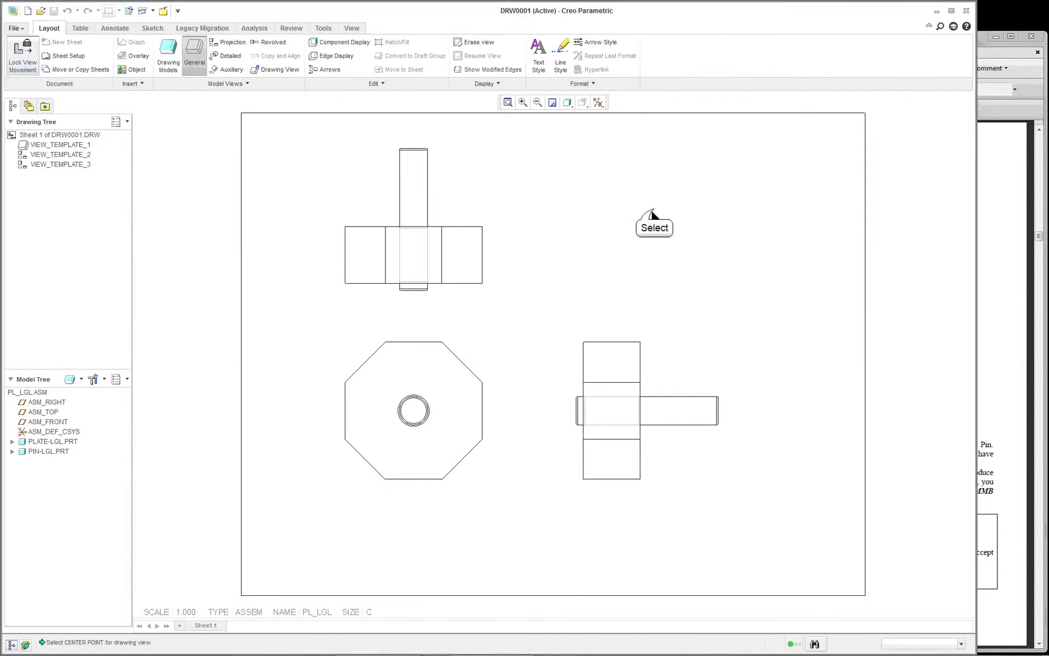
left_click(652, 208)
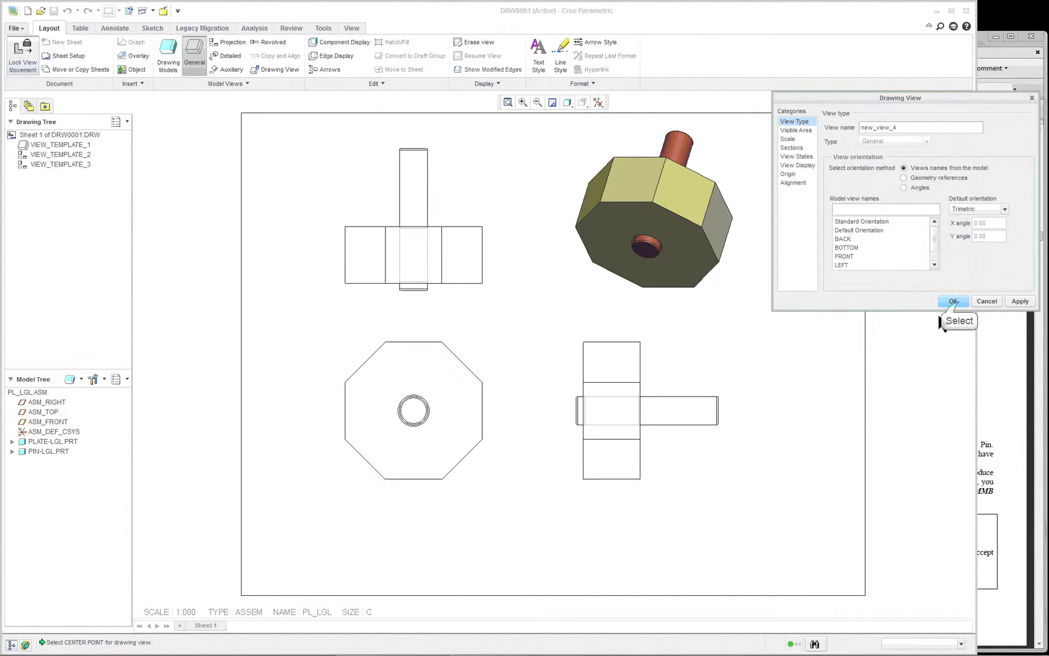
left_click(952, 301)
left_click(799, 332)
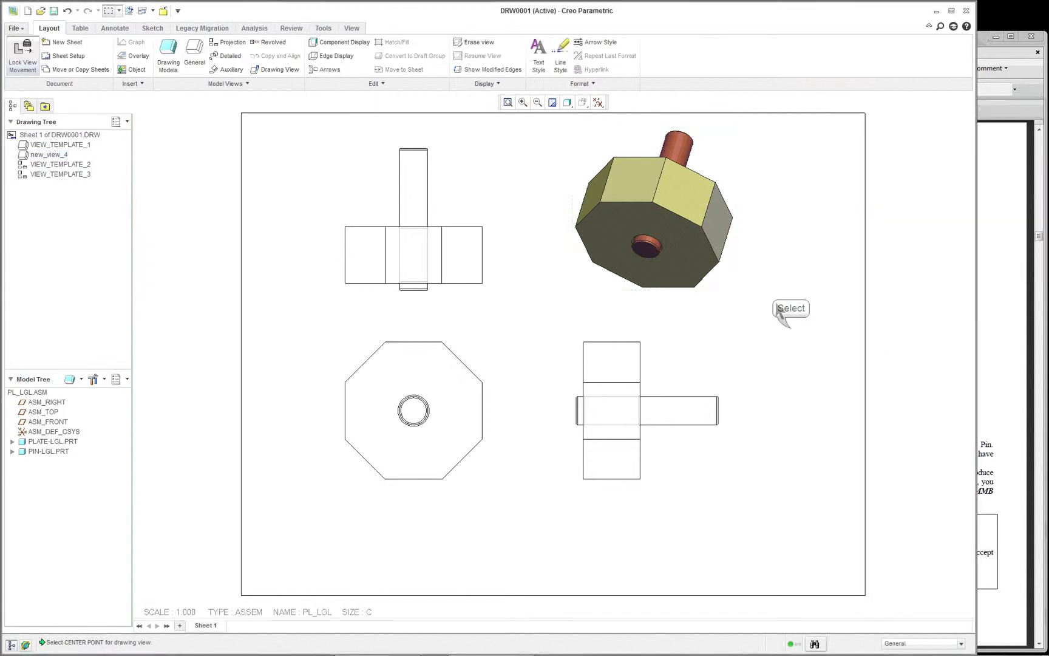
left_click(350, 29)
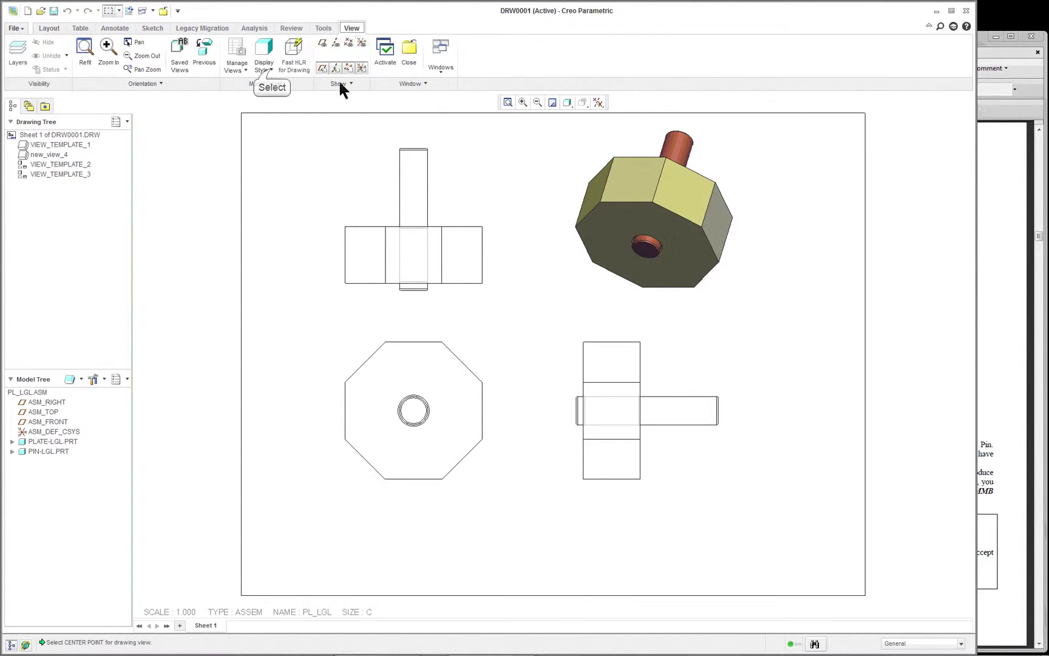
left_click(271, 65)
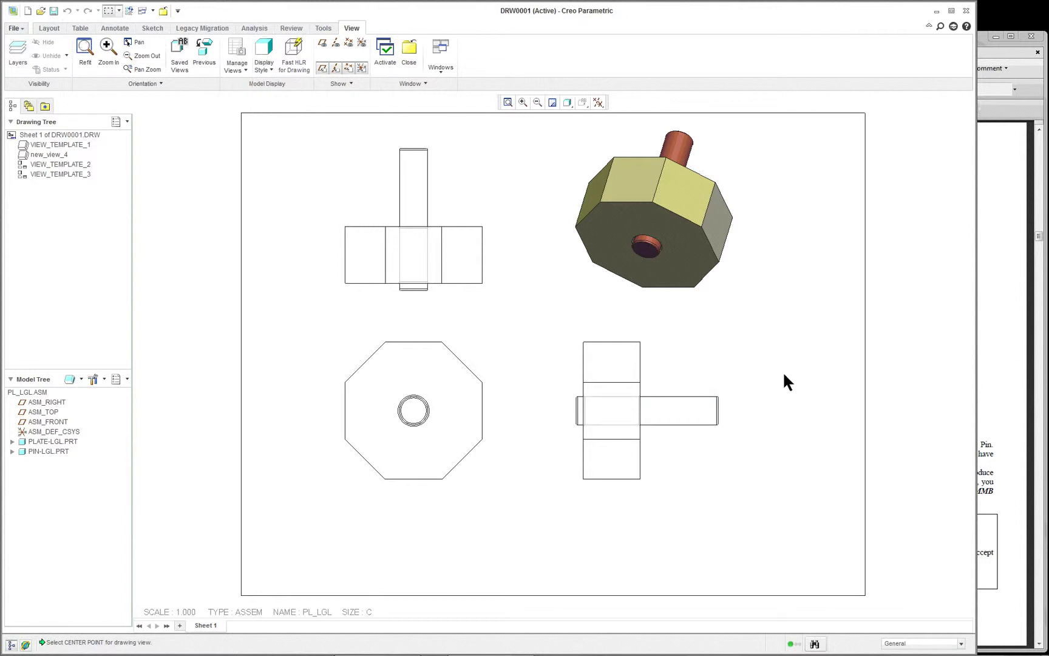
right_click(500, 297)
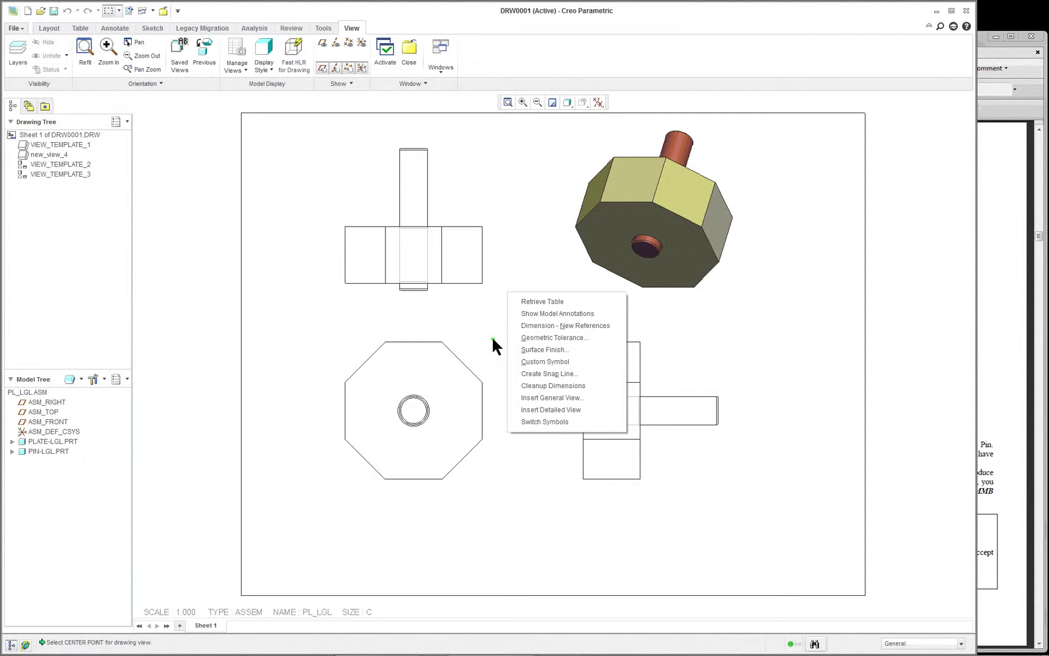
double_click(733, 340)
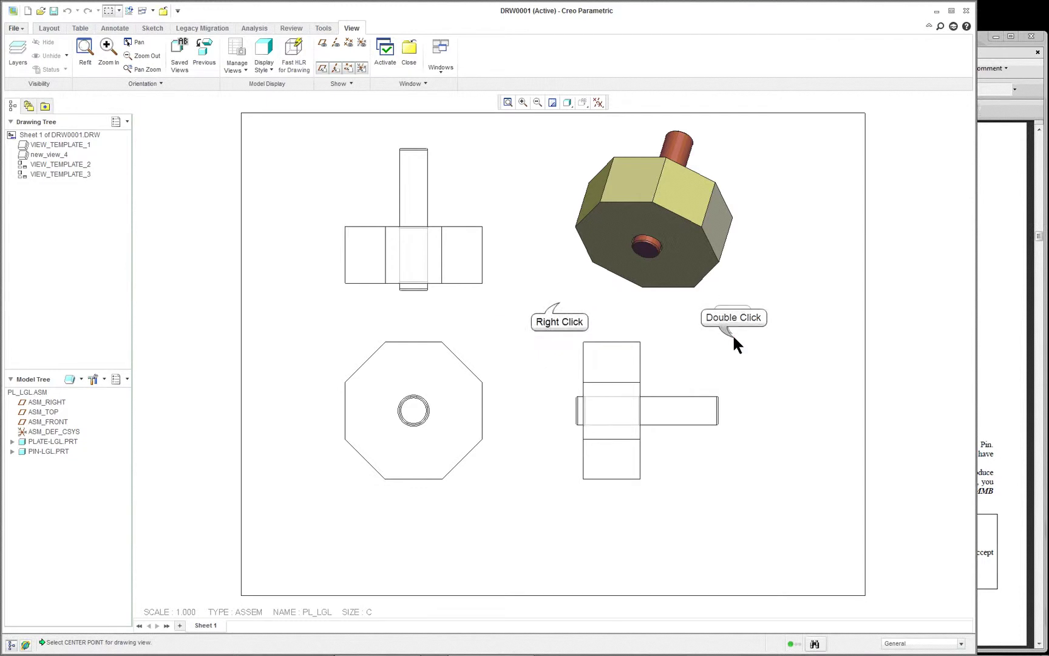
right_click(557, 298)
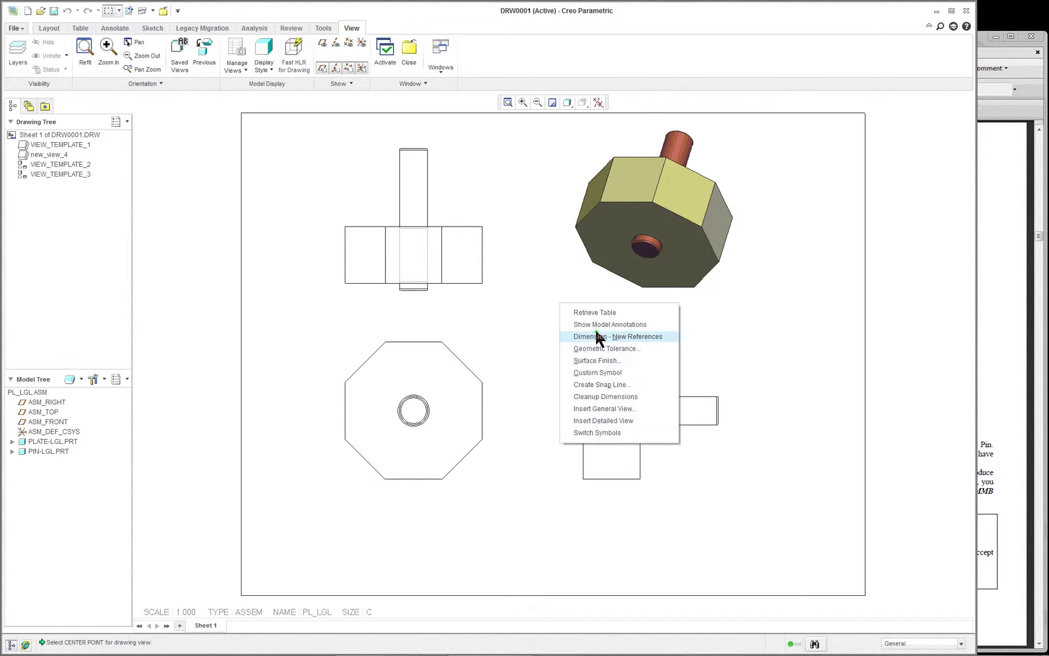
double_click(768, 372)
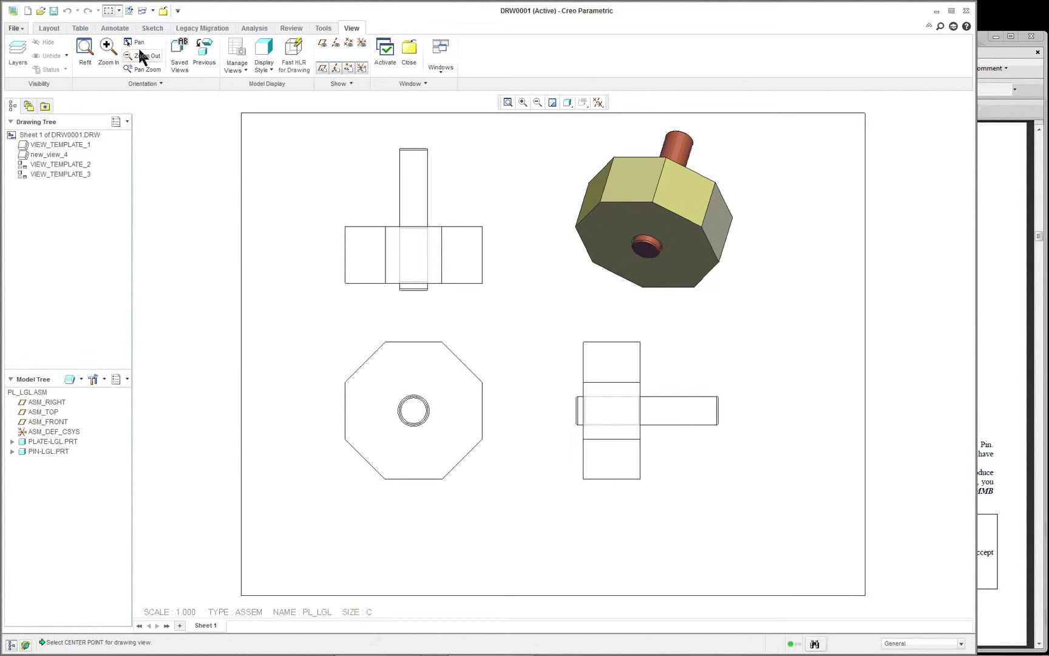
left_click(48, 29)
right_click(289, 225)
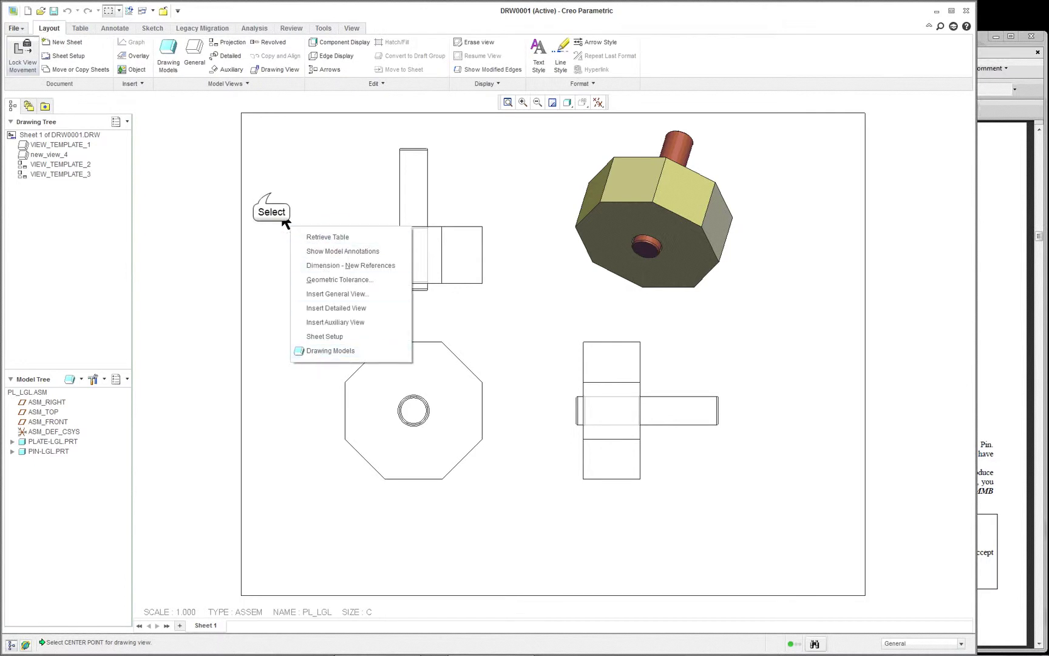
left_click(286, 223)
left_click(80, 29)
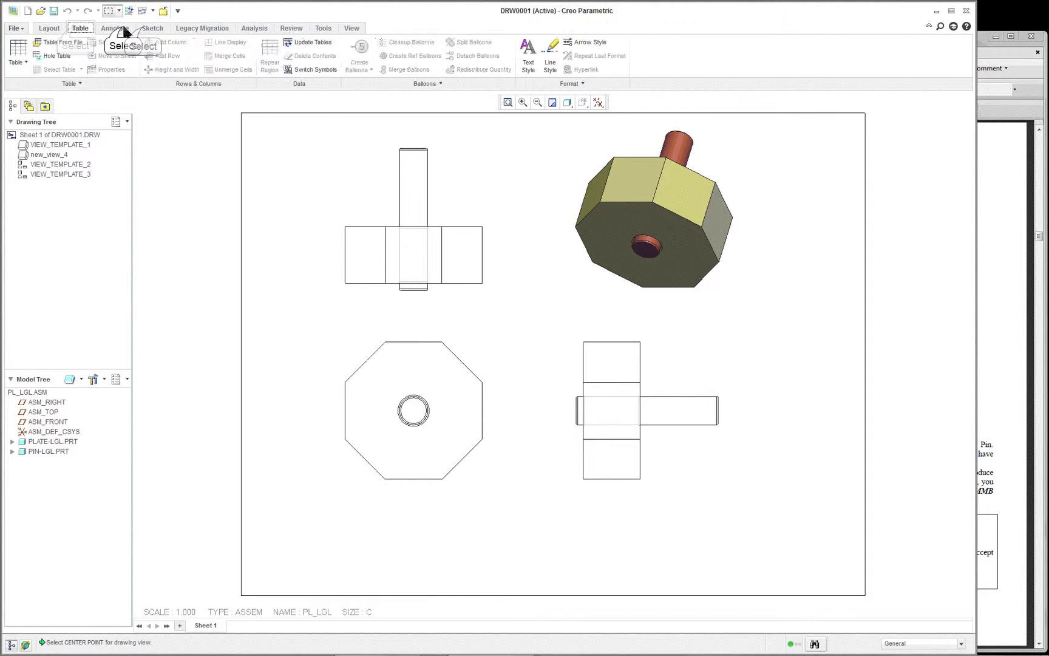
left_click(119, 29)
left_click(152, 29)
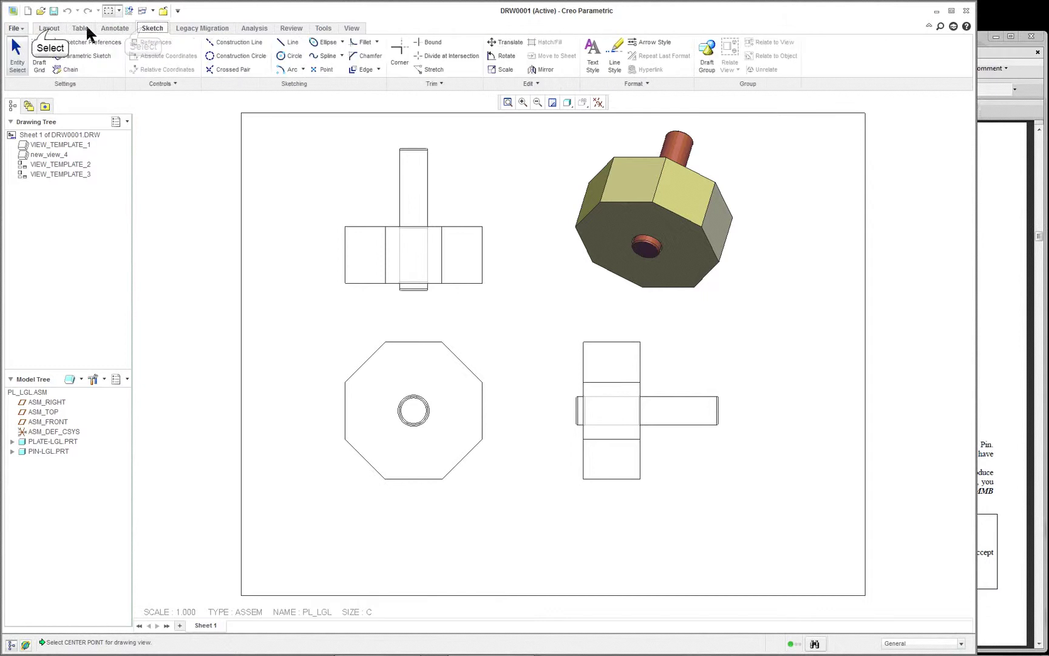
left_click(49, 28)
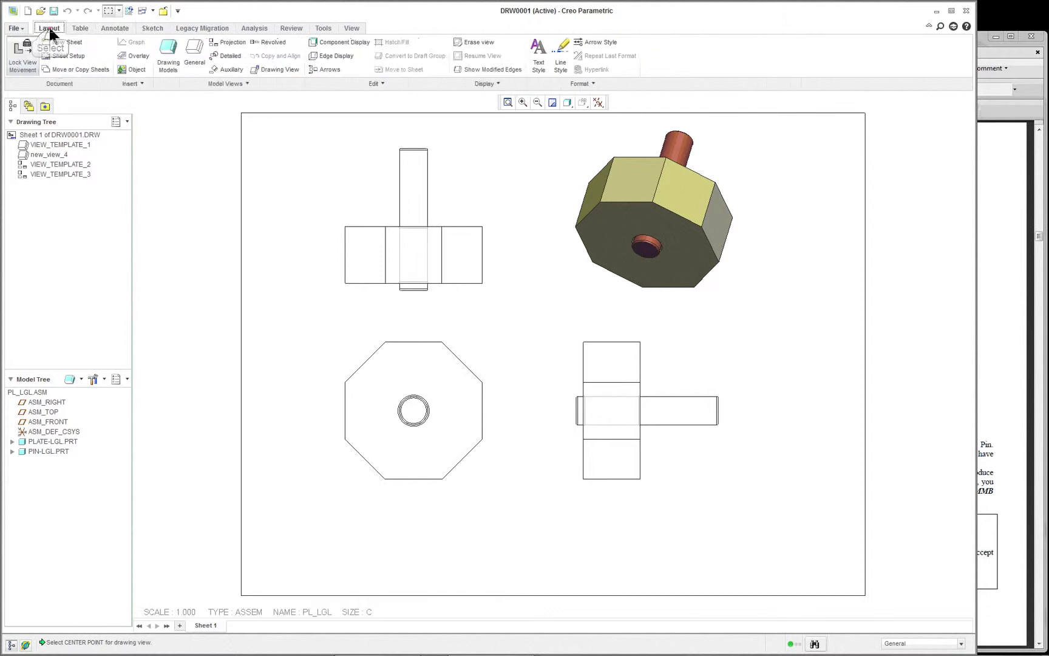
Apply the system format c.frm to Sheet 1 in the sheet setup.
right_click(274, 172)
left_click(312, 363)
double_click(360, 610)
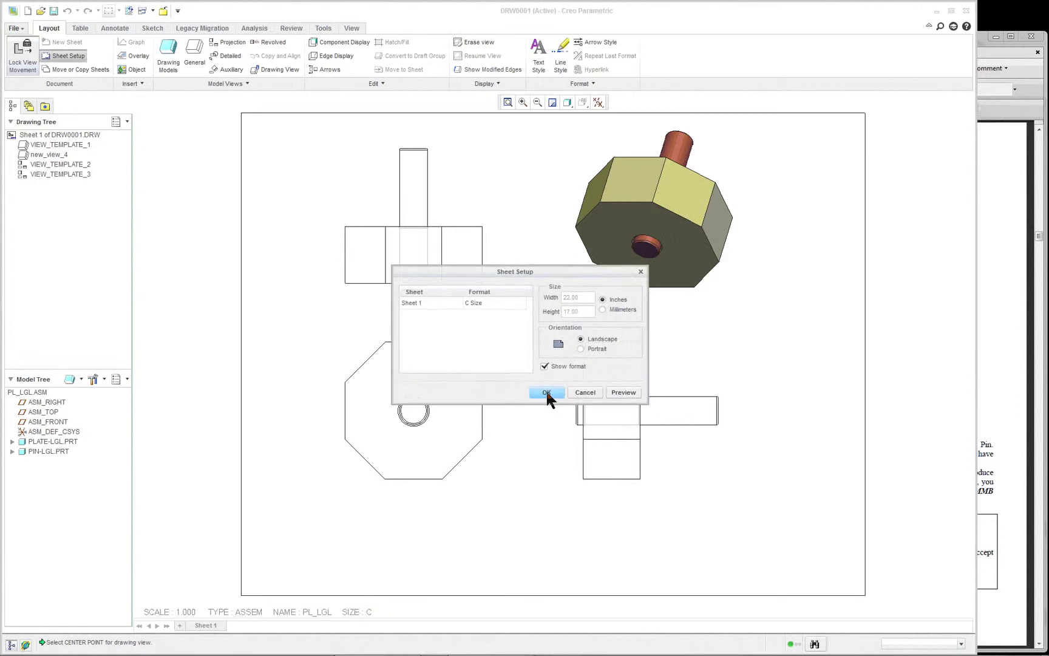
left_click(488, 302)
left_click(522, 303)
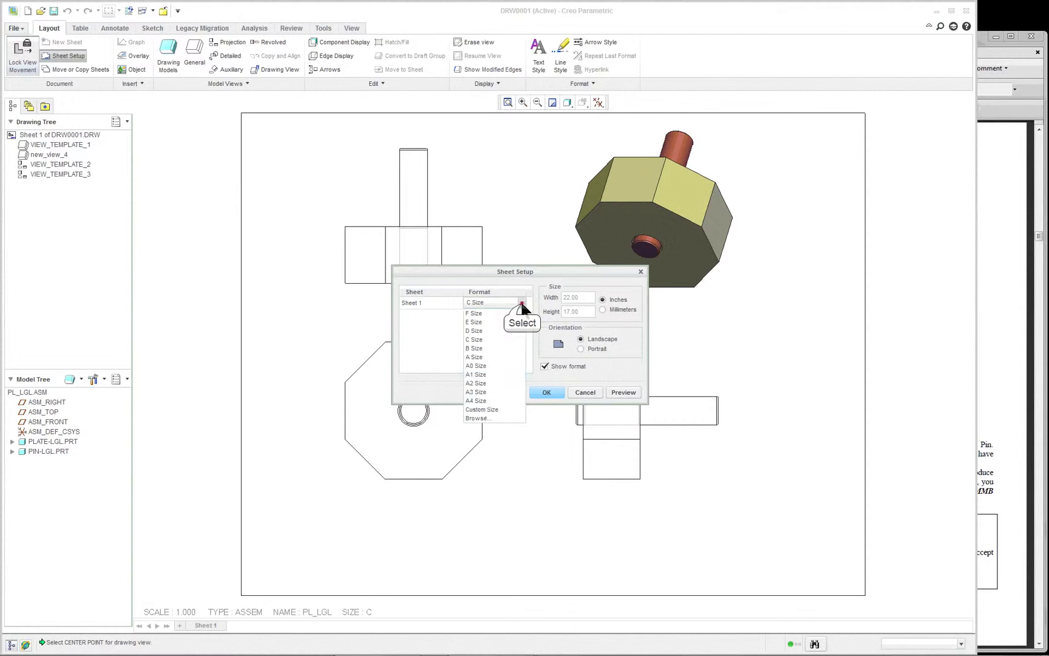
left_click(482, 418)
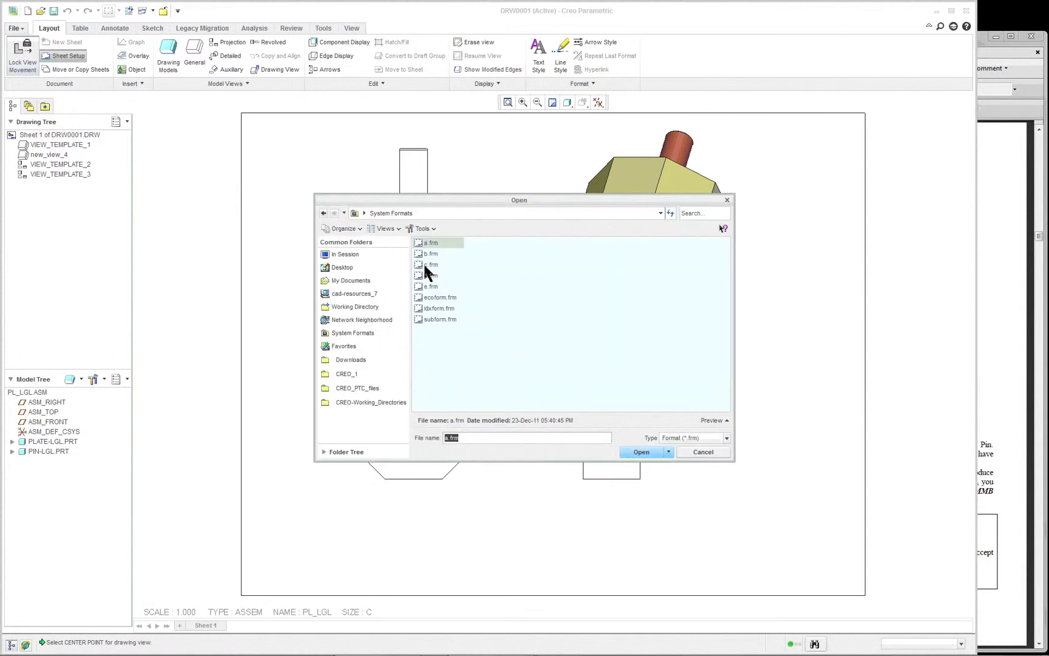
double_click(424, 266)
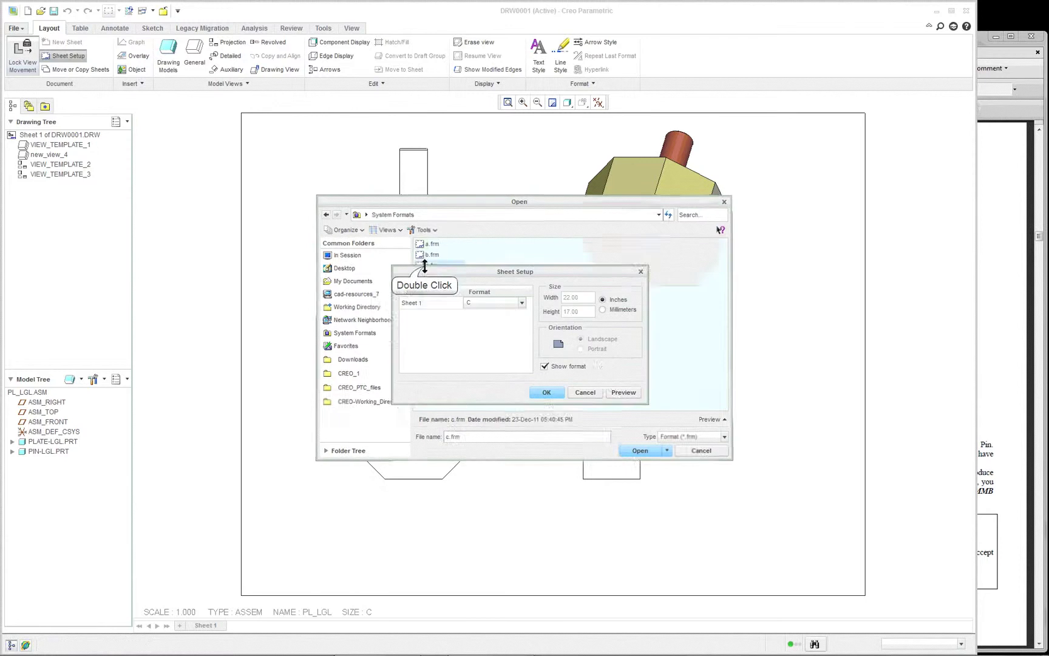
left_click(554, 391)
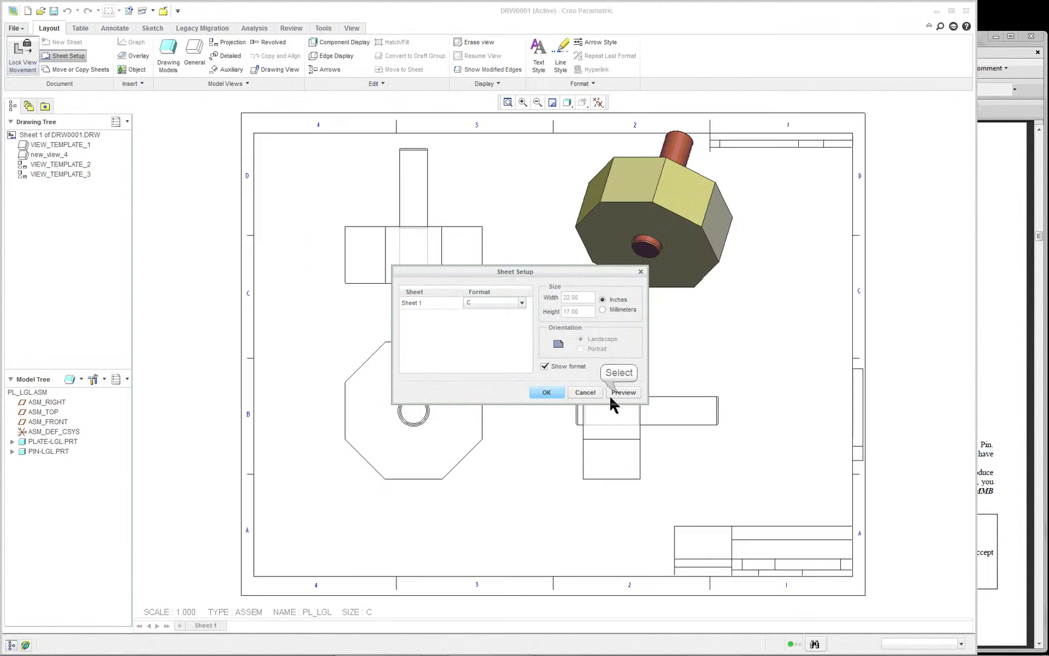
left_click(546, 392)
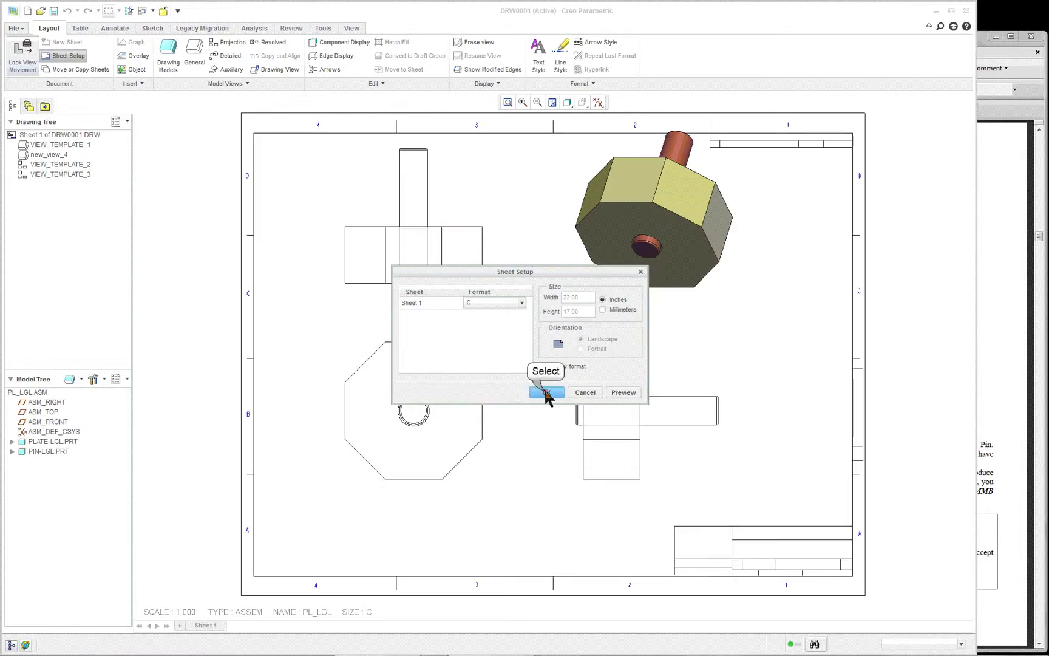
Unlock view movement for the drawing so the views can be repositioned.
right_click(745, 343)
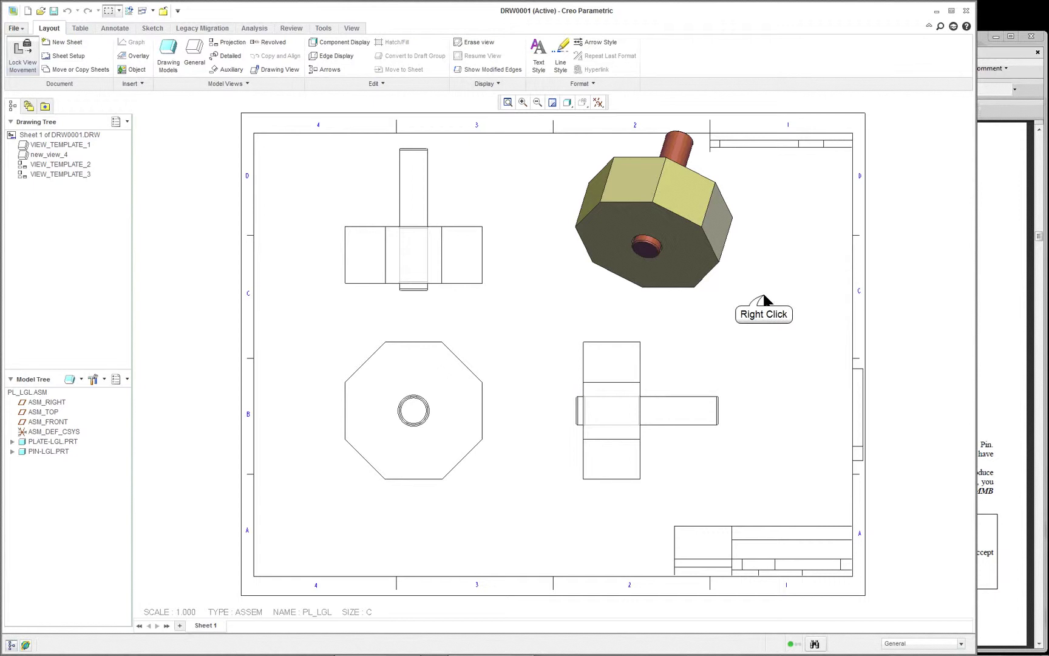
left_click(728, 341)
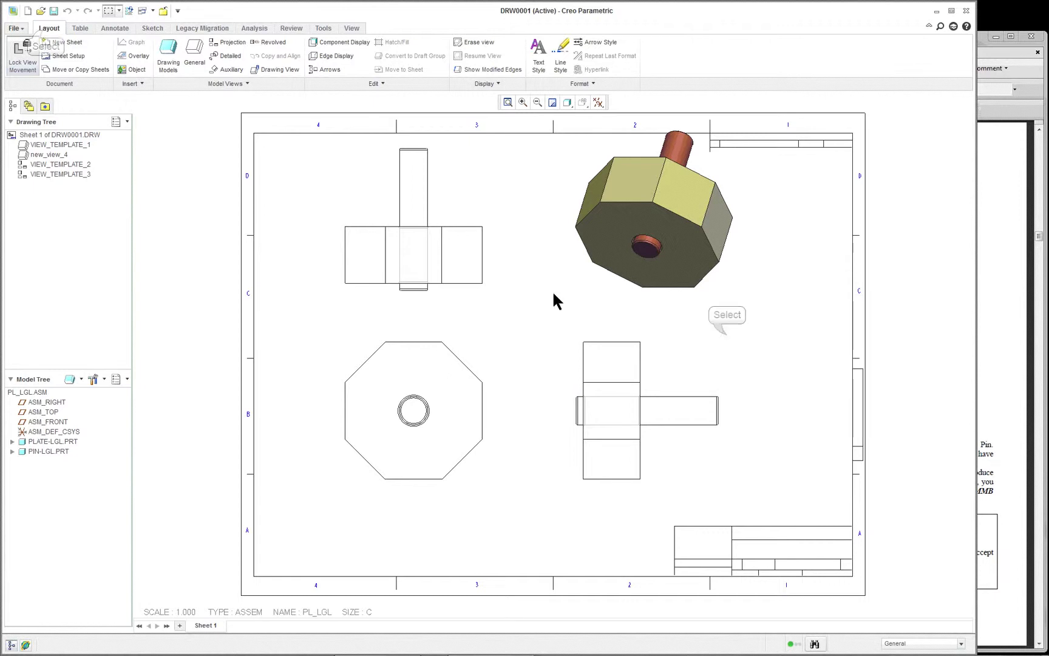
left_click(22, 65)
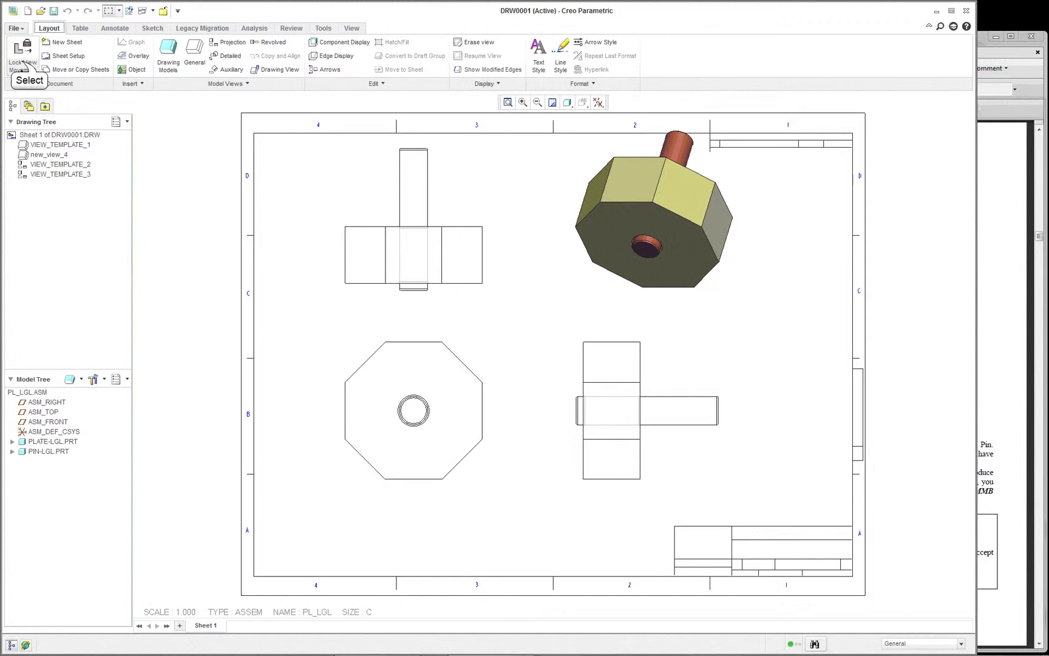
left_click(414, 375)
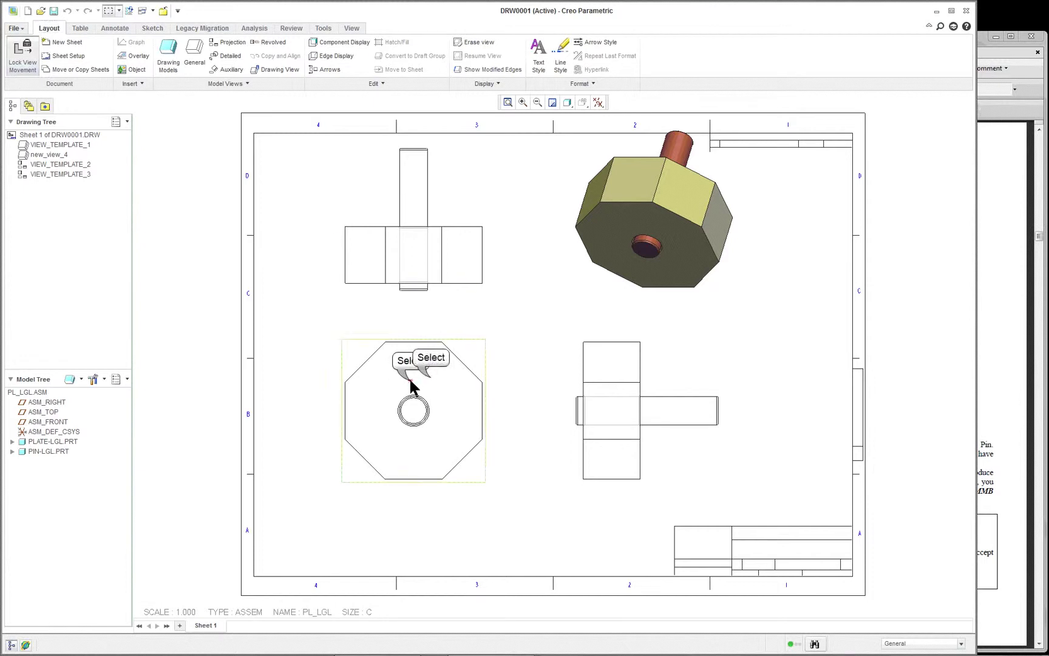
left_click(367, 333)
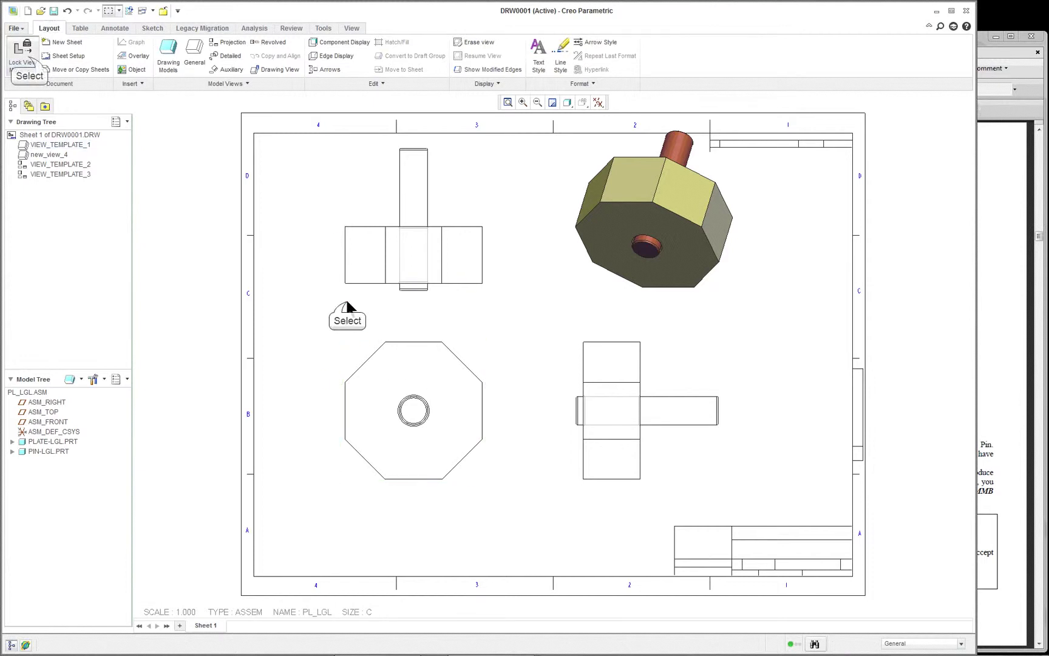
left_click(29, 60)
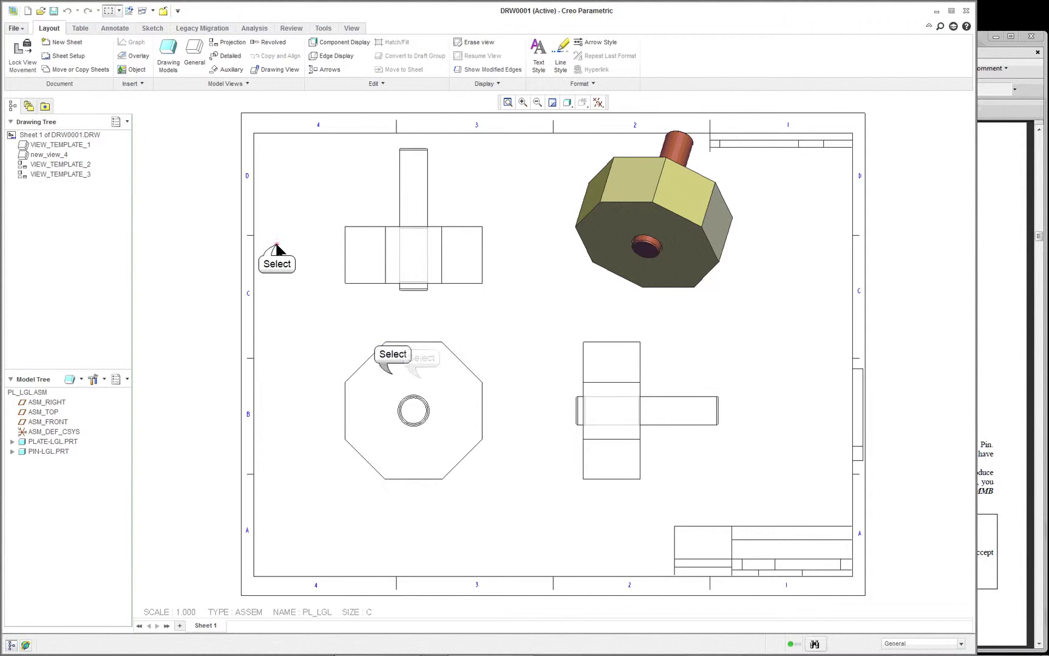
Move the octagonal front view about 0.75 in left and 0.96 in down, and shift the side view slightly left.
left_click(421, 378)
left_click_drag(420, 378, 399, 404)
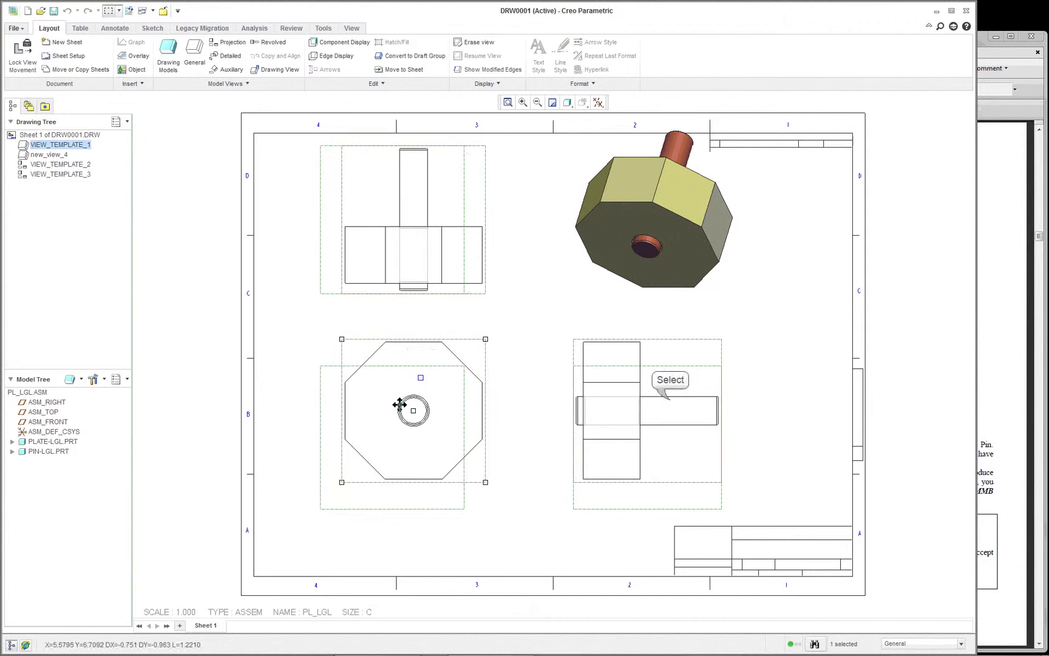
left_click(674, 399)
left_click_drag(674, 399, 651, 399)
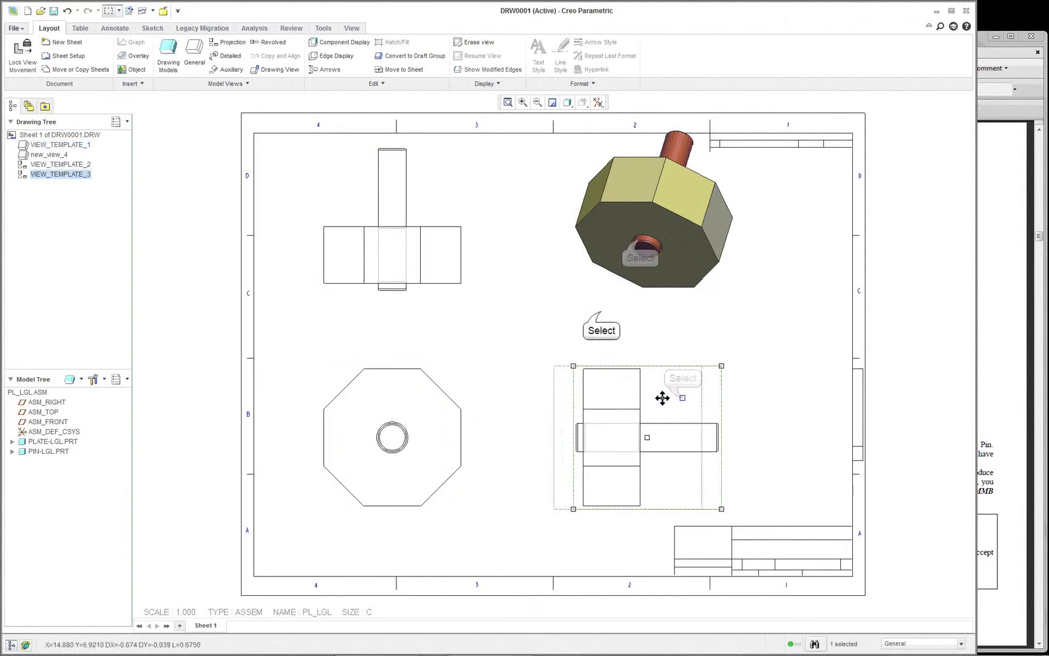
Move the shaded trimetric view slightly down and left on the sheet.
left_click(604, 325)
left_click(643, 249)
left_click_drag(643, 249, 617, 274)
left_click(794, 341)
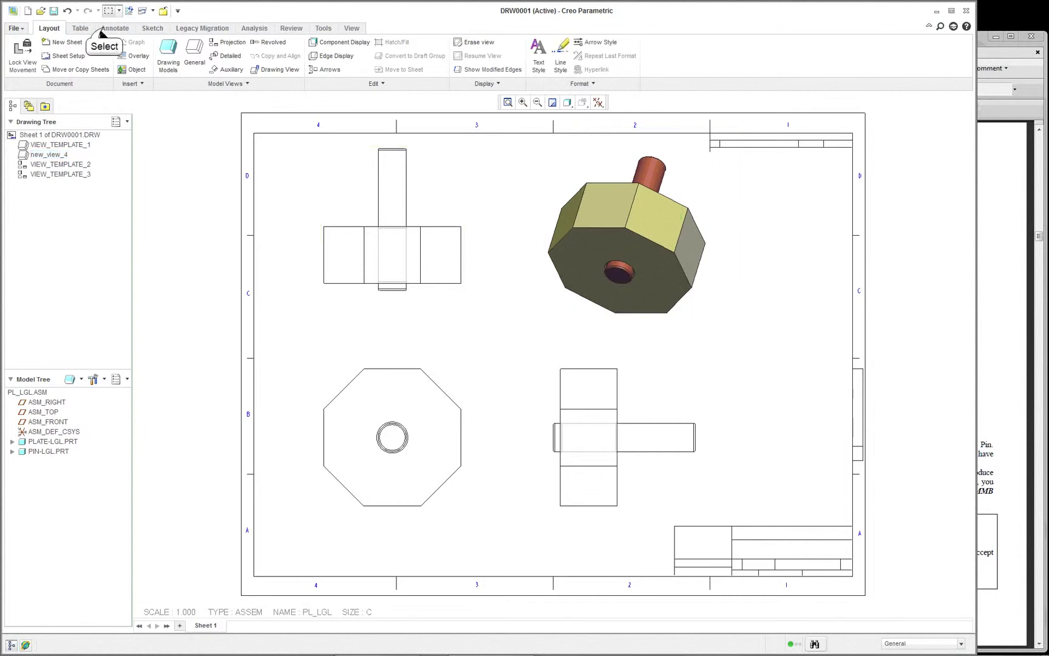
Show the model dimension d0 and both A_1 datum axes in the top orthographic view.
left_click(107, 28)
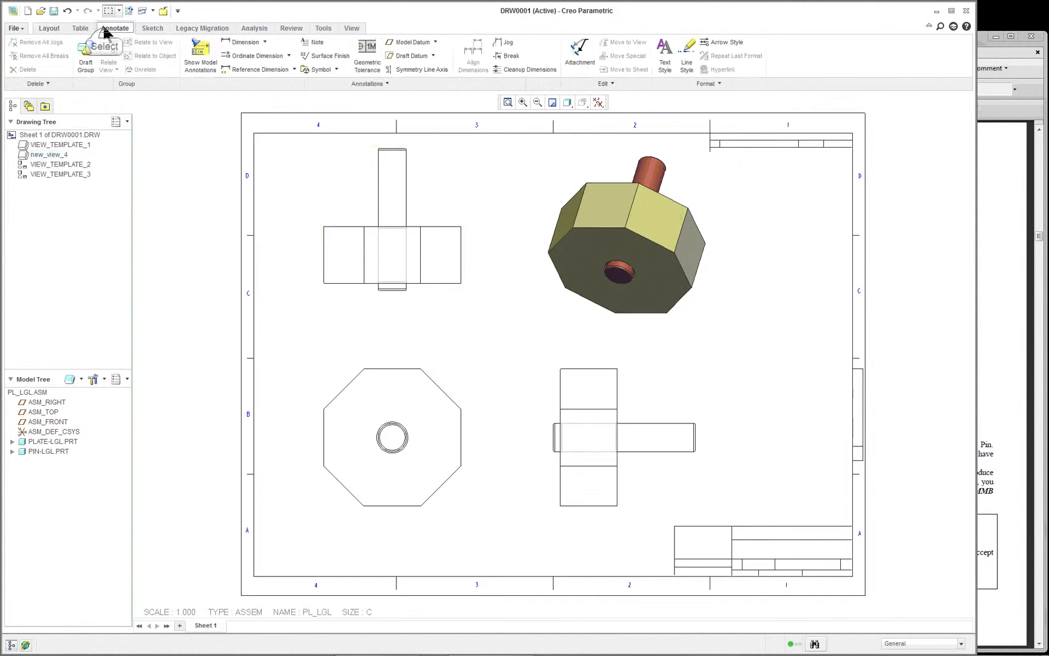
left_click(206, 71)
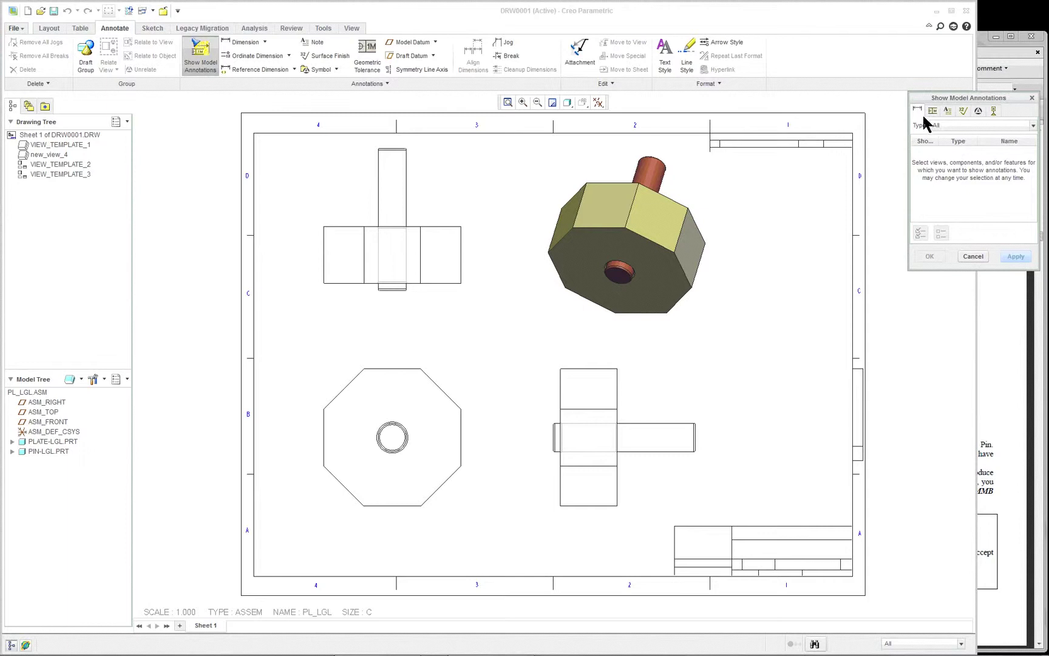
left_click(425, 285)
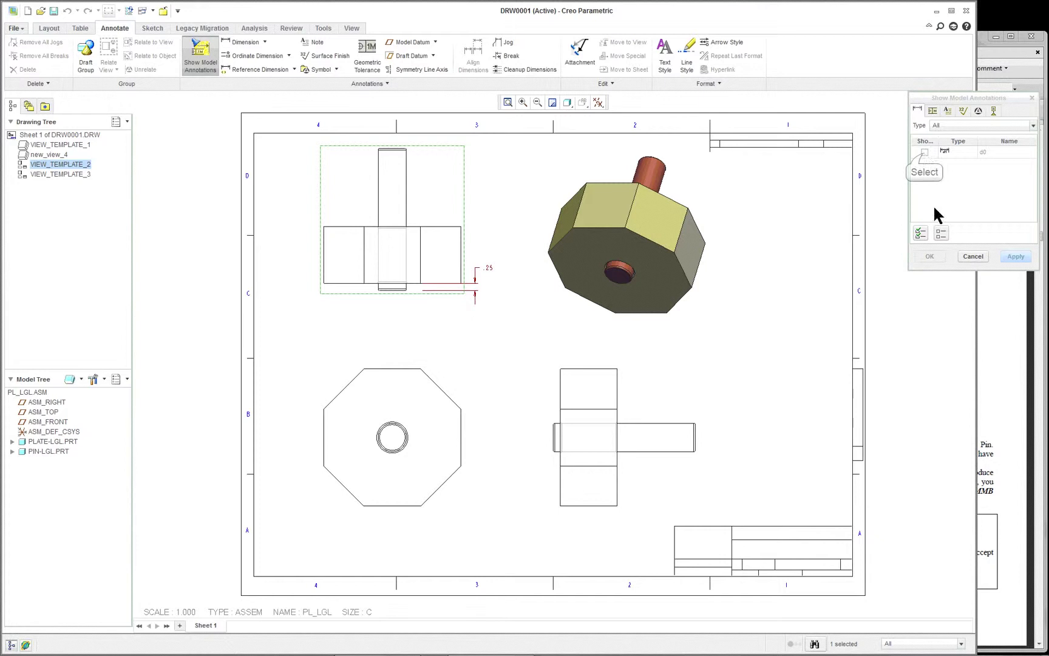
left_click(925, 152)
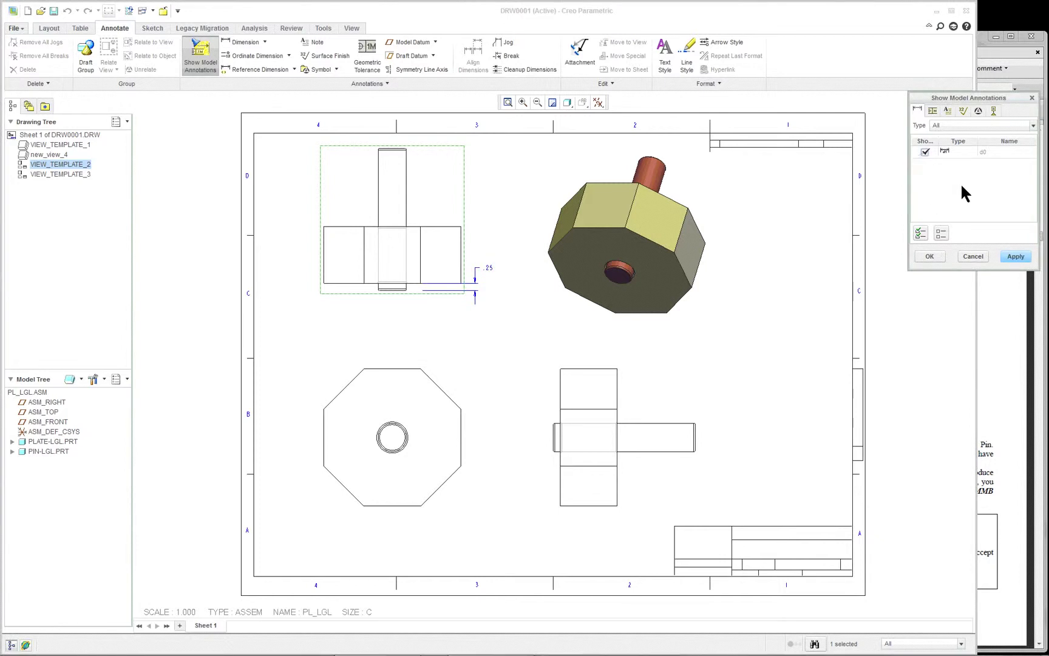
left_click(993, 110)
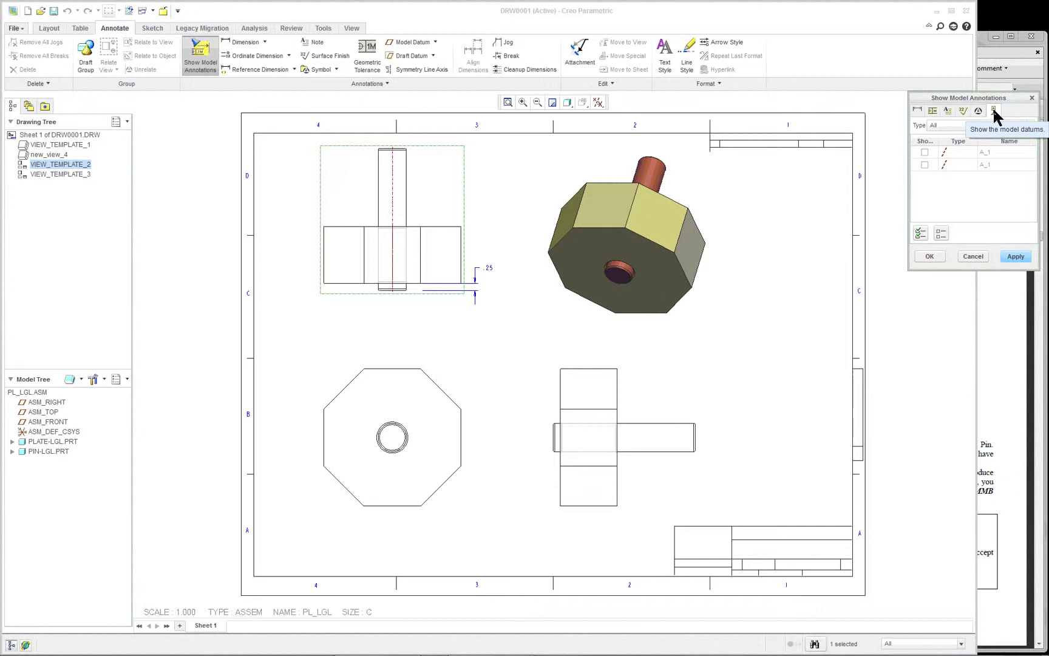
left_click(921, 233)
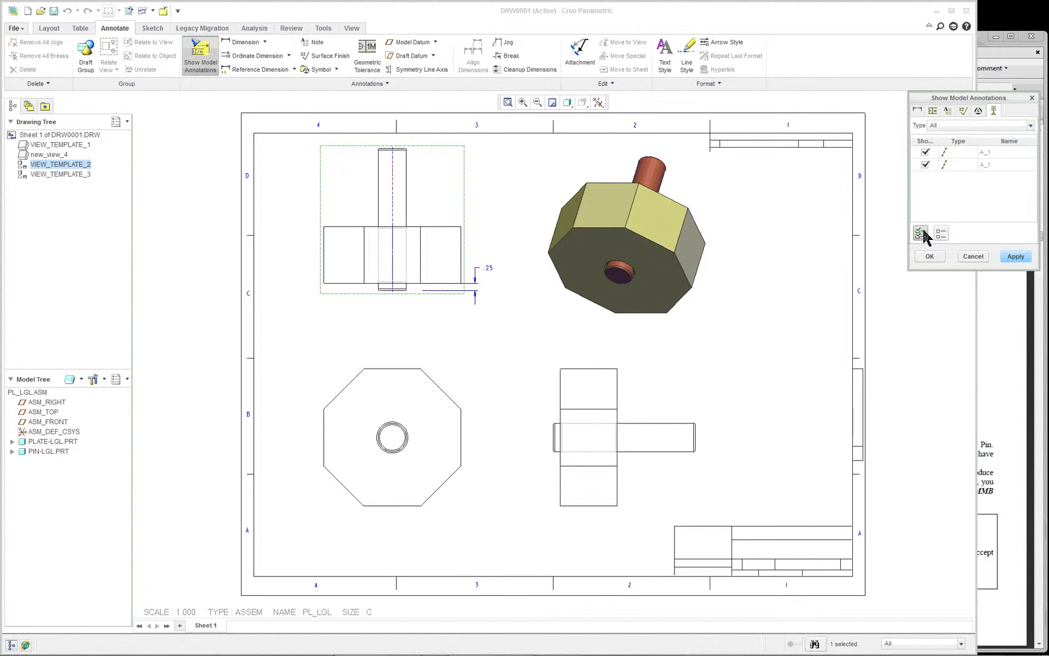
Show all the A_1 datum axes in the octagonal front view and the side view.
left_click(452, 388)
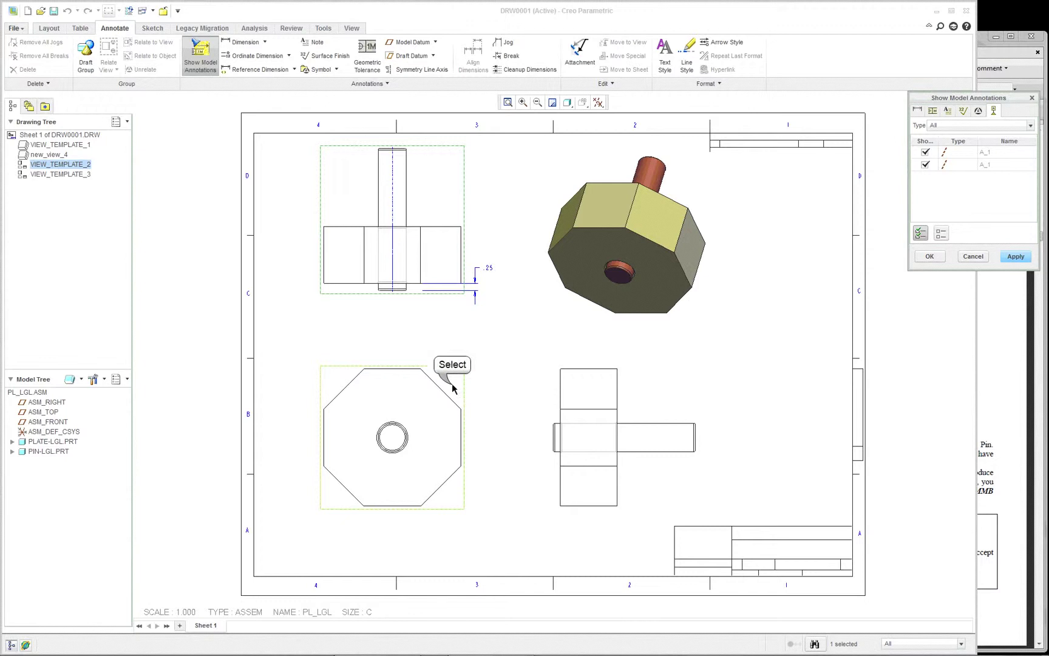
left_click(593, 398)
left_click(664, 393)
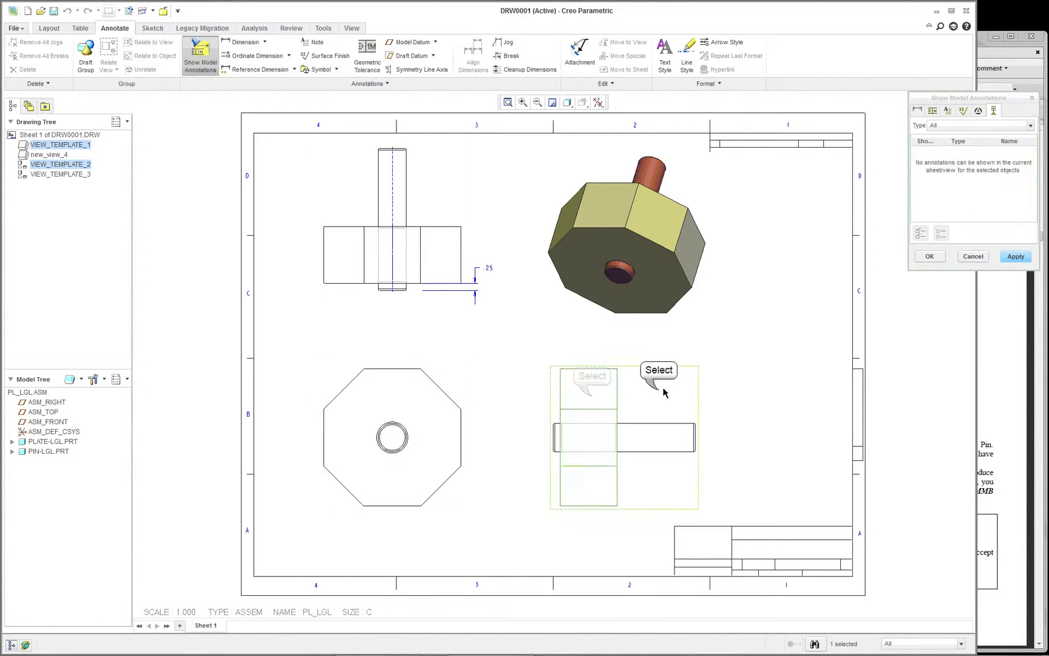
left_click(421, 401)
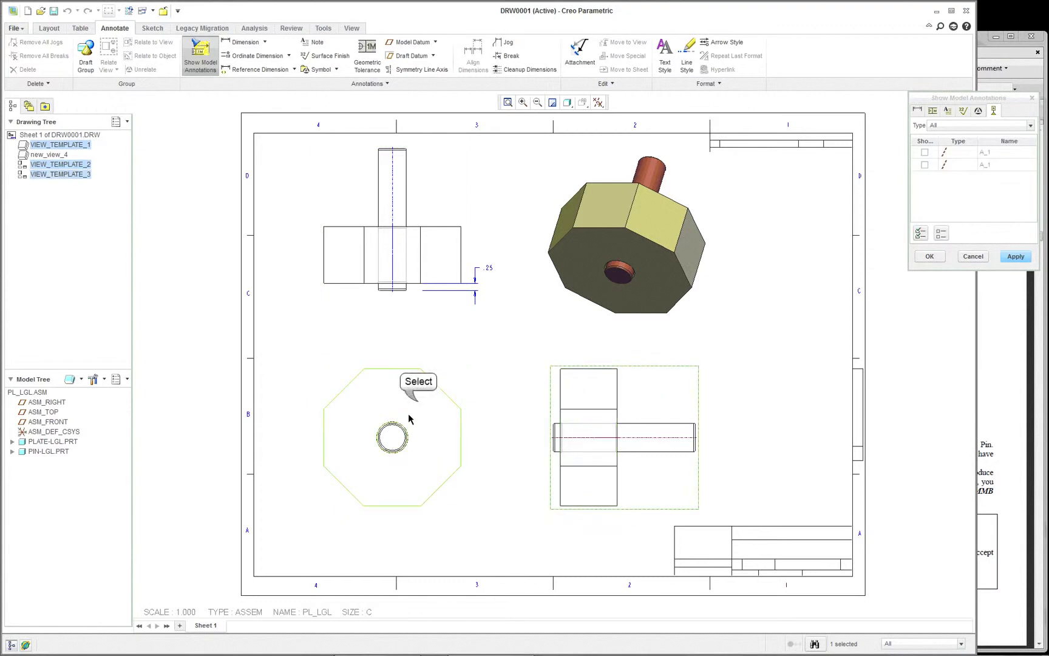
left_click(448, 381, "ctrl")
left_click(440, 215, "ctrl")
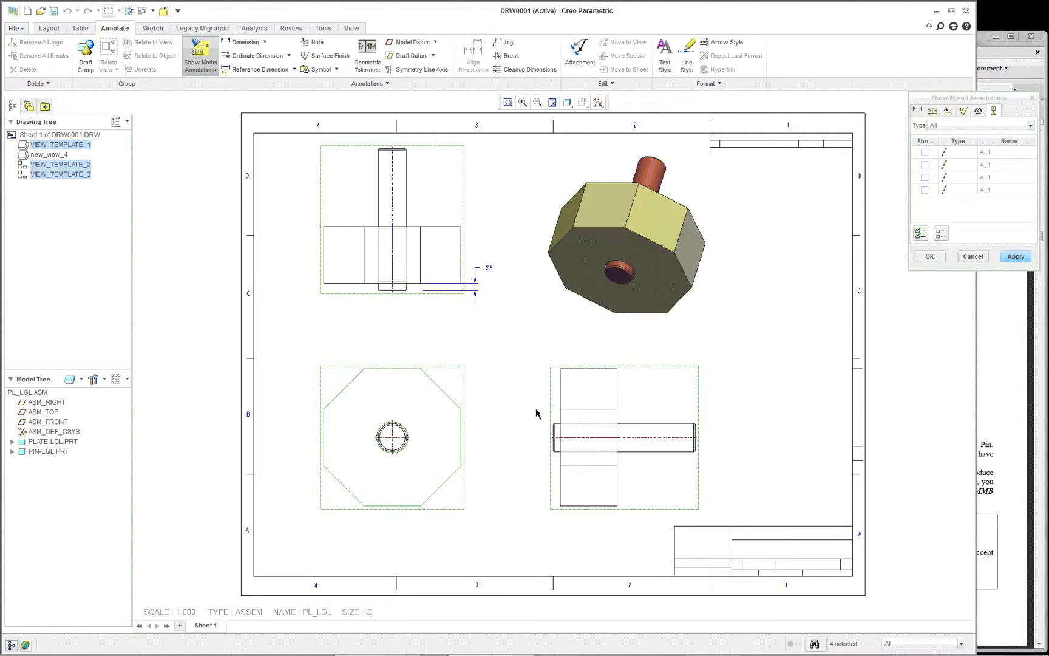
left_click(920, 233)
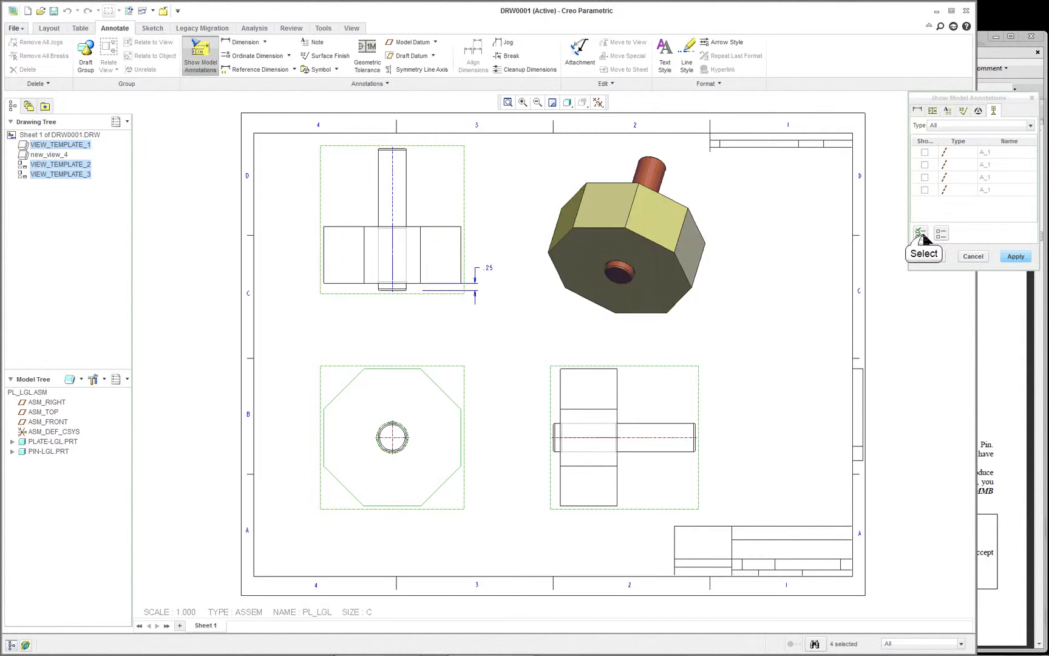
left_click(929, 256)
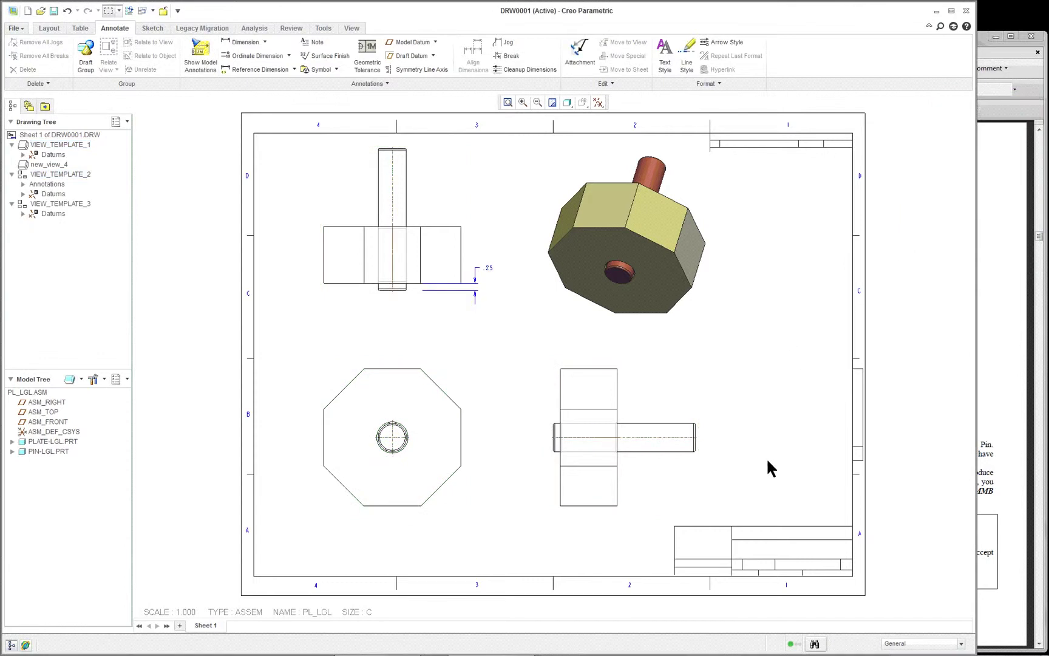
Extend both centerlines of the octagonal front view past the plate's outline in all four directions.
scroll(518, 475, "up", 3)
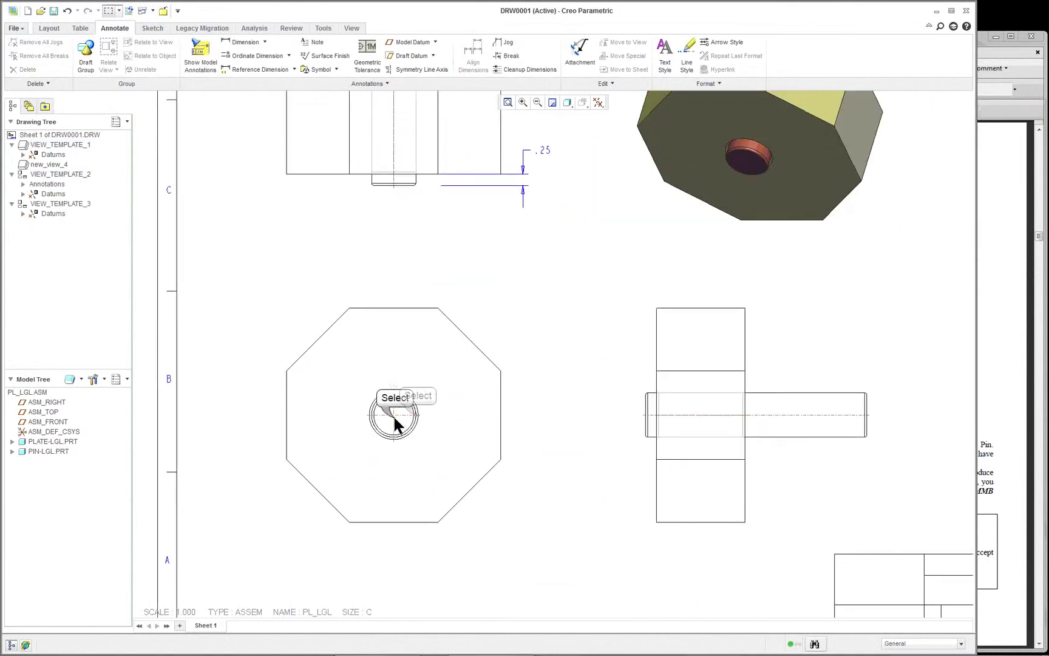
left_click(415, 415)
left_click_drag(413, 415, 532, 415)
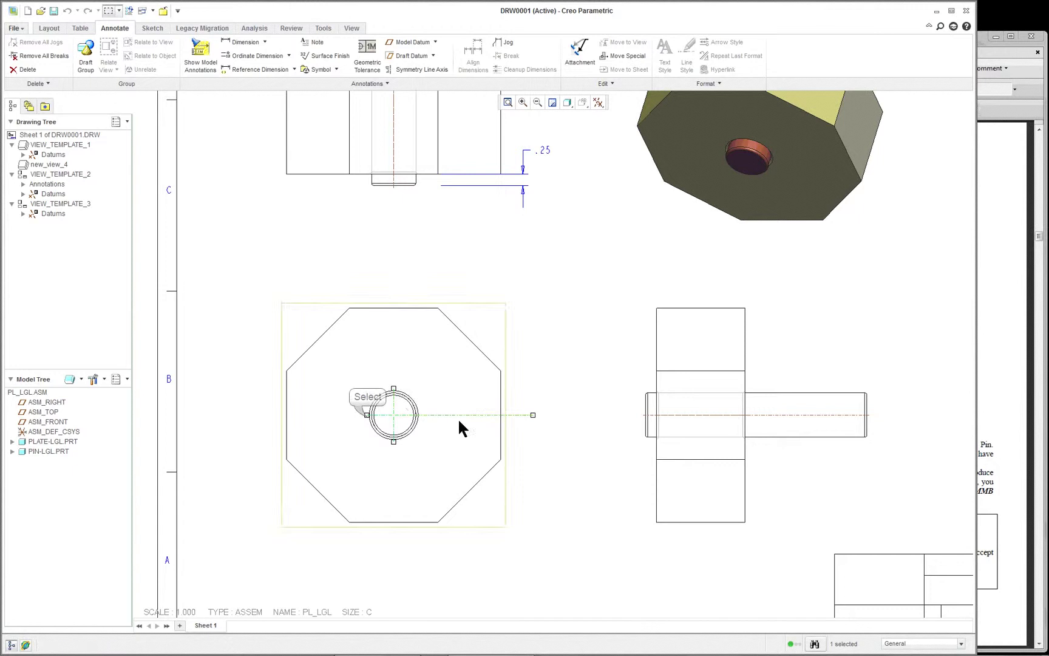
left_click_drag(366, 416, 266, 414)
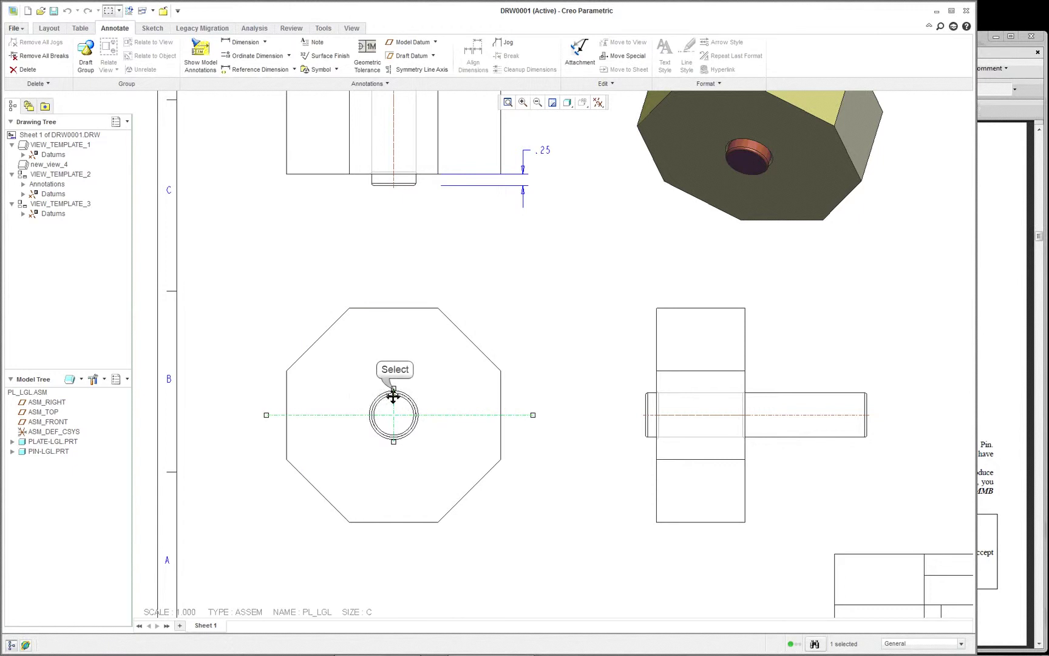
left_click_drag(394, 387, 394, 277)
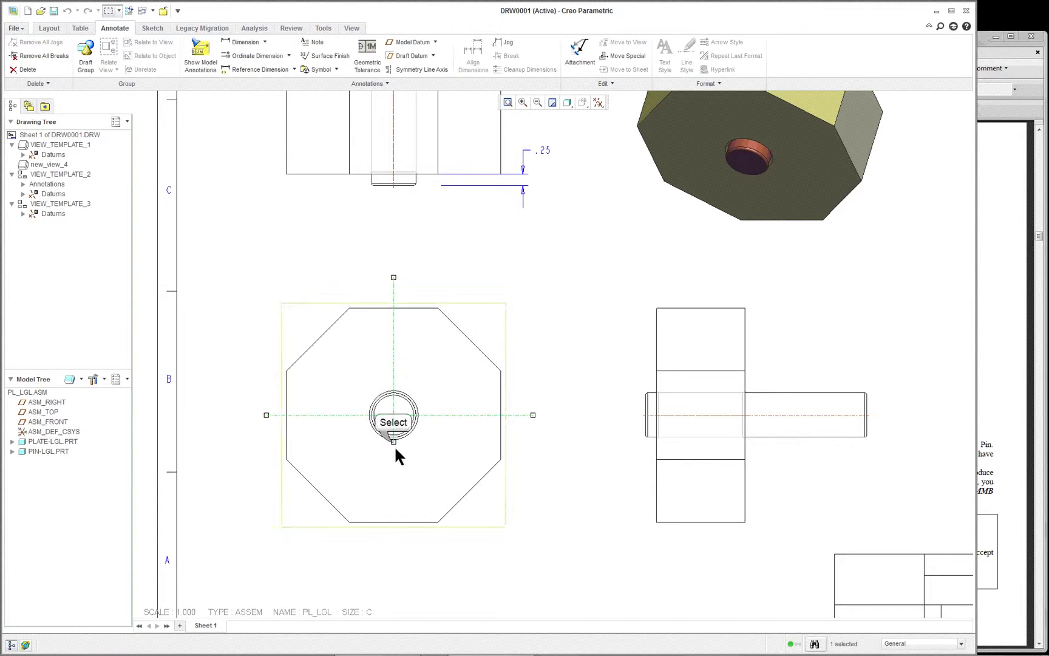
left_click_drag(393, 441, 395, 539)
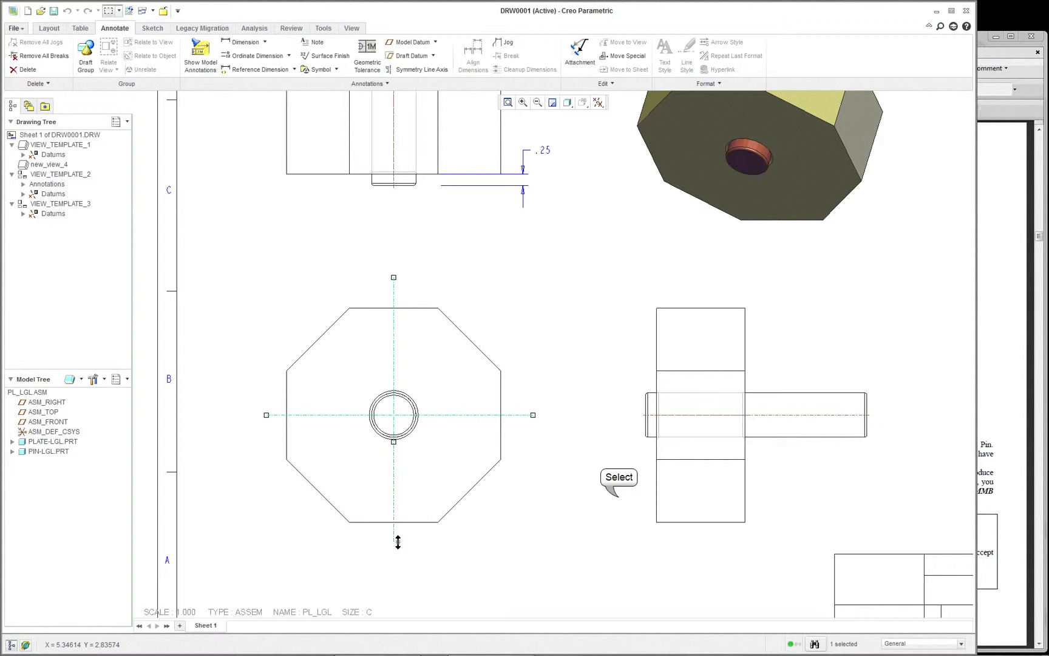
left_click(616, 492)
key("ctrl+d")
scroll(820, 482, "up", 2)
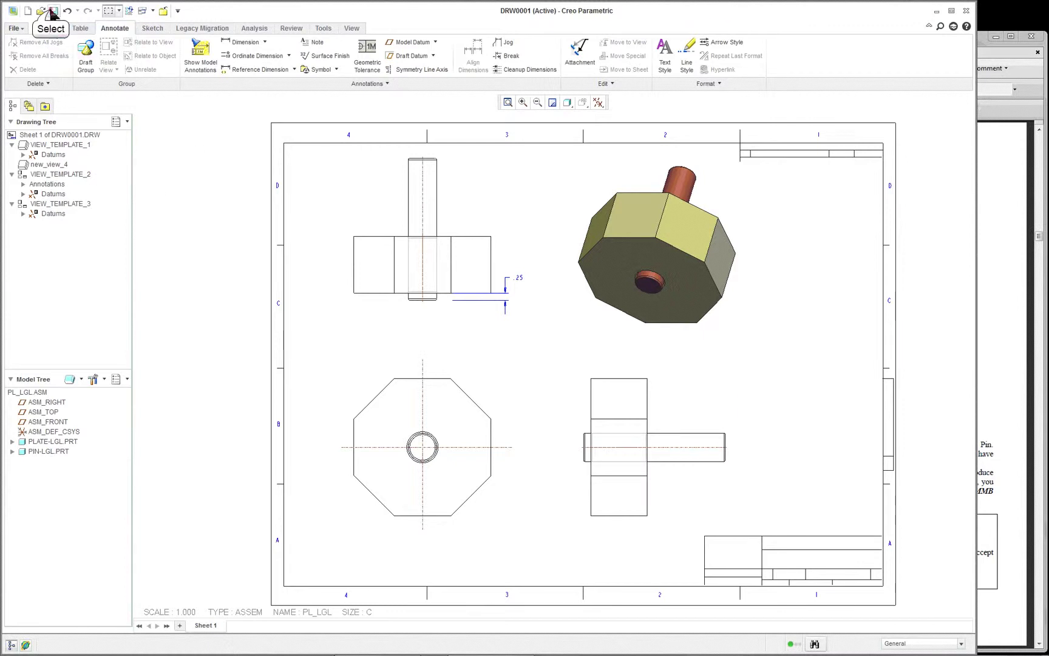
Close the DRW0001 assembly drawing window without saving it.
left_click(53, 11)
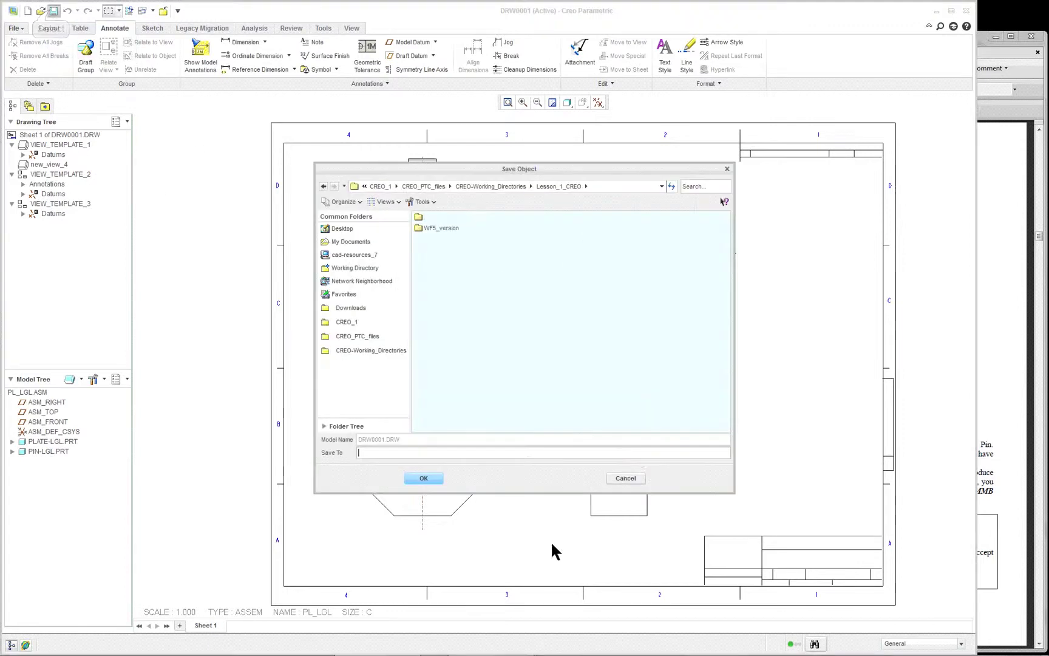
left_click(625, 478)
left_click(12, 28)
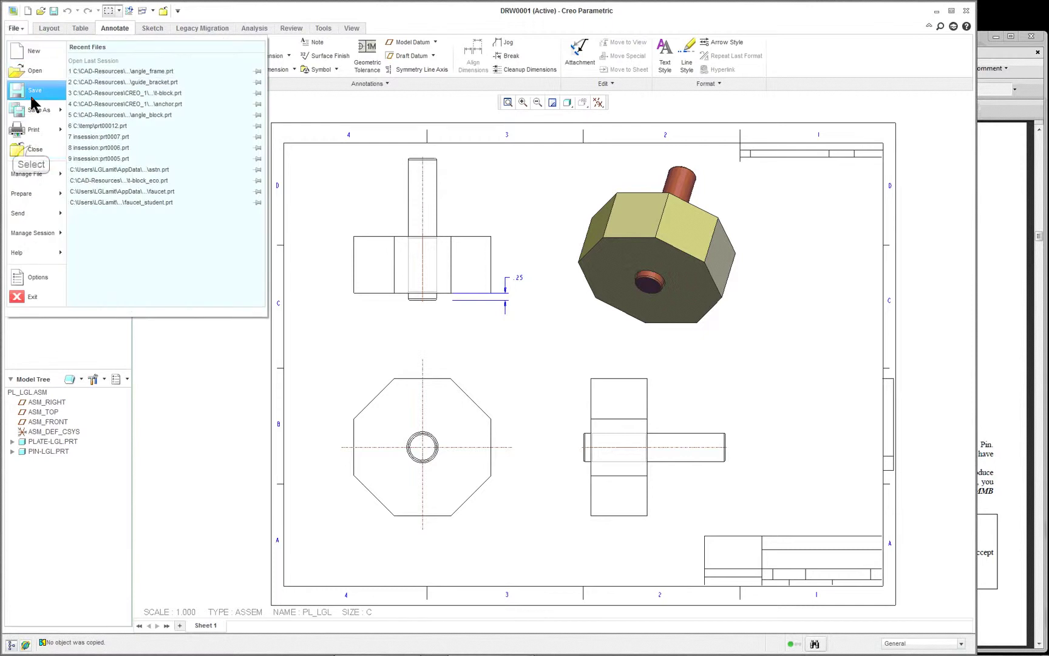
left_click(348, 29)
left_click(348, 30)
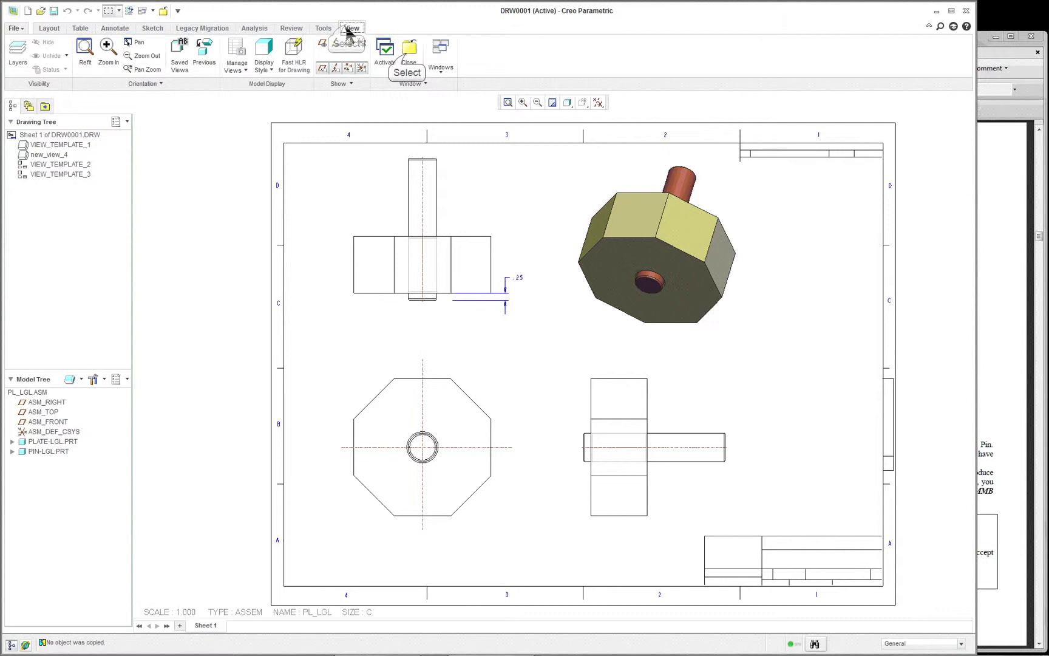
left_click(409, 48)
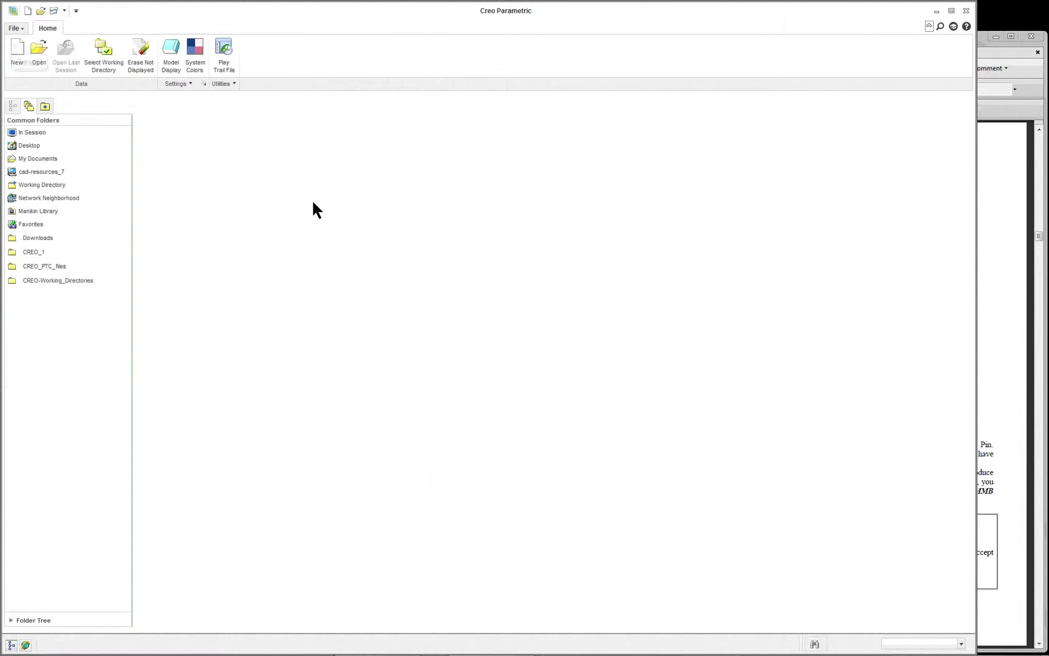
Start a new drawing named plate-lgl using the default template.
left_click(17, 51)
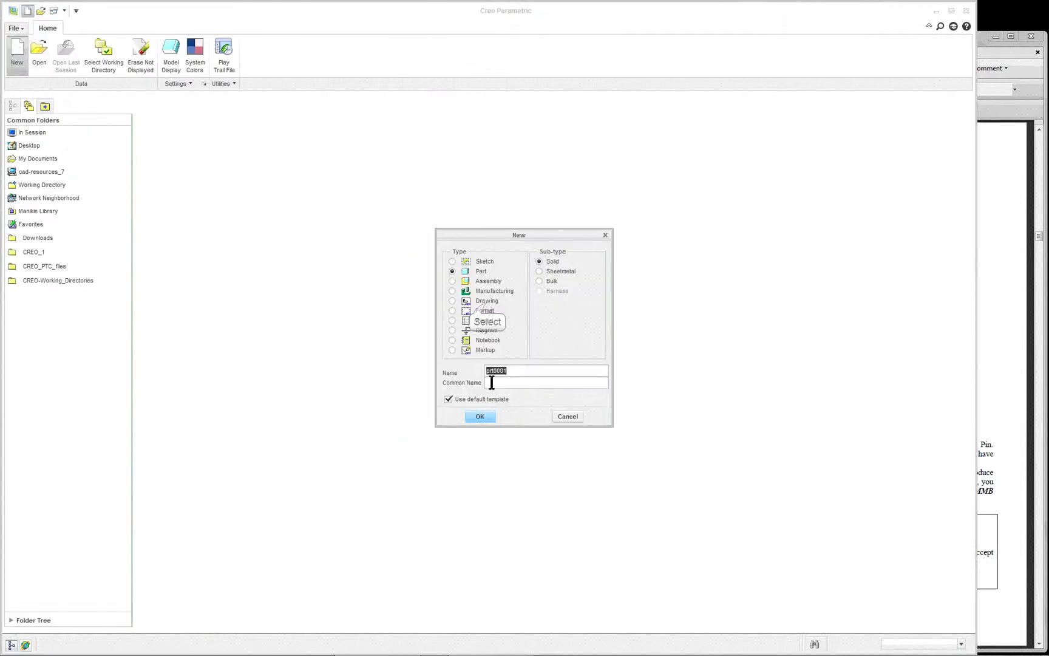
left_click(487, 300)
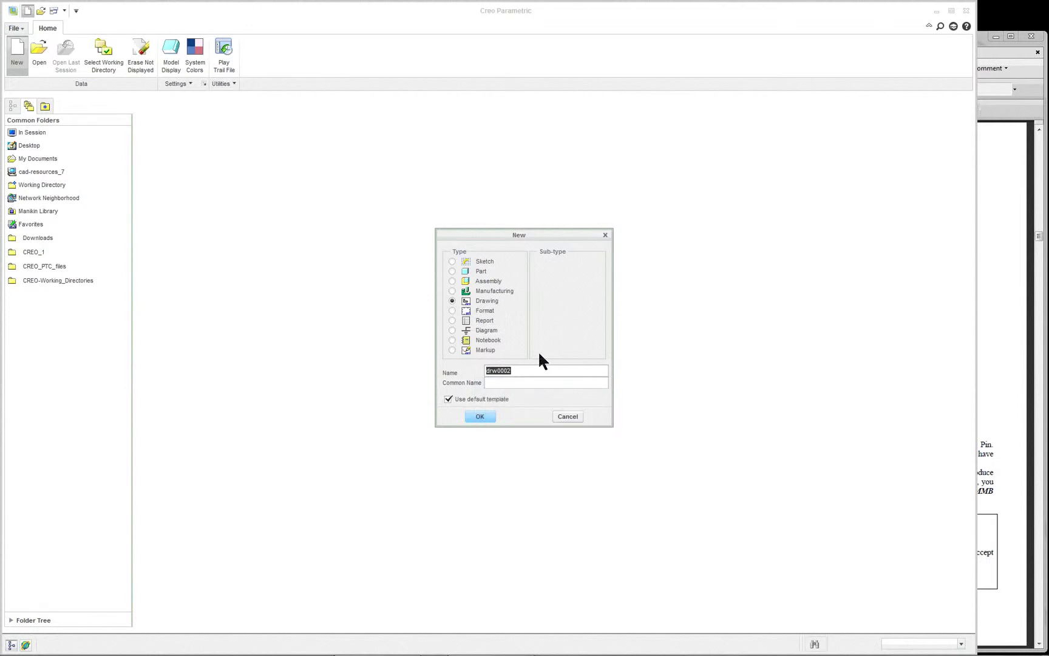
type("plate-lgl")
left_click(488, 415)
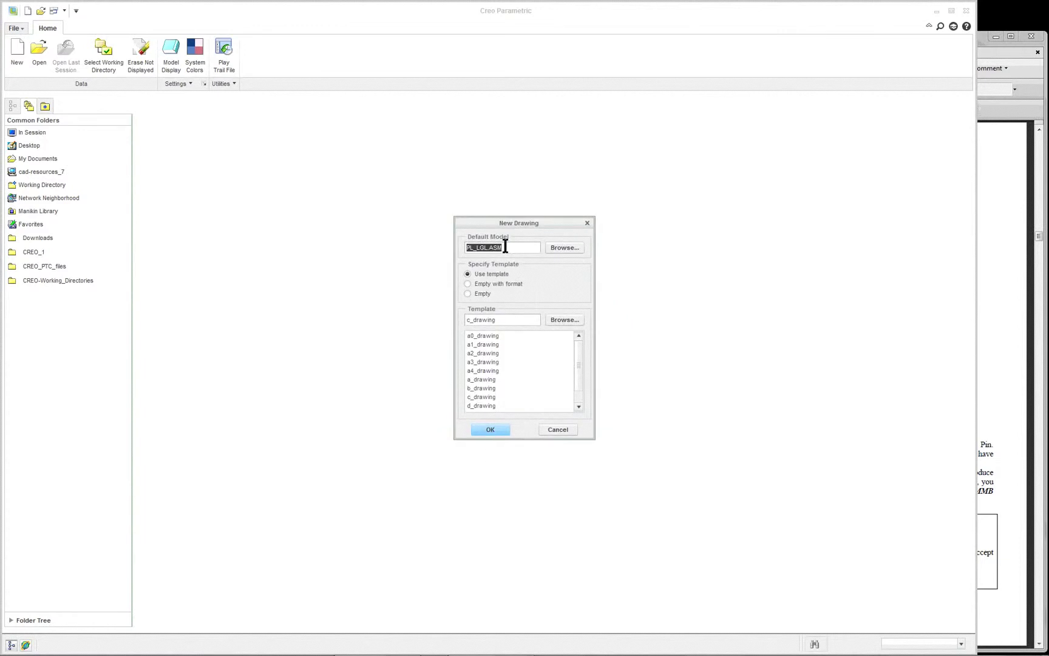
Browse the in-session models for the default model, pick plate-lgl.prt, and enlarge the file browser with its preview shown.
left_click(561, 248)
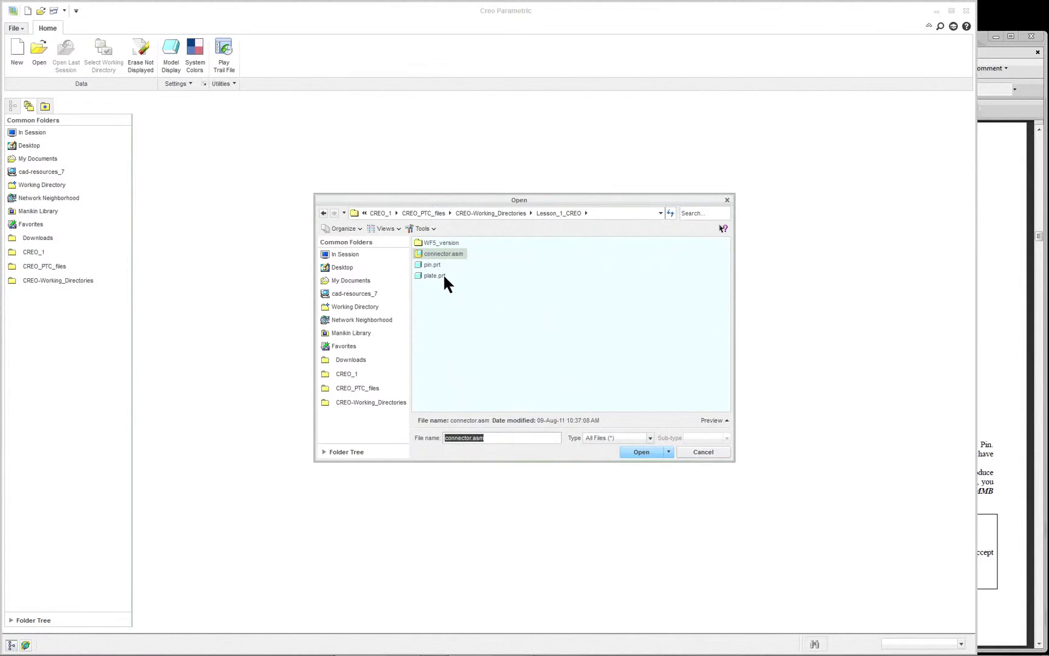
left_click(353, 257)
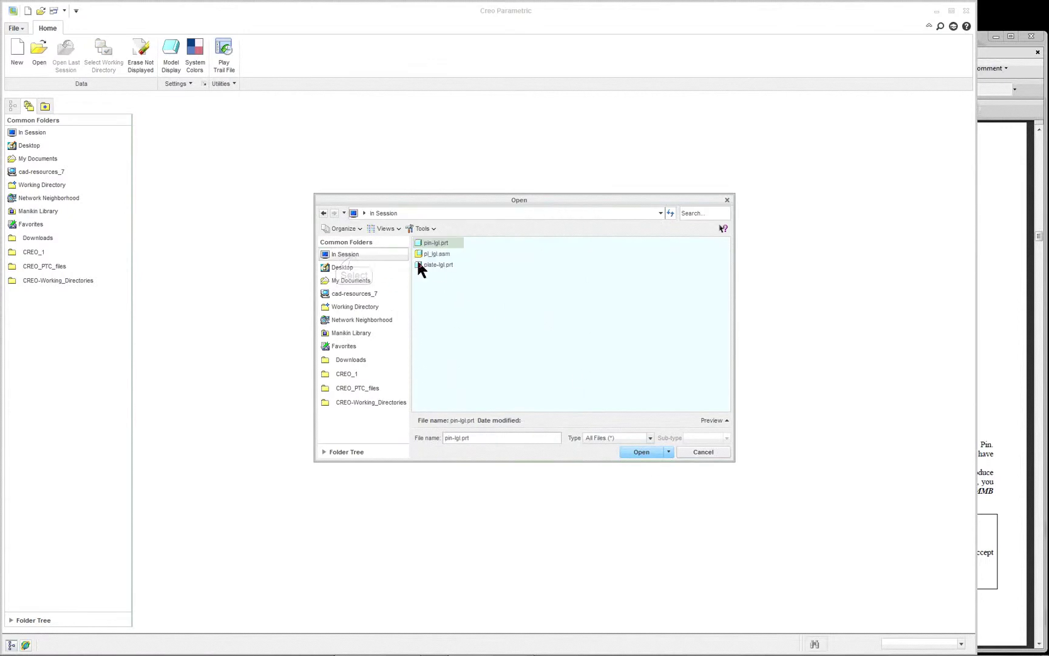
left_click(442, 266)
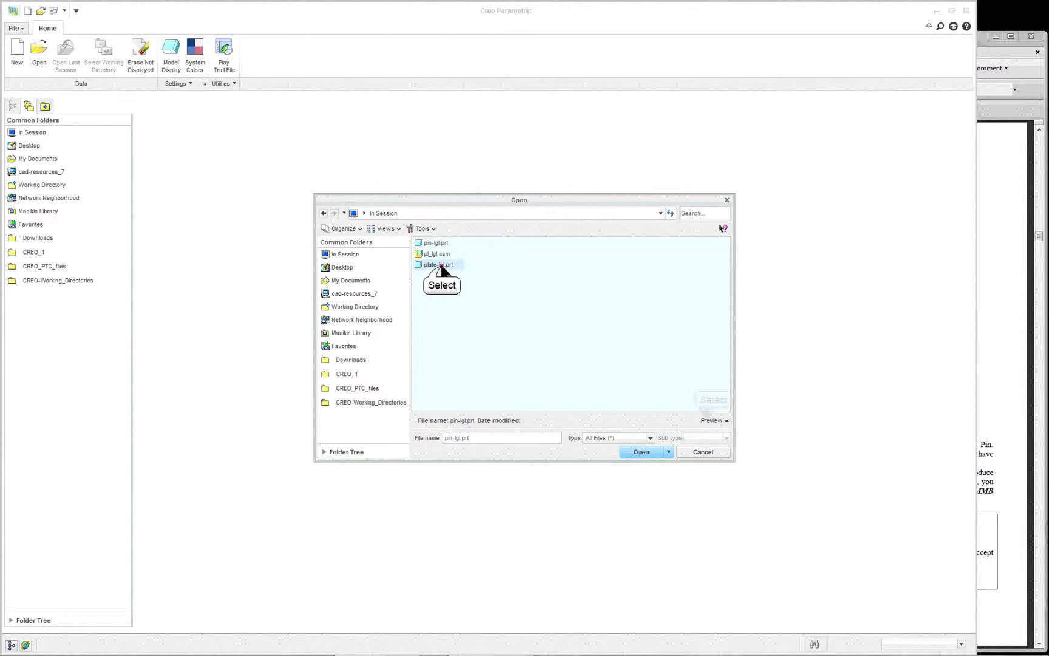
left_click(712, 420)
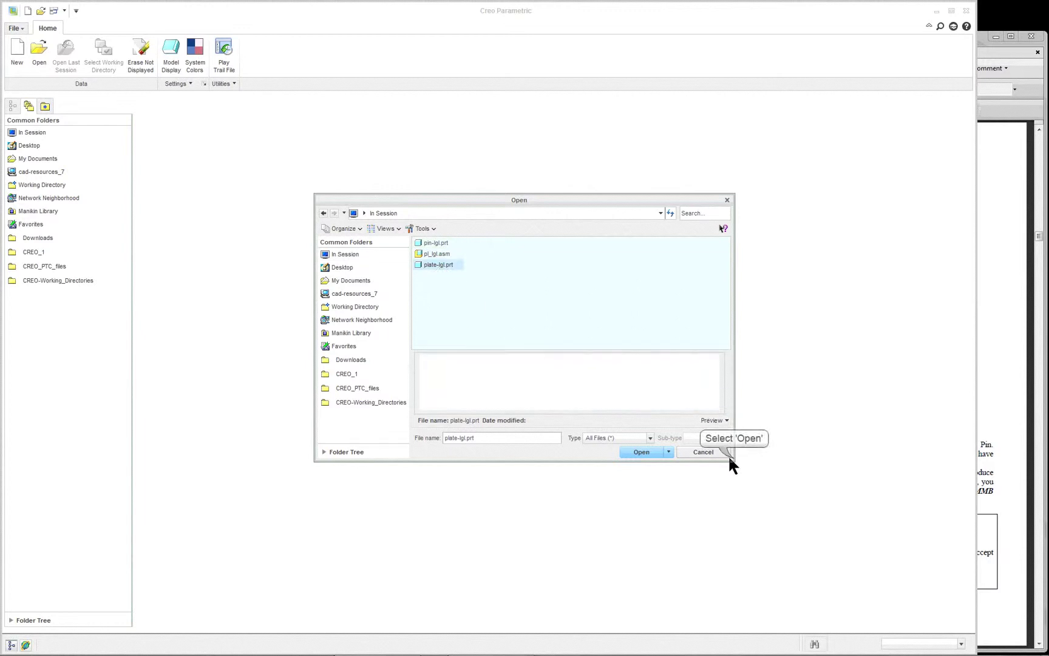
left_click_drag(733, 459, 864, 598)
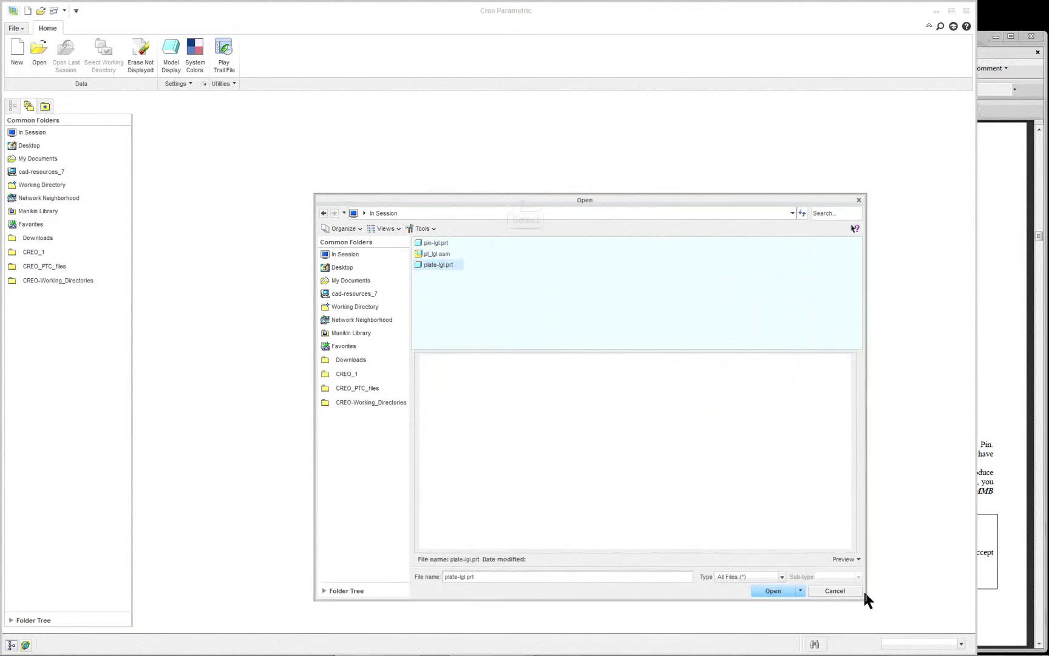
left_click_drag(526, 204, 443, 140)
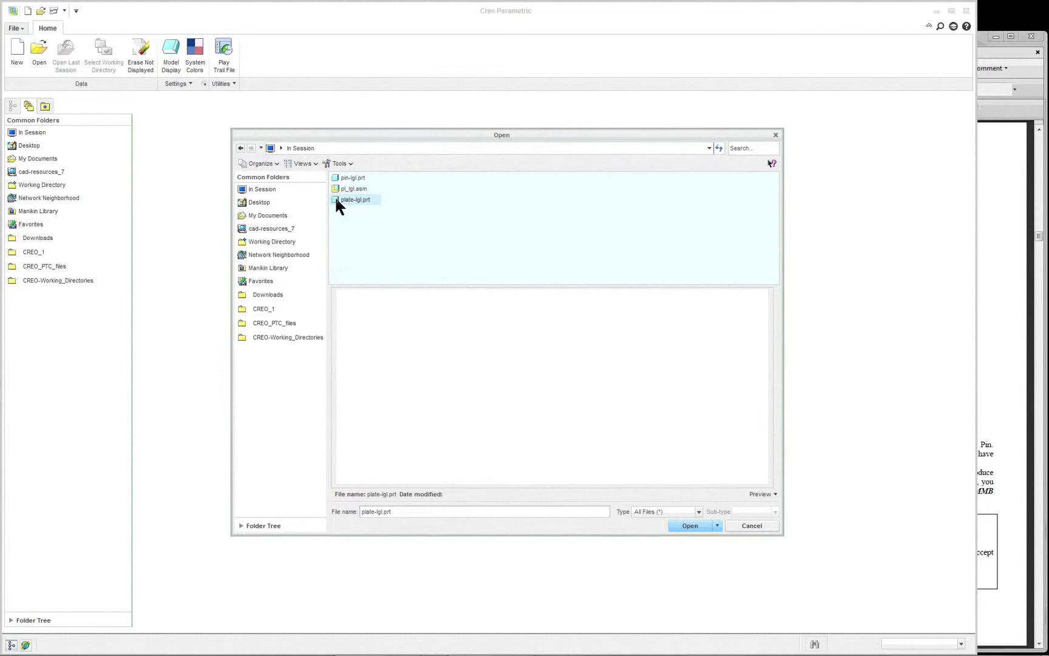
Preview pin.prt and plate.prt in the working directory and return to the in-session models.
left_click(281, 242)
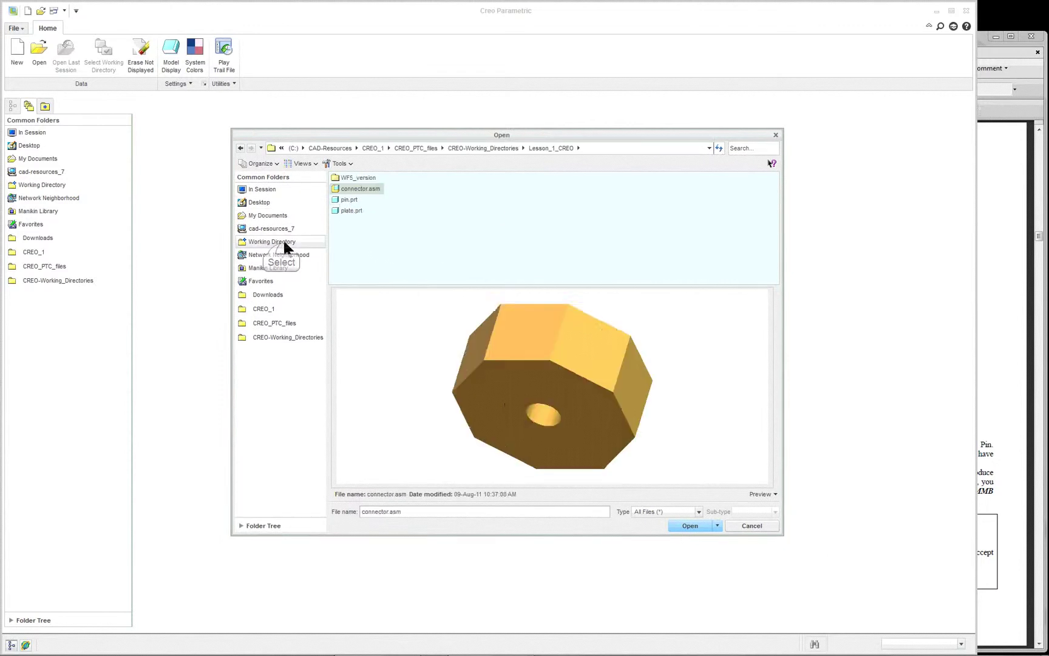
left_click(348, 200)
left_click(351, 211)
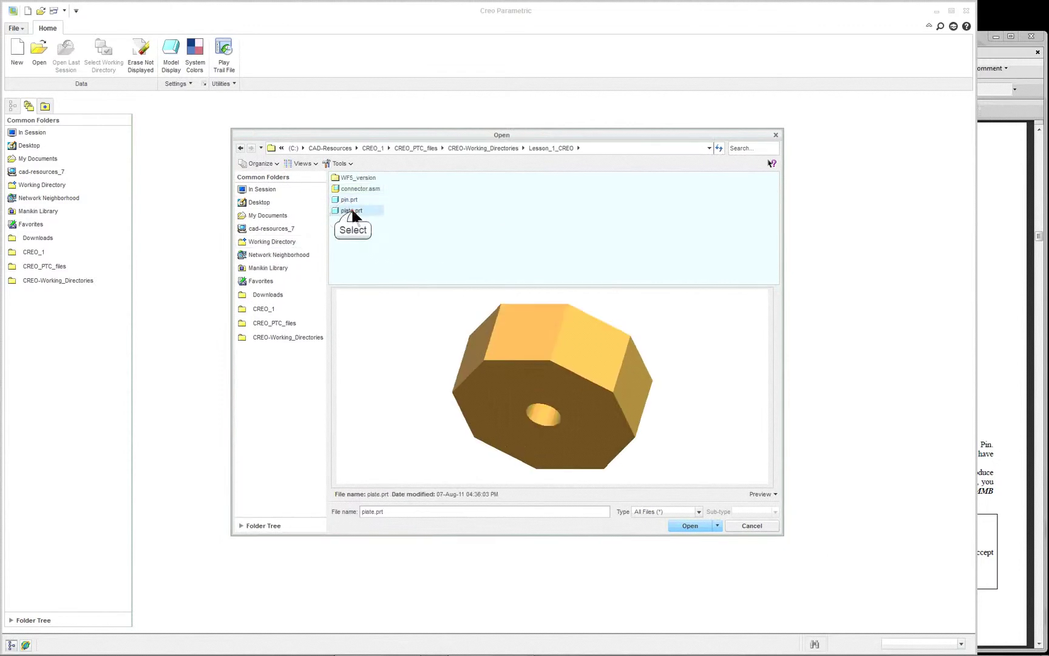
left_click(267, 189)
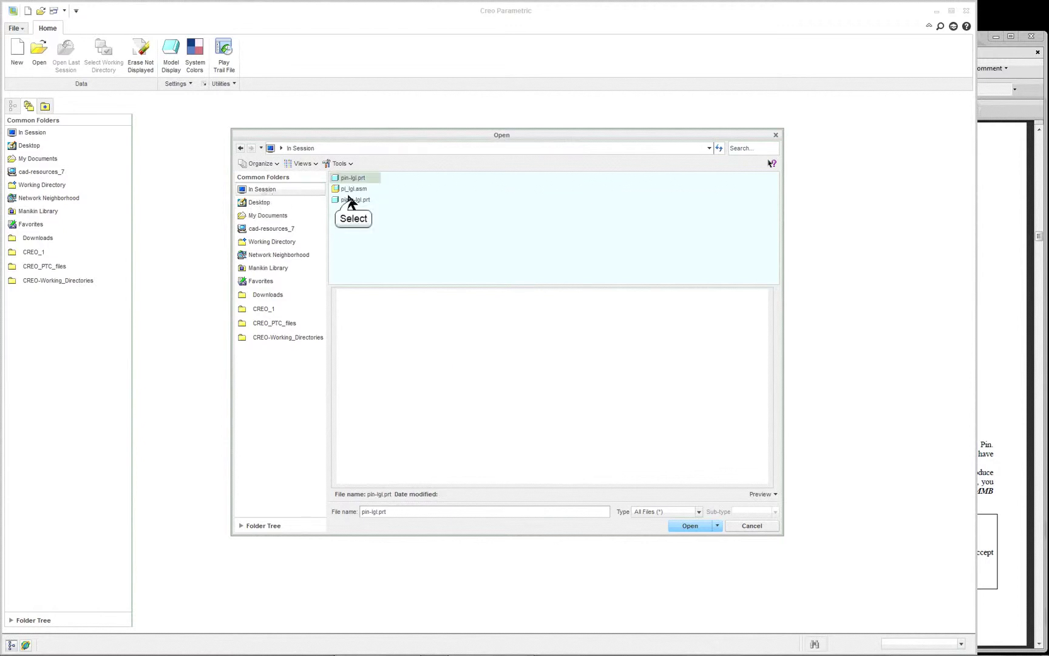
Choose plate-lgl.prt from the in-session models and create the drawing from the c_drawing template.
left_click(352, 200)
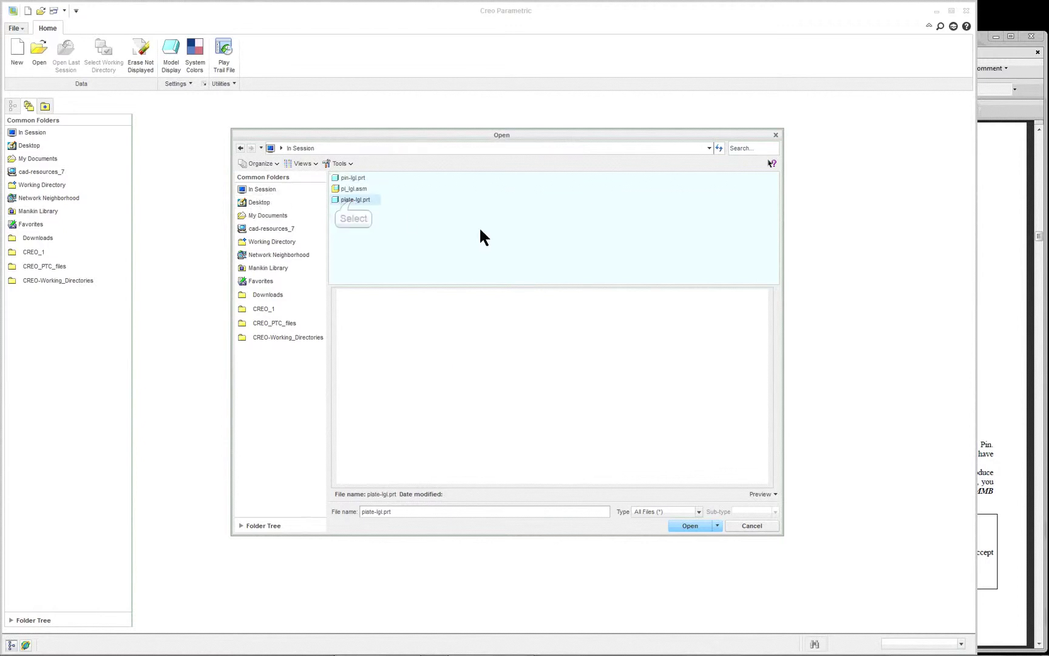
left_click(691, 523)
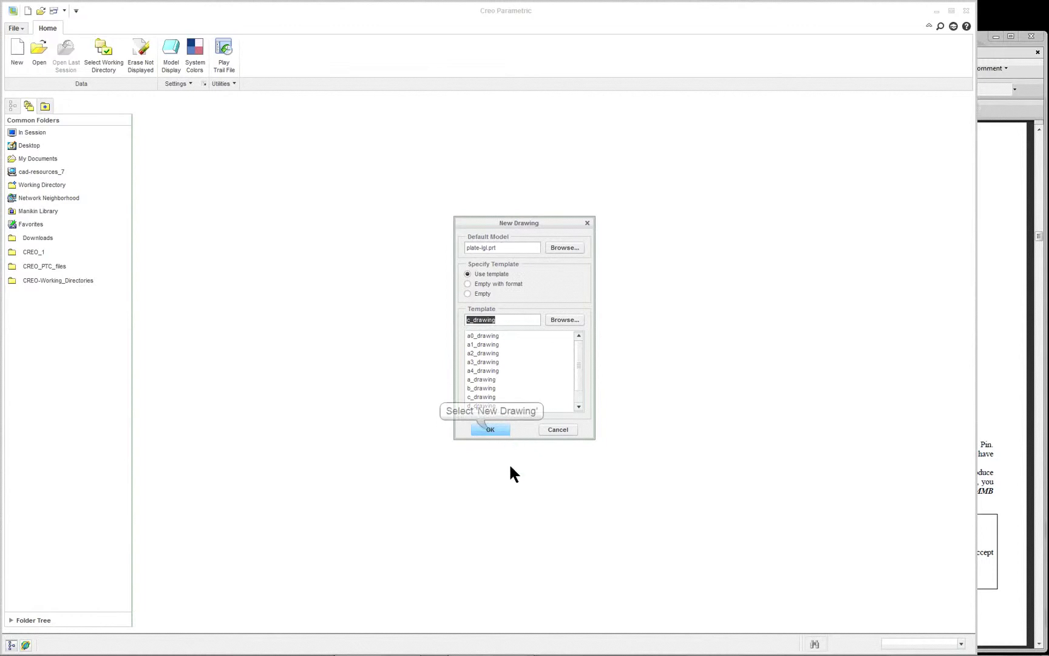
left_click(492, 432)
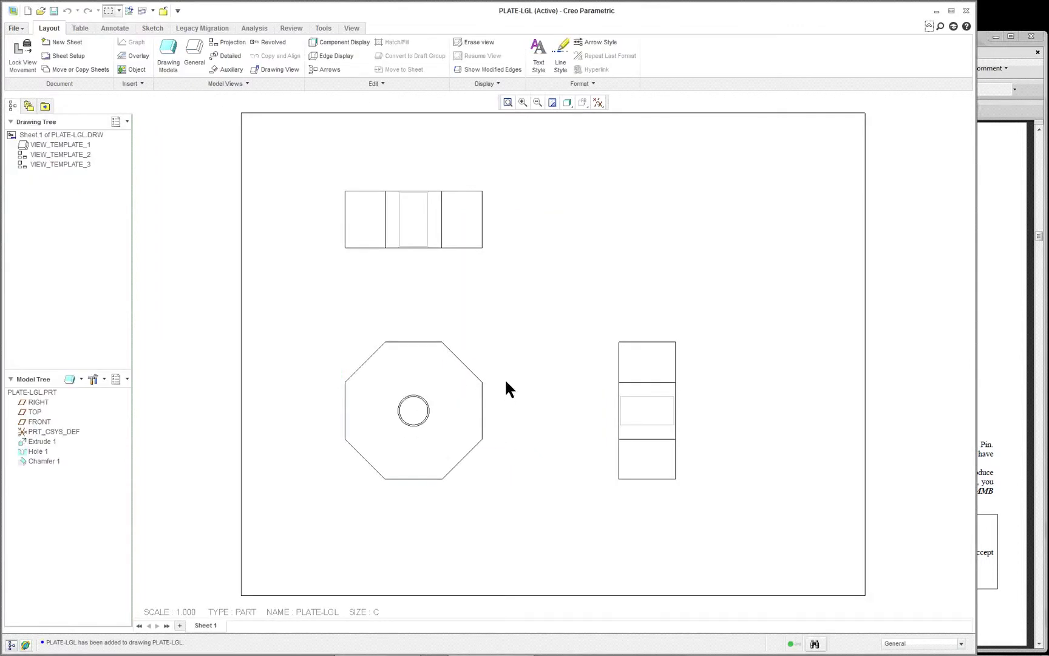
Change the format of Sheet 1 to B Size in the sheet setup.
right_click(520, 294)
left_click(542, 403)
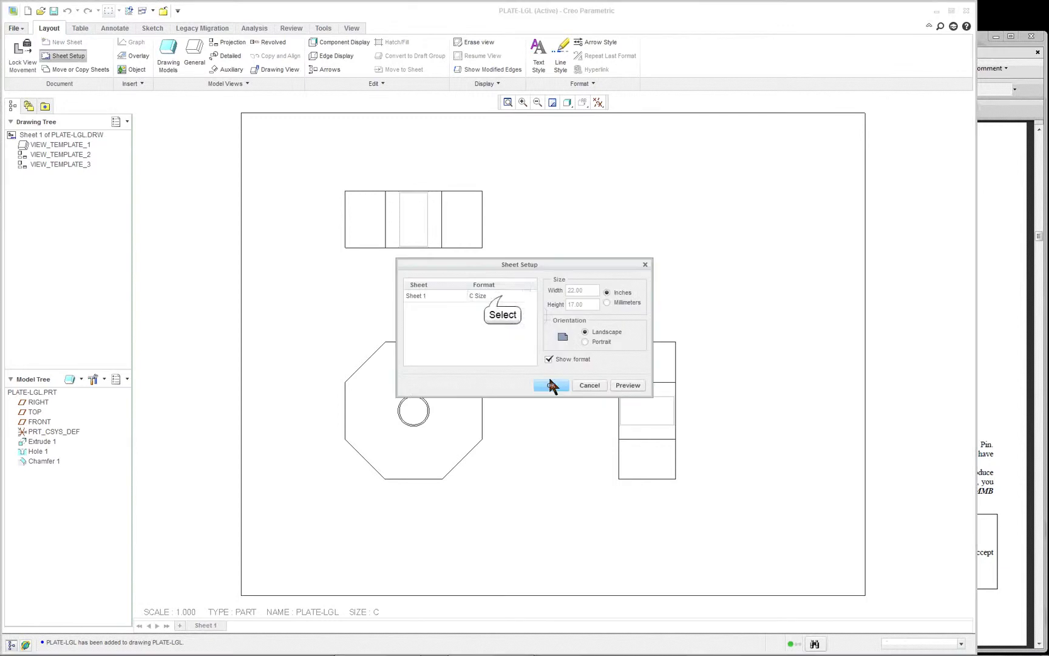
left_click(527, 295)
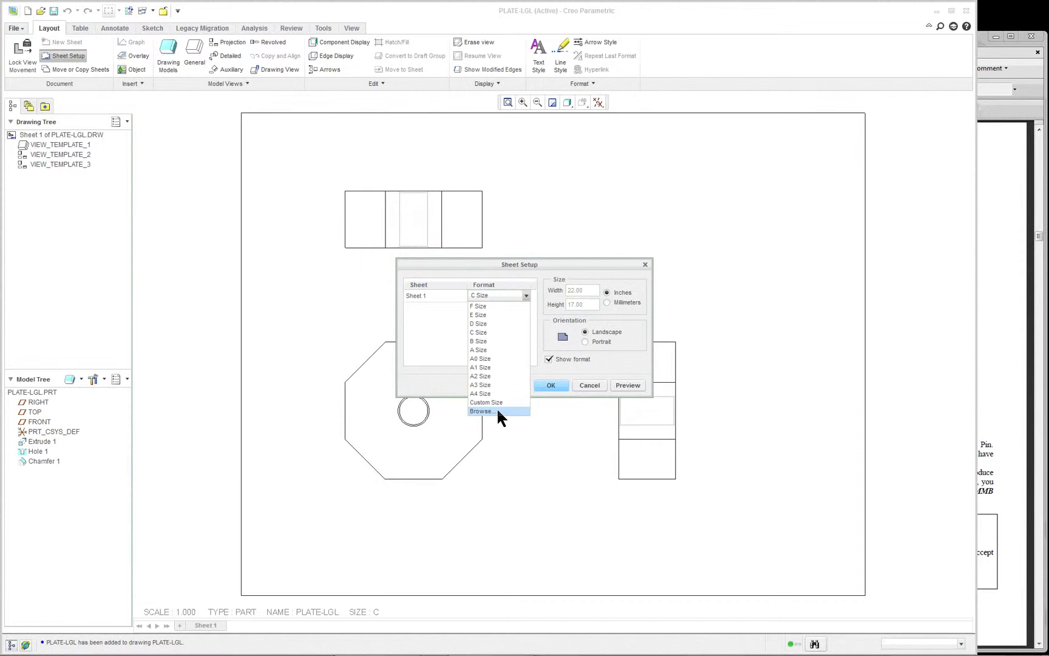
left_click(487, 341)
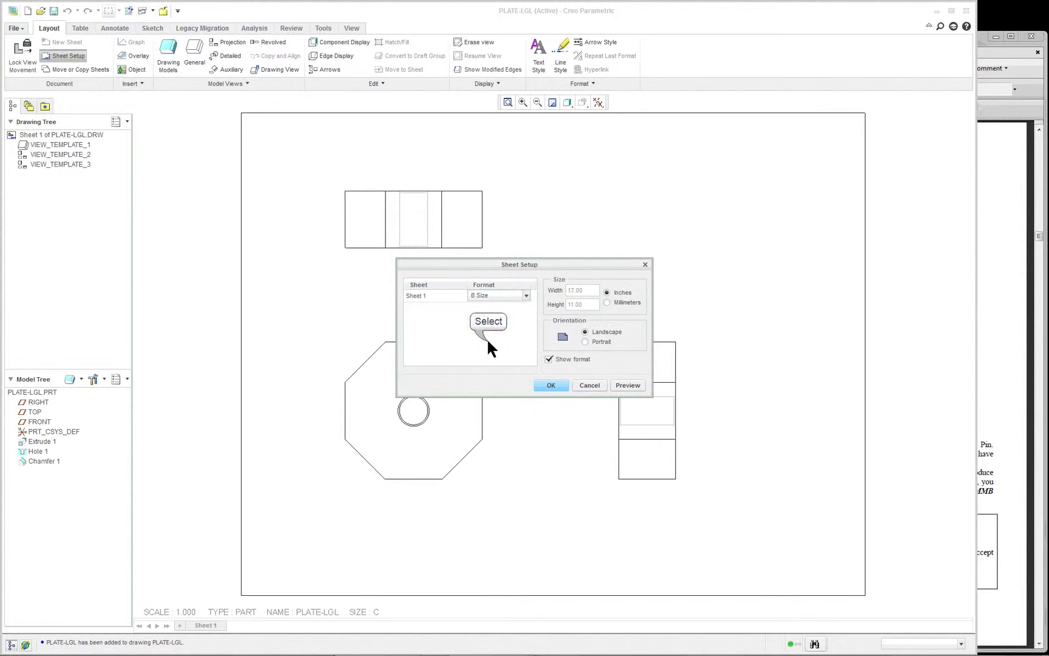
left_click(557, 382)
Delete the projected top view that lies above the sheet border.
scroll(713, 326, "up", 4)
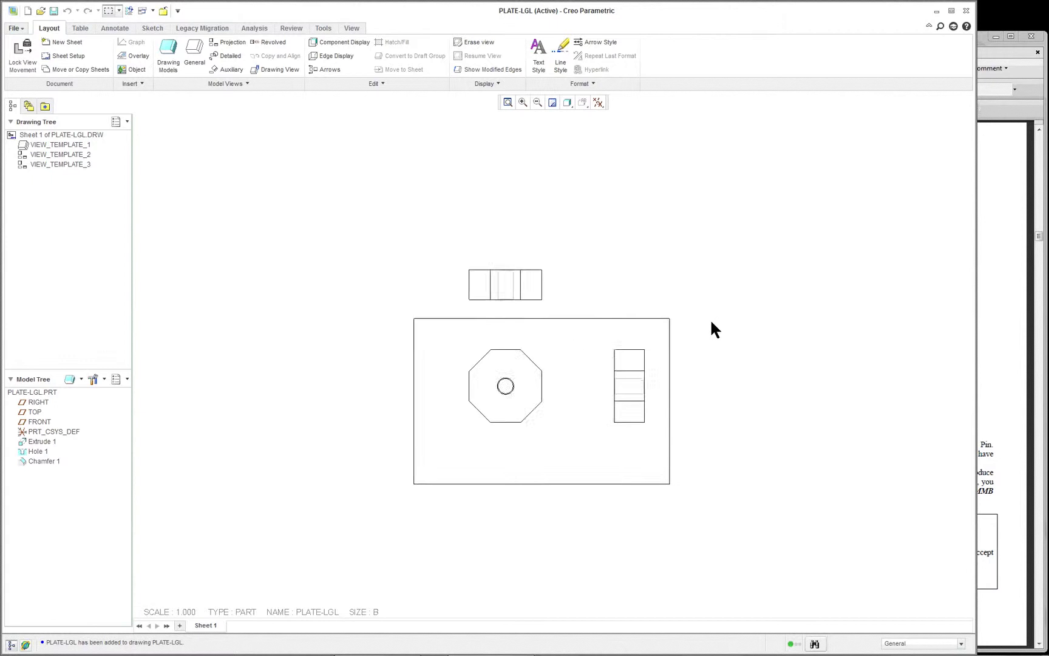
left_click(480, 271)
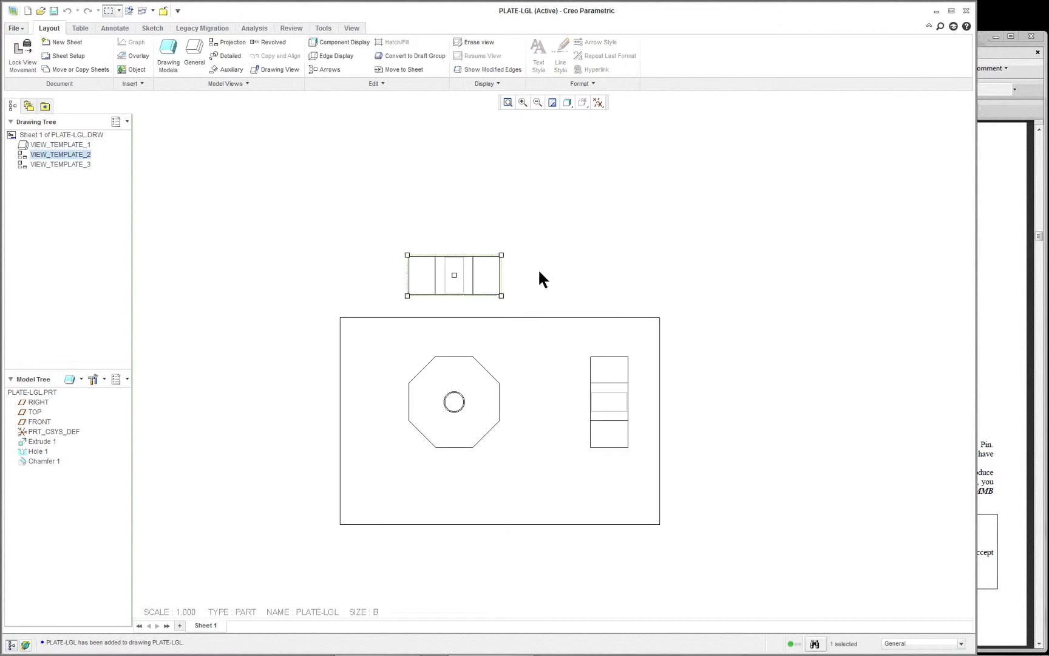
right_click(539, 272)
left_click(545, 282)
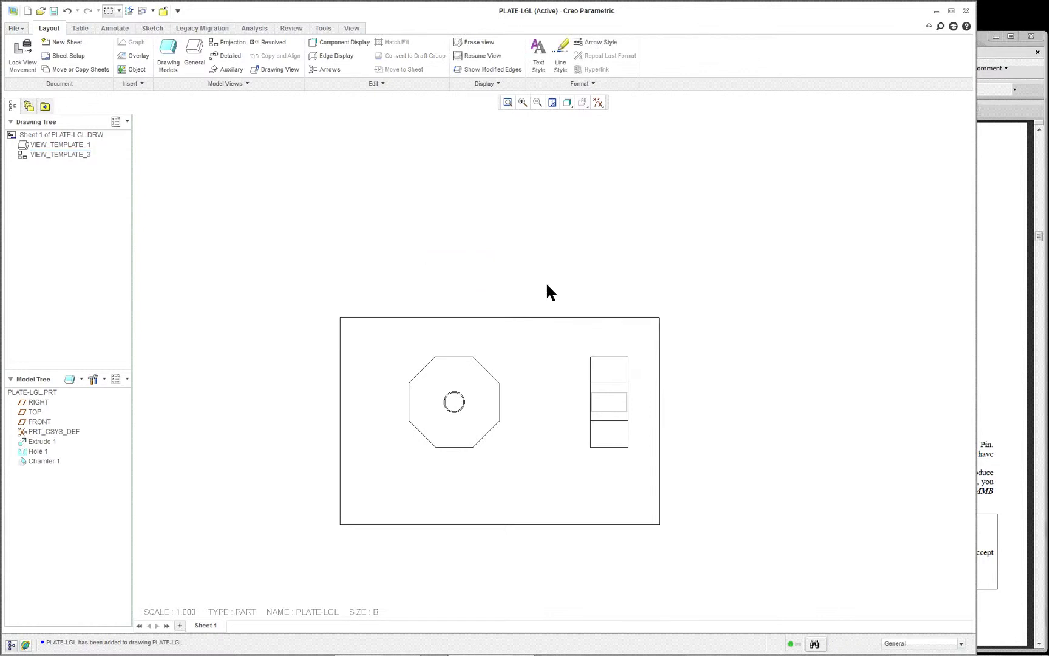
Shift the octagonal front view down and to the left and move the side view closer to it.
scroll(631, 547, "up", 1)
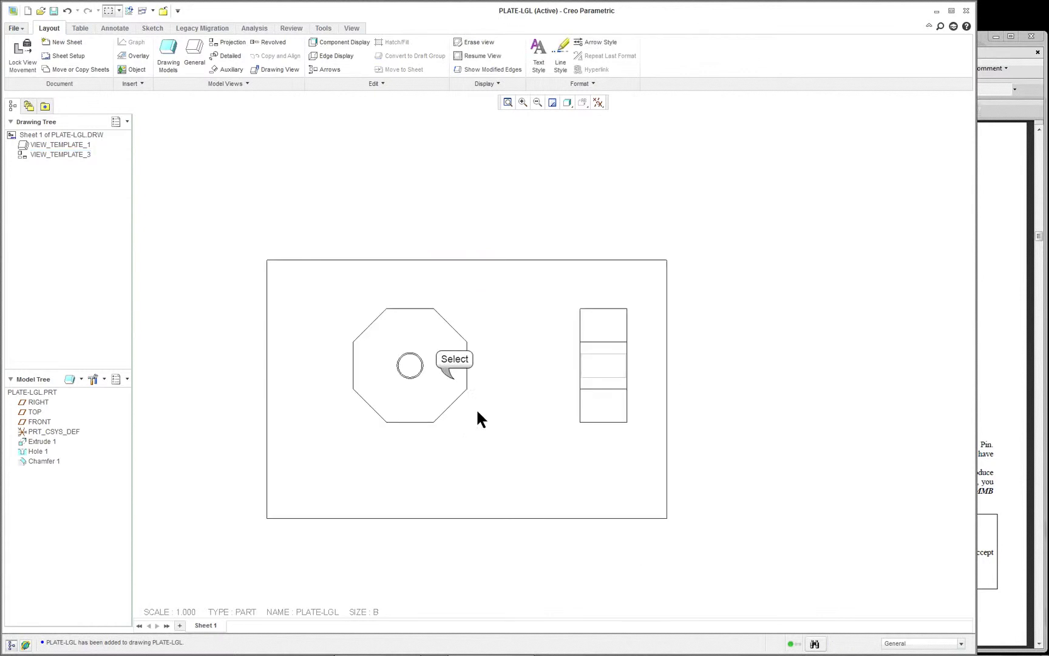
left_click(454, 379)
left_click_drag(454, 379, 427, 411)
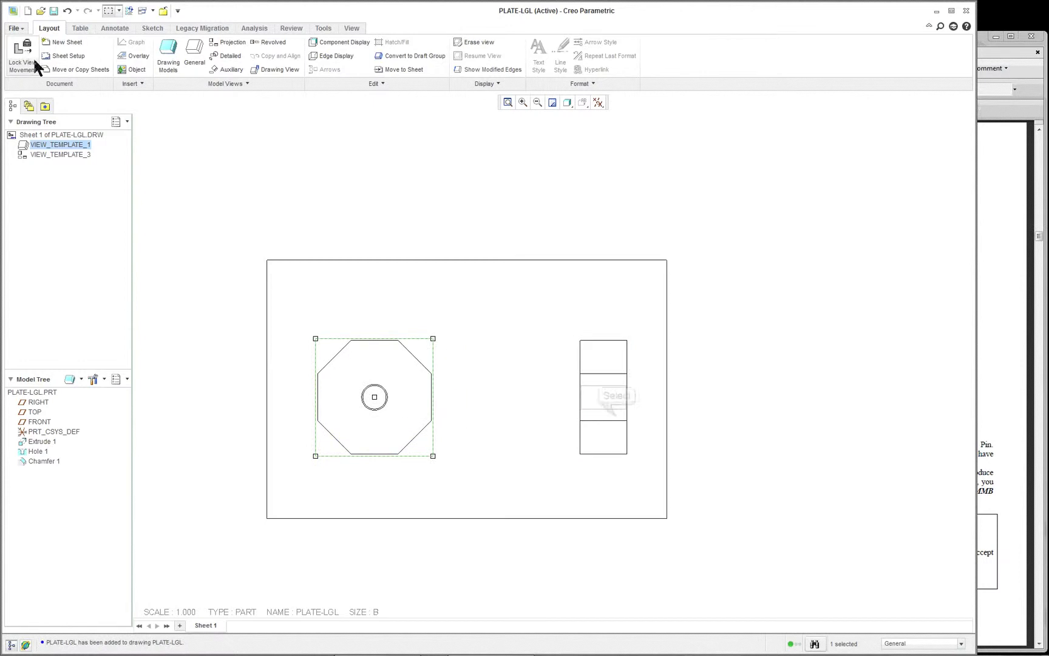
left_click(613, 402)
left_click_drag(615, 403, 550, 402)
left_click(650, 404)
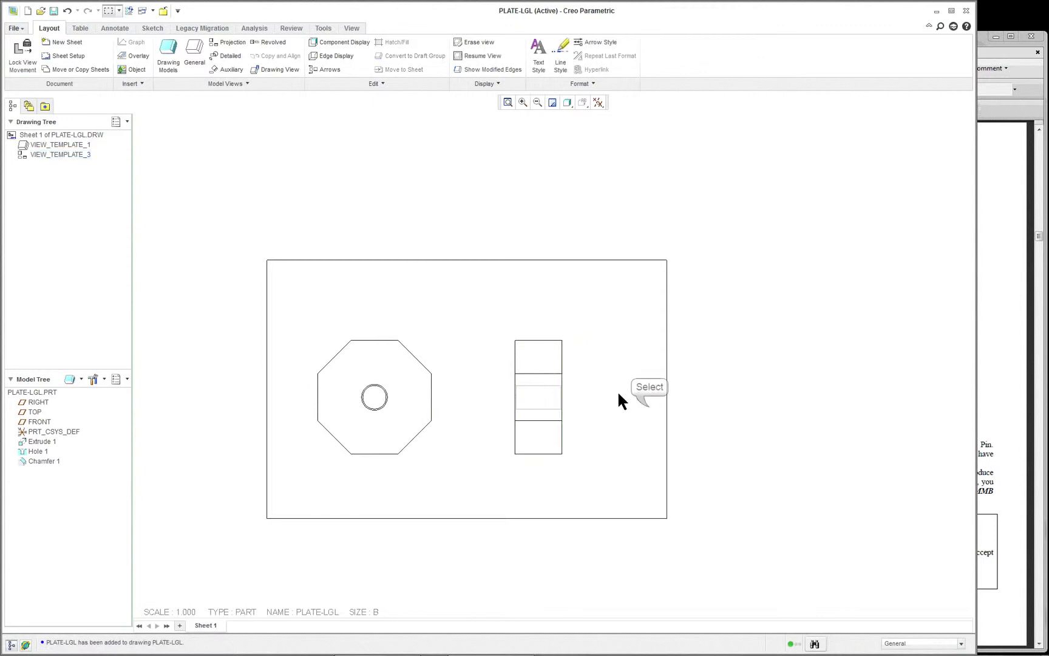
Set the format of Sheet 1 back to C Size.
double_click(345, 610)
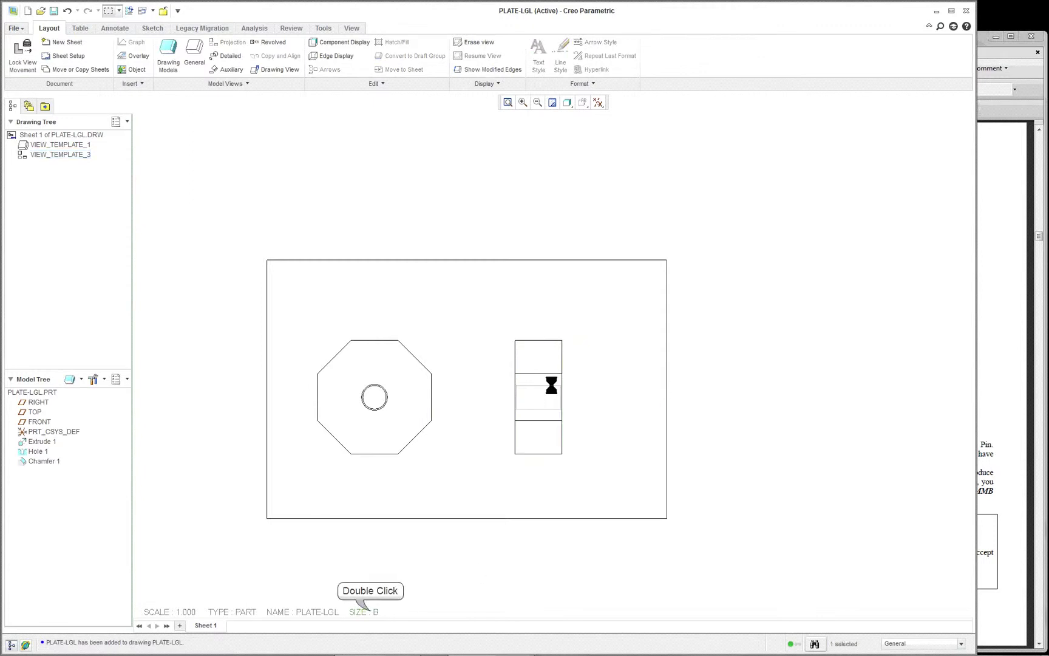
left_click(492, 297)
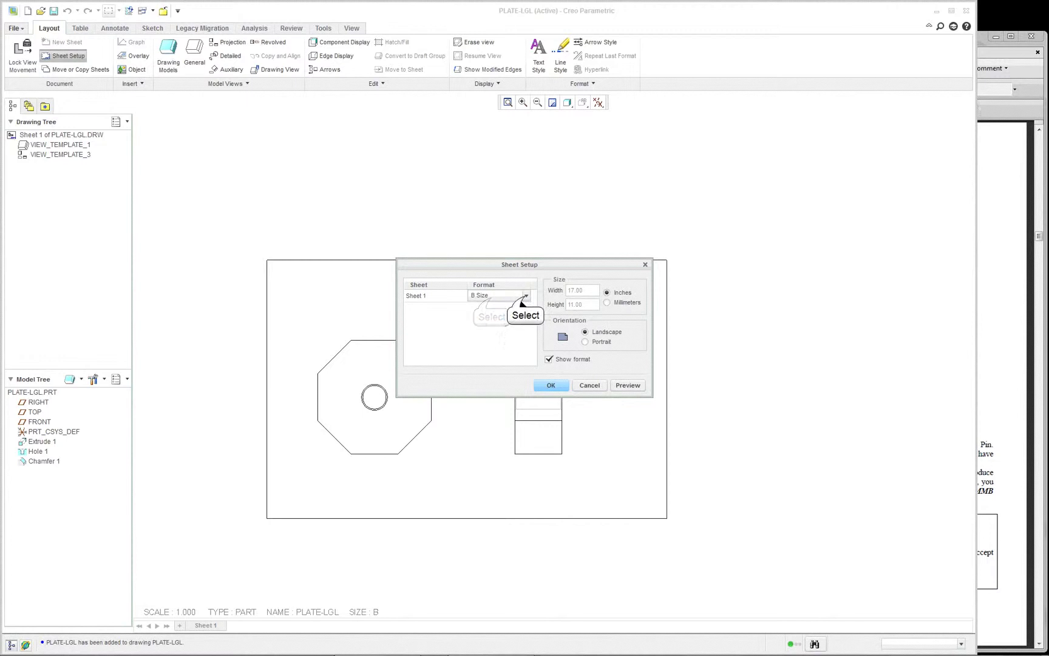
left_click(524, 295)
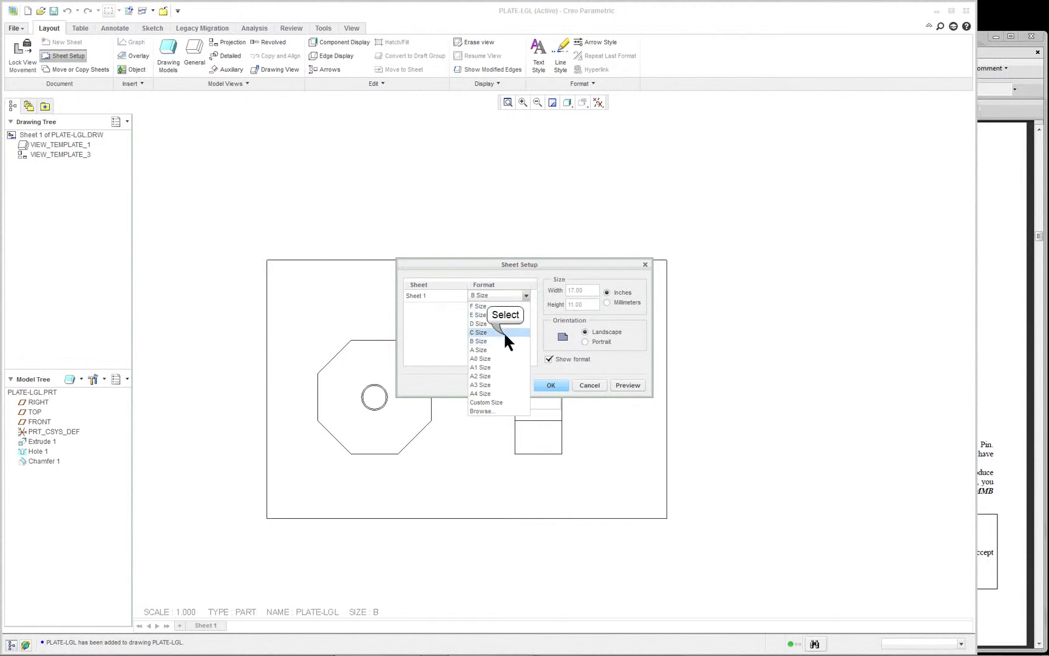
left_click(503, 332)
left_click(550, 385)
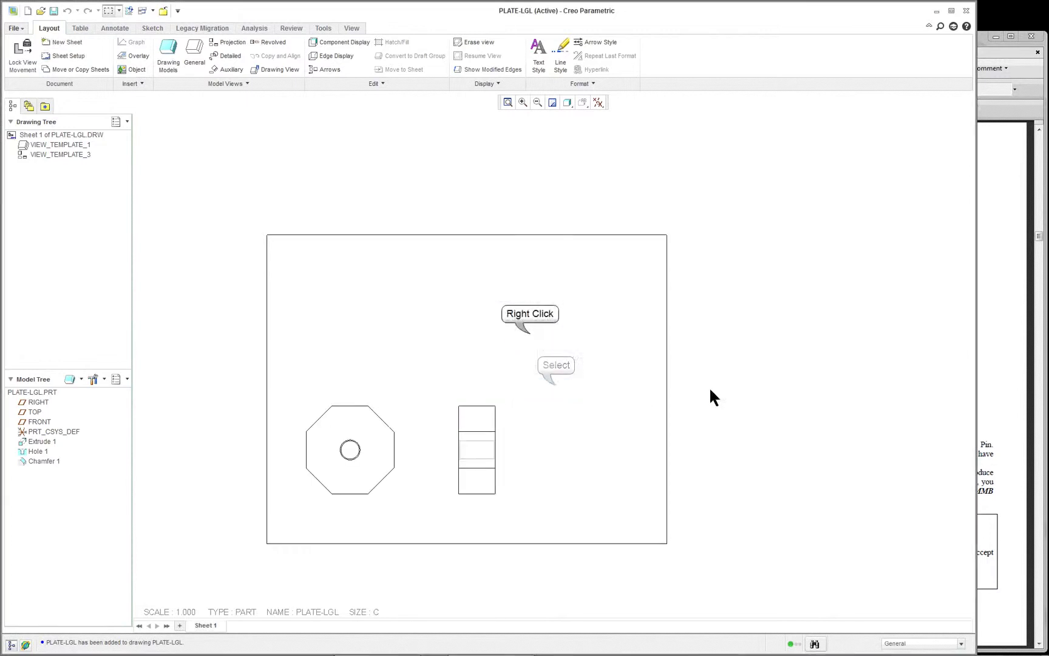
Apply the c.frm system format with border and title block to Sheet 1.
right_click(529, 332)
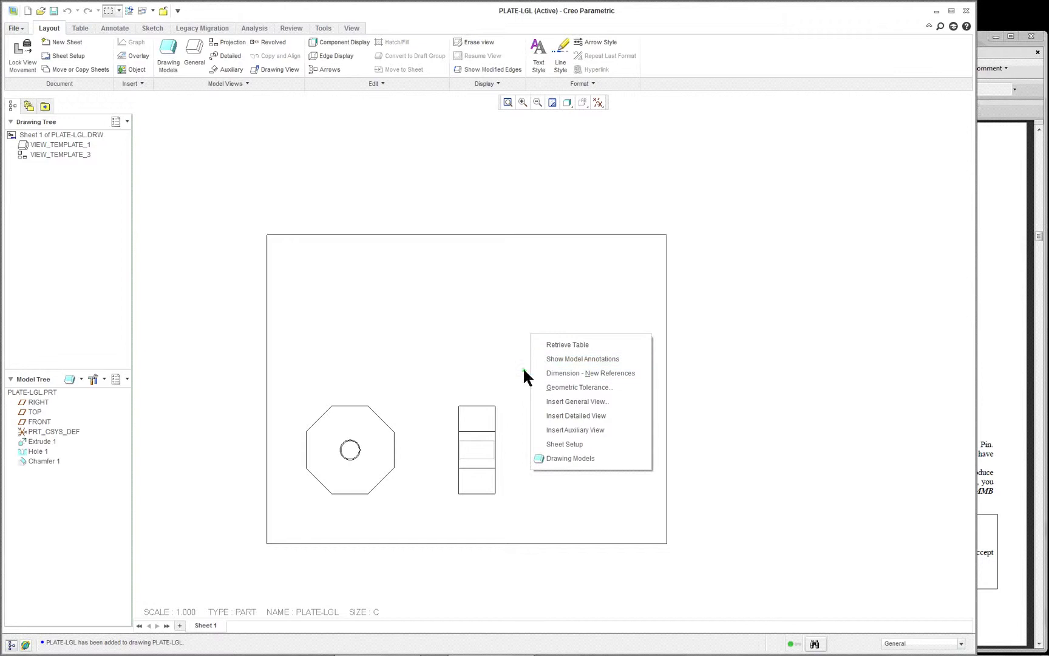
left_click(564, 443)
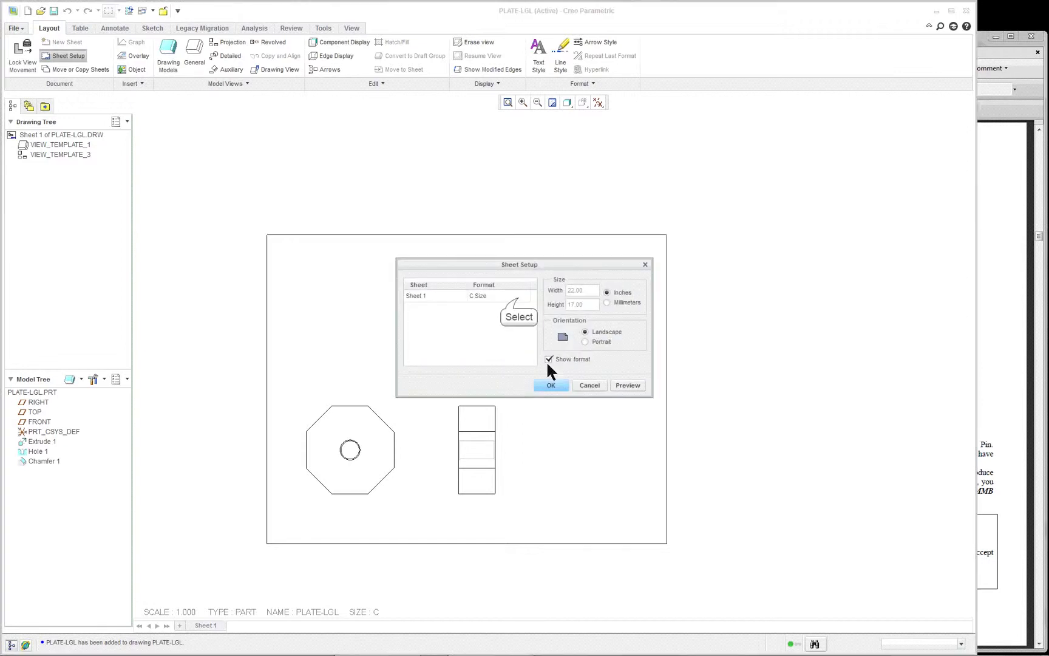
left_click(526, 295)
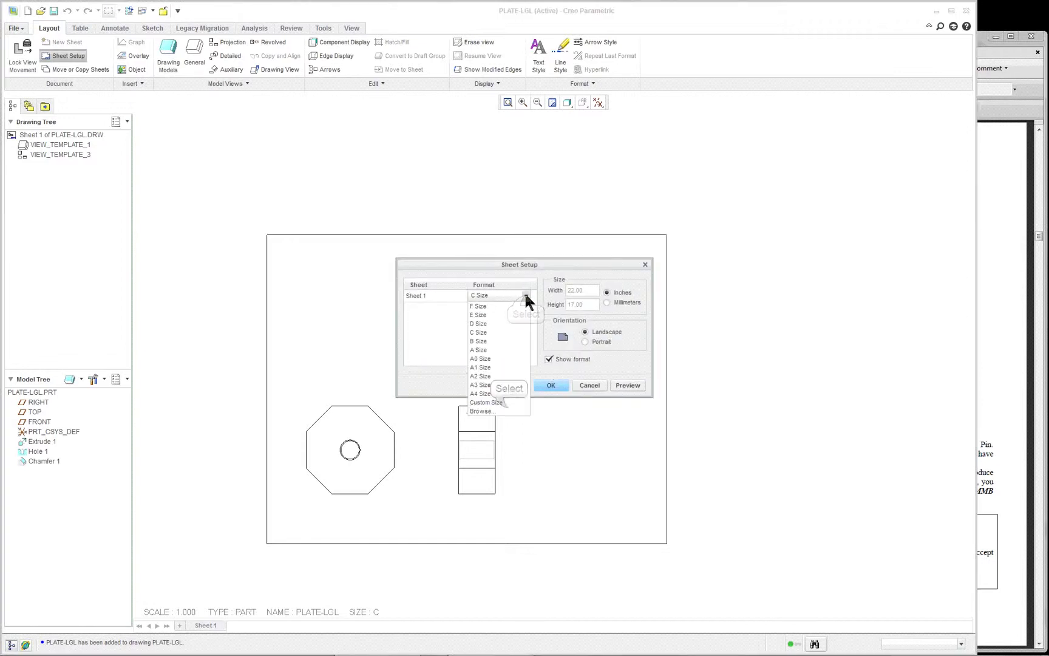
left_click(510, 411)
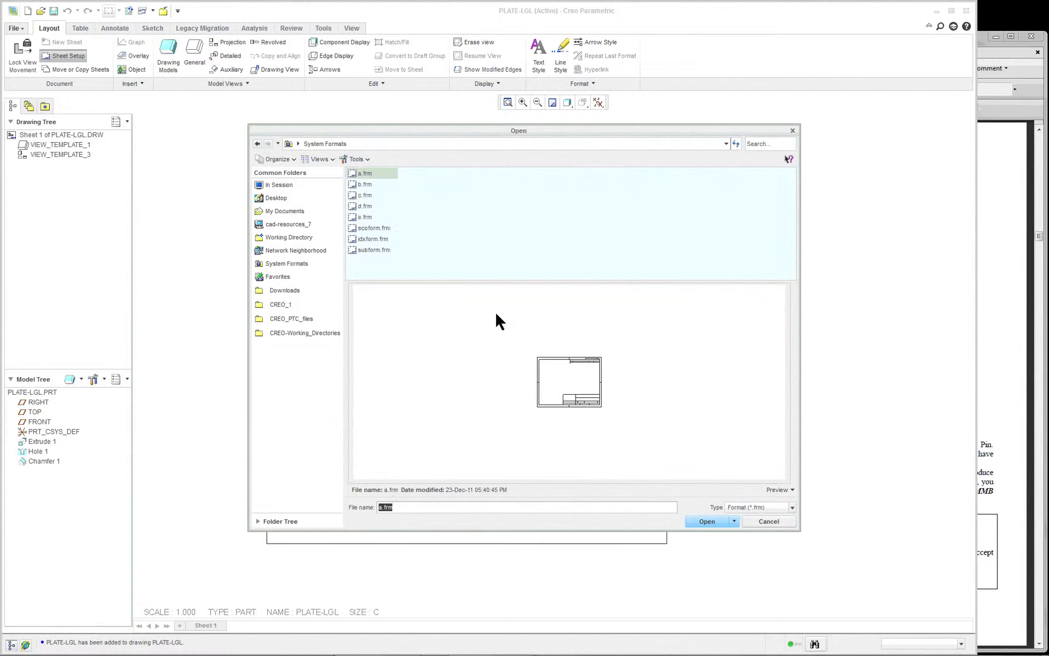
double_click(365, 195)
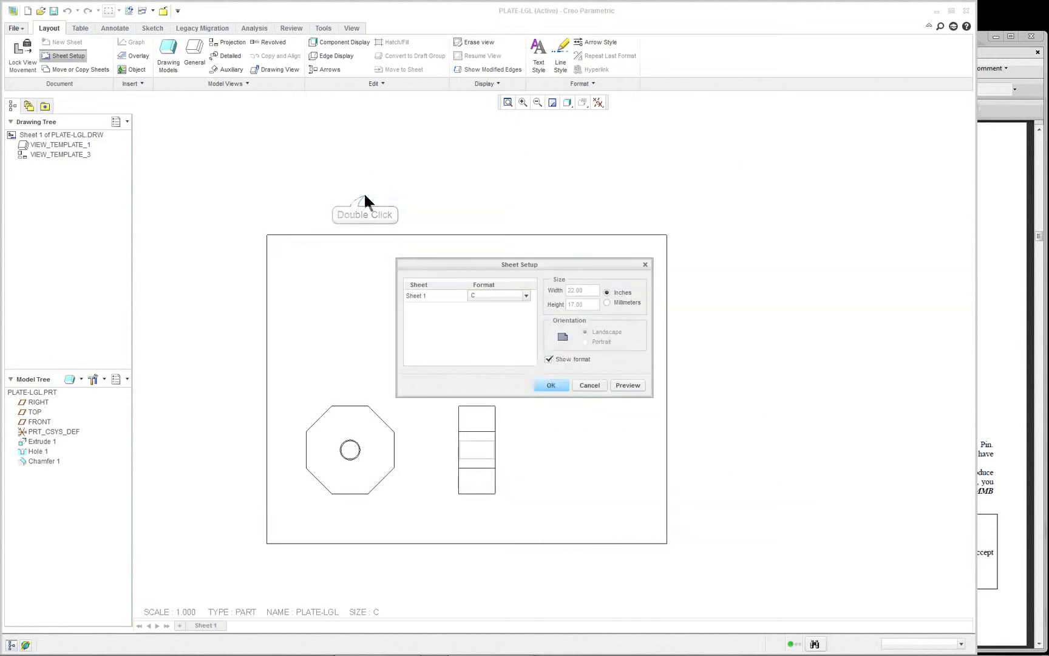
left_click(551, 386)
Reposition the front view slightly higher and inward within the border, and move the side view farther to its right.
left_click(389, 440)
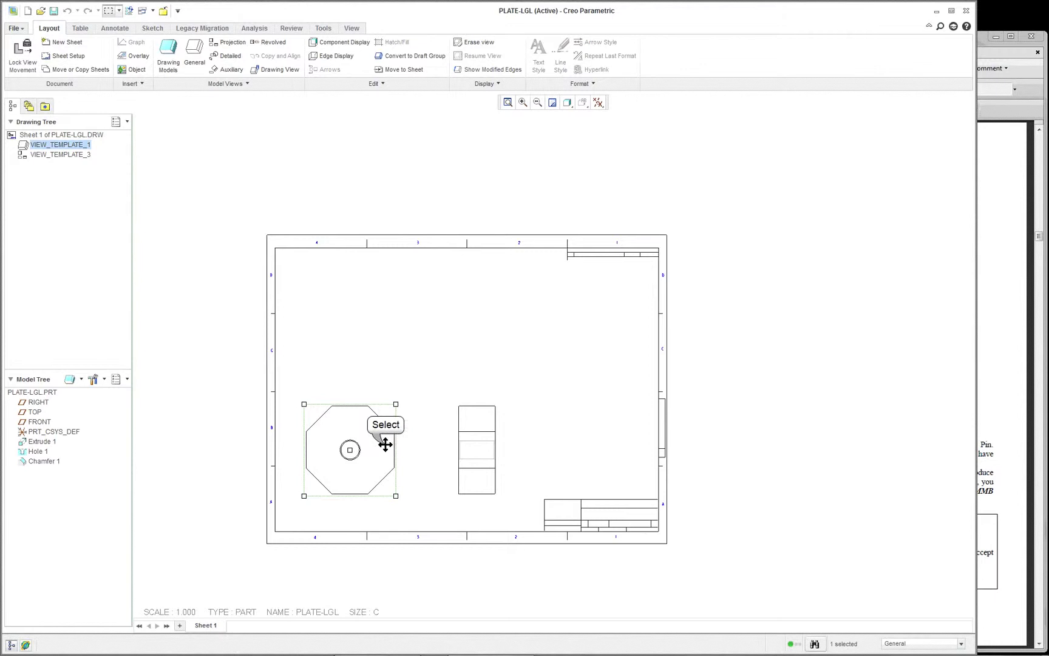
left_click_drag(385, 443, 413, 395)
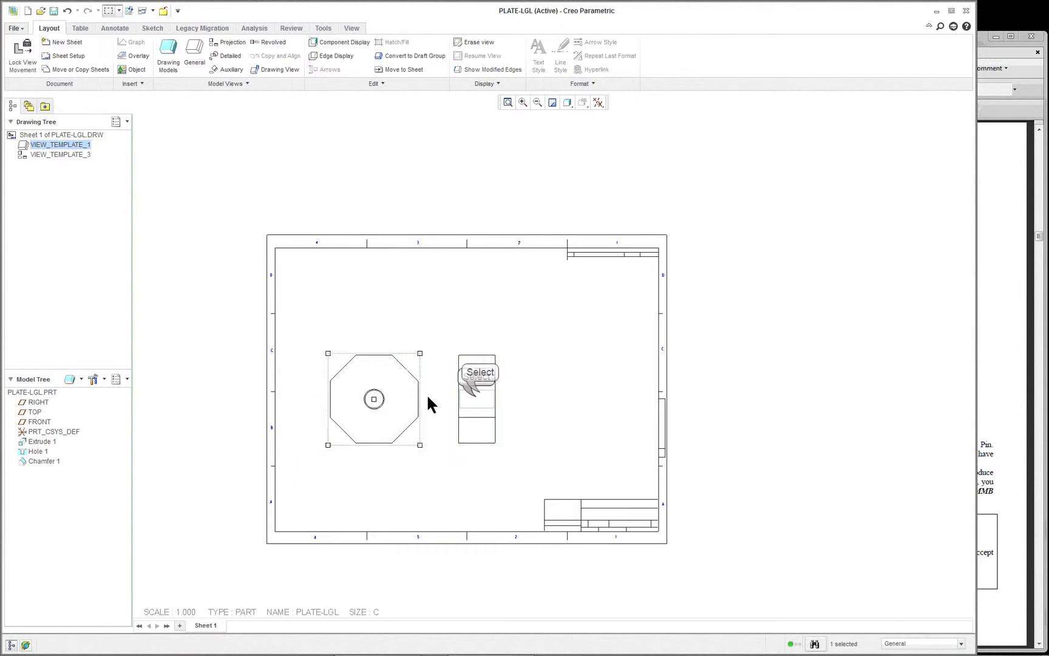
left_click(478, 388)
left_click_drag(478, 392, 510, 395)
left_click(492, 473)
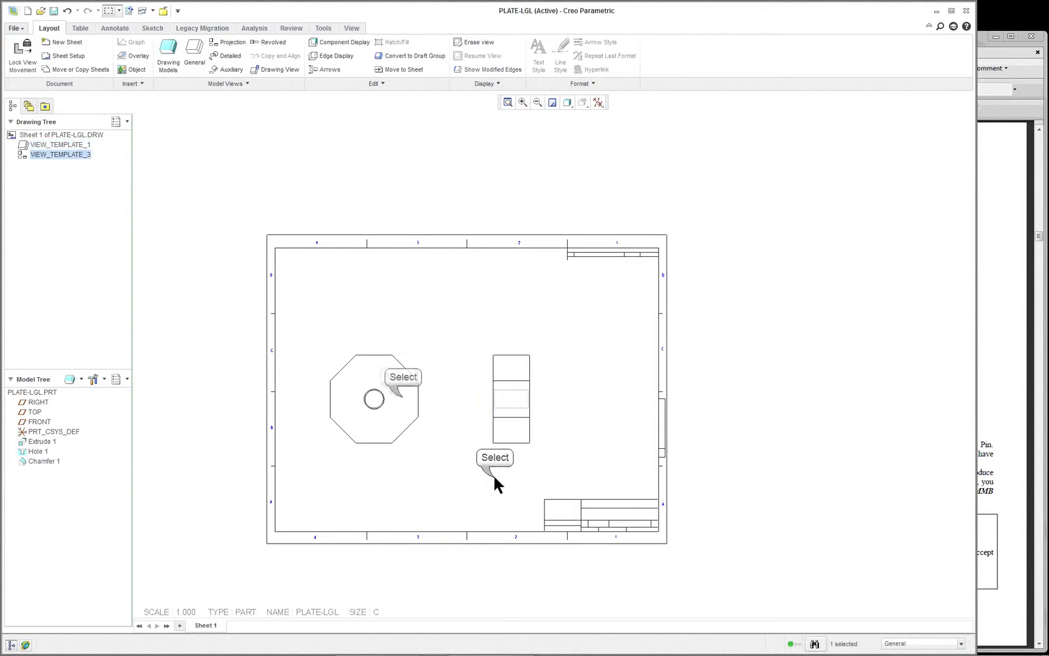
left_click(399, 396)
left_click_drag(399, 396, 393, 417)
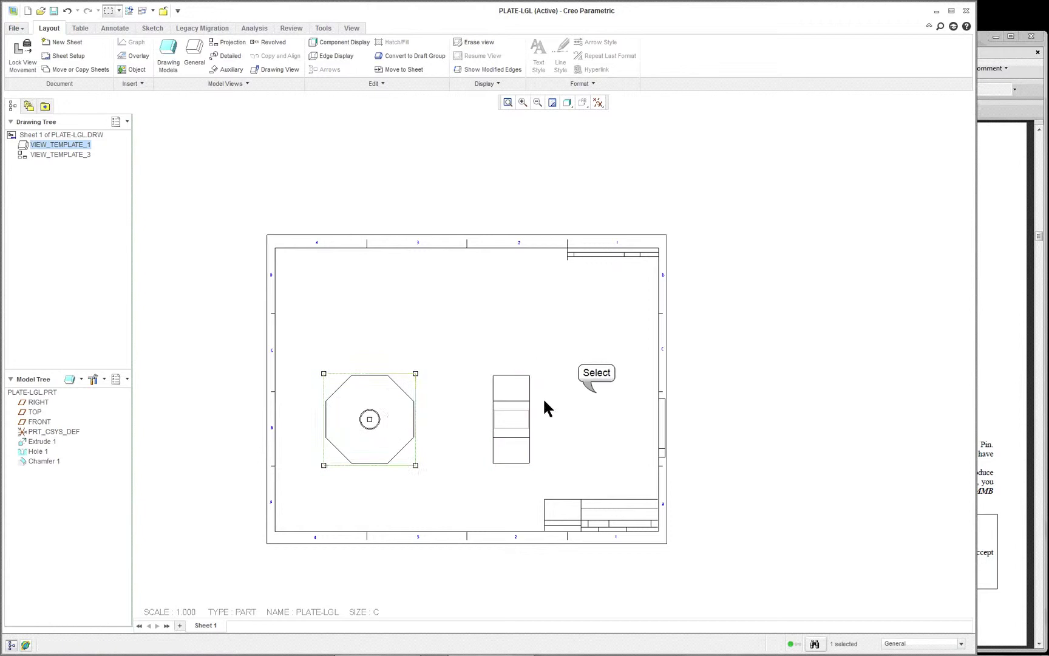
Insert a general view with No Combined State above the side view, keeping the default trimetric orientation.
right_click(574, 365)
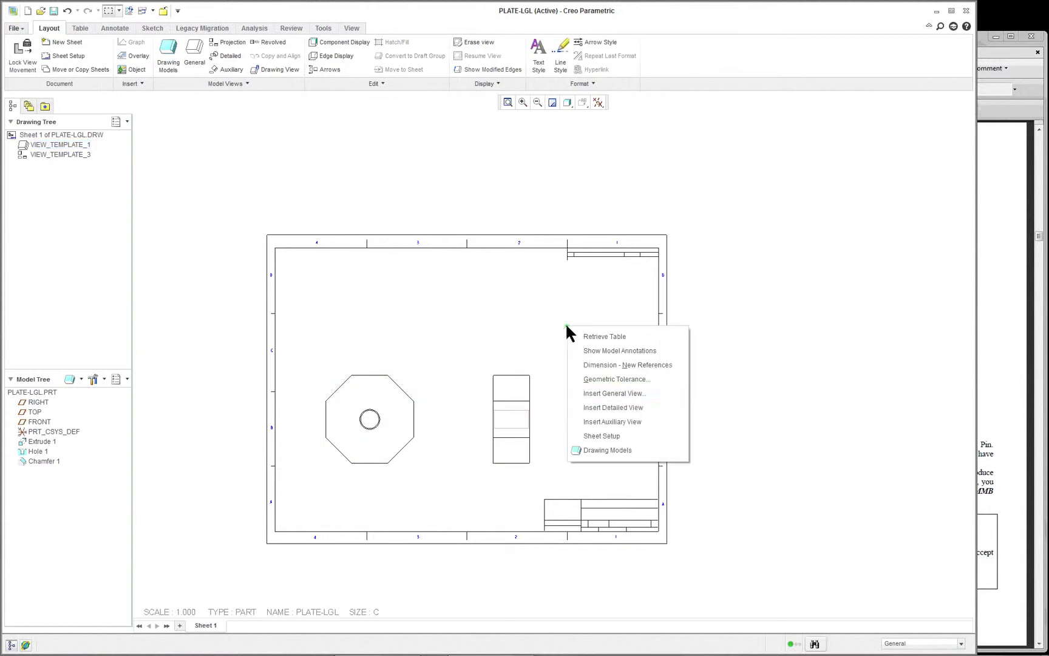
left_click(572, 393)
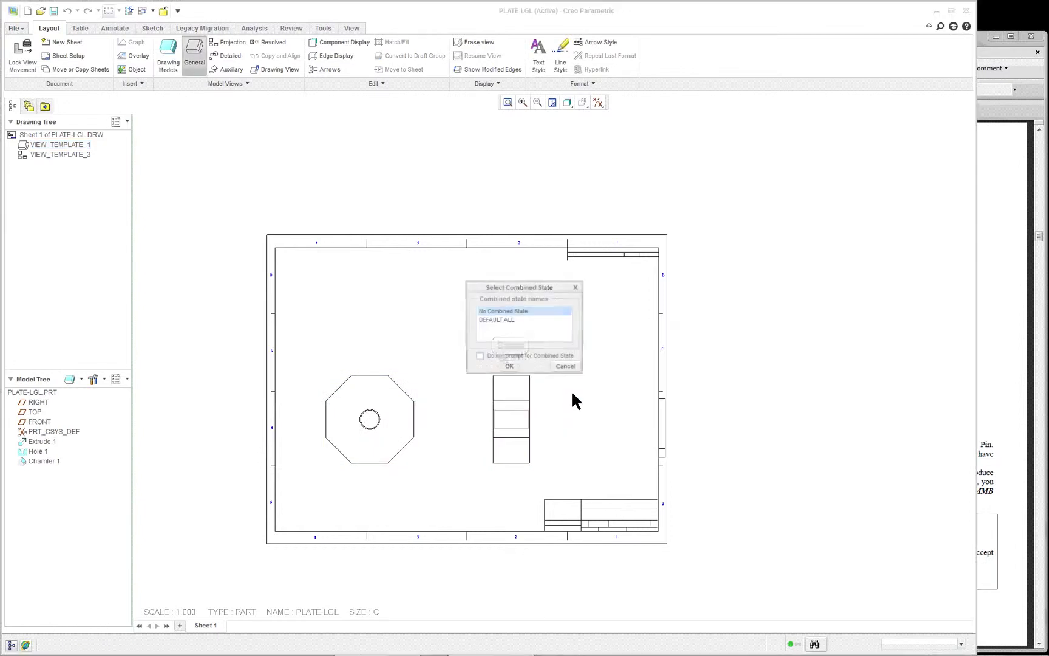
left_click(509, 366)
left_click(526, 315)
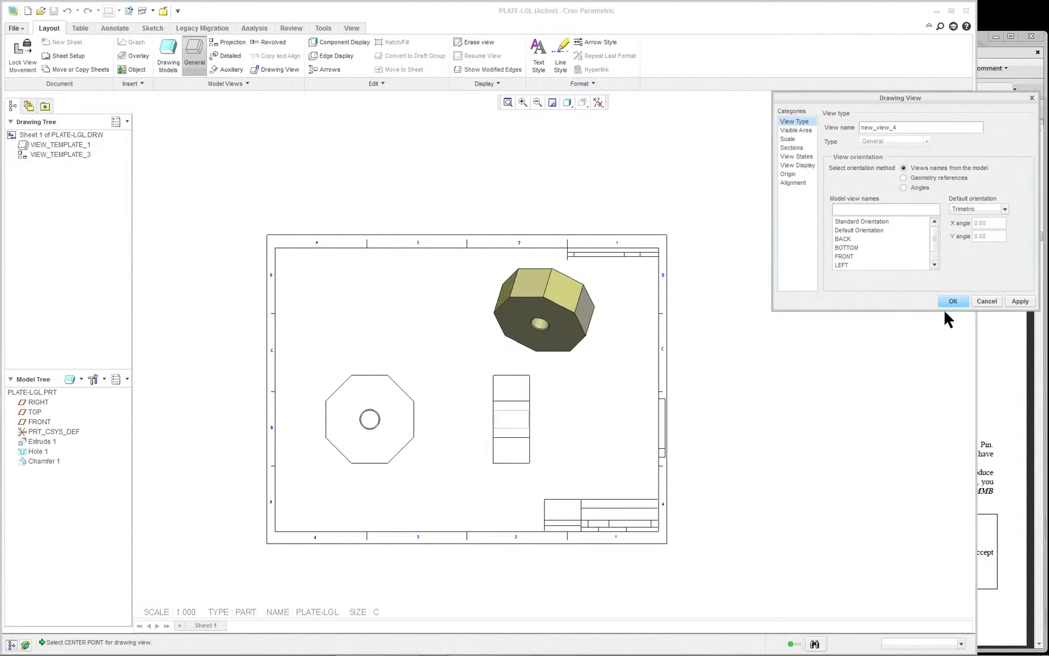
left_click(953, 302)
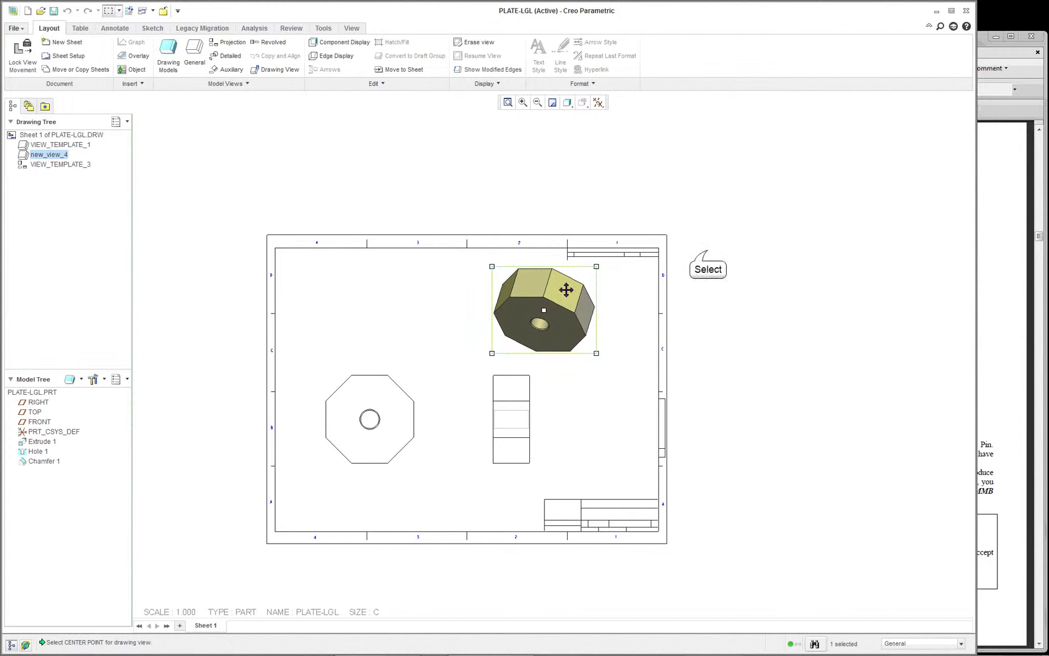
left_click(693, 255)
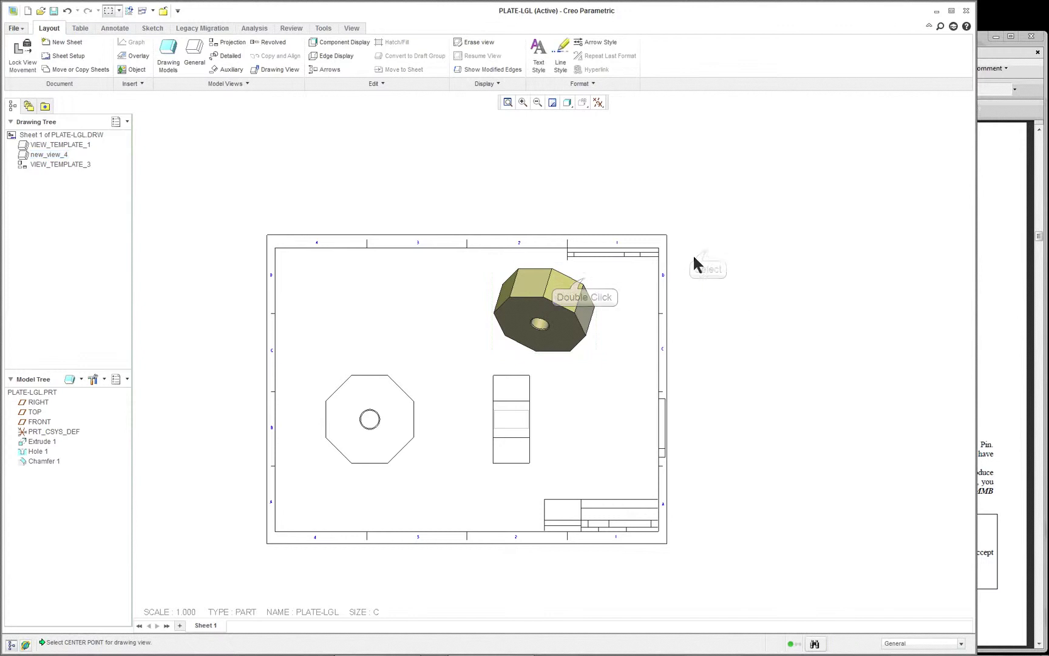
Set the trimetric view's display style to No Hidden and its tangent edges display style to None.
double_click(584, 281)
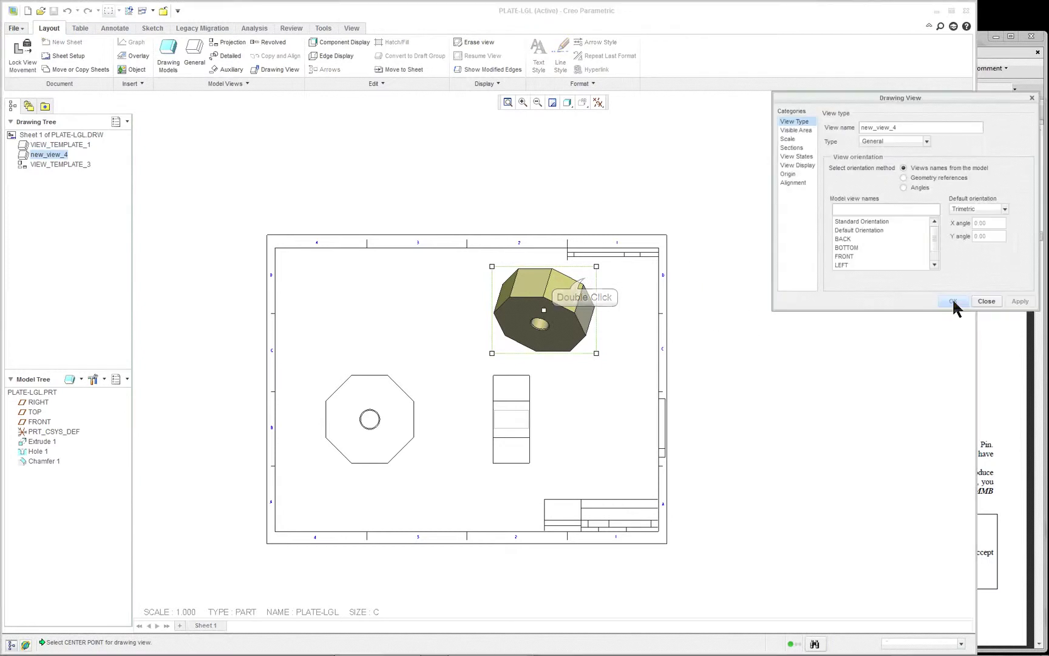
left_click(797, 167)
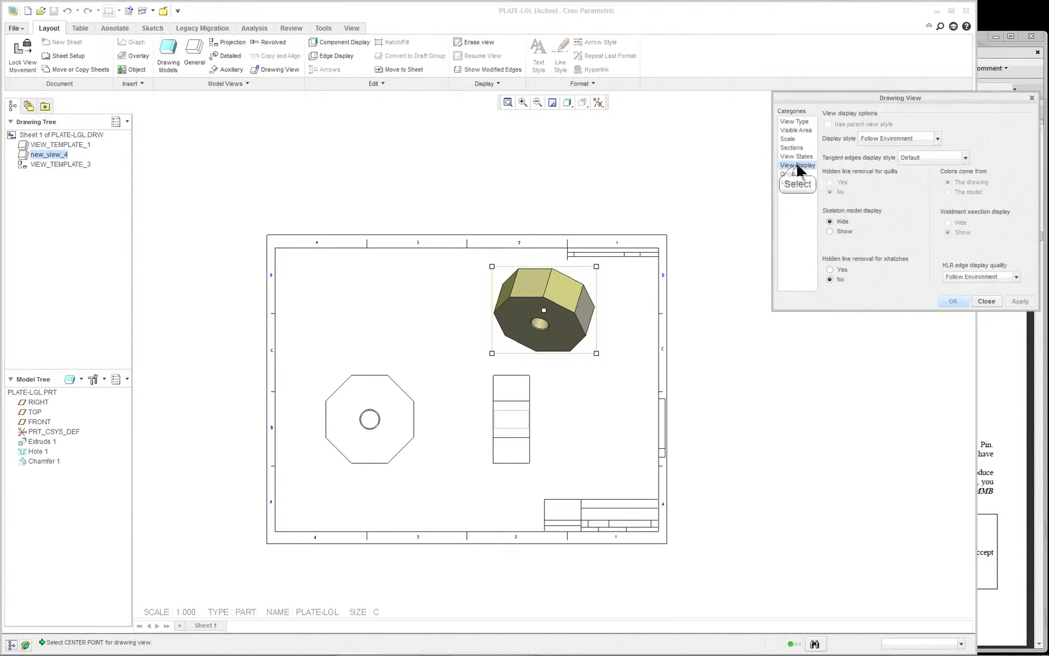
left_click(899, 139)
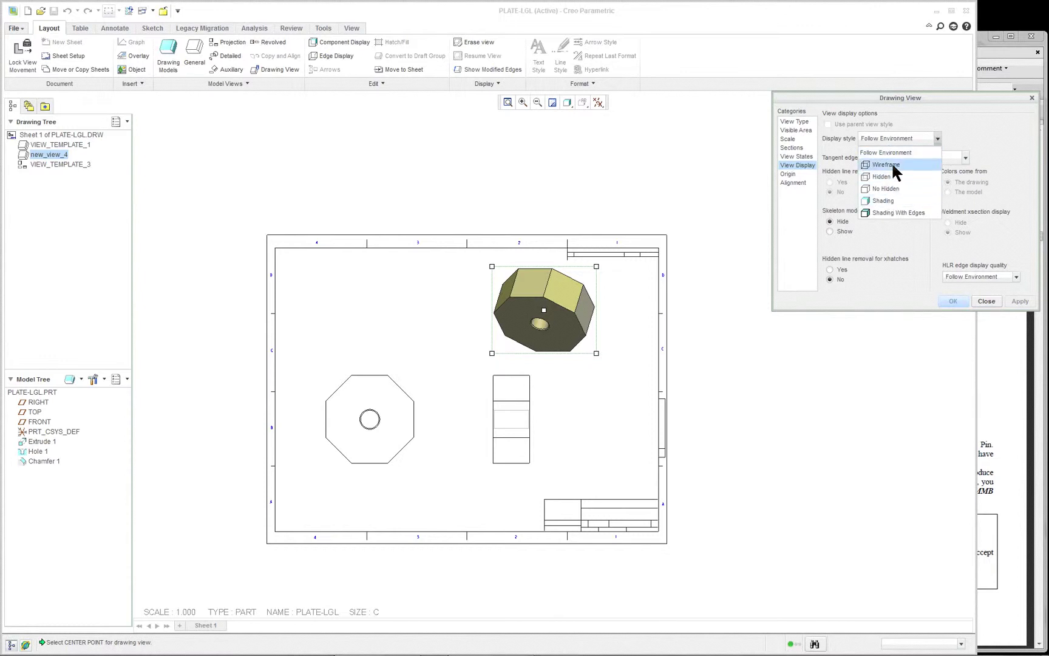
left_click(887, 189)
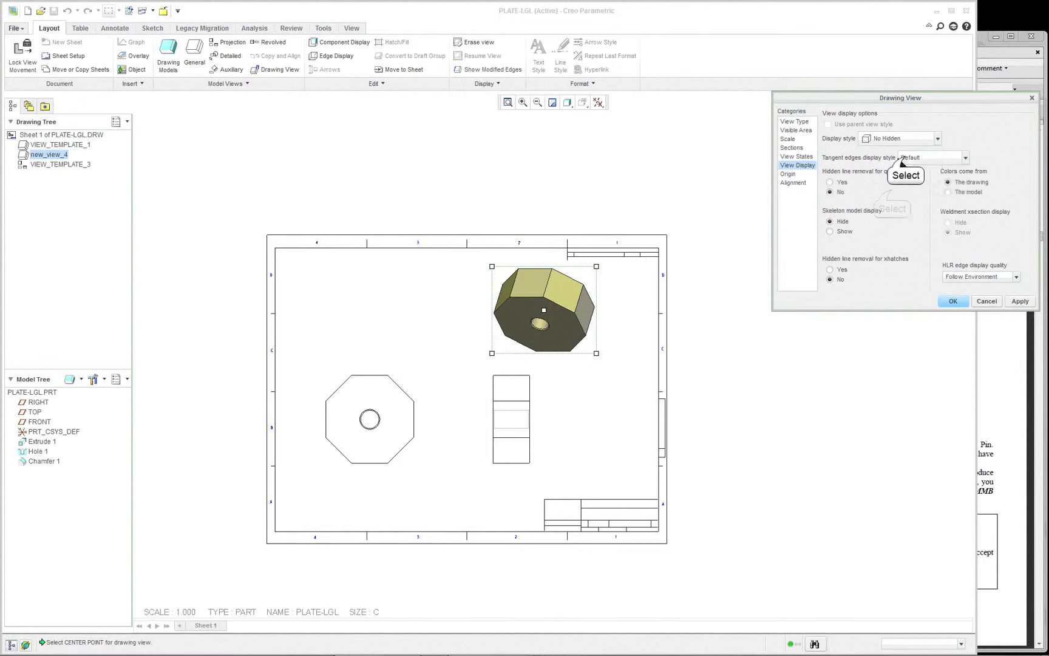
left_click(907, 160)
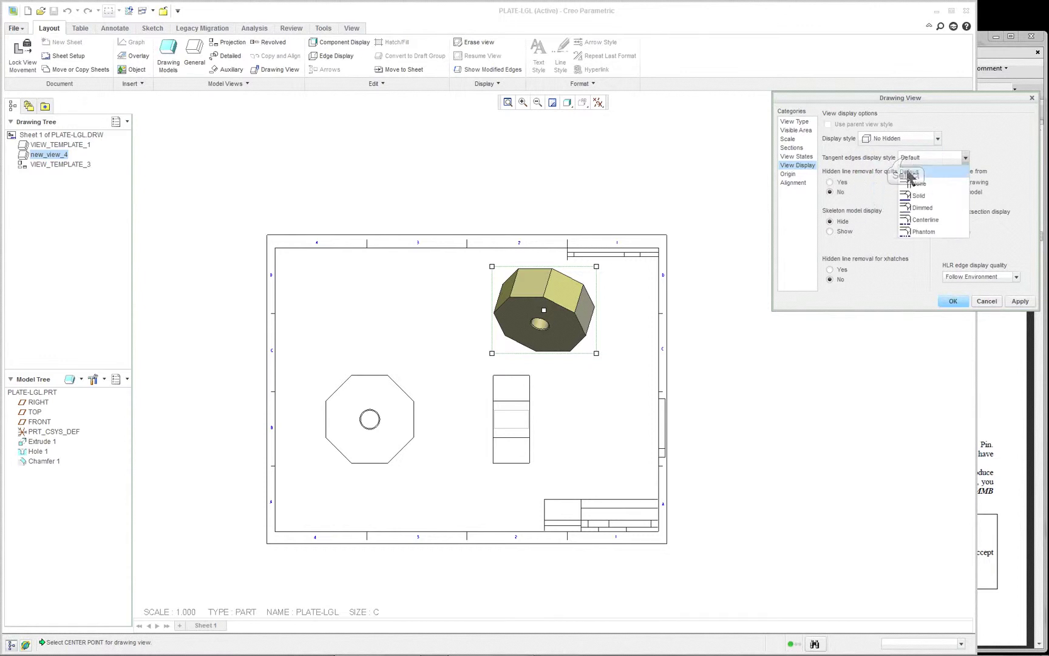
left_click(921, 184)
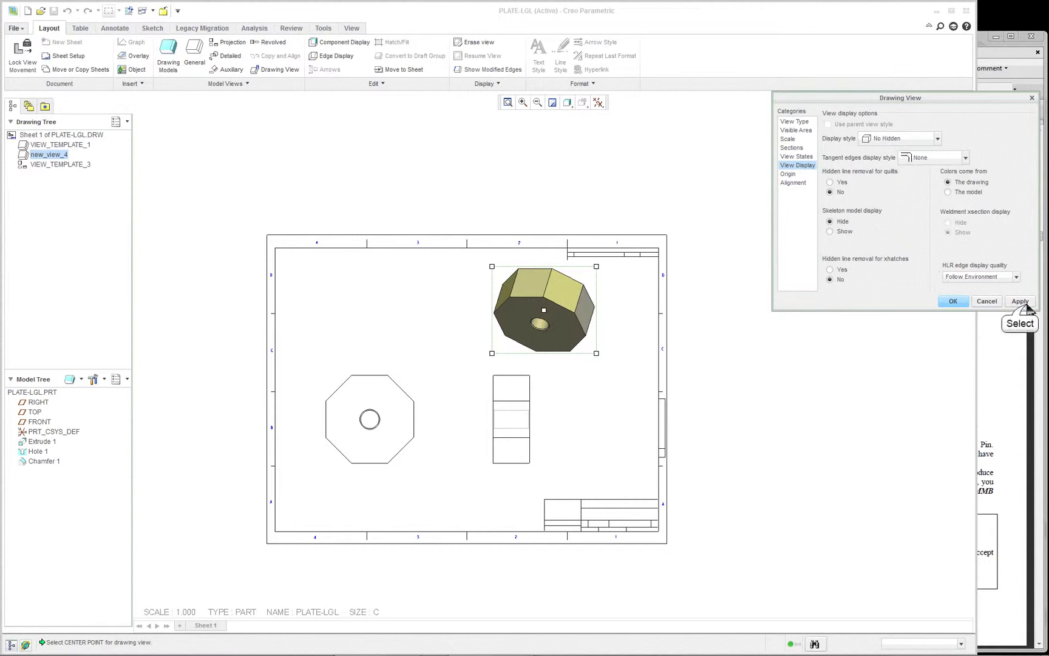
left_click(1022, 302)
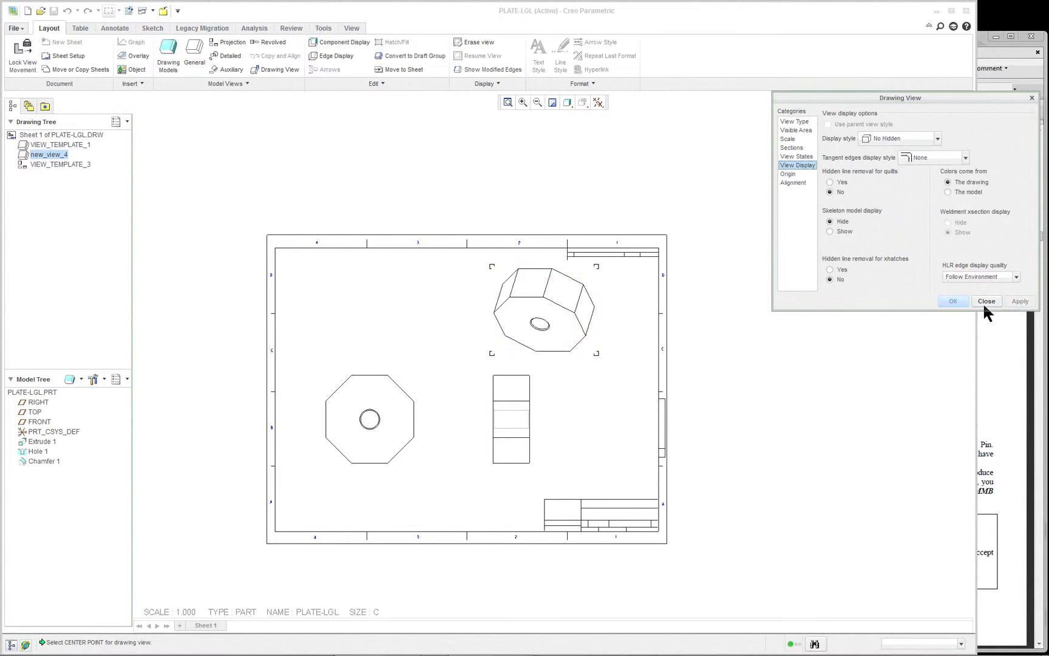
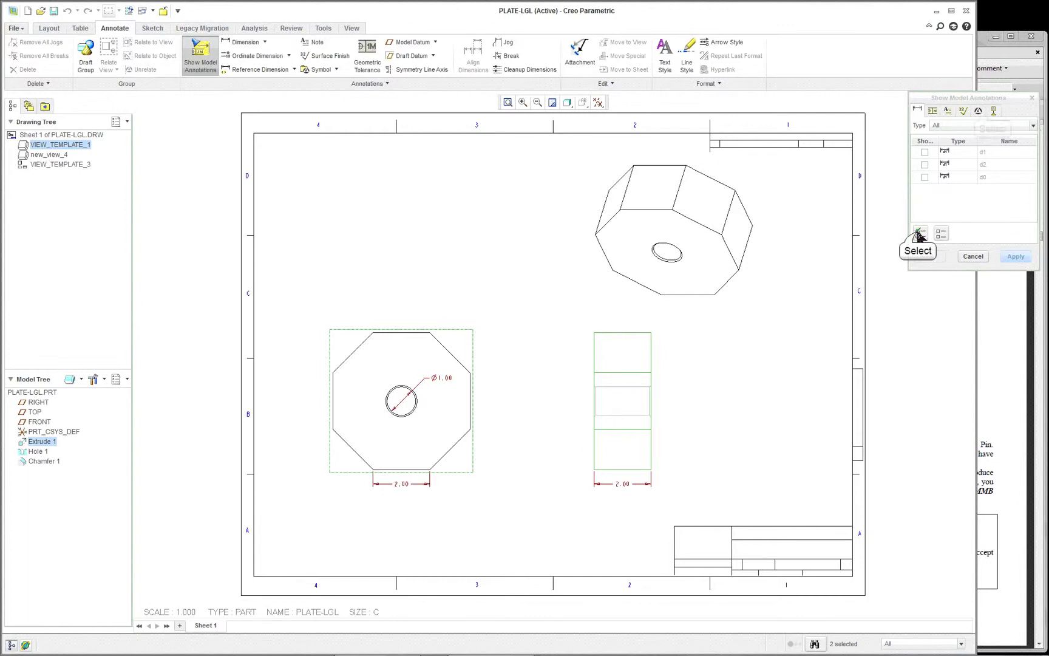
Show all listed model dimensions in the front and side views, and the hole's axis A_1 only in the front view.
left_click(919, 234)
left_click(993, 110)
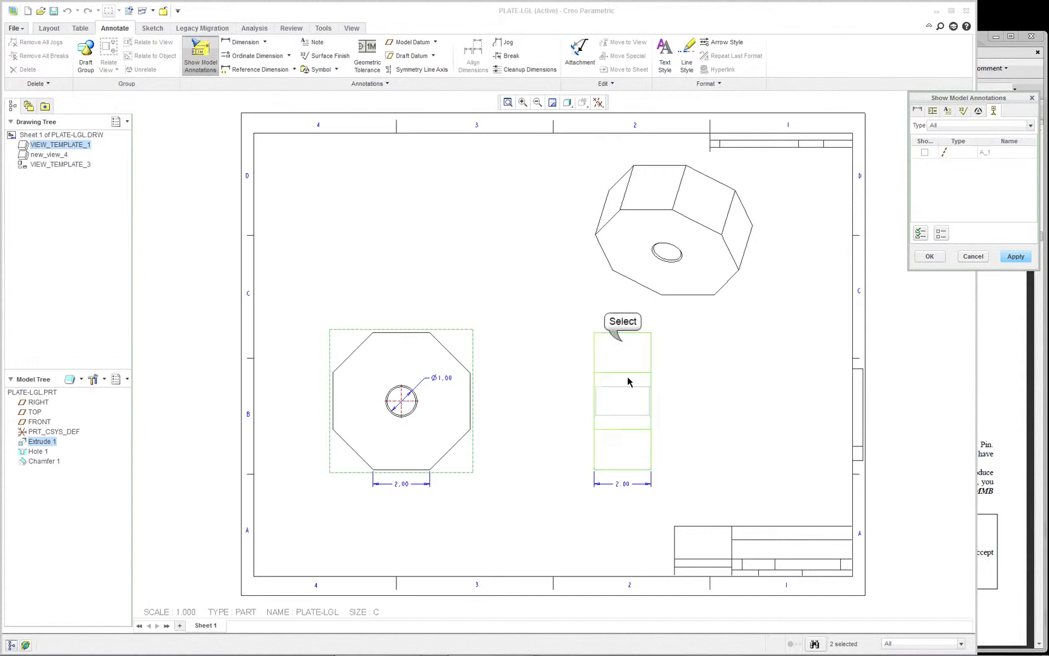
left_click(624, 345)
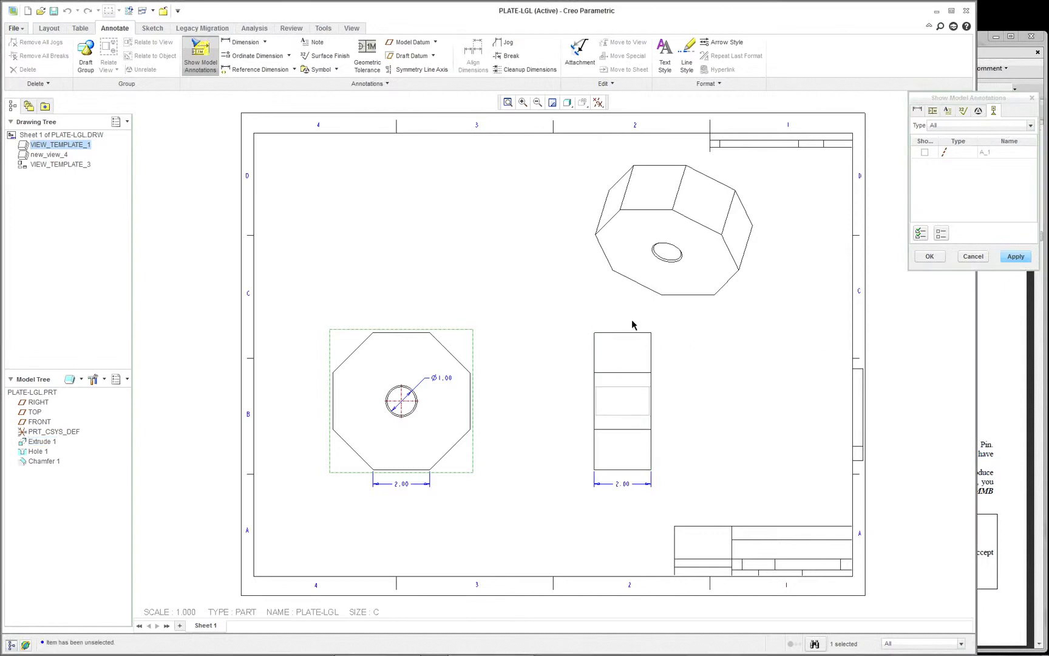
left_click(924, 153)
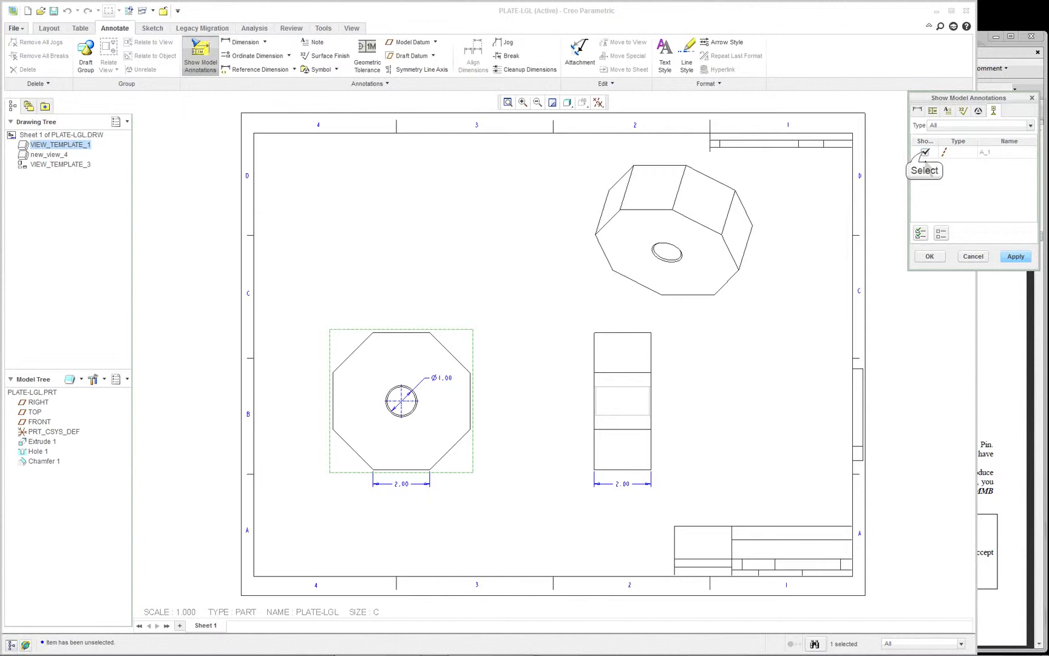
left_click(939, 259)
Show the hole's axis A_1 in the side view as a model annotation.
left_click(621, 345)
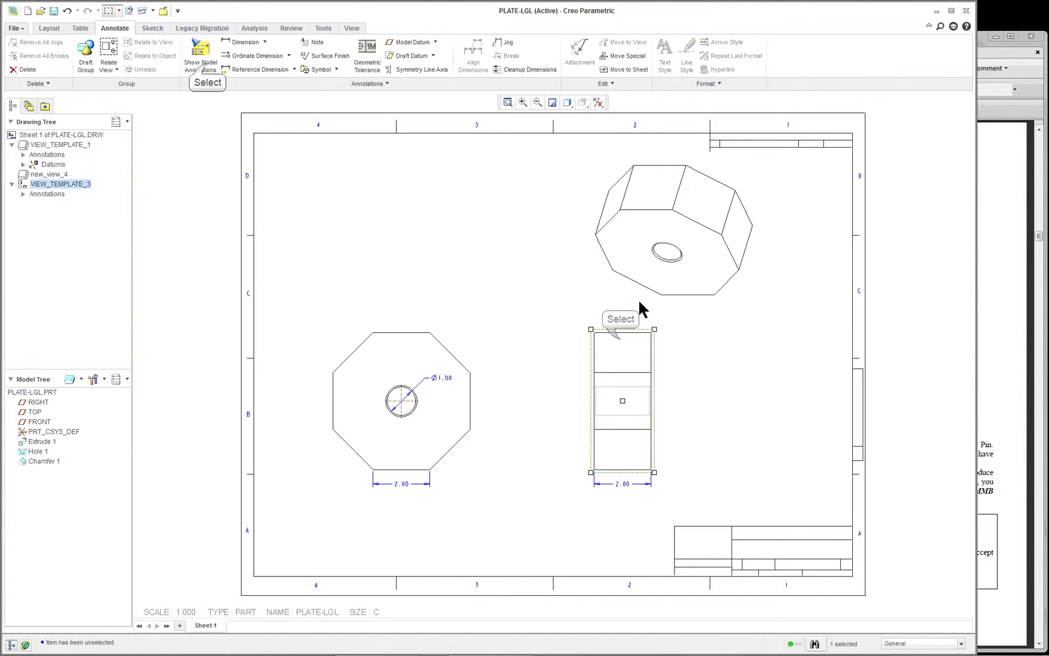
left_click(202, 65)
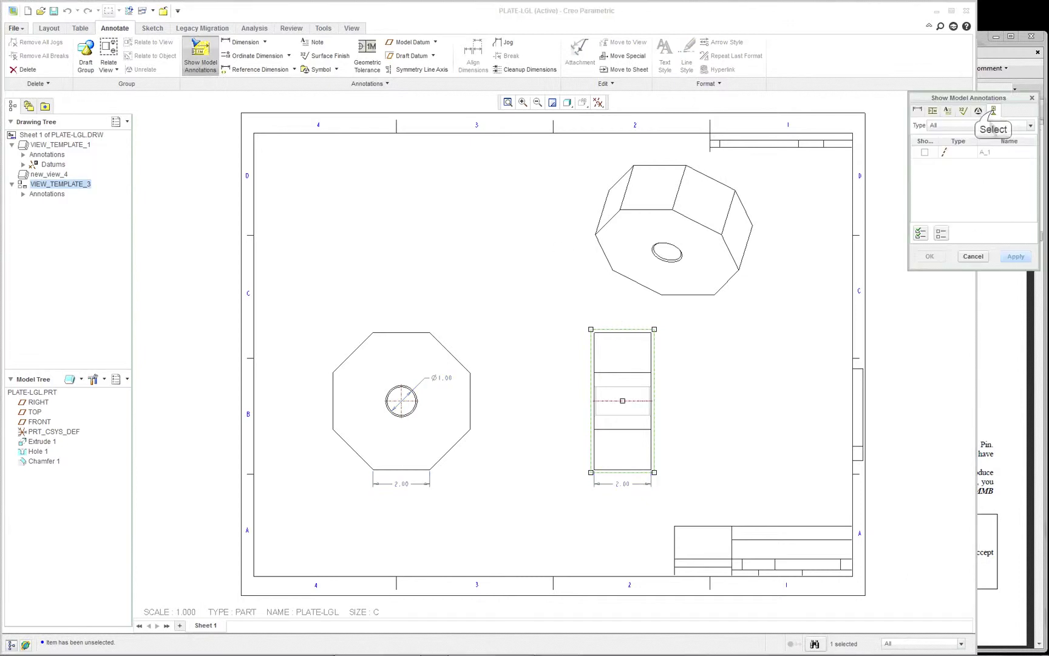
left_click(925, 152)
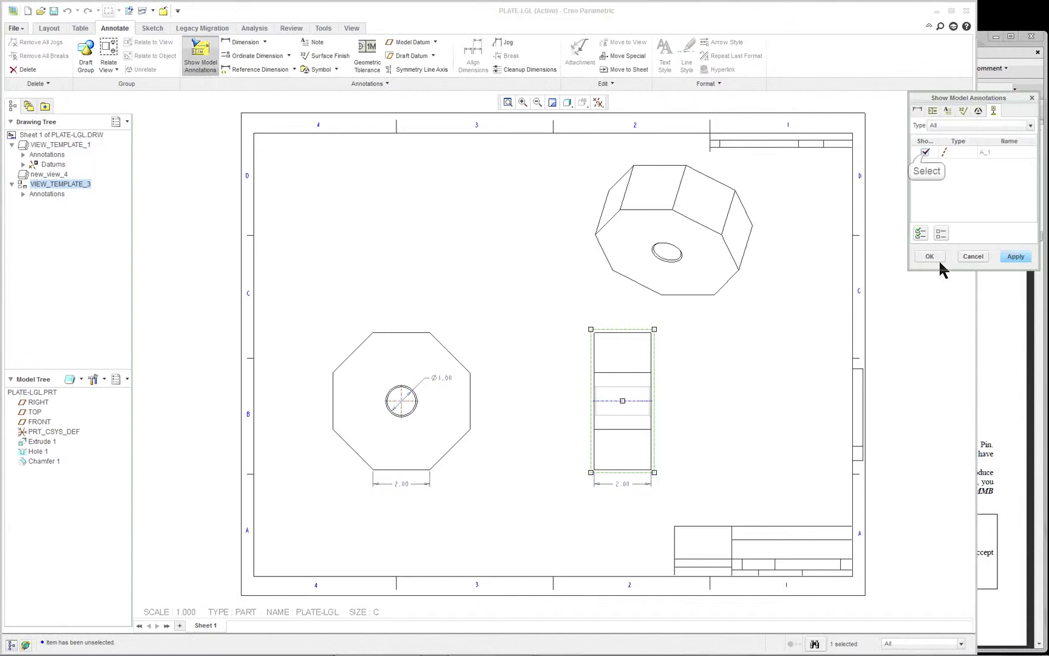
left_click(930, 256)
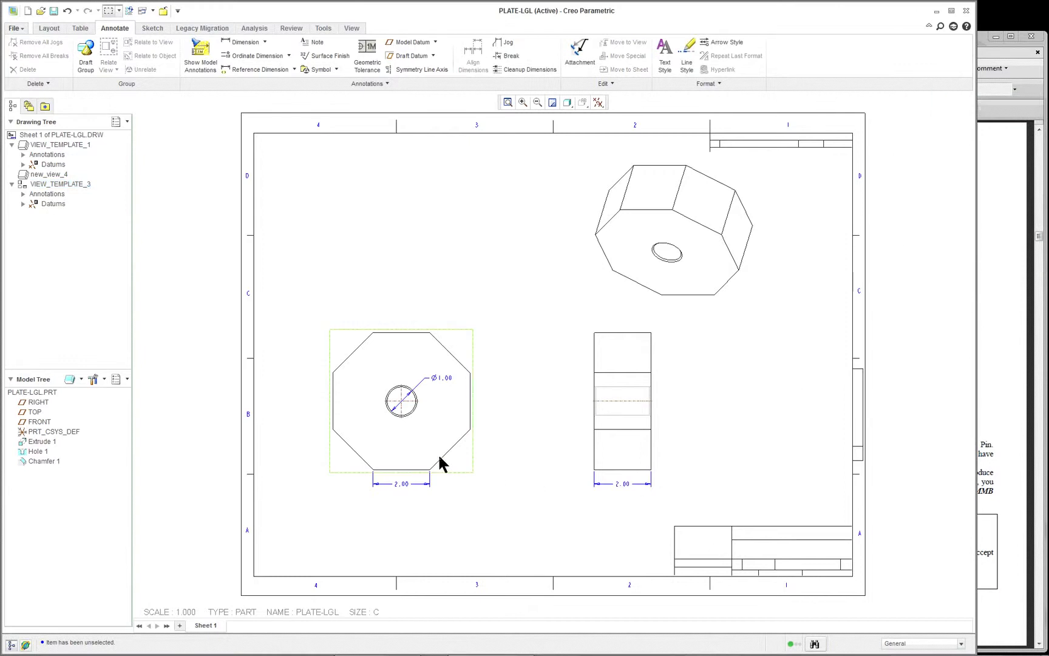
Move the hole's diameter dimension text outside the octagon, beyond its upper right corner in the front view.
scroll(300, 449, "down", 3)
scroll(301, 453, "down", 1)
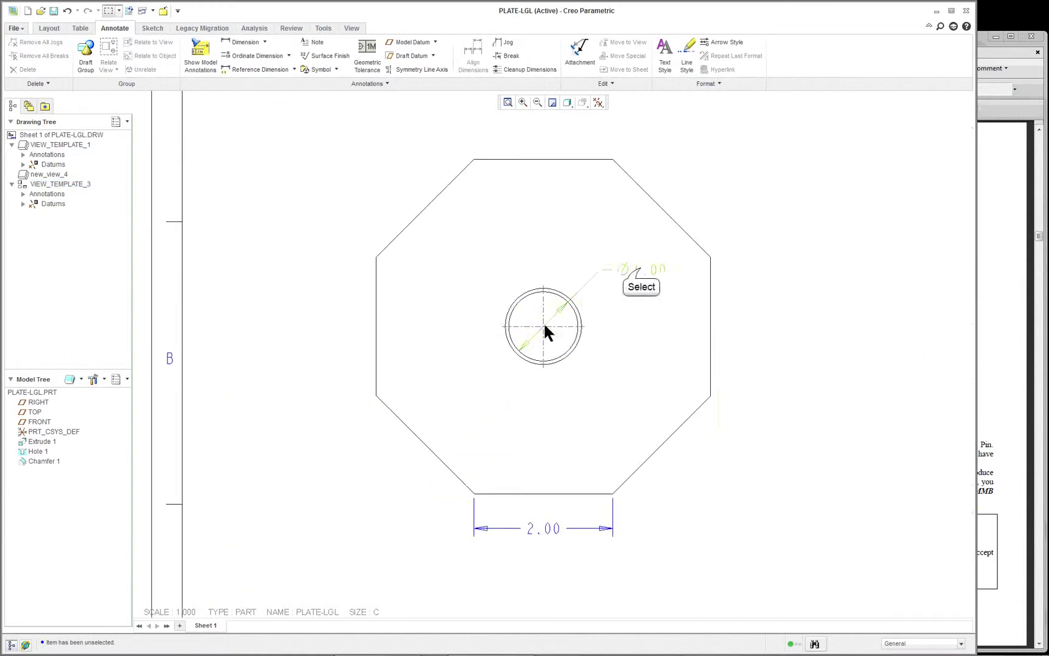
left_click(653, 269)
left_click_drag(653, 269, 805, 159)
left_click(762, 477)
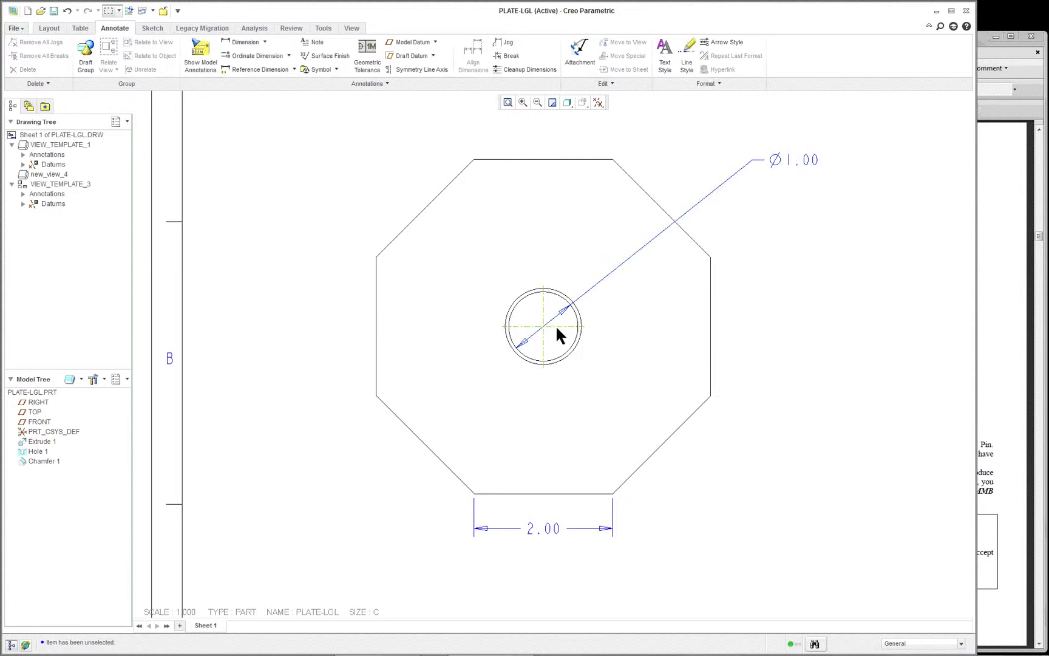
Dimension the octagon's overall height between its top and bottom edges using new references, placing it left of the front view.
scroll(763, 395, "up", 3)
scroll(923, 397, "up", 4)
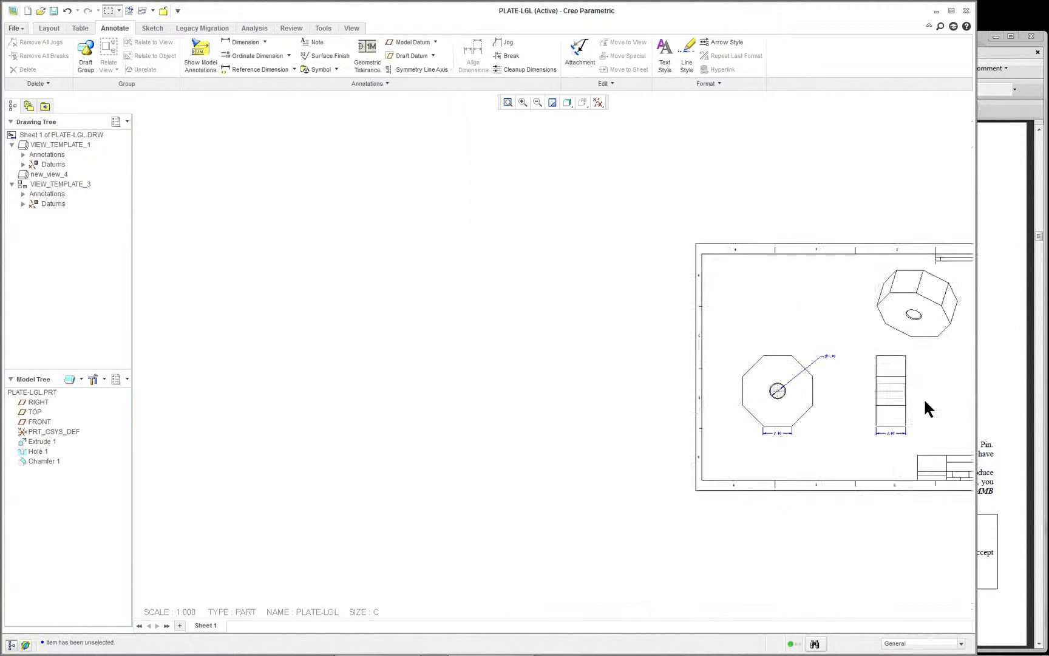
scroll(925, 396, "down", 6)
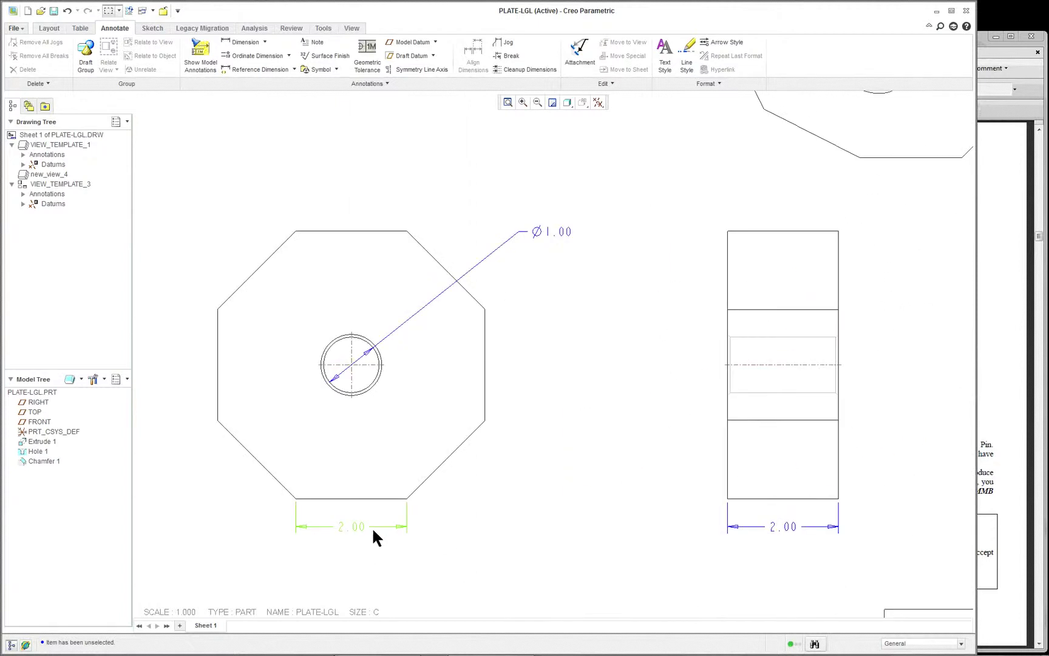
scroll(500, 533, "up", 4)
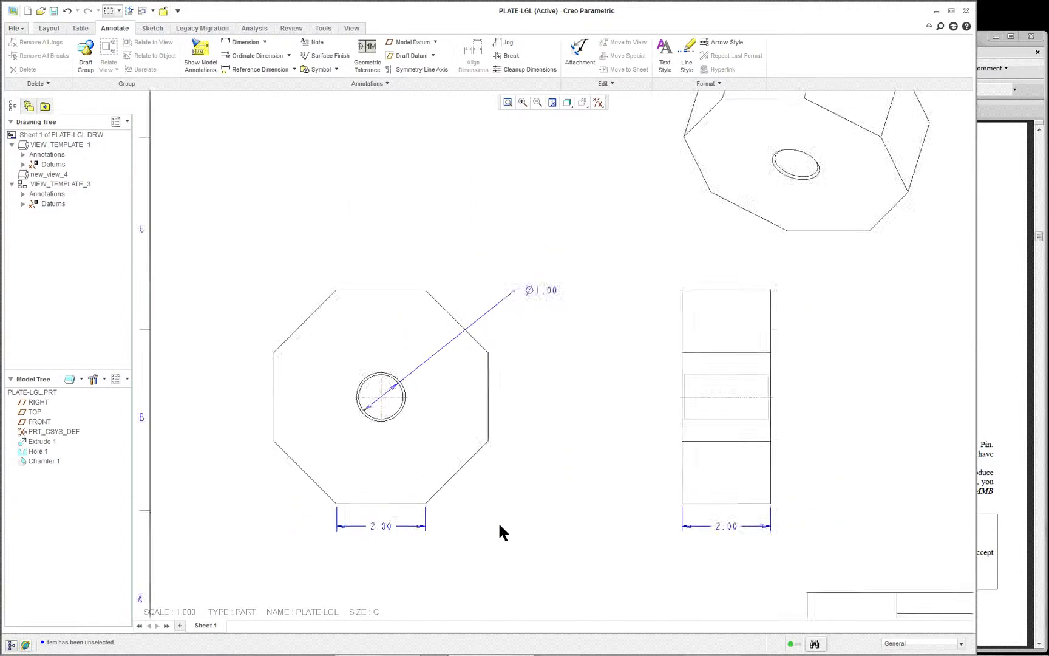
scroll(413, 580, "down", 2)
scroll(410, 552, "down", 1)
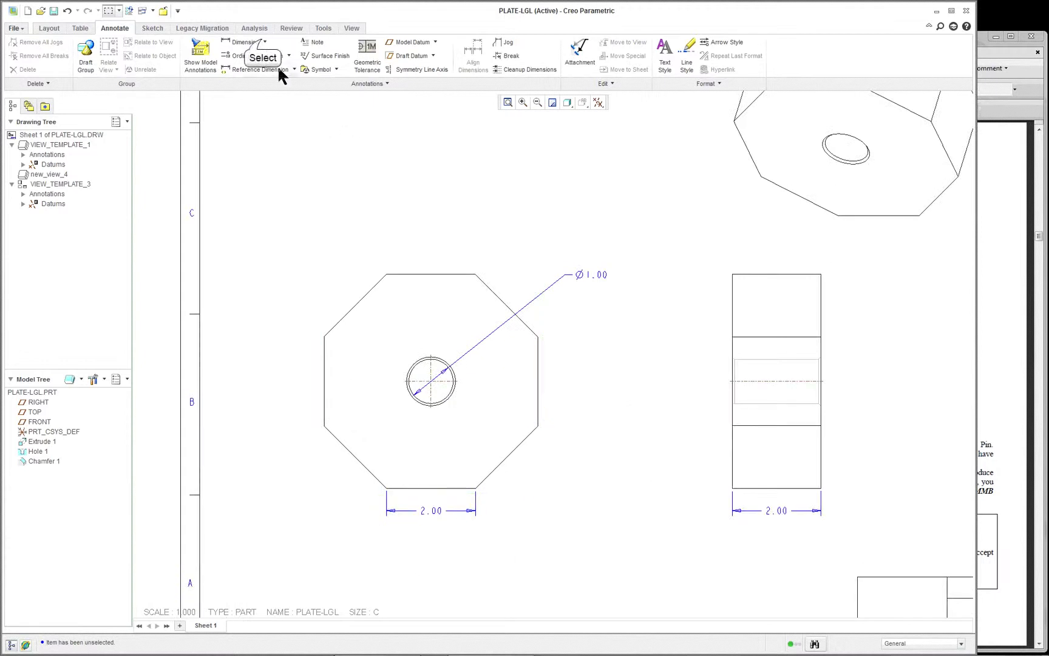
left_click(263, 41)
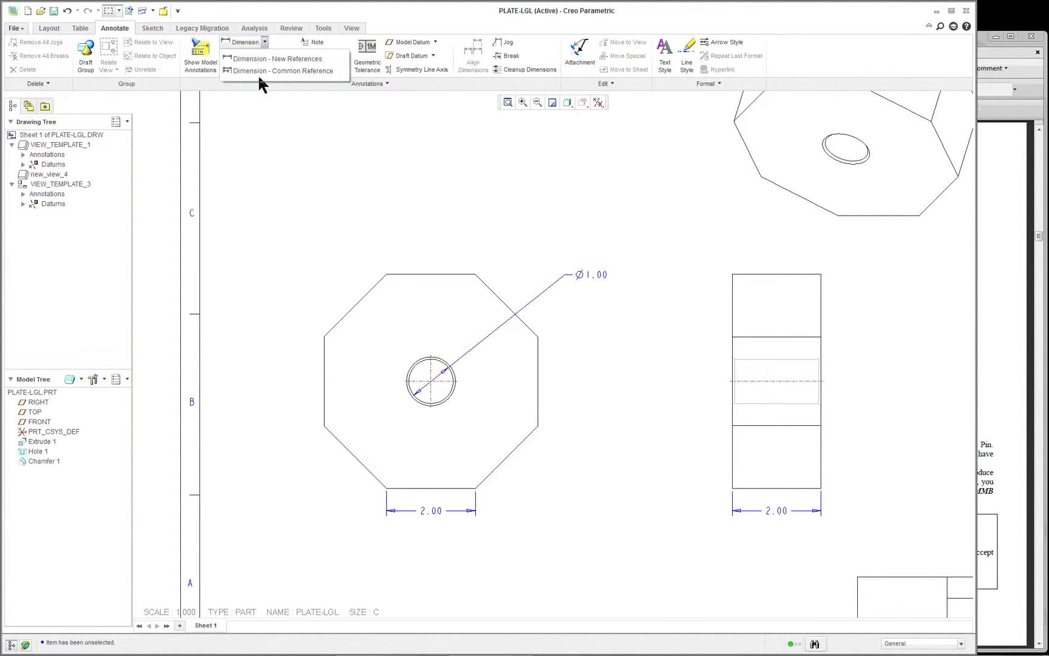
right_click(274, 188)
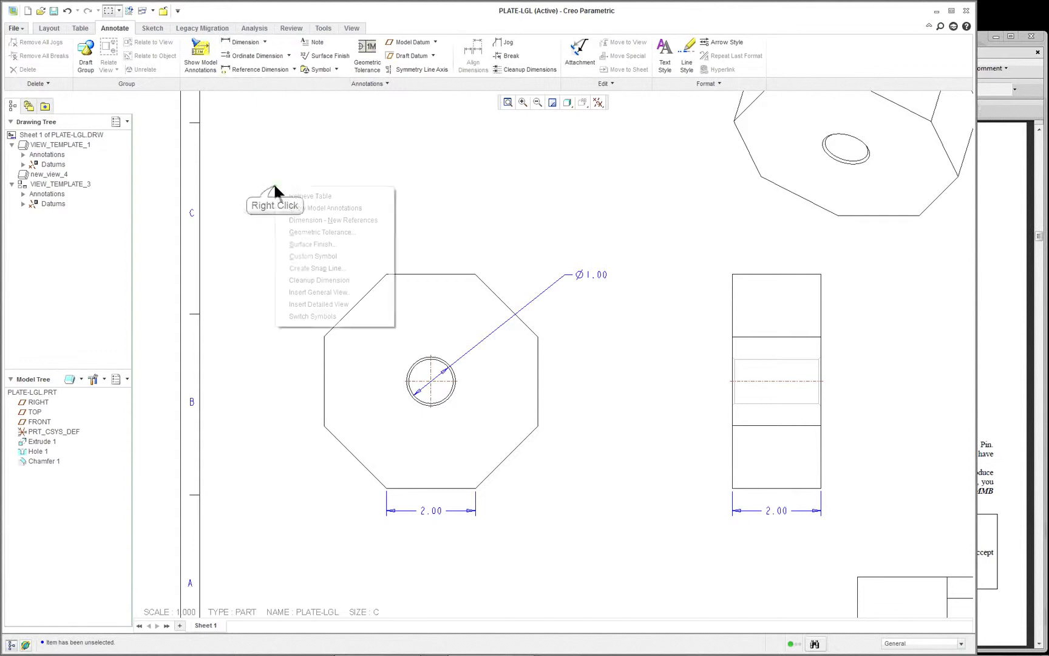
left_click(341, 220)
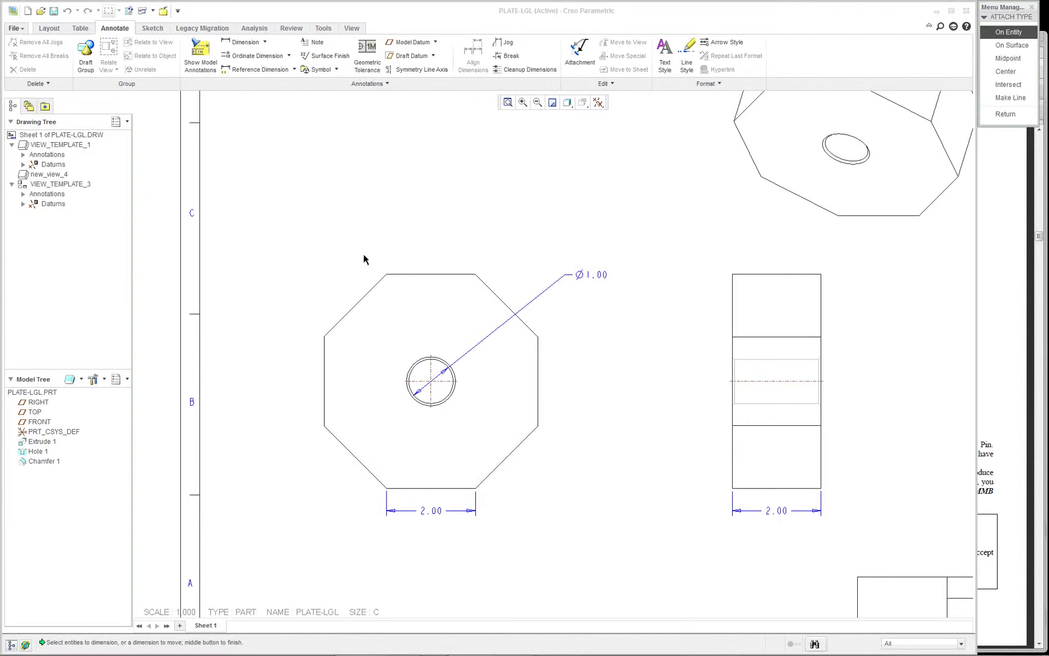
left_click(434, 489)
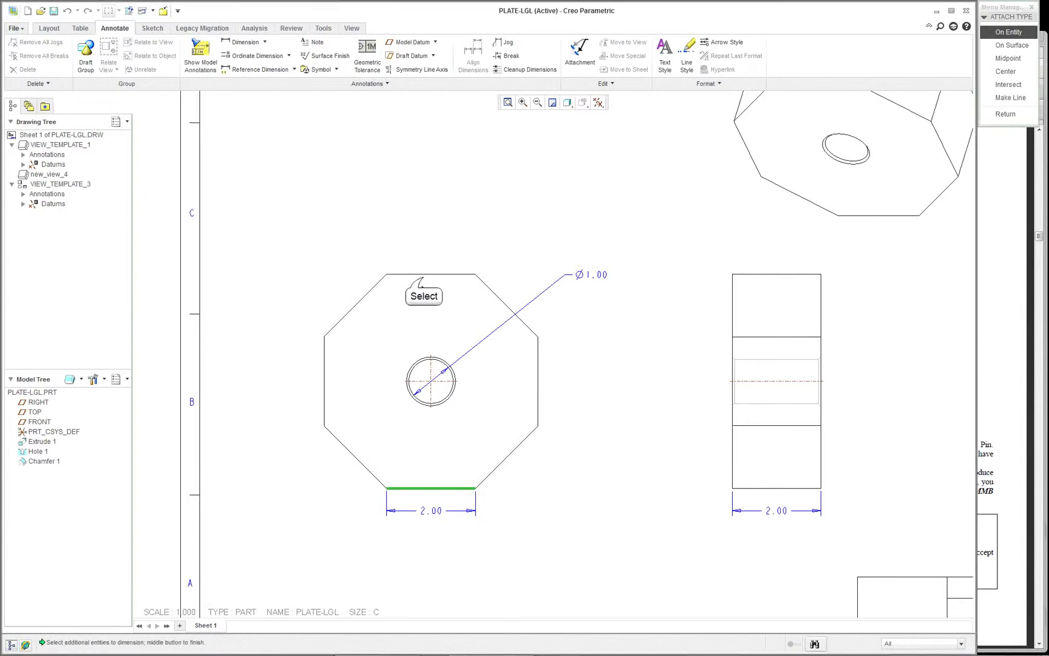
left_click(424, 276)
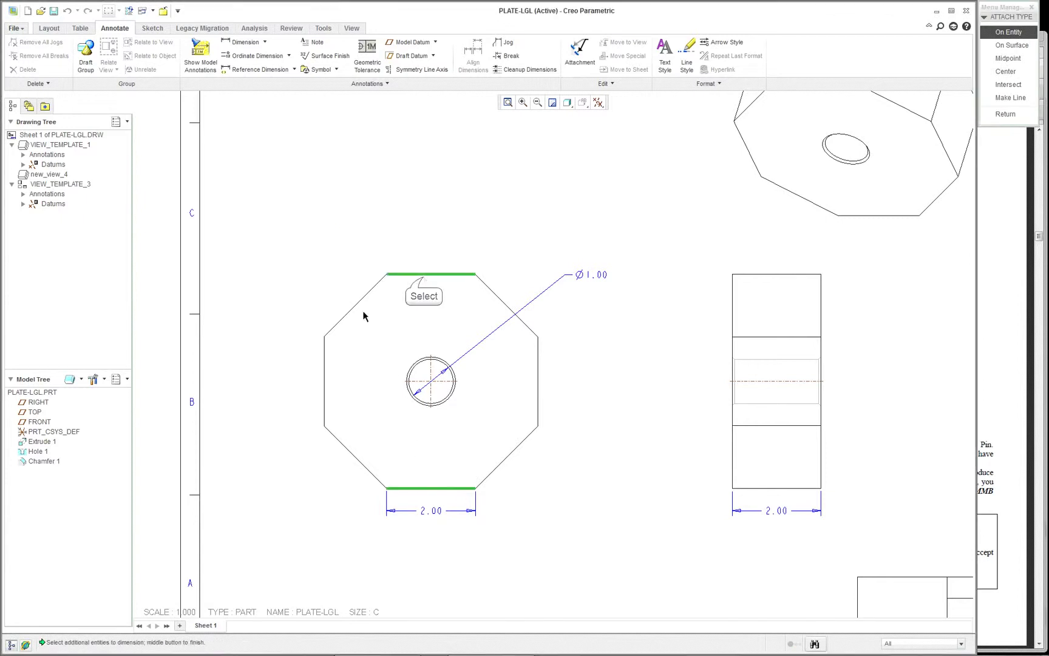
middle_click(265, 366)
scroll(328, 363, "down", 3)
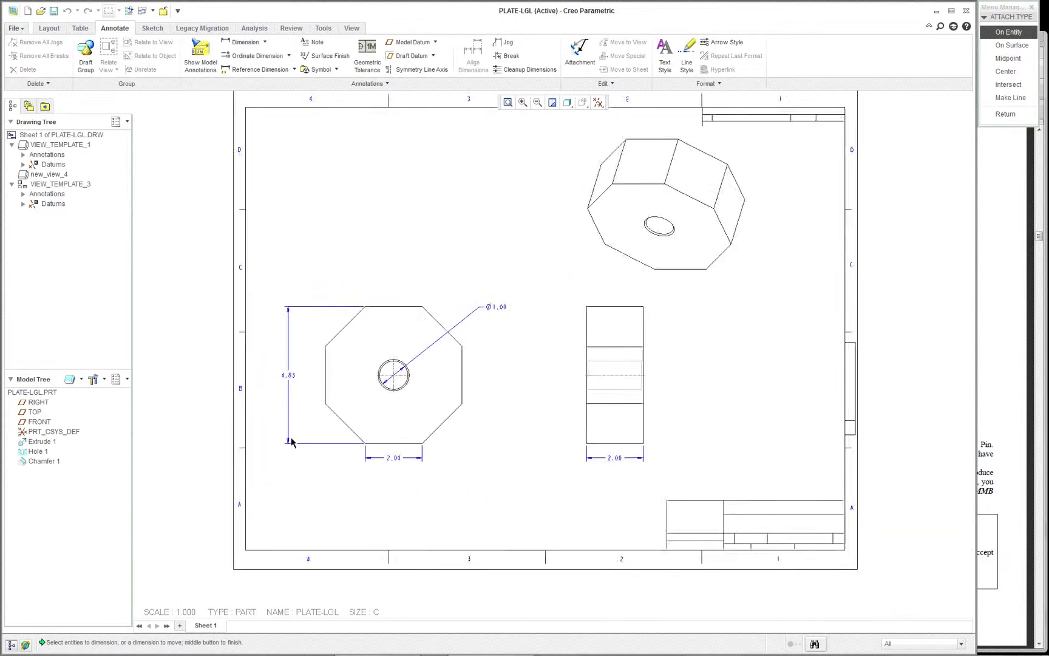
scroll(291, 449, "up", 1)
middle_click(301, 221)
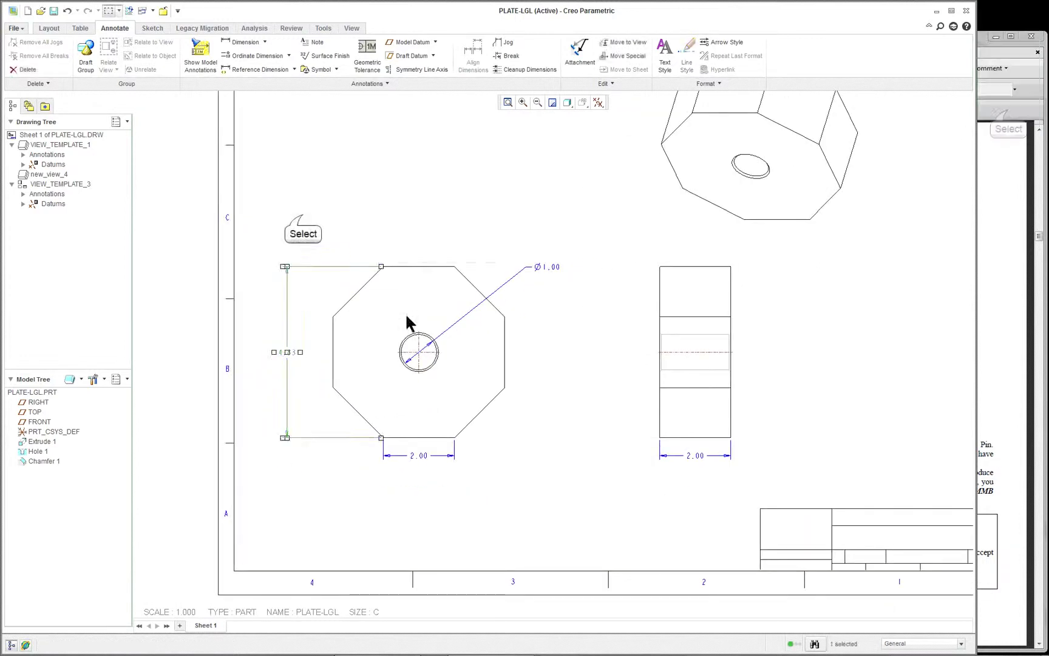
Inspect the nominal value of the octagon's overall height dimension in its properties without changing it.
left_click(280, 352)
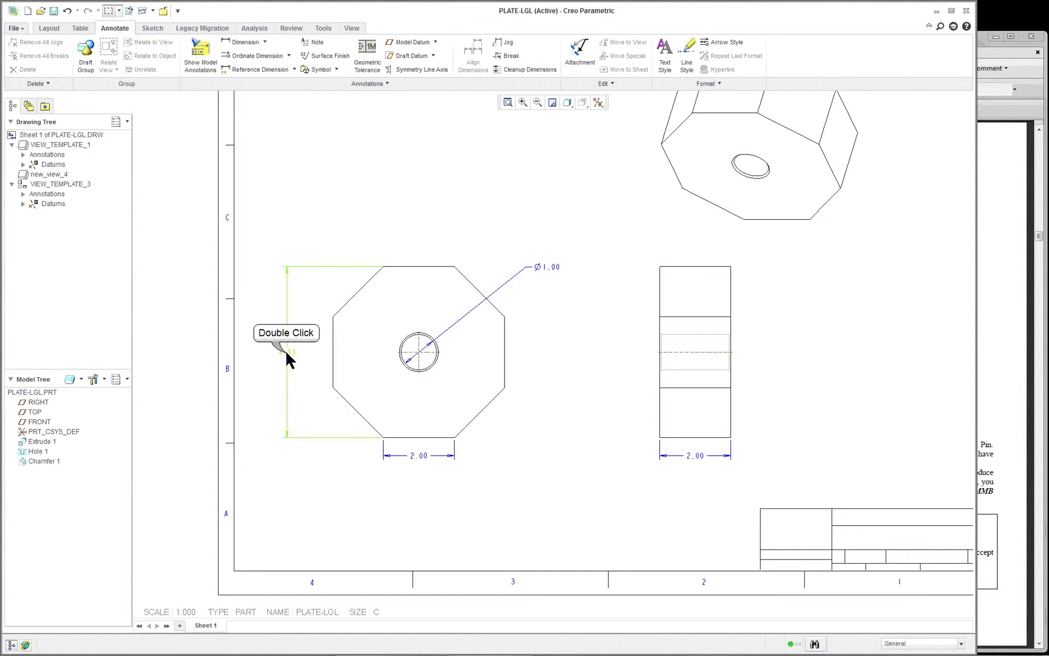
double_click(284, 350)
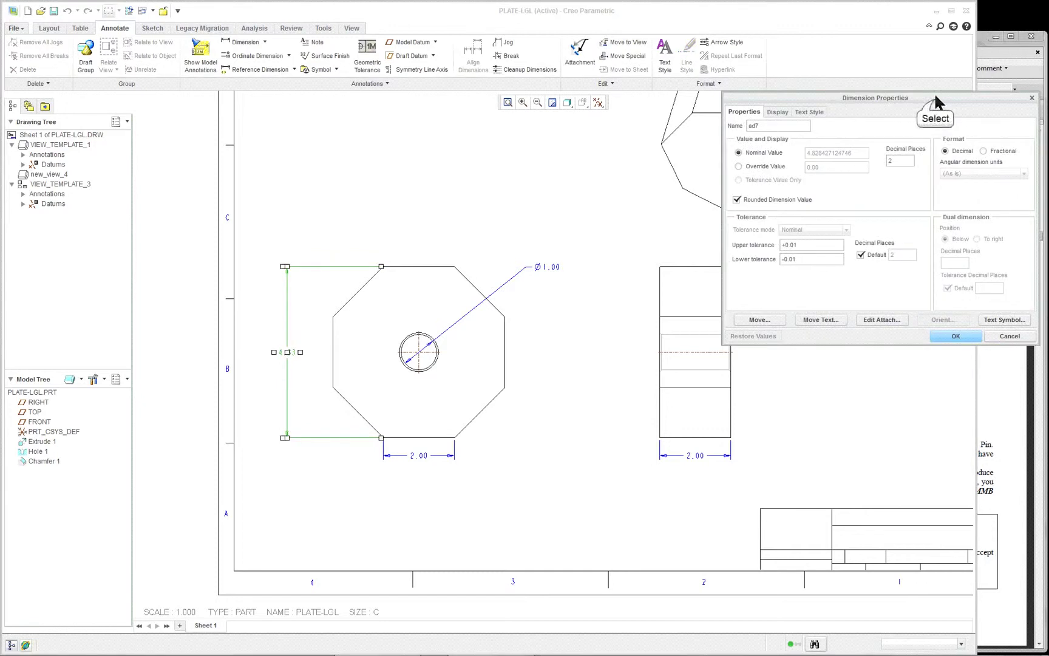
left_click_drag(934, 103, 841, 110)
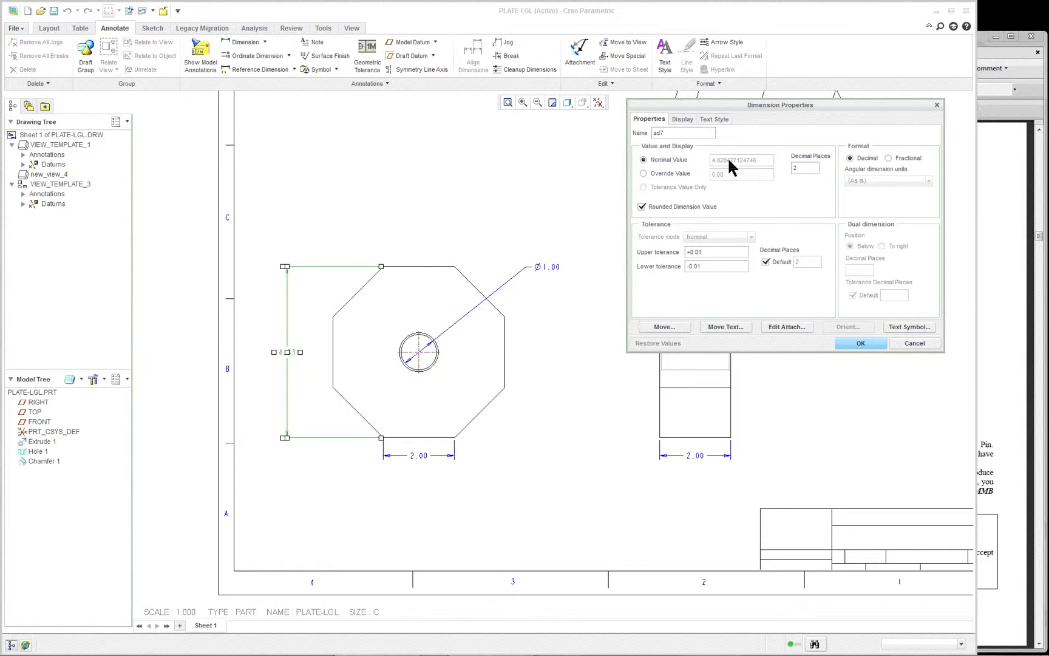
left_click(914, 343)
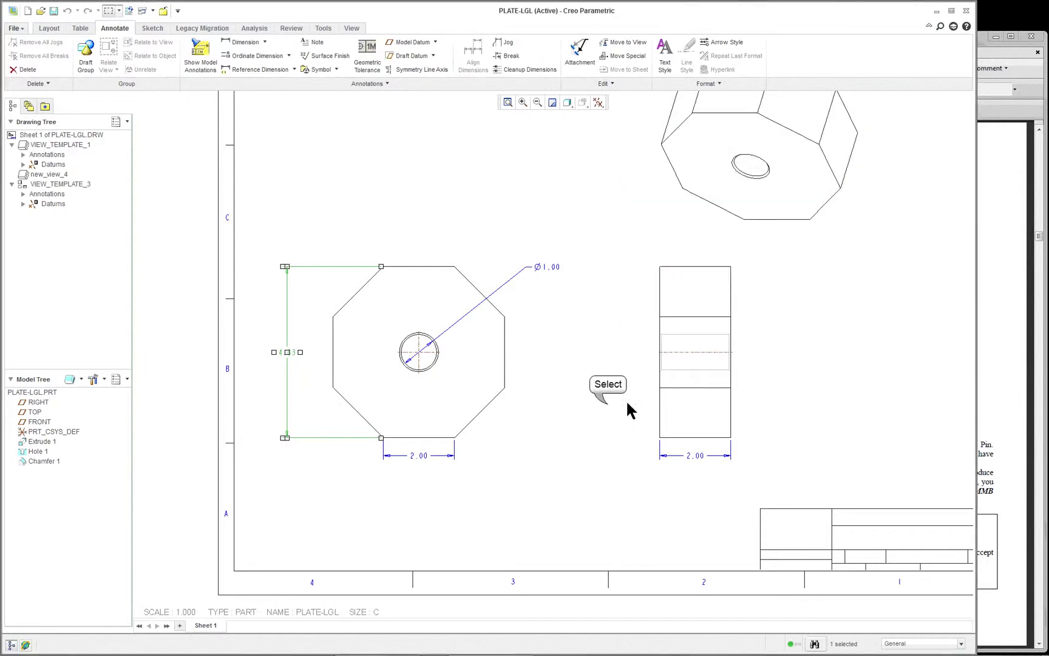
Inspect the nominal value of the octagon's bottom edge dimension in its properties, leaving it as is.
left_click(423, 447)
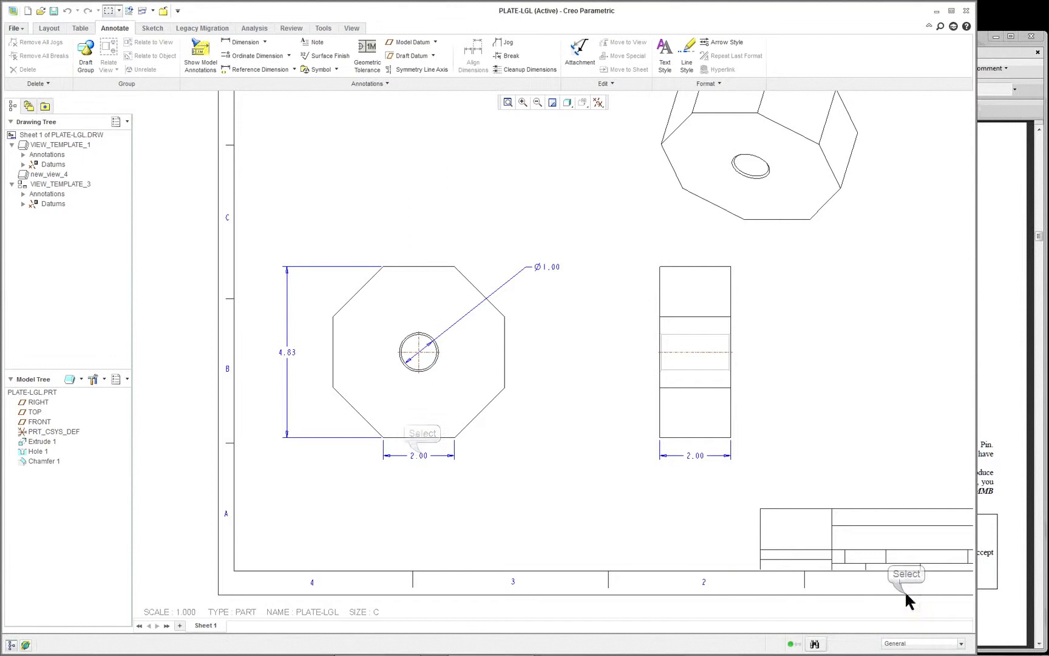
double_click(416, 454)
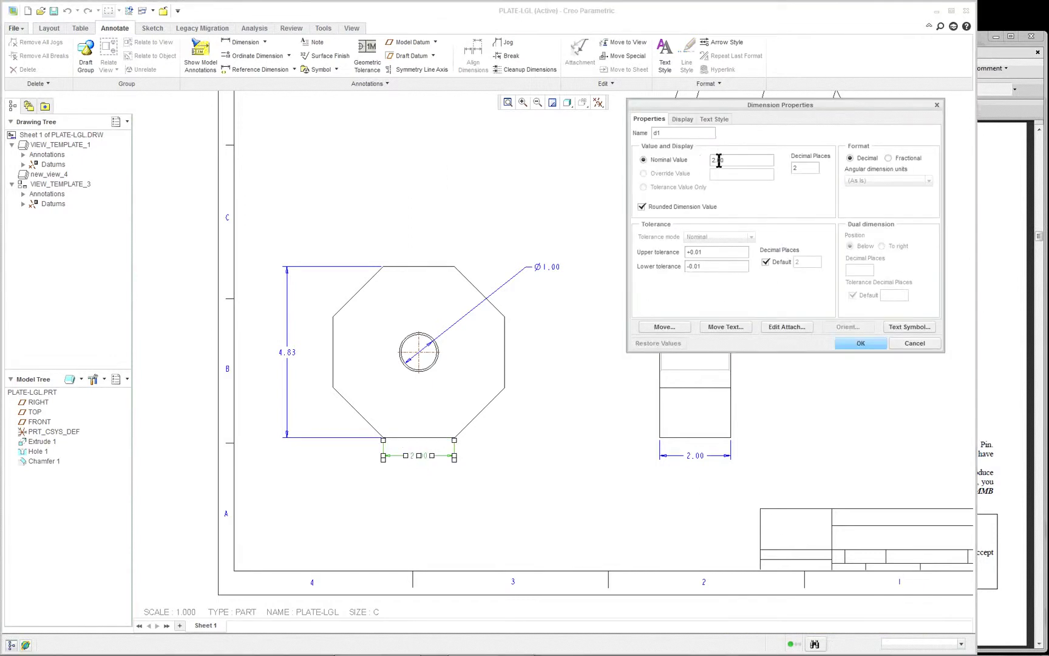
left_click(869, 343)
left_click(614, 323)
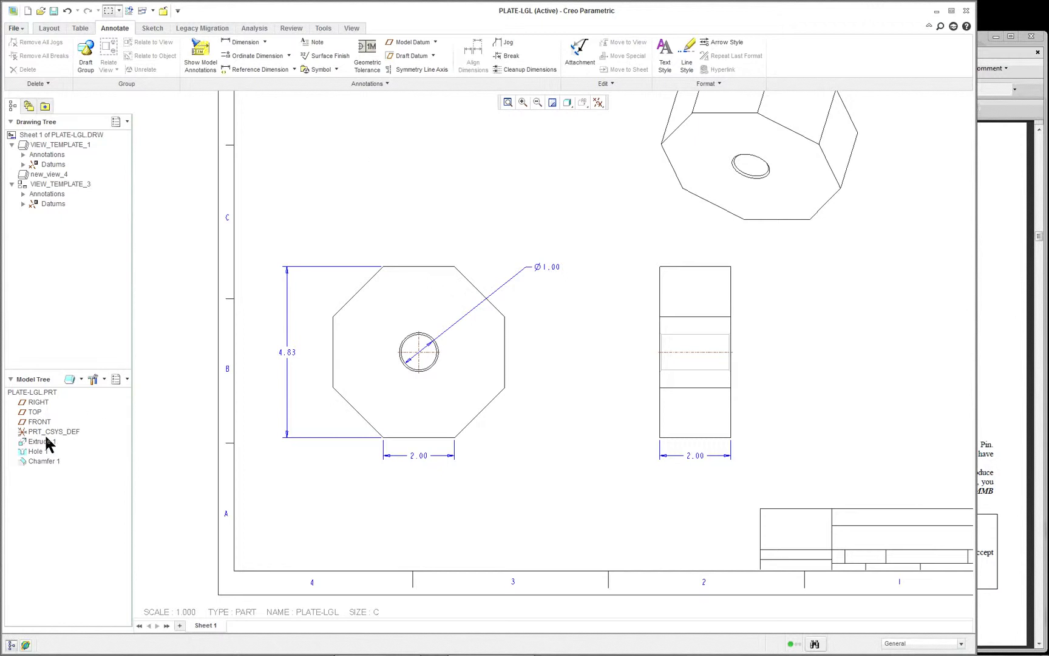
Open the PLATE-LGL part model from the drawing in its own part window.
left_click(35, 392)
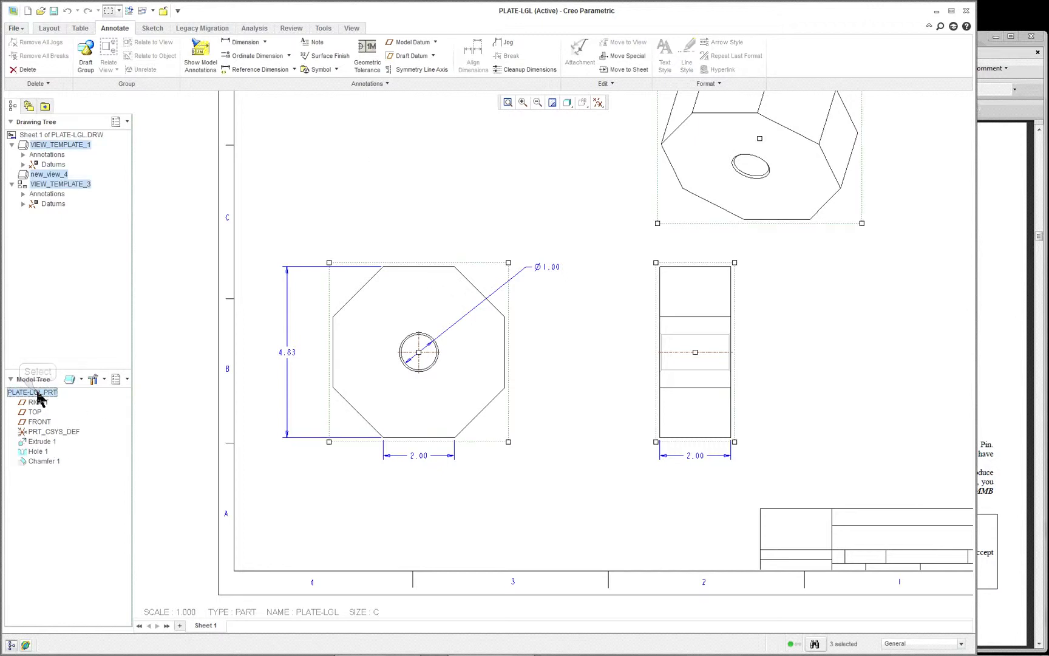
right_click(36, 395)
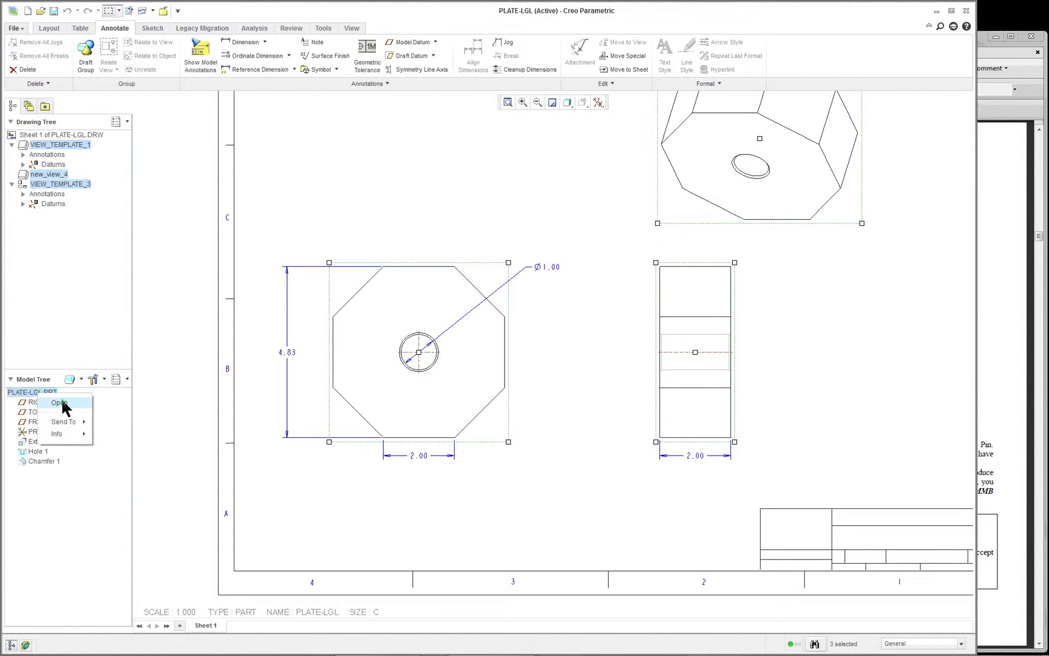
left_click(62, 403)
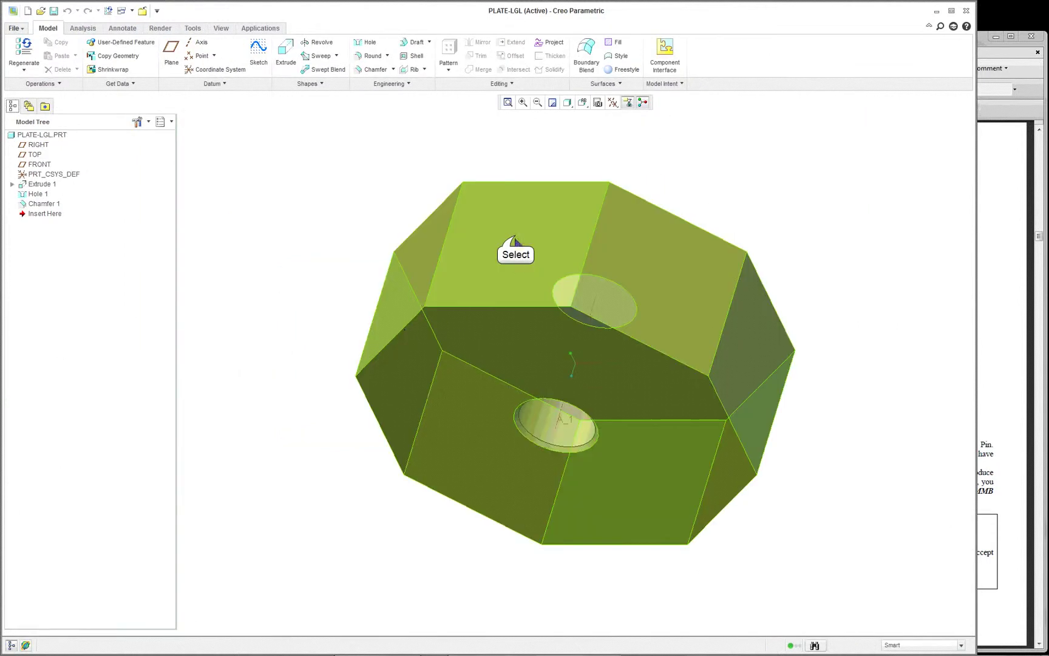
Redefine the octagonal extrusion, Extrude 1, and open its internal section sketch oriented parallel to the screen.
right_click(260, 203)
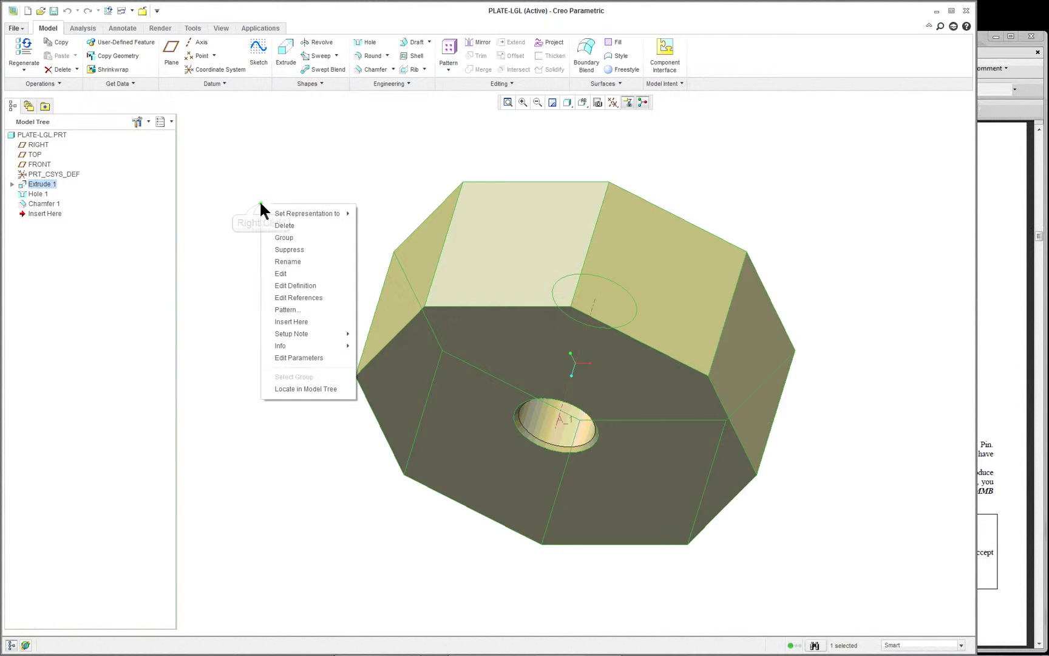
left_click(295, 286)
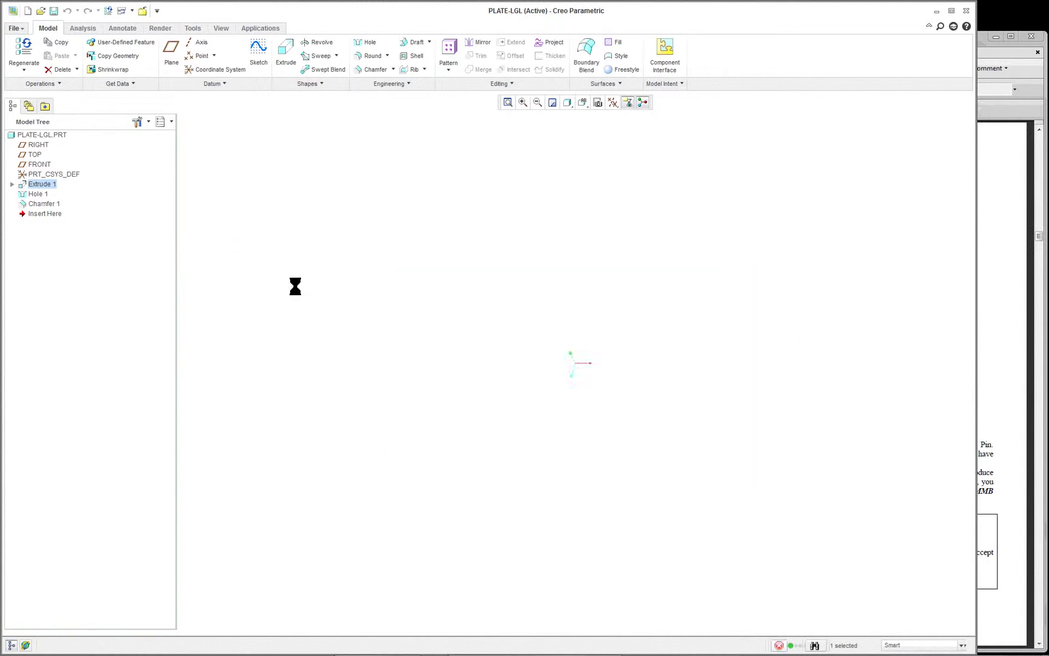
right_click(257, 162)
left_click(293, 173)
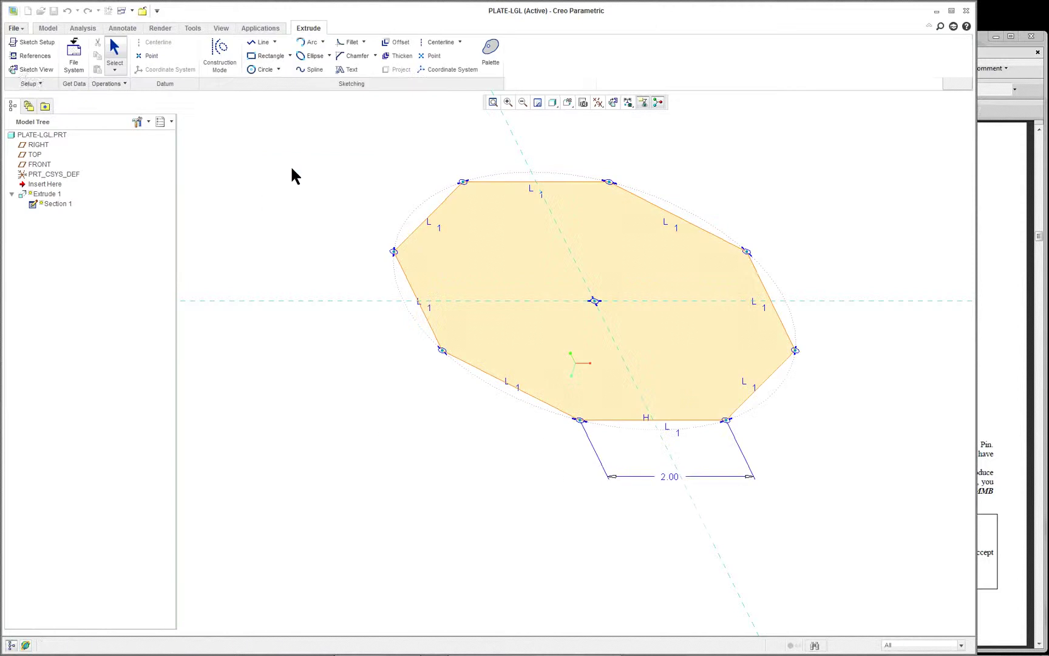
left_click(30, 69)
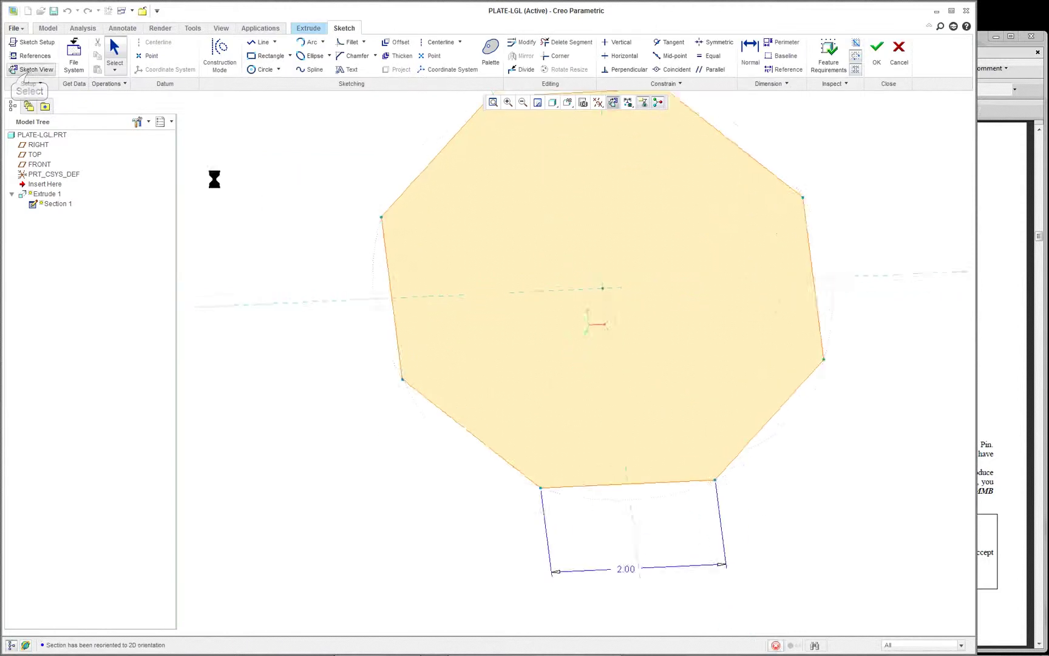
scroll(705, 275, "up", 3)
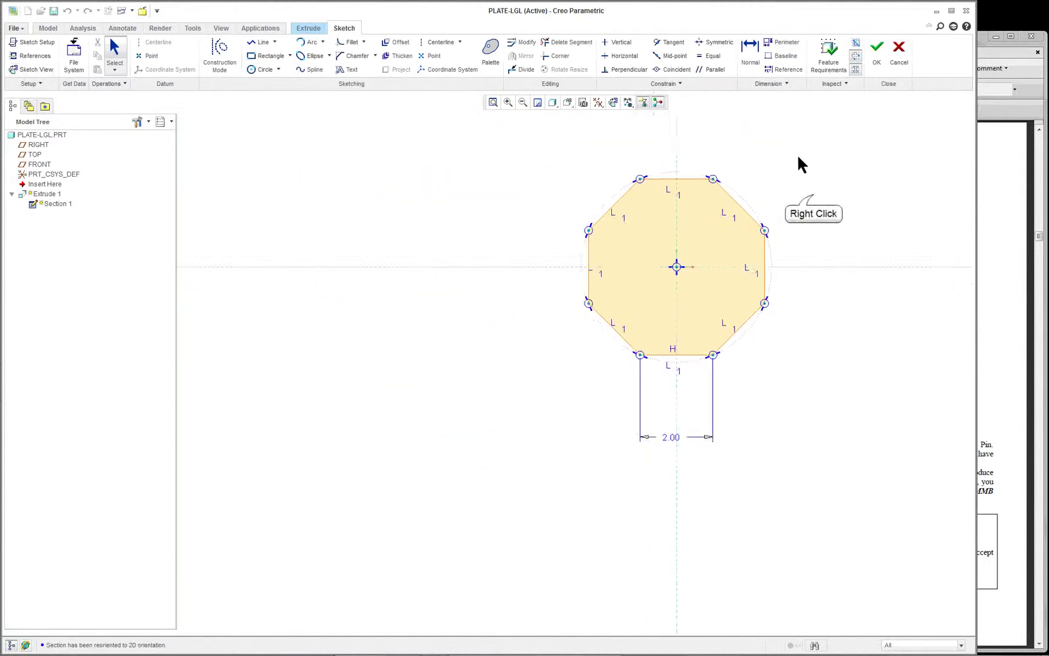
Dimension the octagon's overall height between its top and bottom edges in the sketch, deleting the conflicting 2.00 bottom edge dimension.
right_click(812, 197)
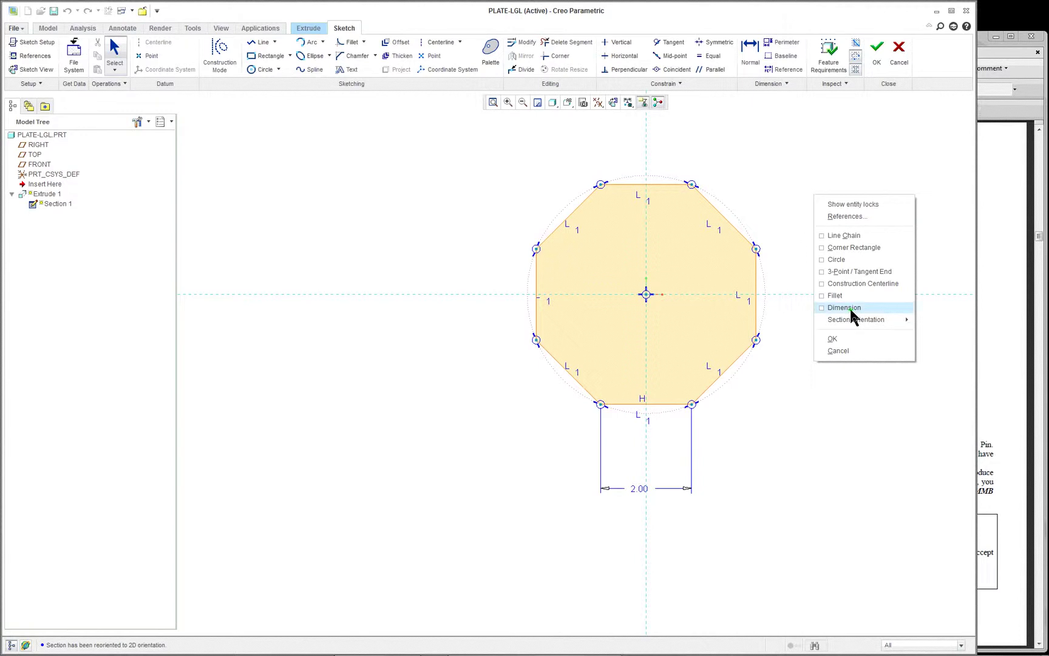
left_click(750, 142)
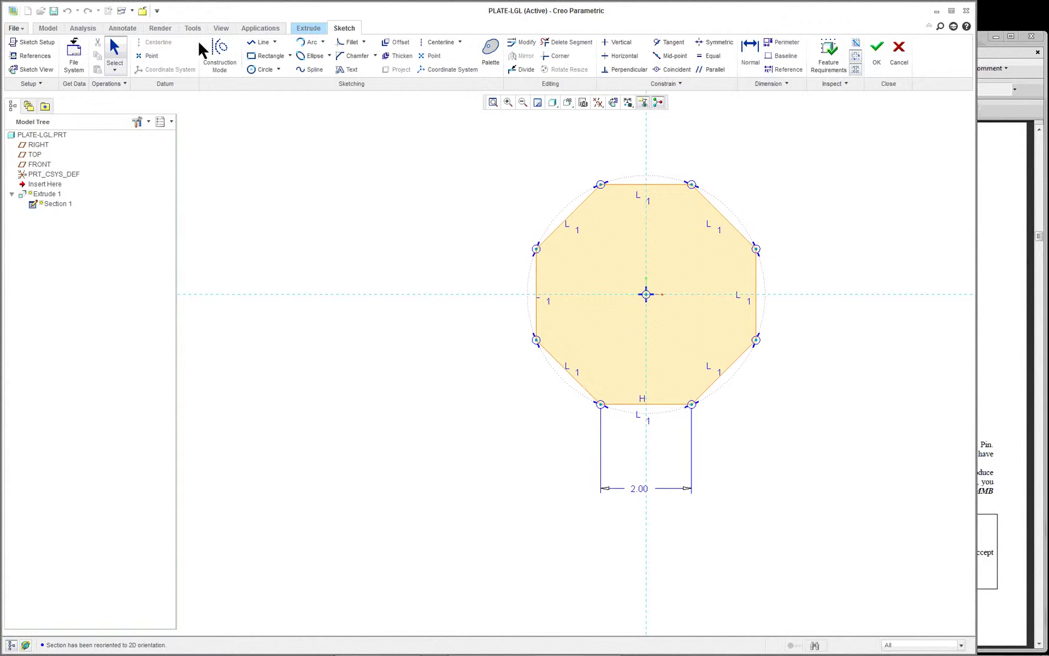
left_click(750, 56)
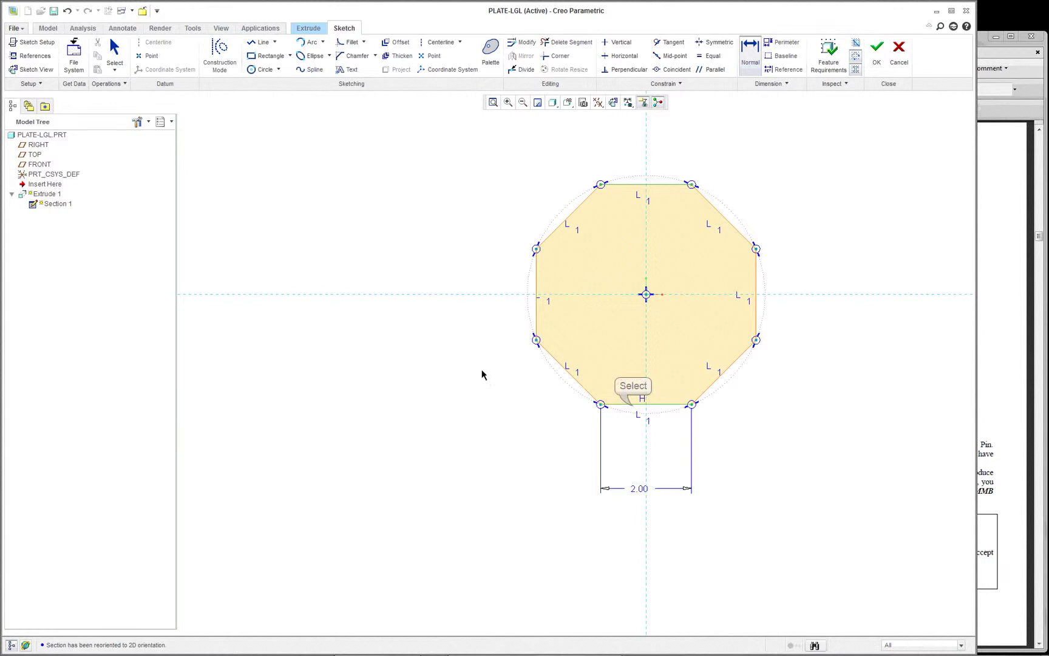
middle_click(463, 316)
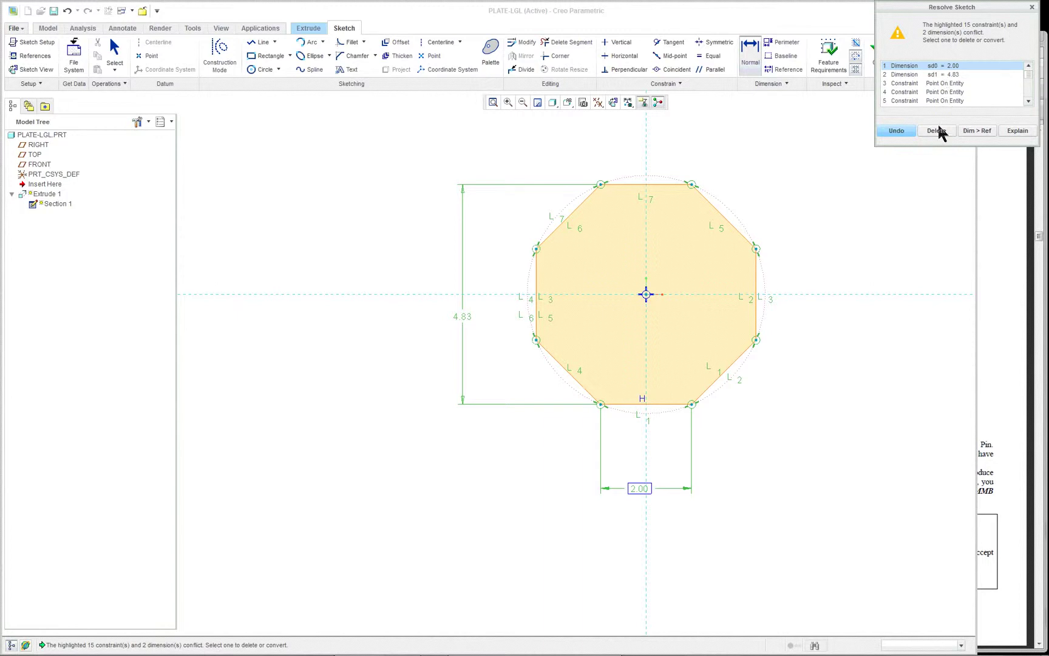
scroll(1030, 78, "down", 2)
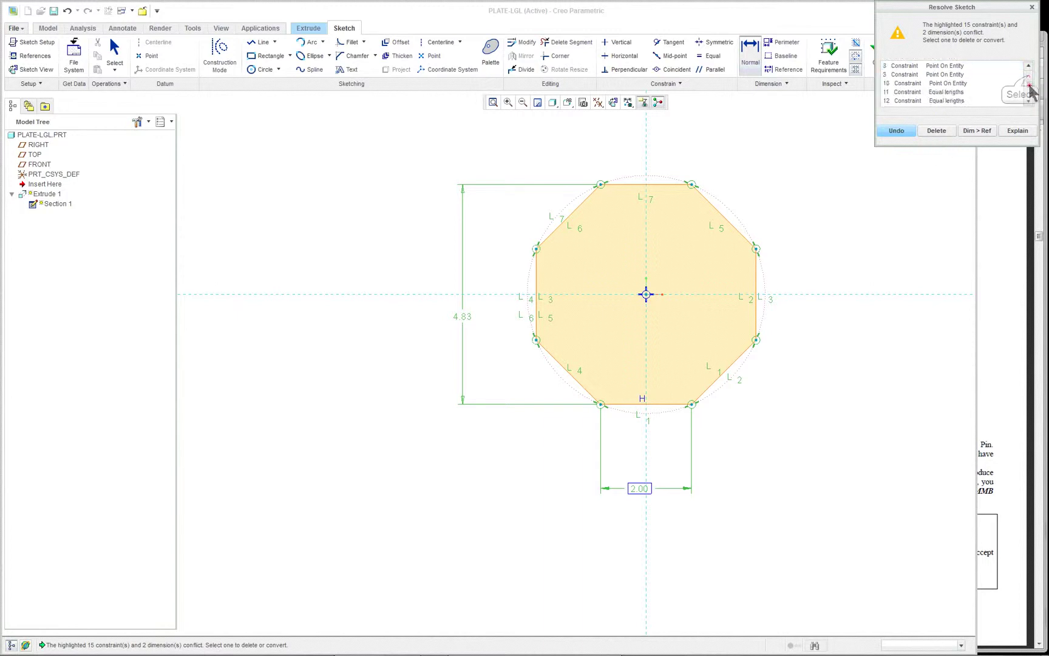
scroll(1030, 79, "up", 2)
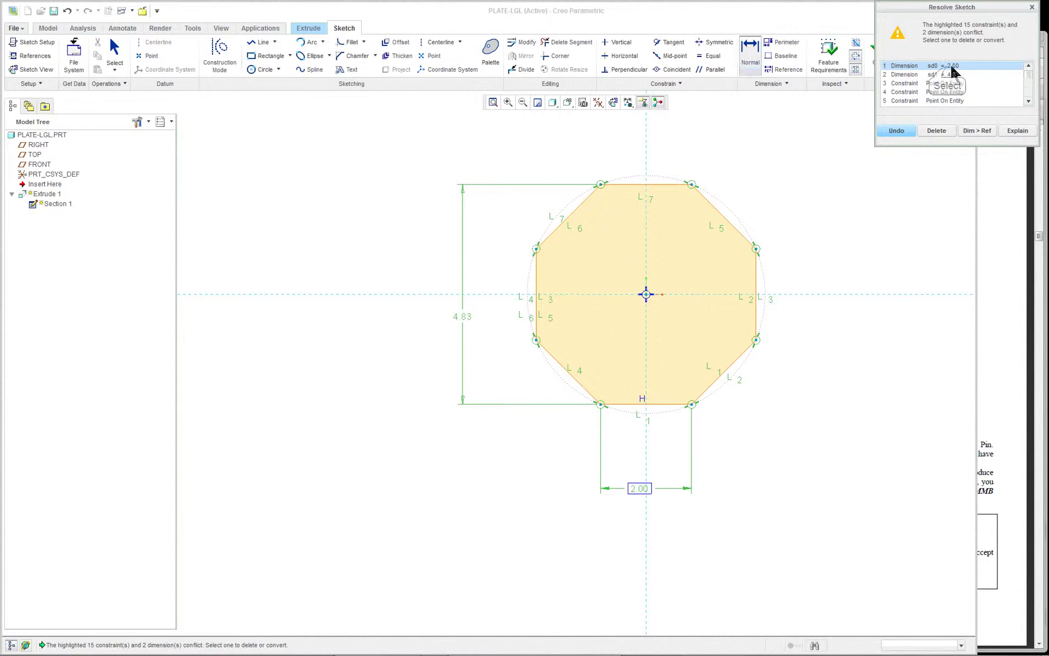
left_click(936, 131)
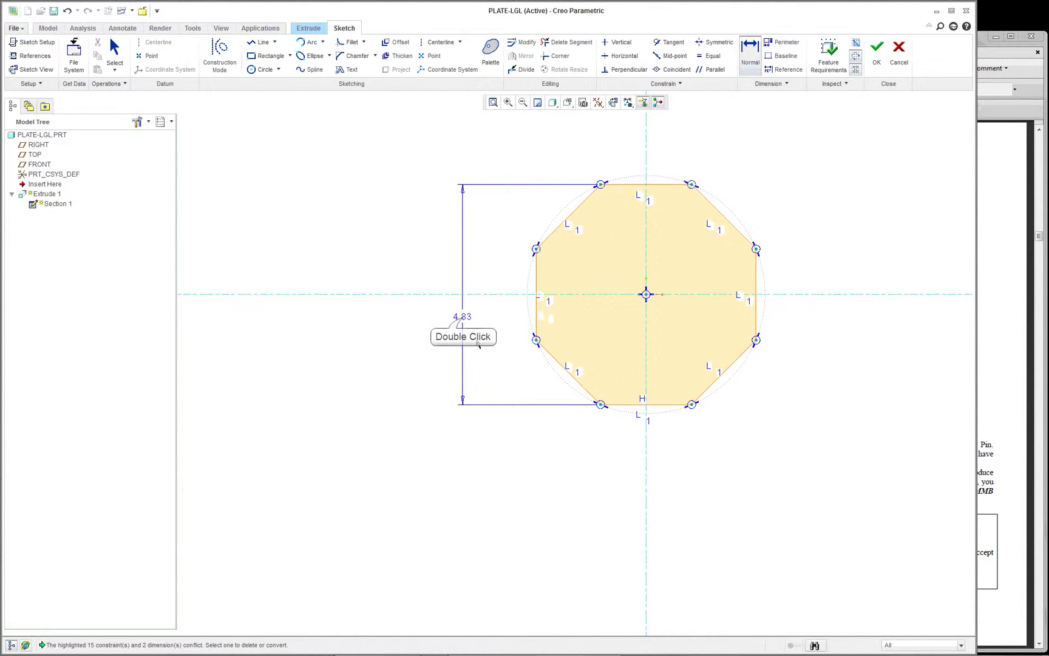
Set the octagon's overall height to 5 in the section sketch and complete the extrusion's redefinition.
double_click(462, 316)
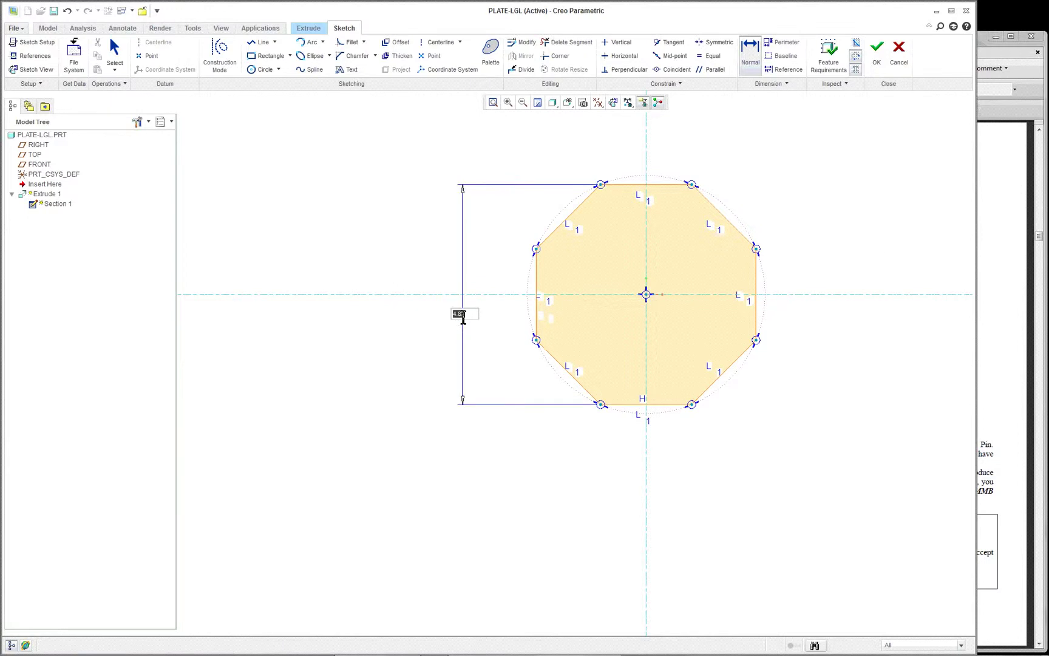
type("5")
key("Return")
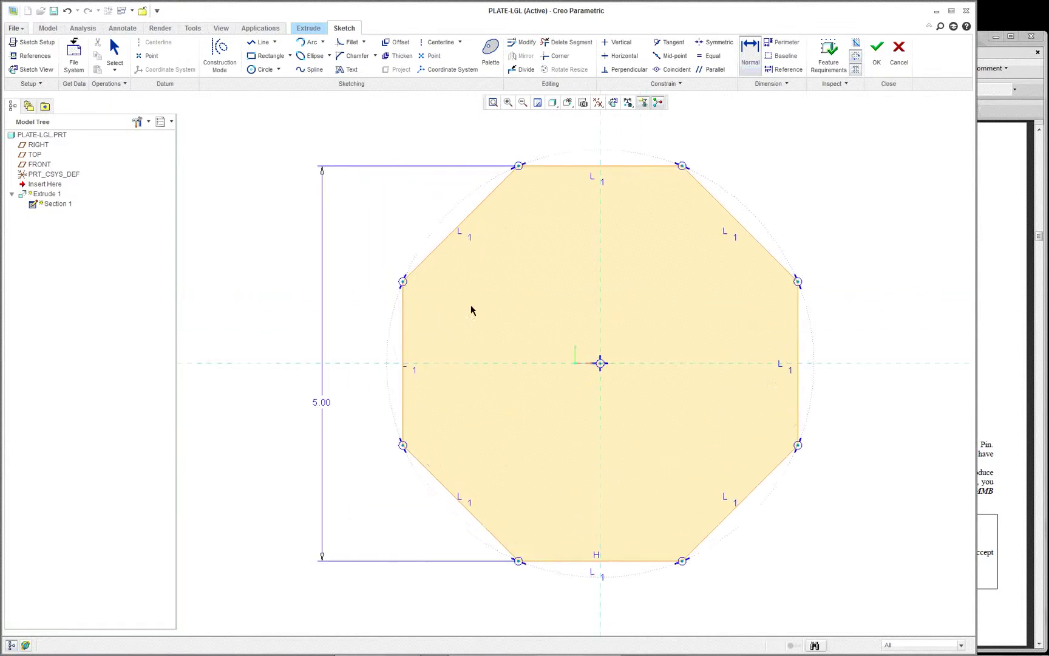
right_click(817, 177)
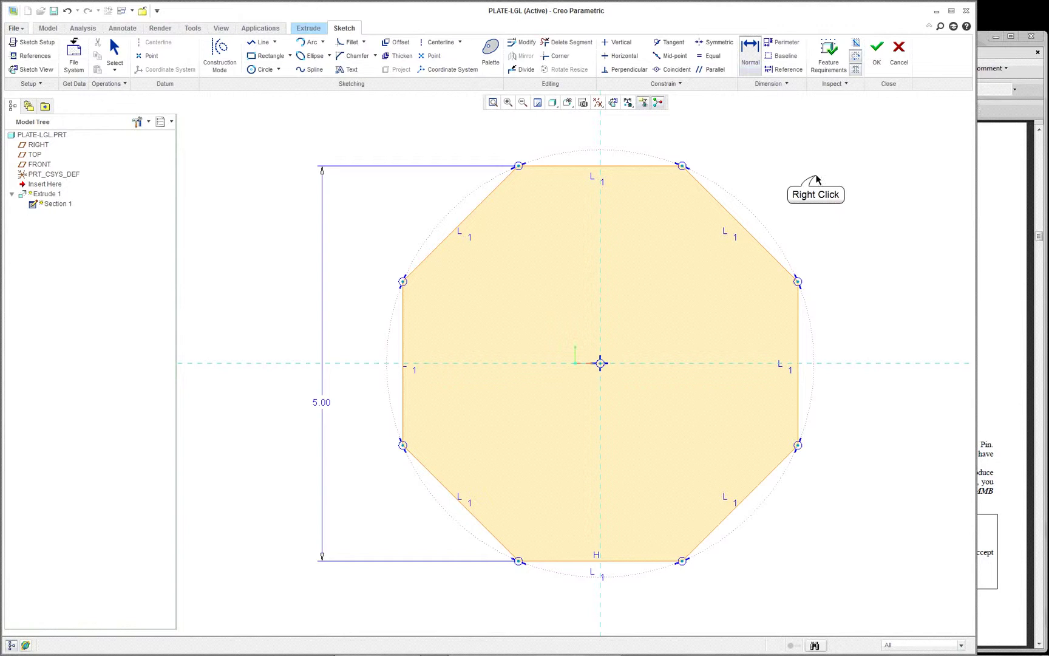
left_click(850, 317)
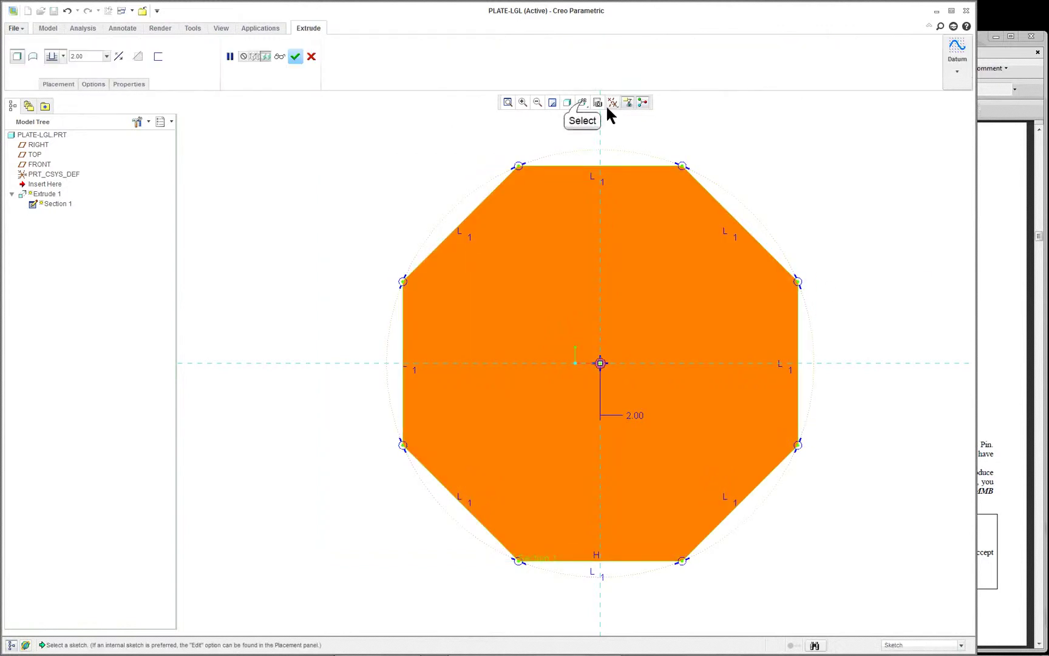
left_click(582, 102)
left_click(607, 119)
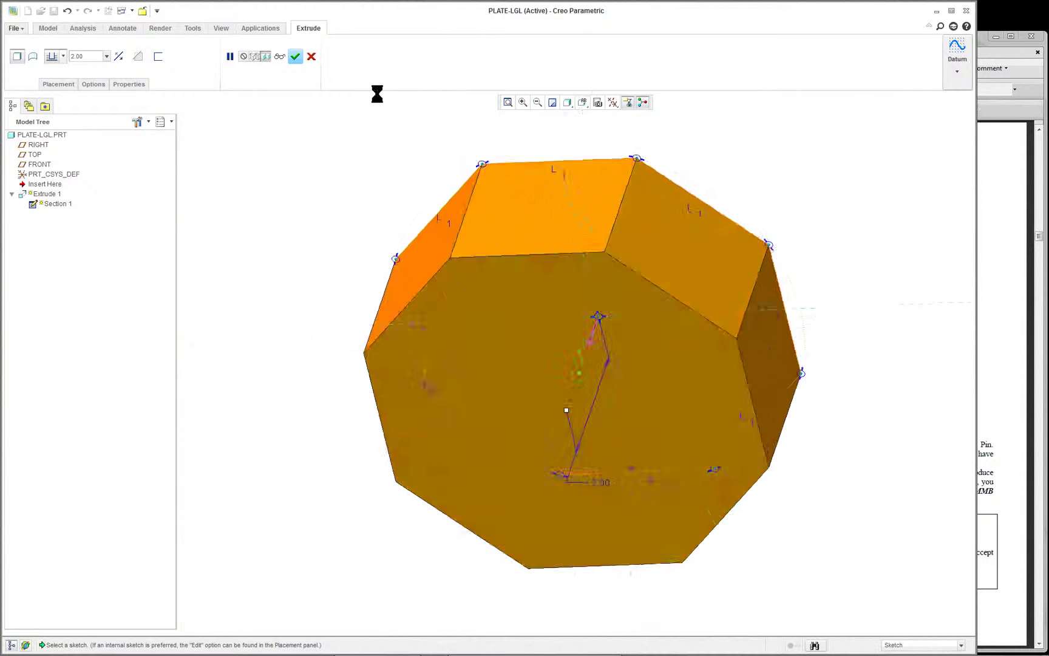
left_click(295, 56)
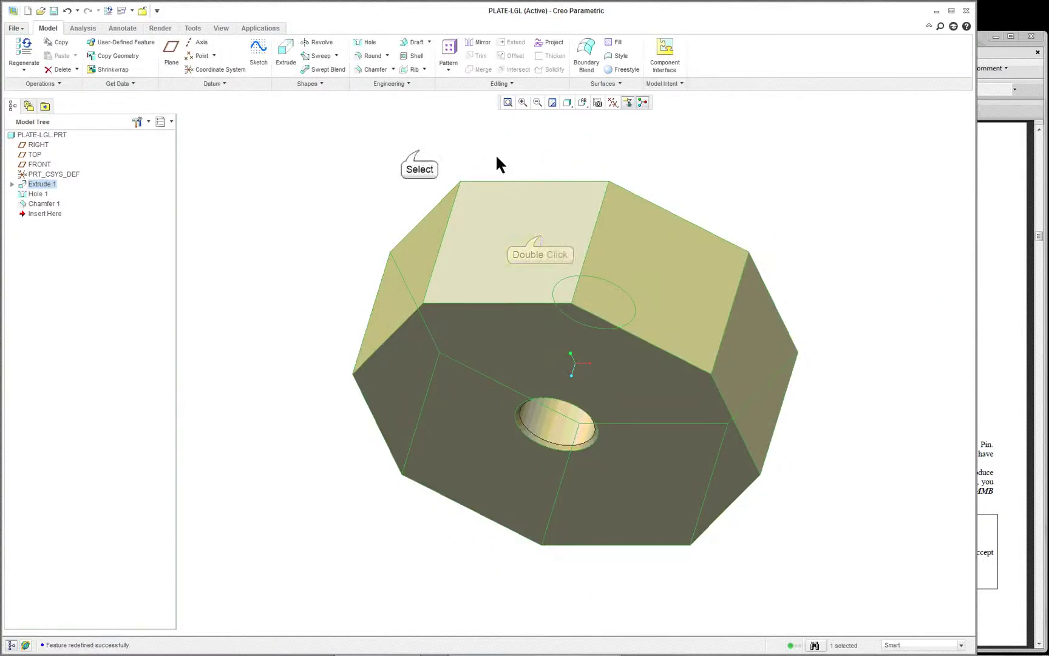
Display the octagonal extrusion's dimensions on the model and switch back to the PLATE-LGL drawing window.
double_click(539, 240)
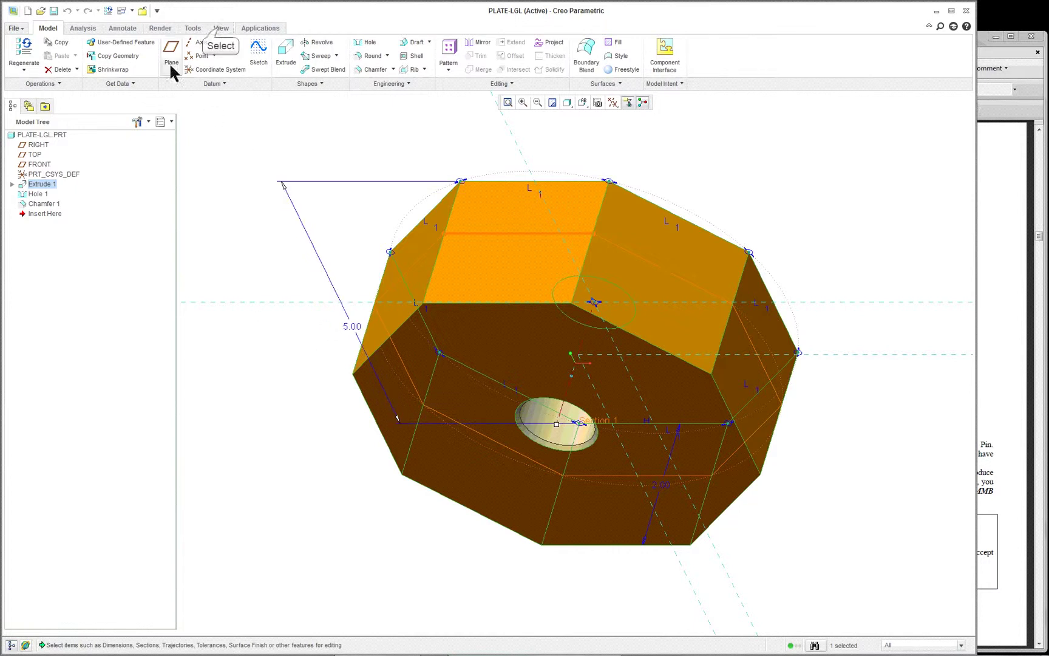
left_click(220, 28)
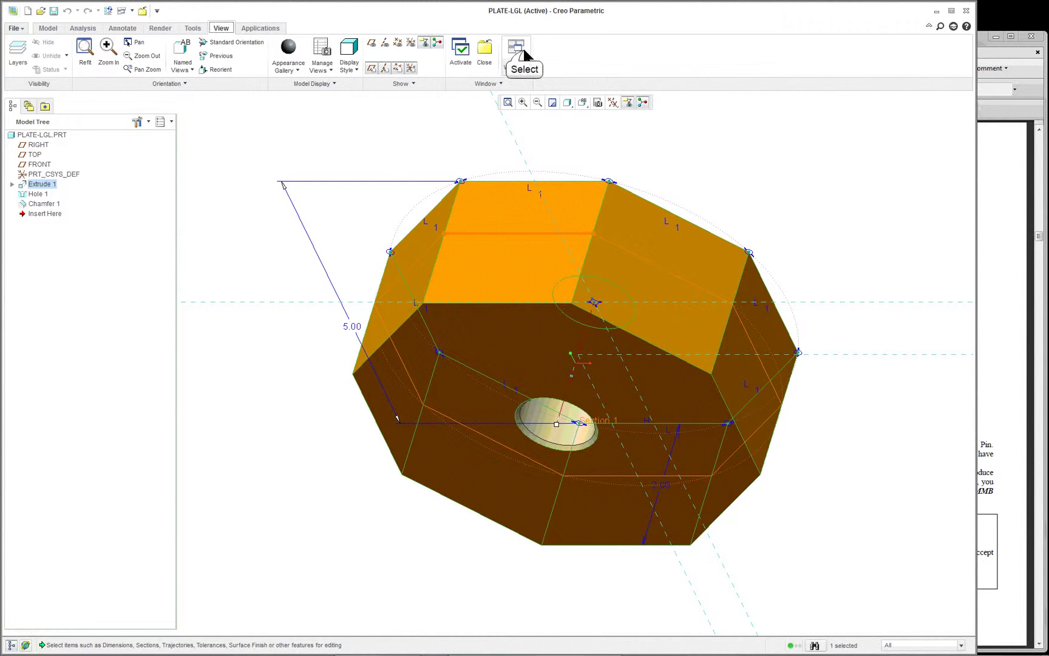
left_click(524, 69)
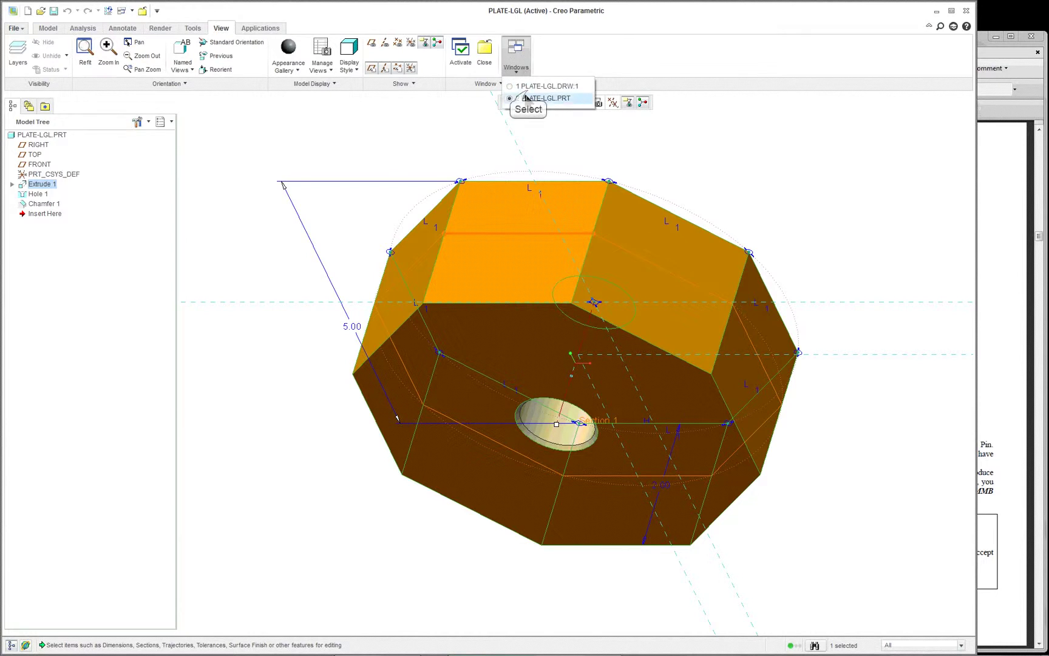
left_click(528, 86)
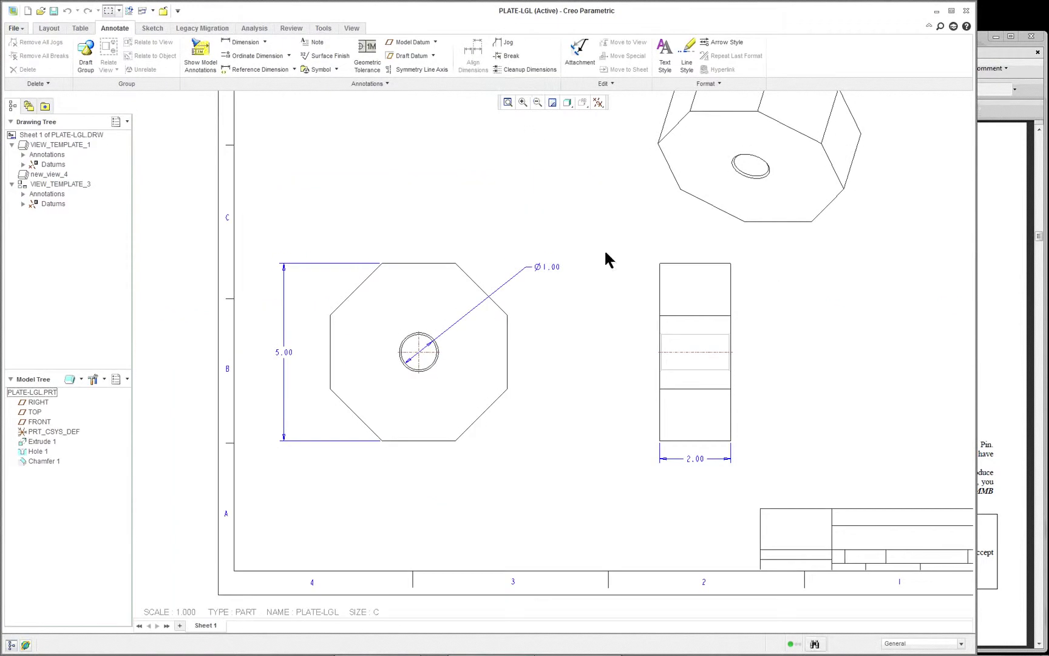
Inspect the nominal value of the created overall height dimension in its properties and close them without changes.
scroll(851, 264, "down", 3)
scroll(862, 251, "up", 3)
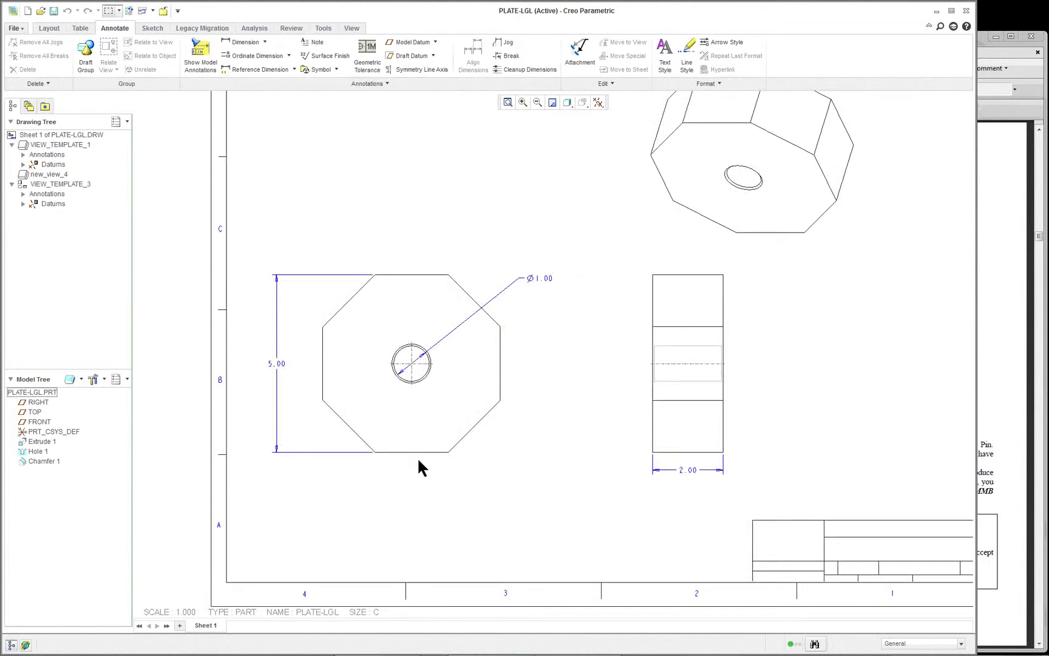
double_click(276, 363)
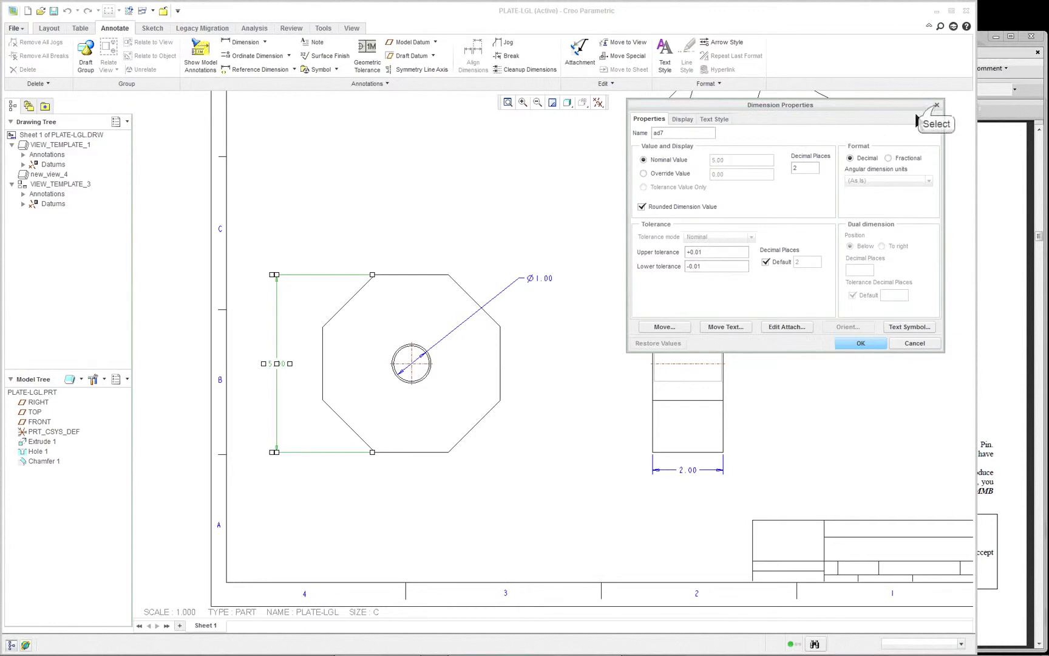
left_click(937, 104)
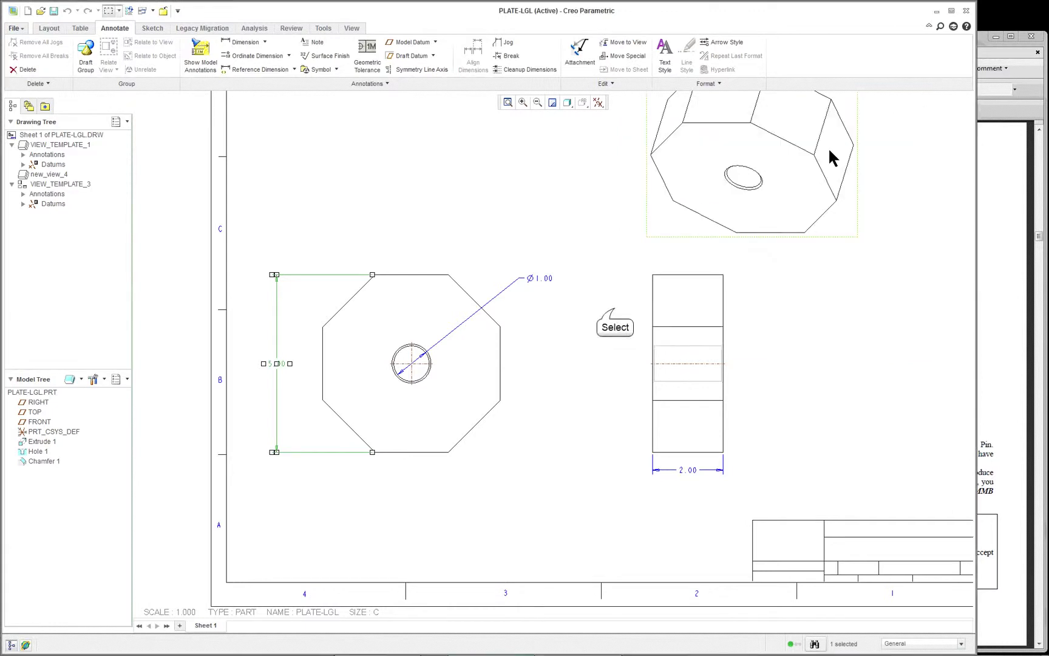
left_click(615, 307)
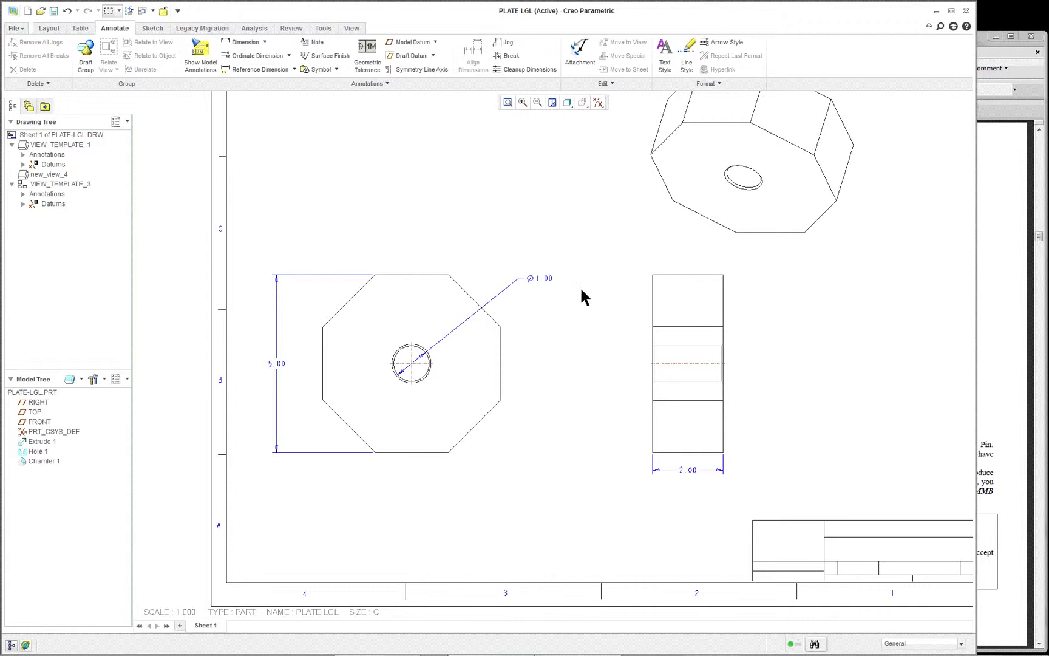
Show the octagon's overall height model dimension d8 in the front view.
left_click(400, 294)
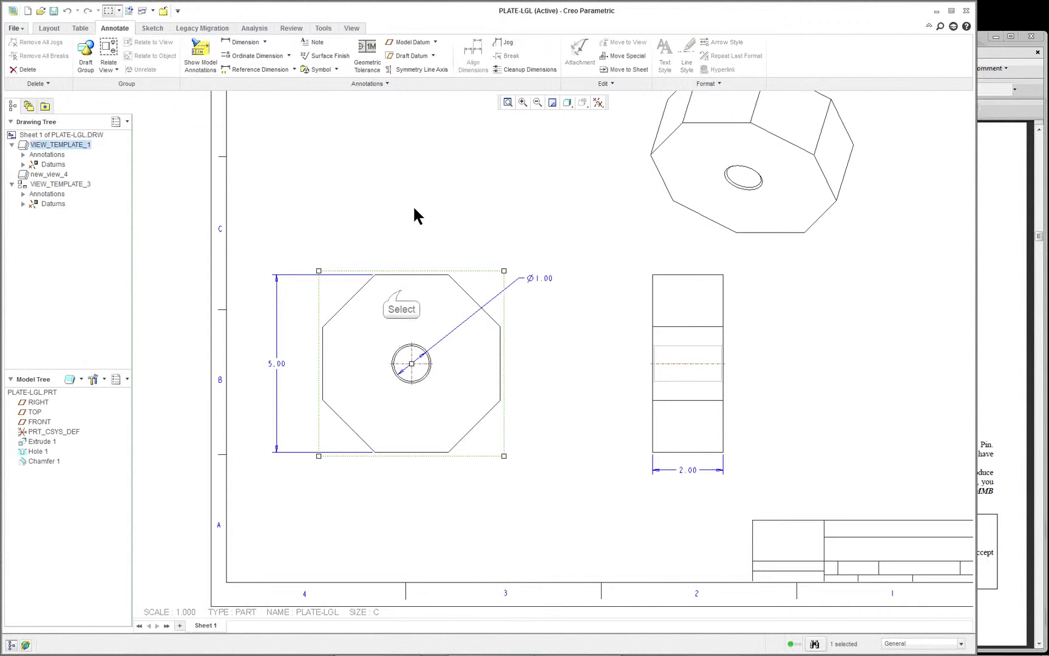
left_click(201, 51)
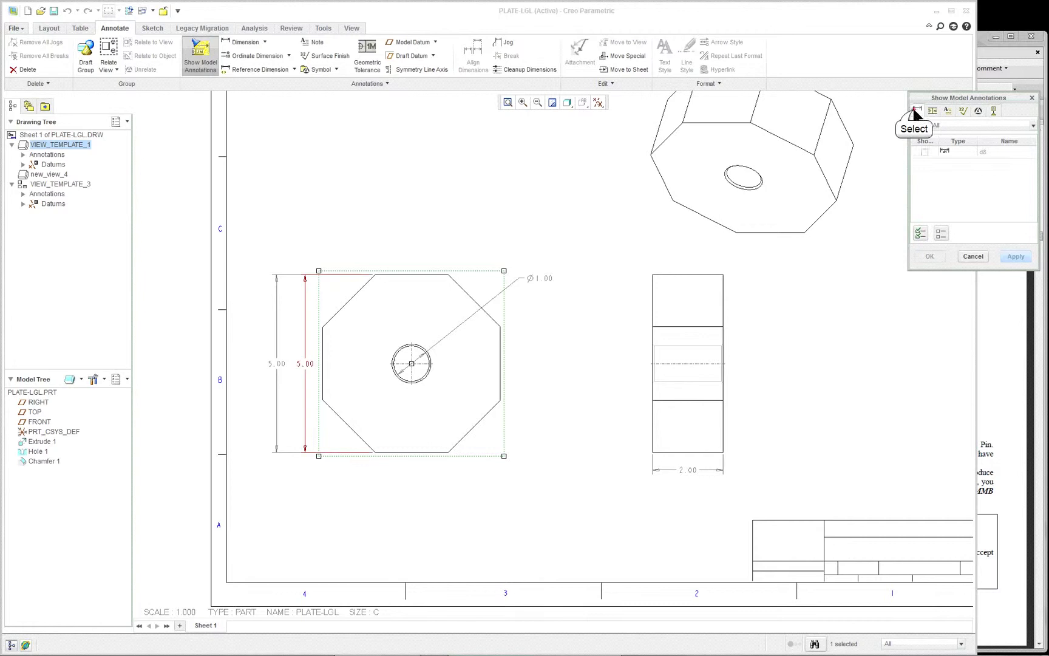
left_click(924, 152)
left_click(924, 152)
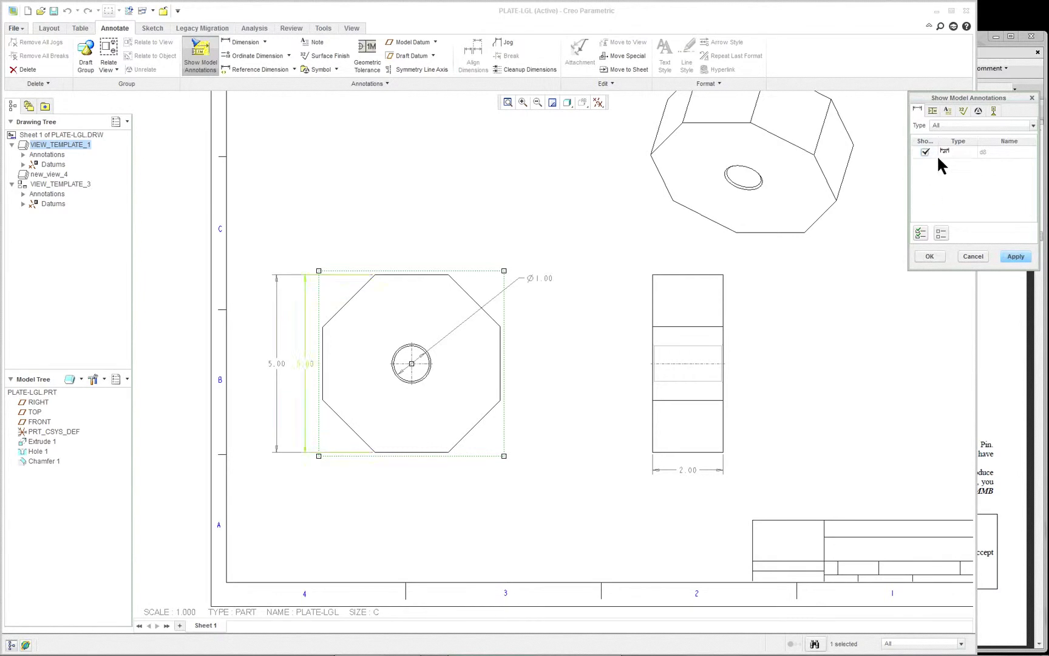
left_click(929, 256)
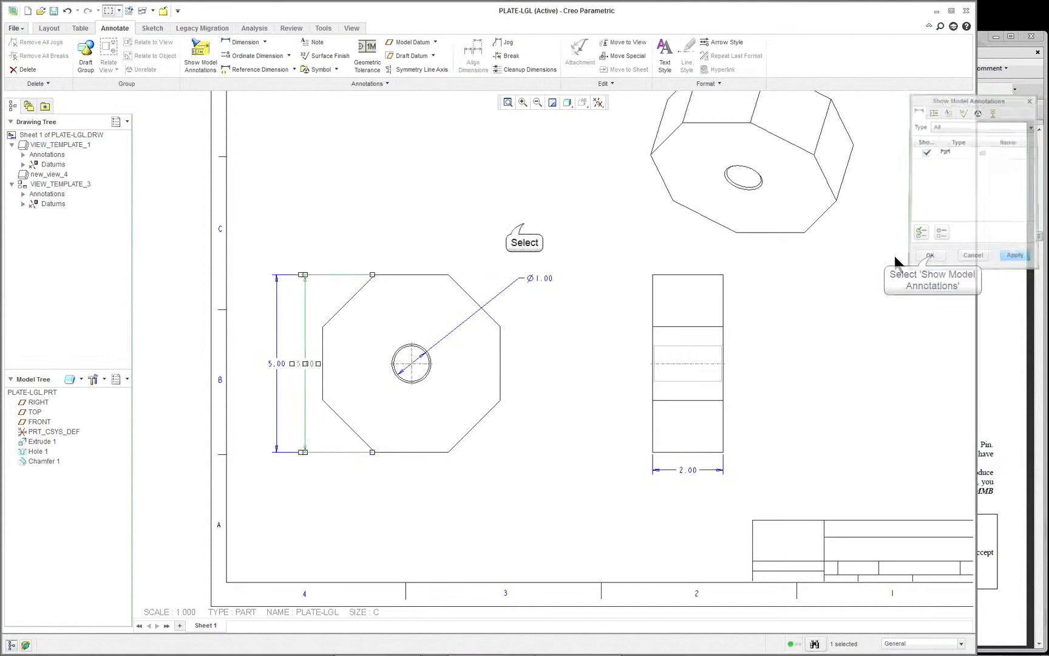
Try opening both overall height dimensions in the front view for direct value editing, and minimize the background document window.
left_click(304, 360)
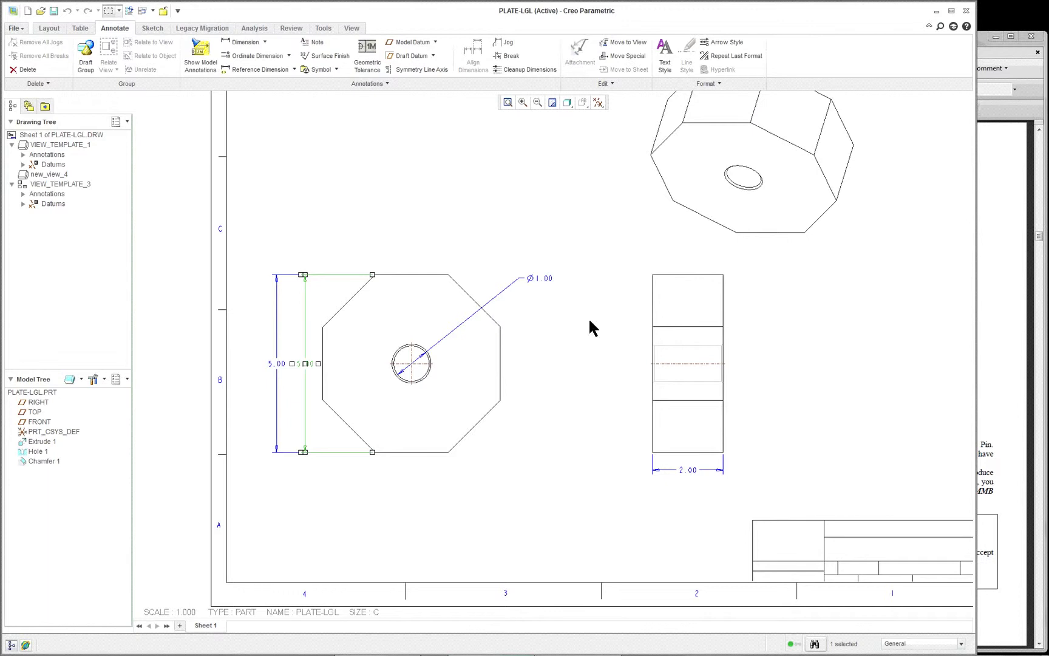
double_click(306, 363)
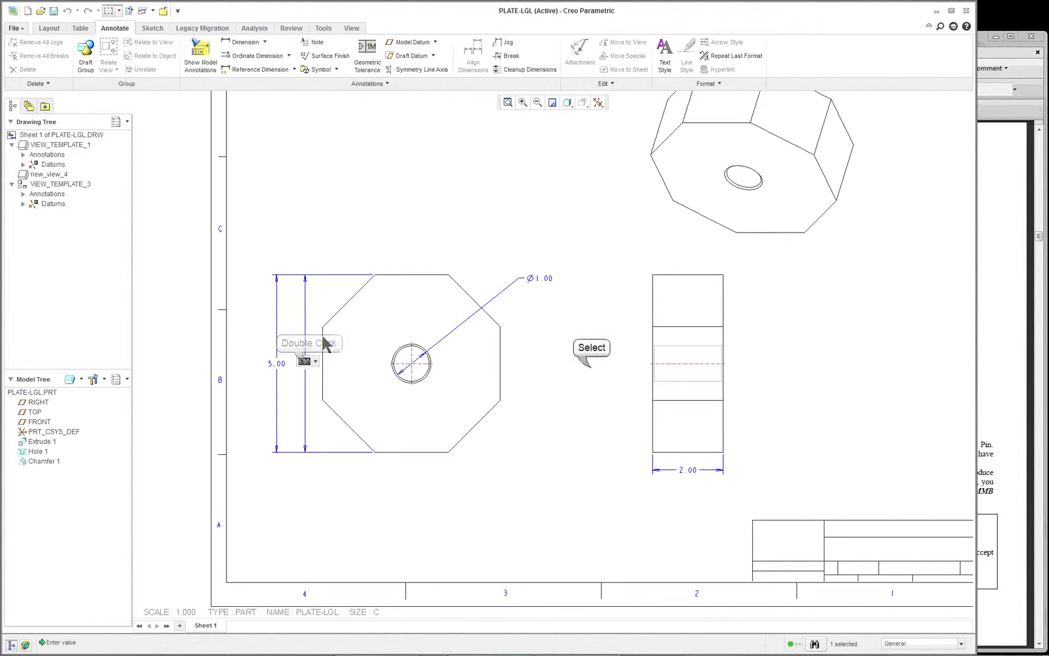
double_click(278, 363)
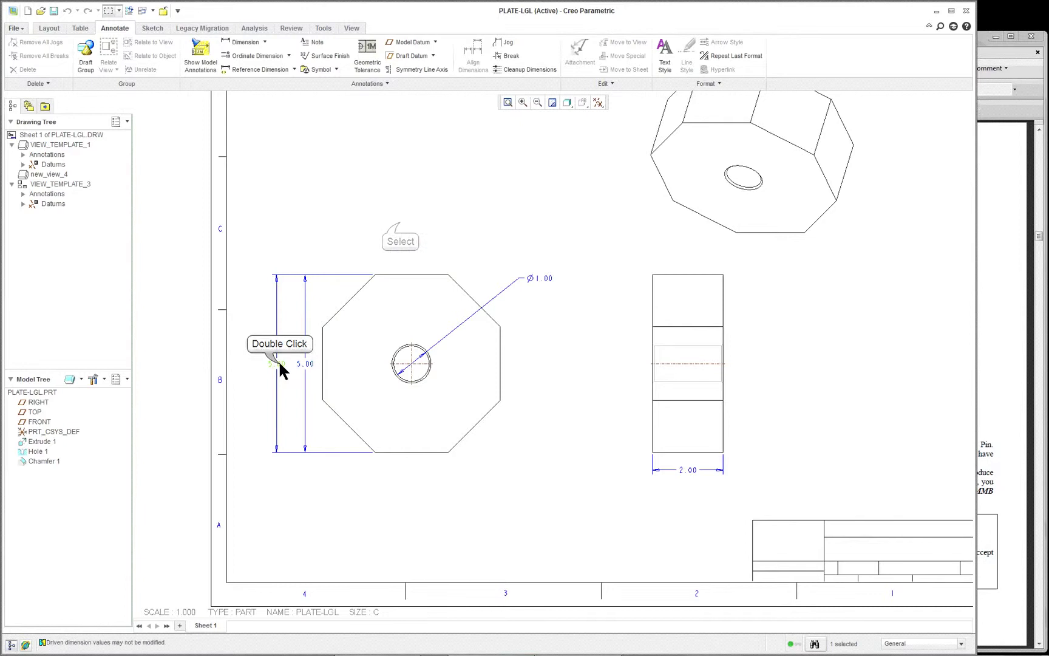
left_click(402, 227)
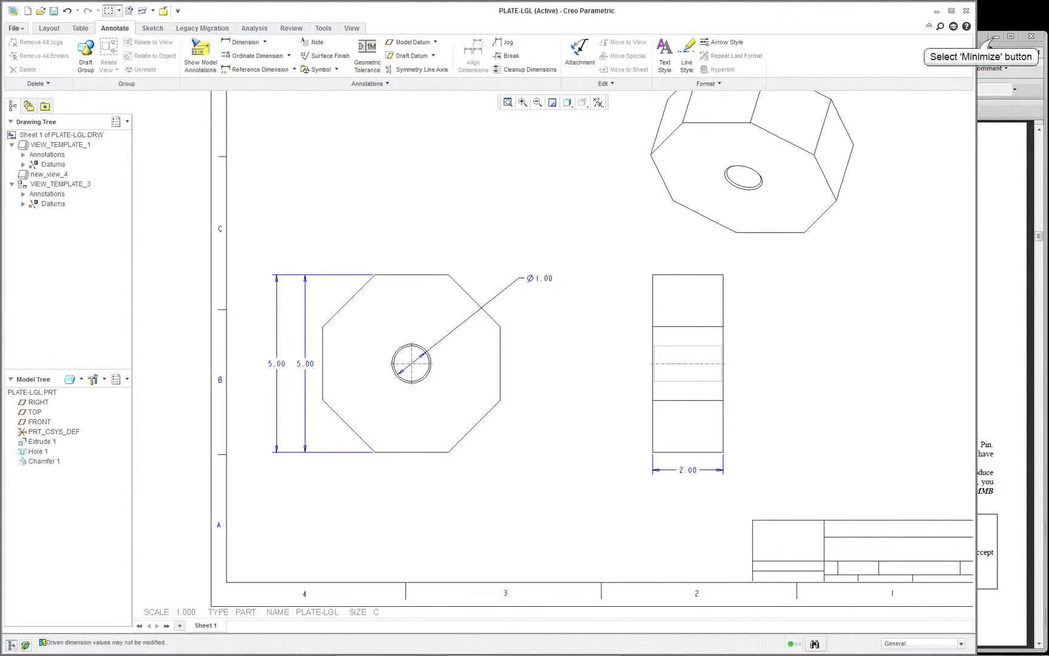
left_click(990, 37)
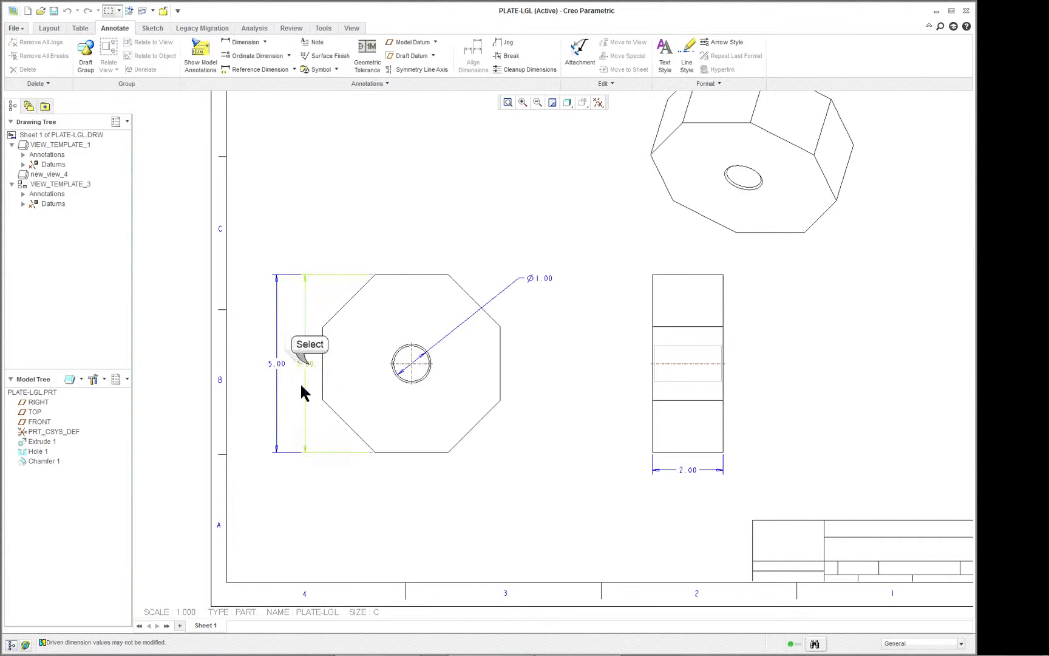
Move the model height dimension between the front and side views, and reposition the hole's diameter dimension above the octagon.
left_click_drag(308, 362, 607, 363)
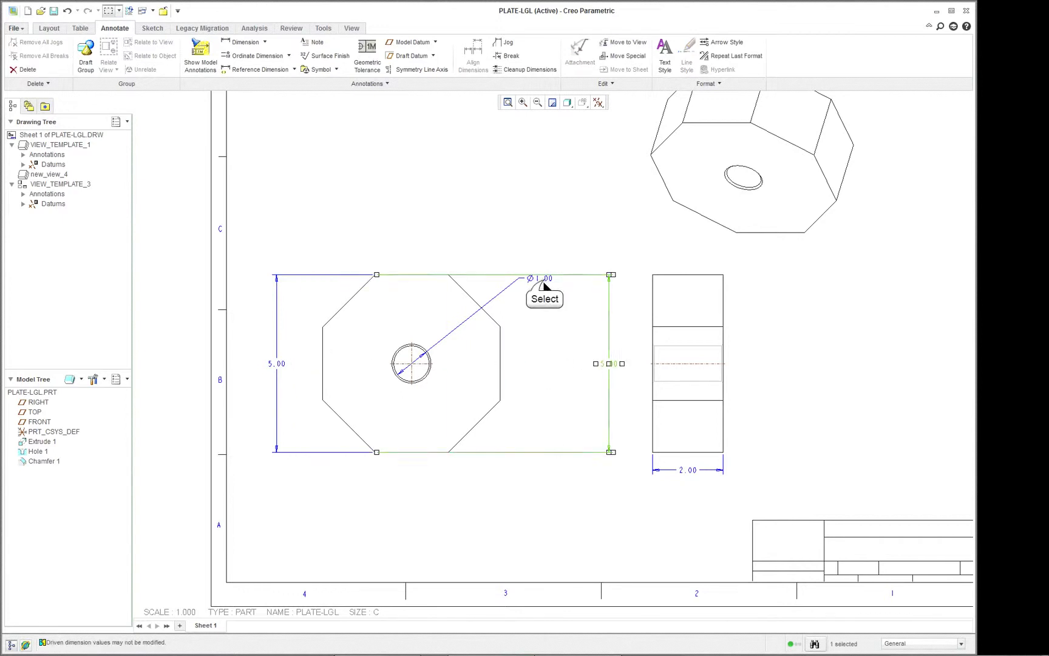
left_click_drag(545, 284, 504, 236)
Inspect the created height dimension's properties, and set the nominal value of the model height dimension d8 to 4.50.
double_click(278, 362)
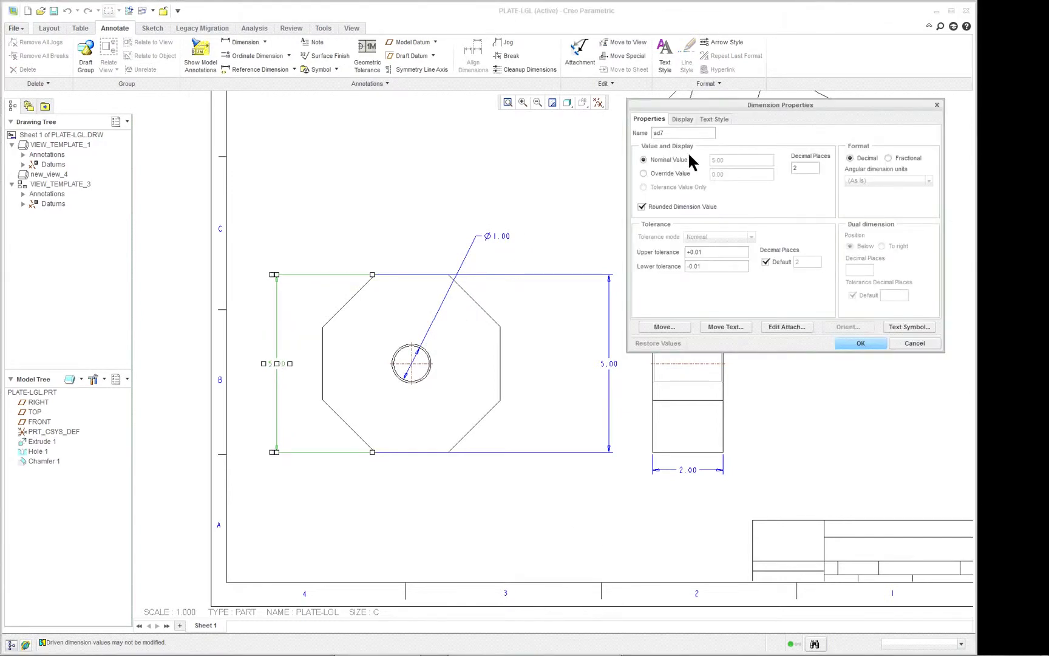
left_click(872, 343)
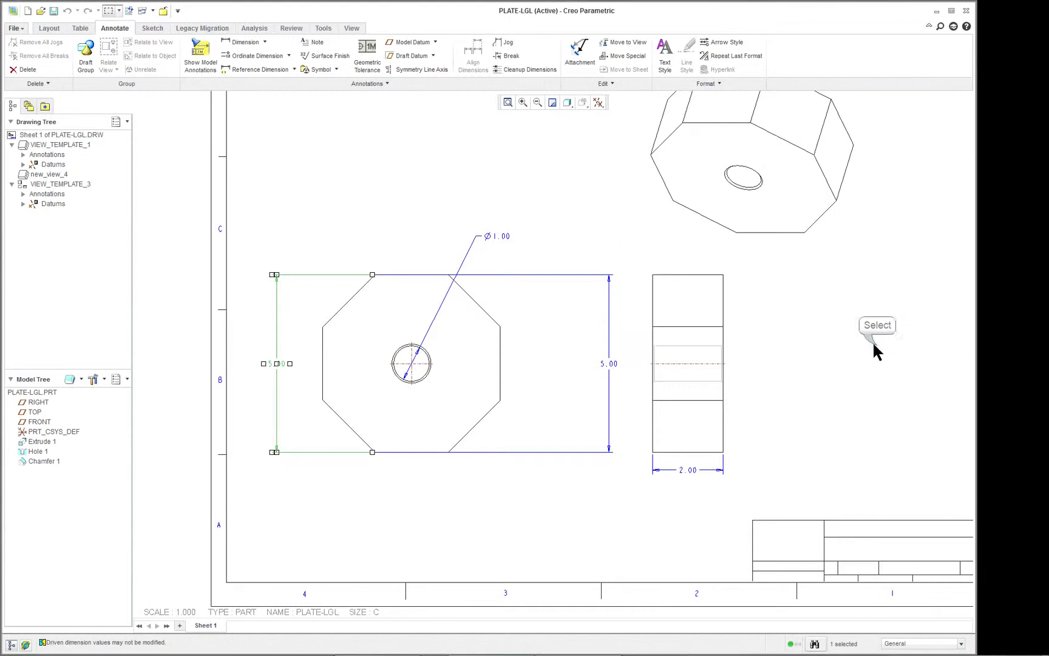
double_click(611, 361)
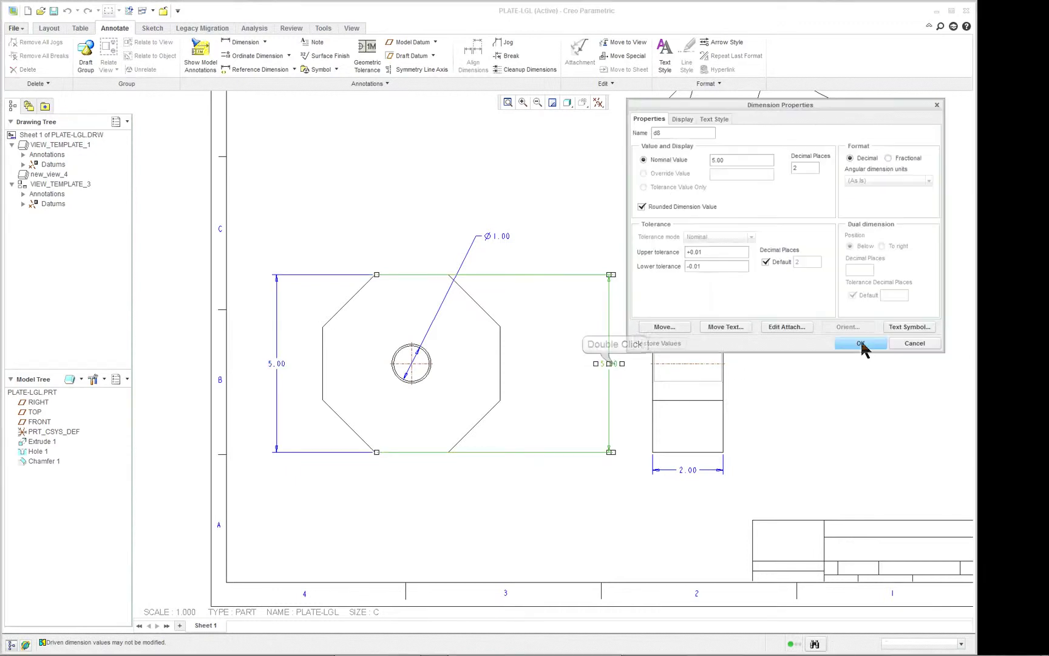
double_click(726, 160)
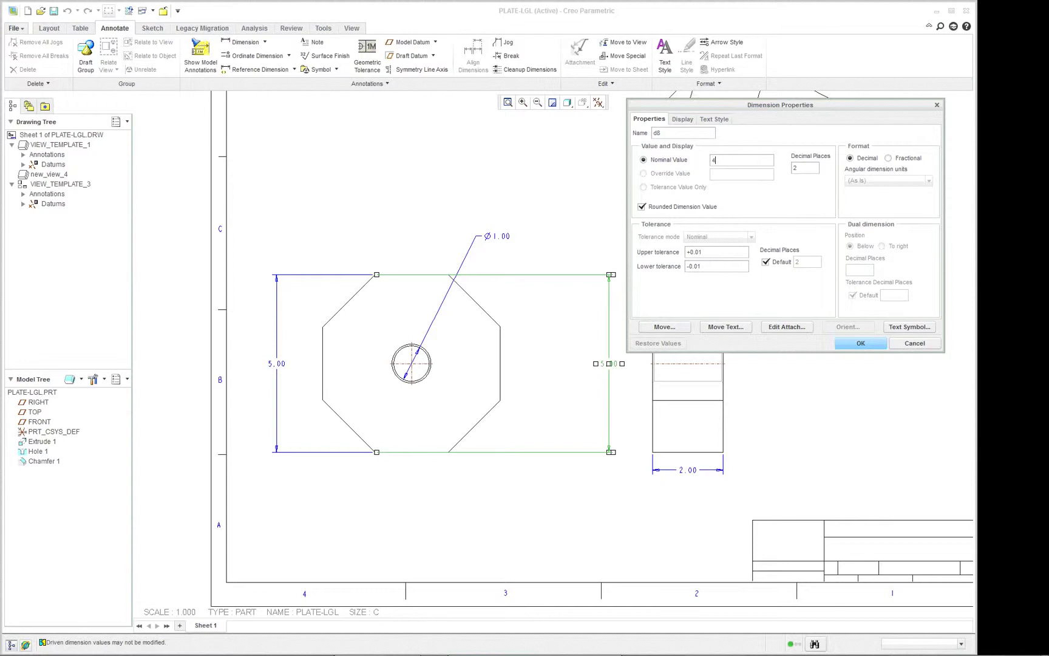
type("4.50")
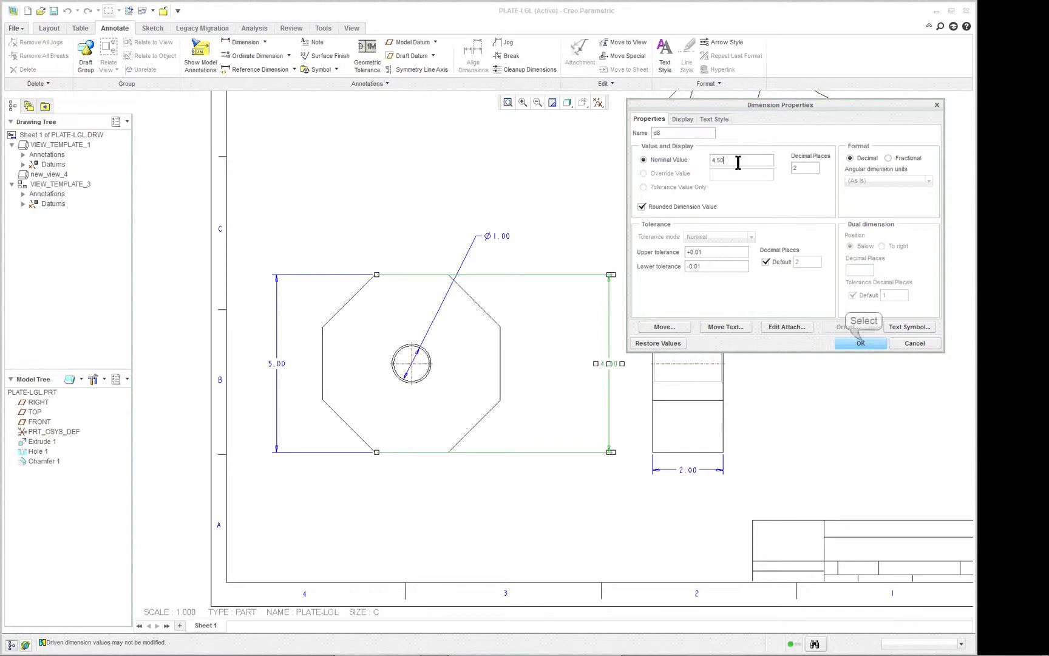
left_click(861, 342)
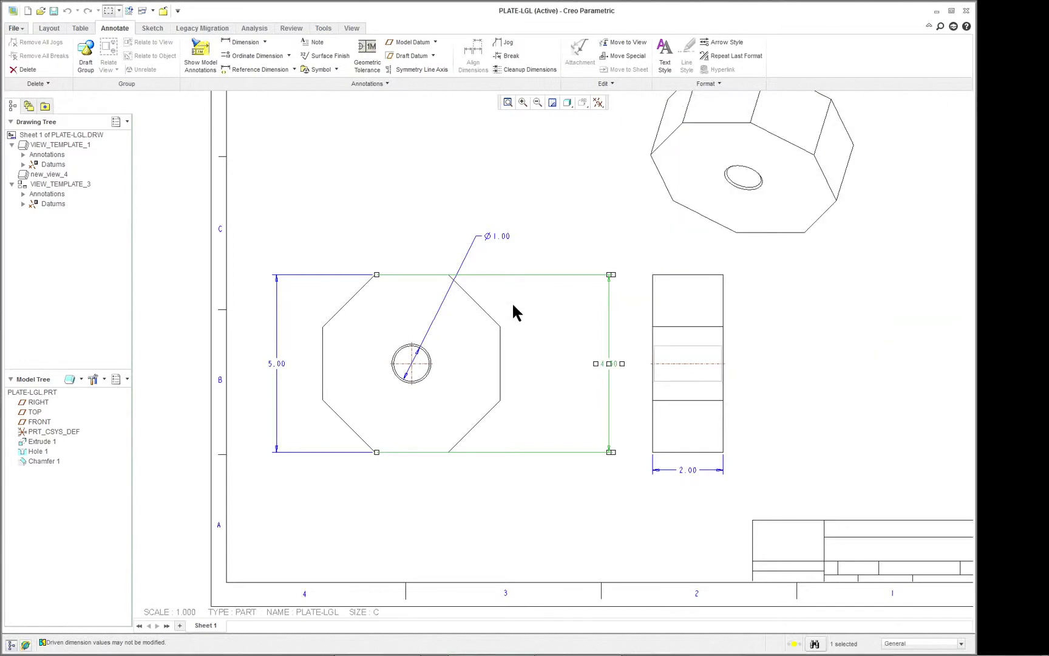
Delete the created overall height dimension ad7 from the front view.
left_click(294, 362)
left_click(285, 363)
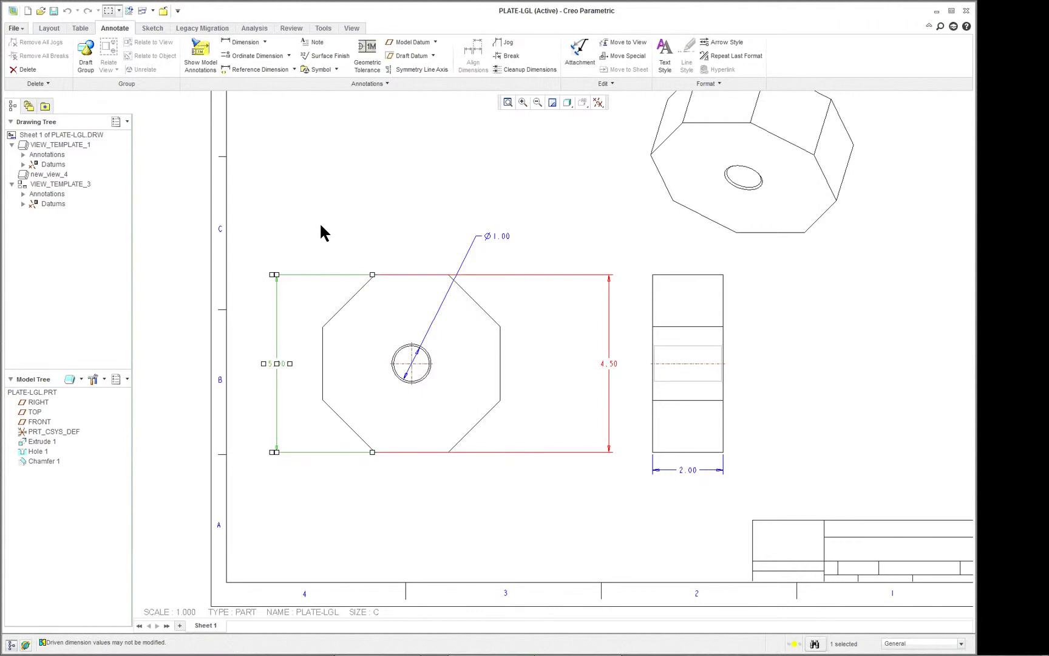
key("Delete")
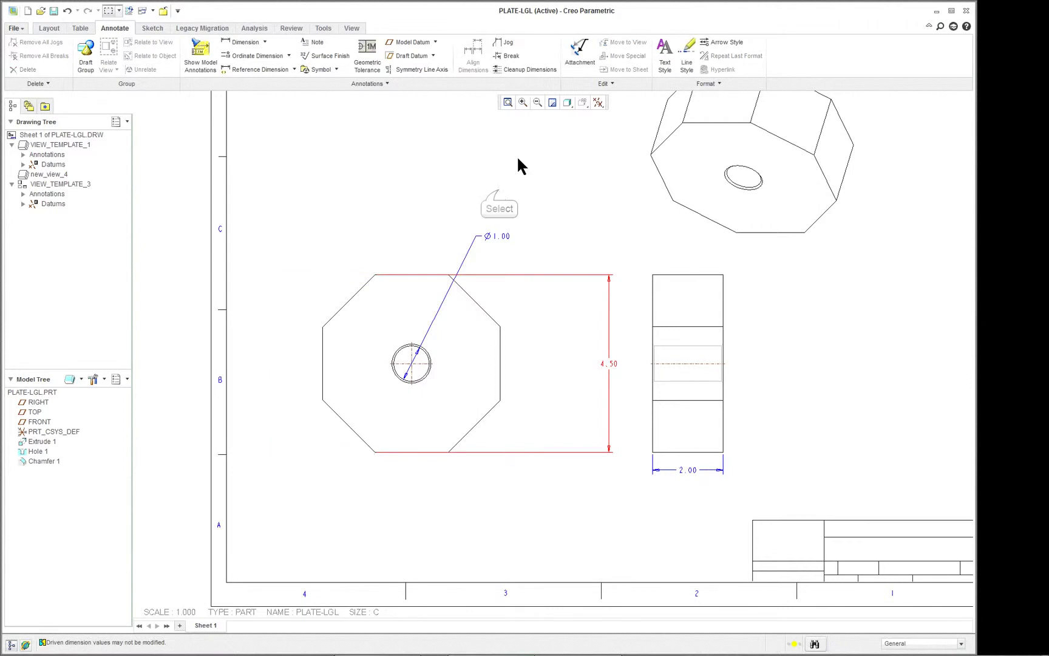
left_click(448, 159)
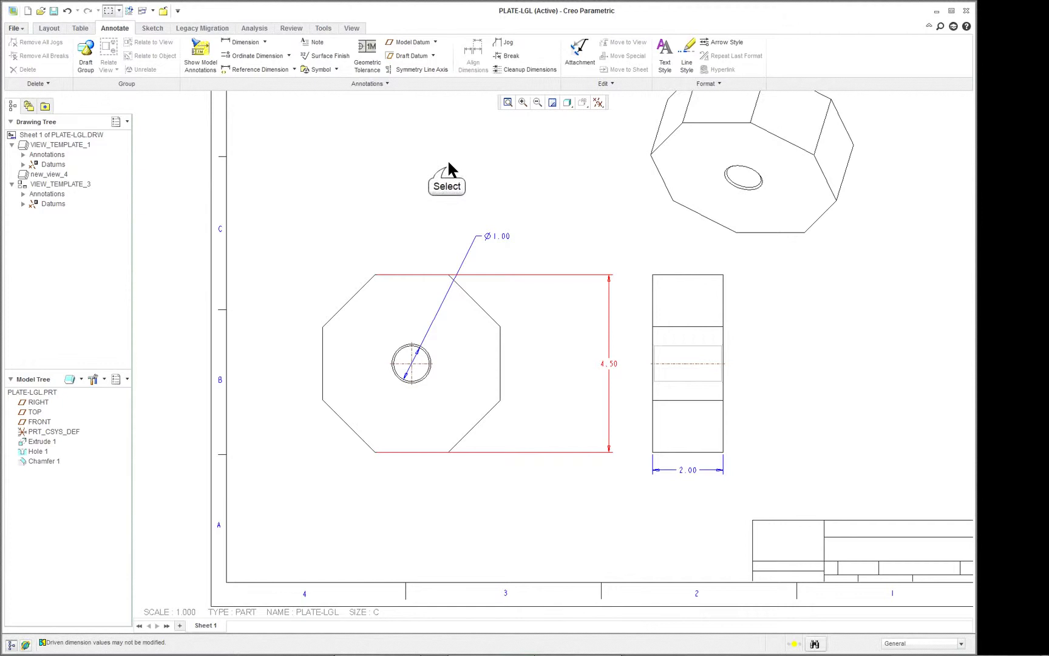
Move the model height dimension d8 to the octagon's left side, with its text above mid-height.
left_click(605, 362)
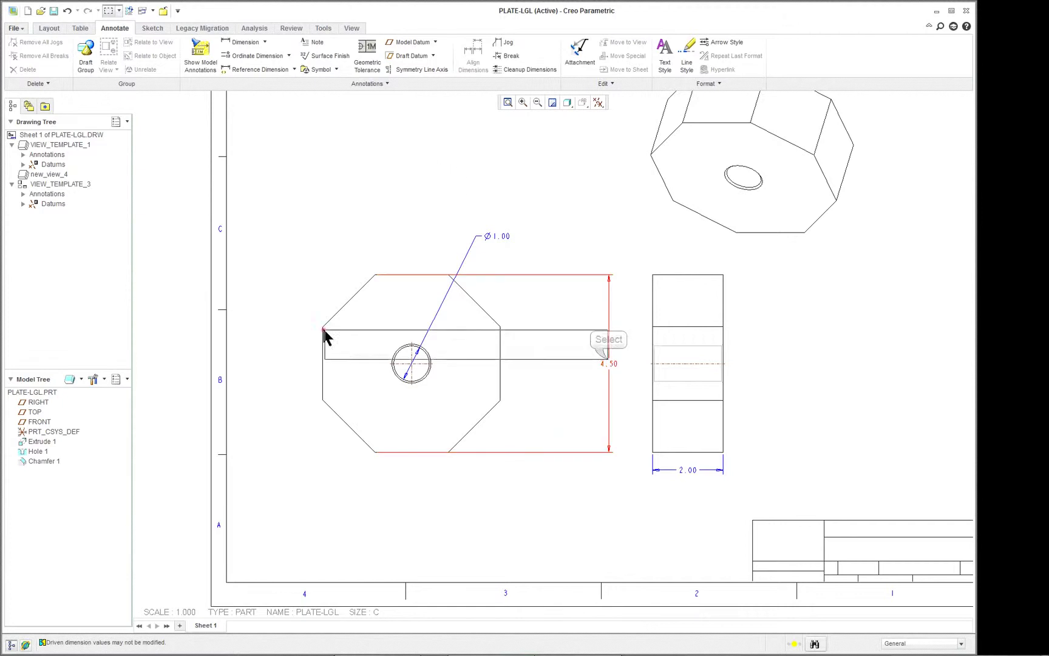
left_click(605, 363)
left_click(609, 358)
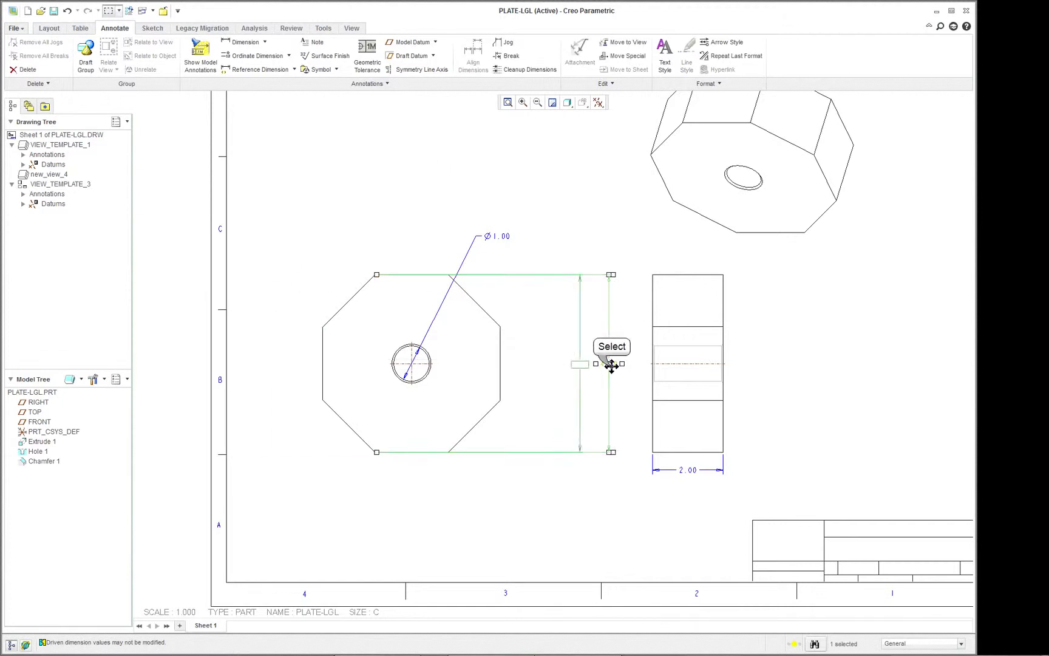
left_click_drag(613, 363, 260, 320)
left_click(274, 323)
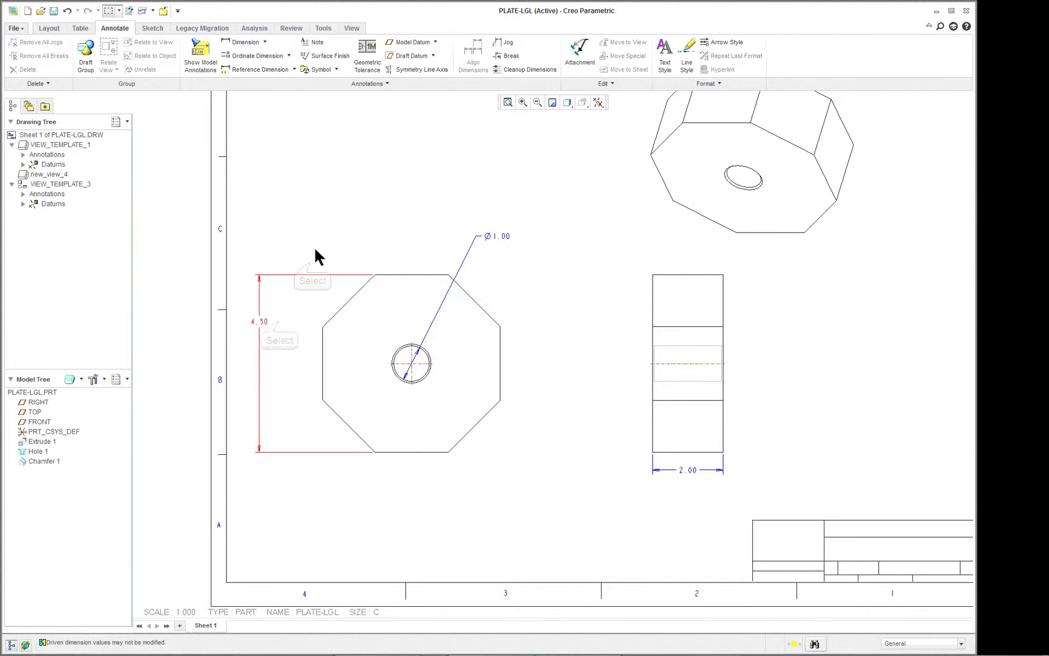
left_click(255, 319)
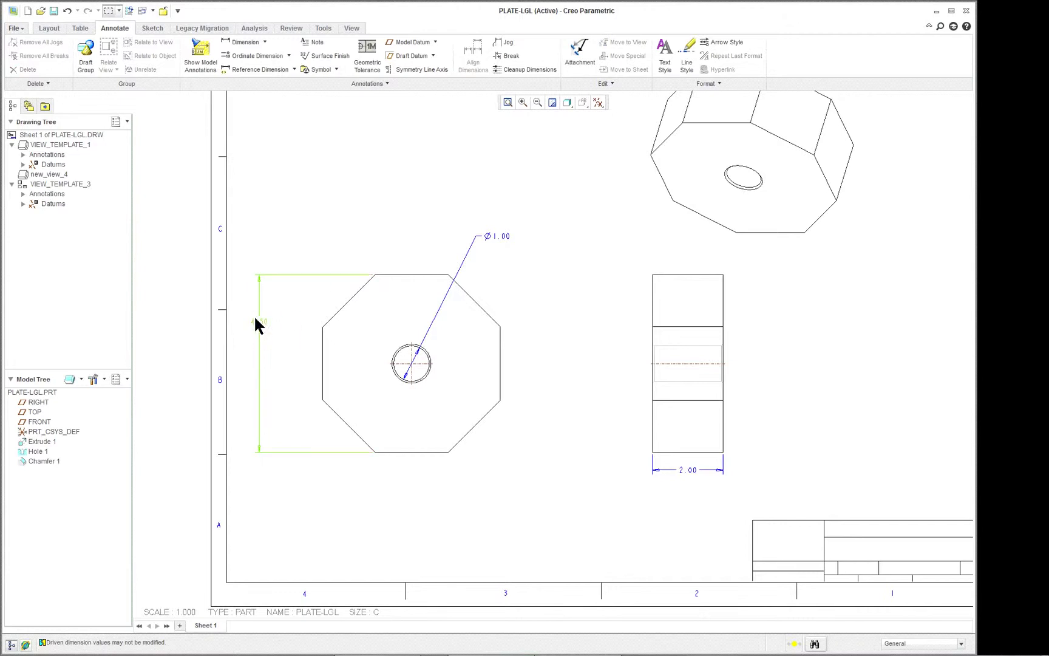
left_click(261, 320)
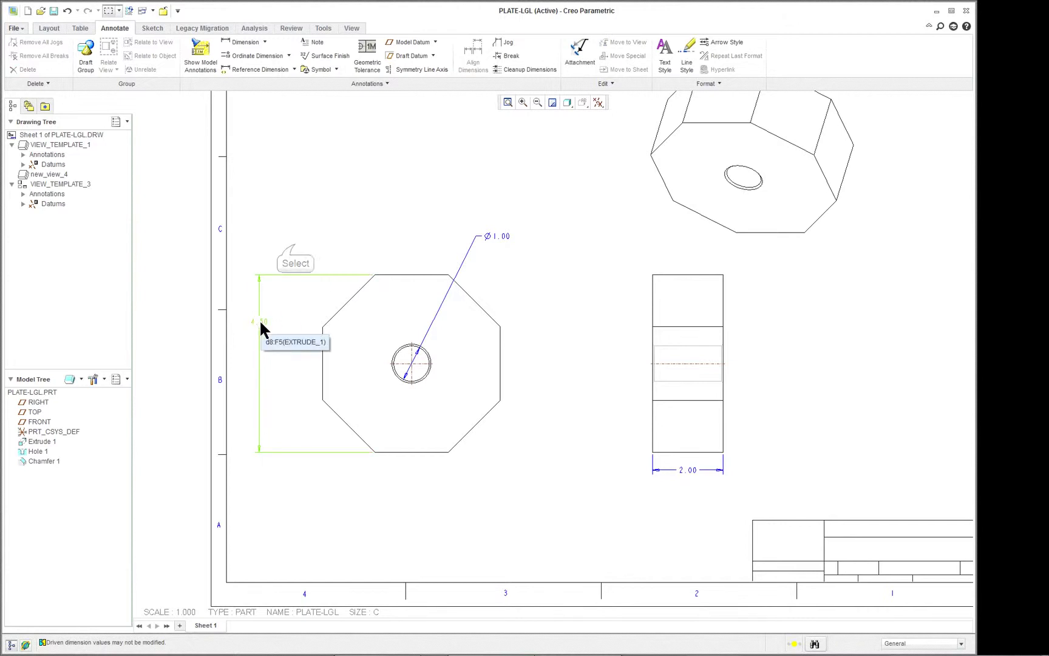
left_click(260, 321)
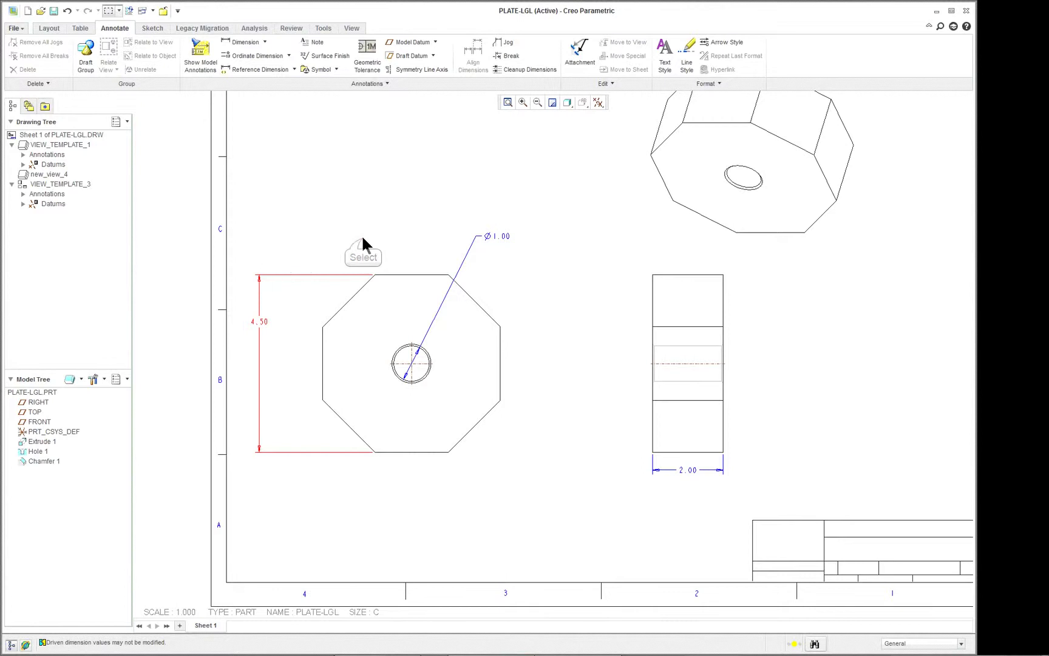
Switch to the PLATE-LGL part window and regenerate the model.
scroll(363, 238, "down", 1)
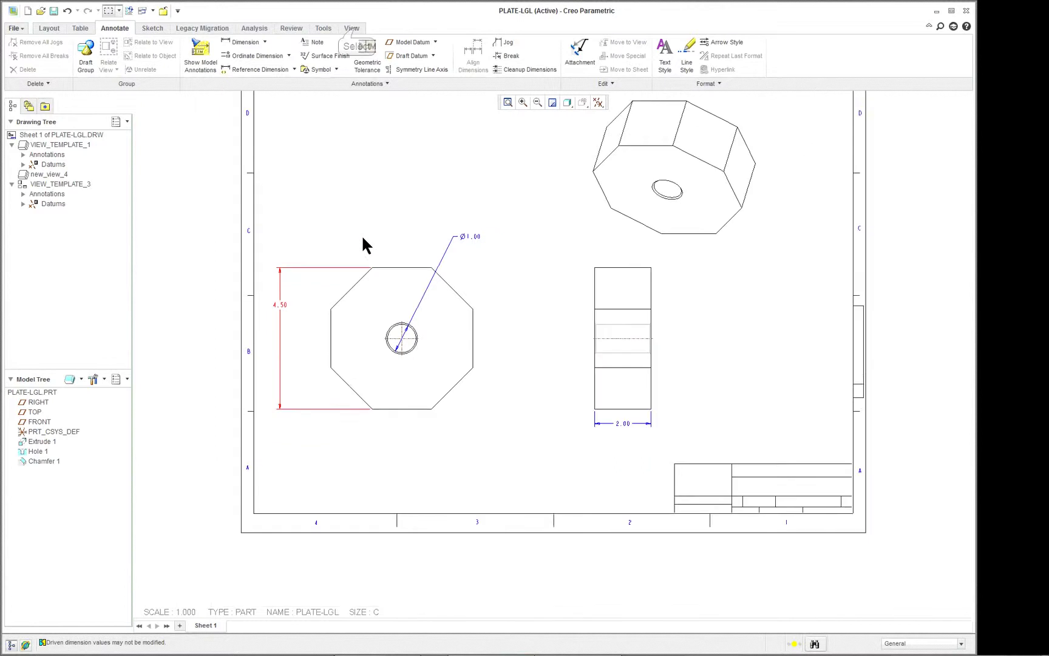
left_click(352, 28)
left_click(441, 58)
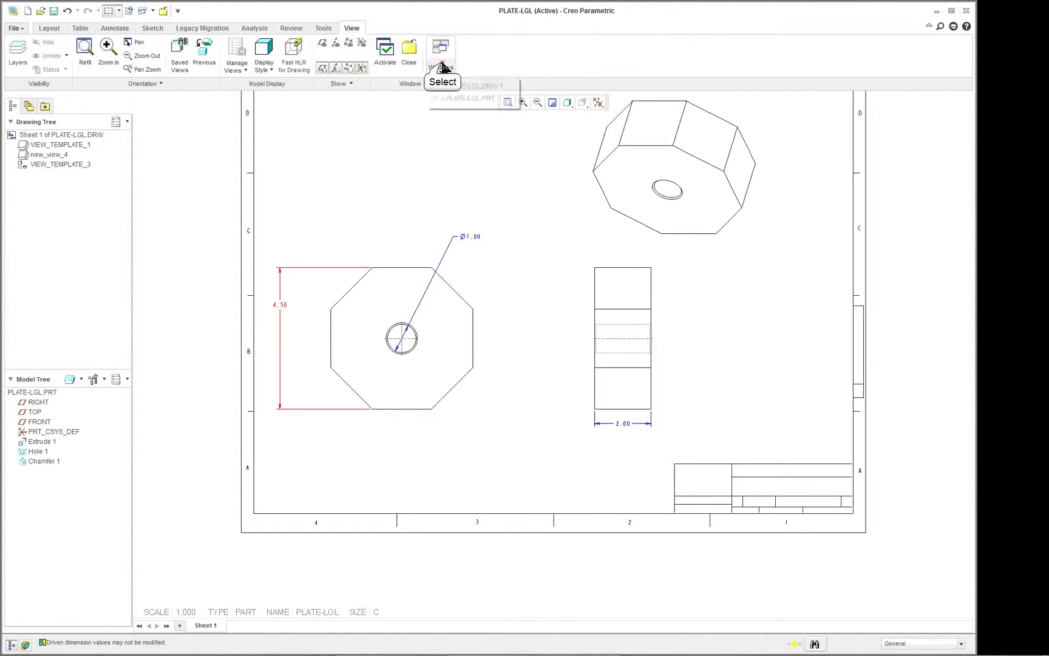
left_click(463, 98)
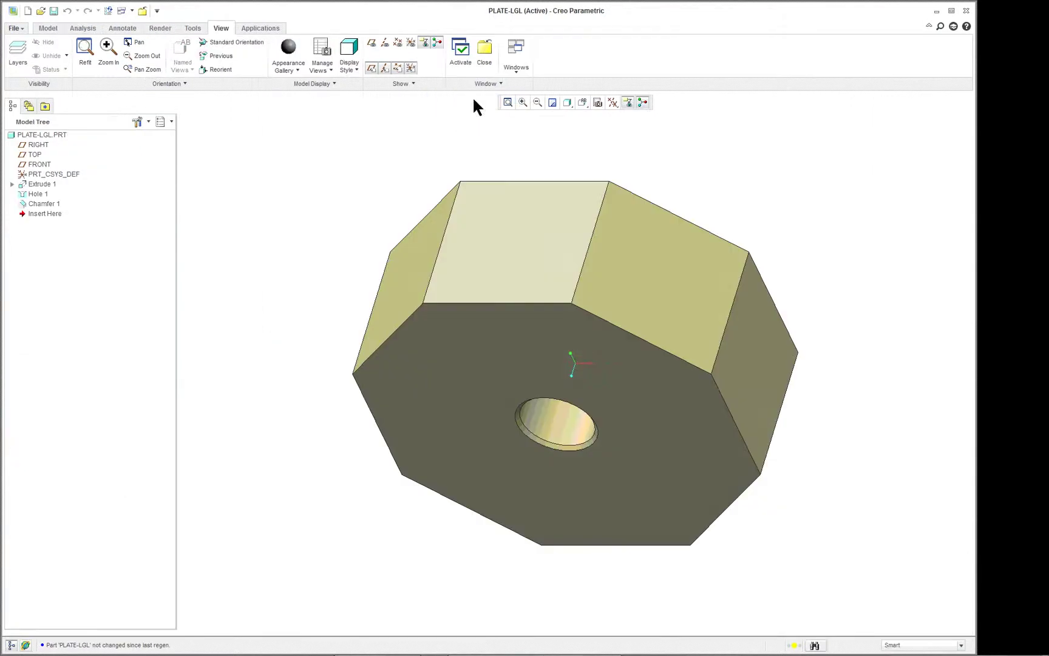
left_click(51, 28)
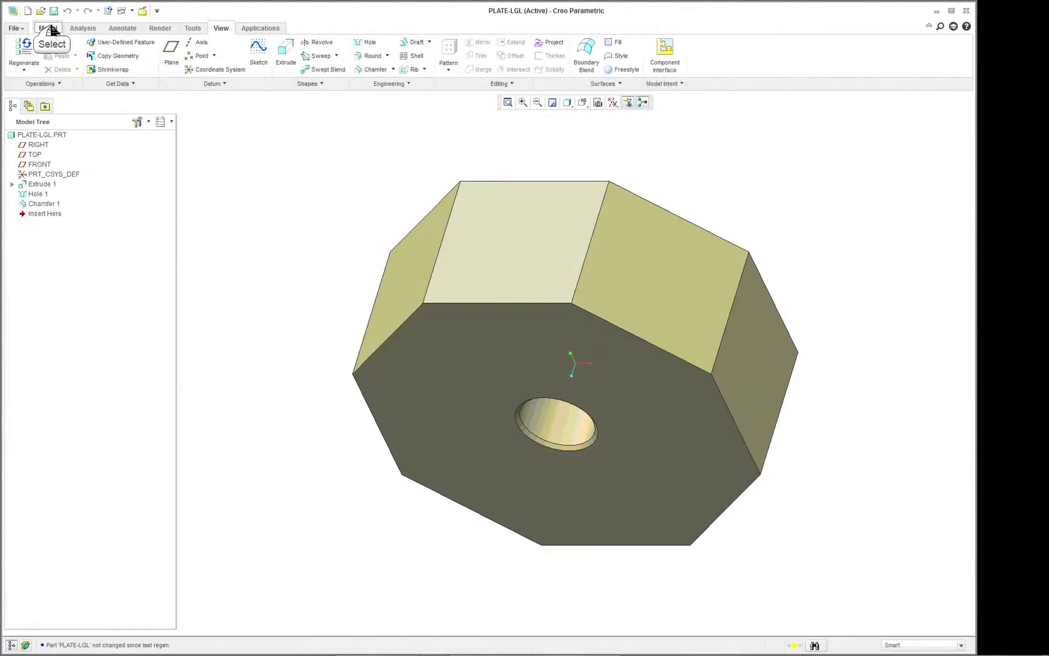
left_click(25, 57)
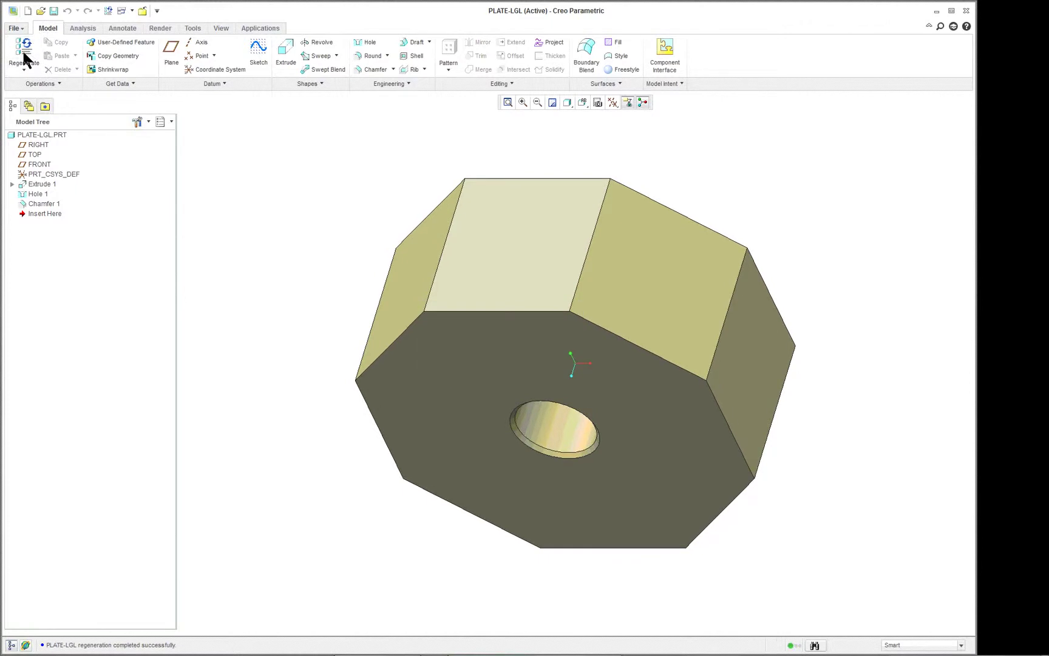
Return to the PLATE-LGL drawing window and review the regenerated views on the sheet.
left_click(221, 28)
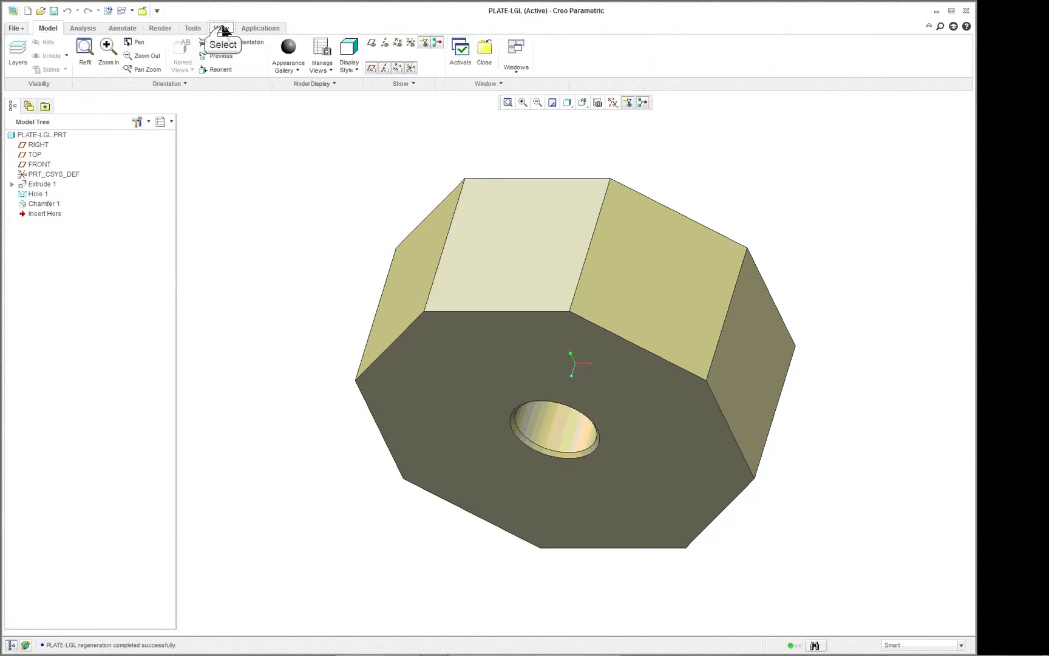
left_click(516, 52)
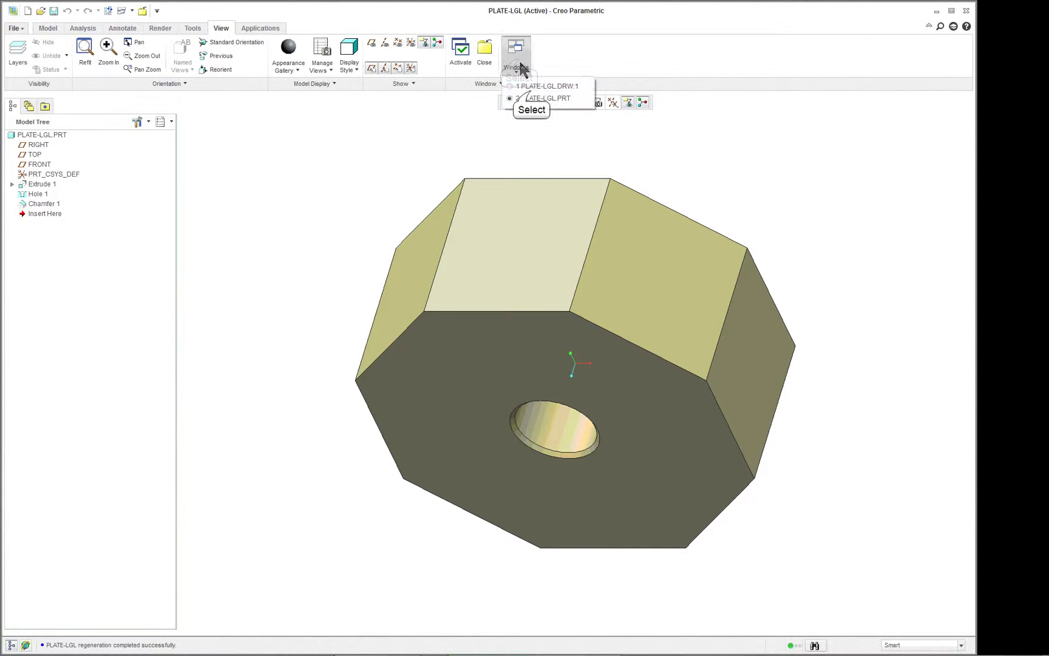
left_click(531, 88)
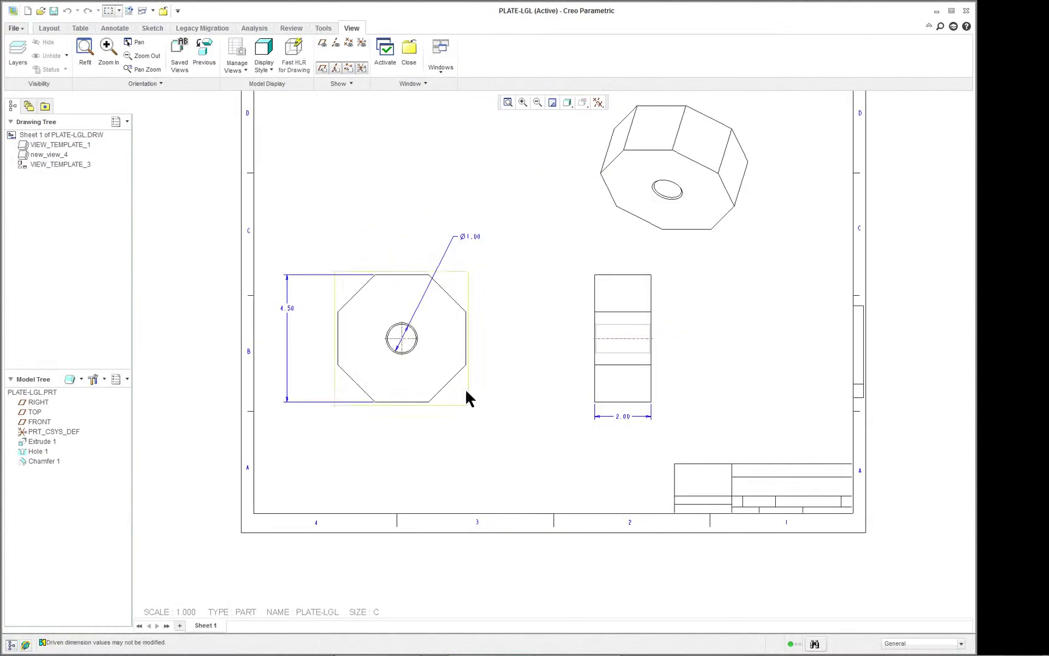
scroll(510, 286, "up", 2)
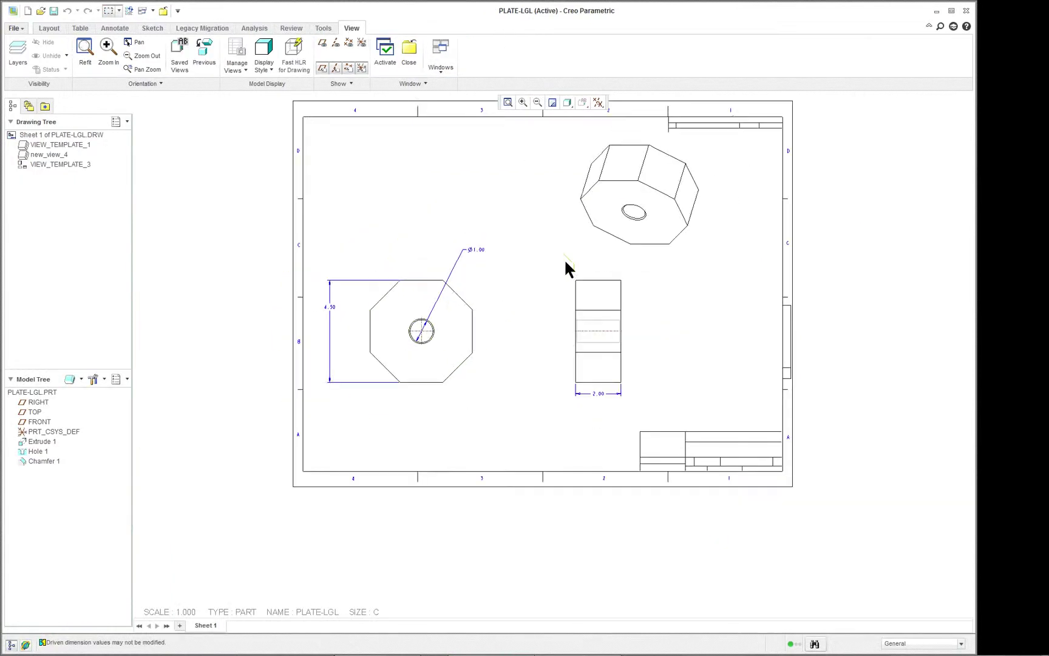
scroll(733, 121, "down", 1)
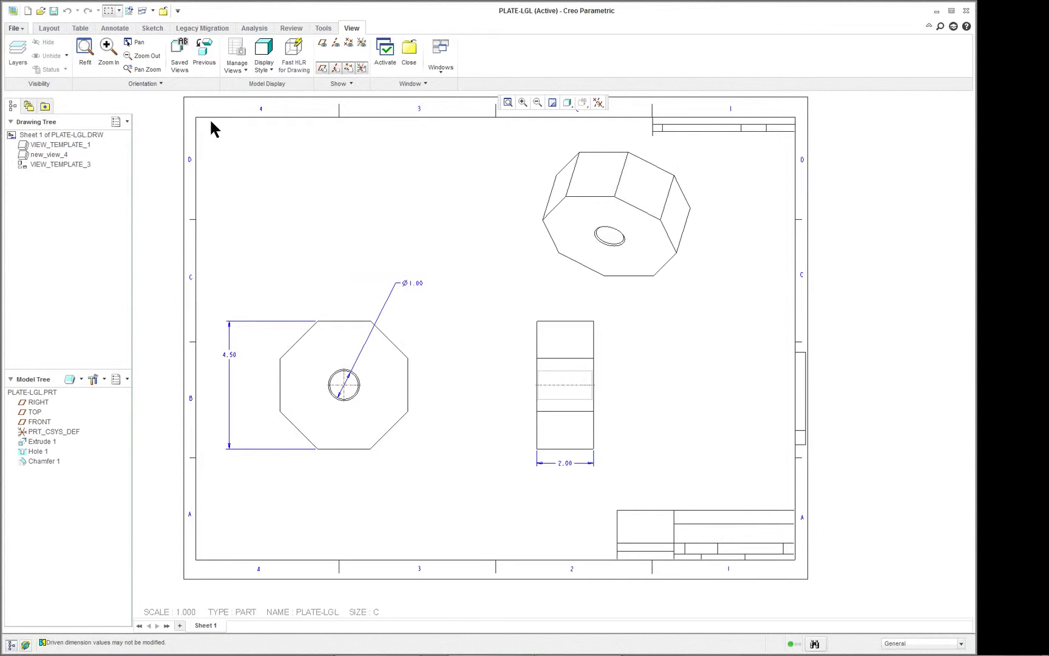
Inspect the nominal value in the properties of the octagon's height dimension and cancel without changes.
left_click(50, 28)
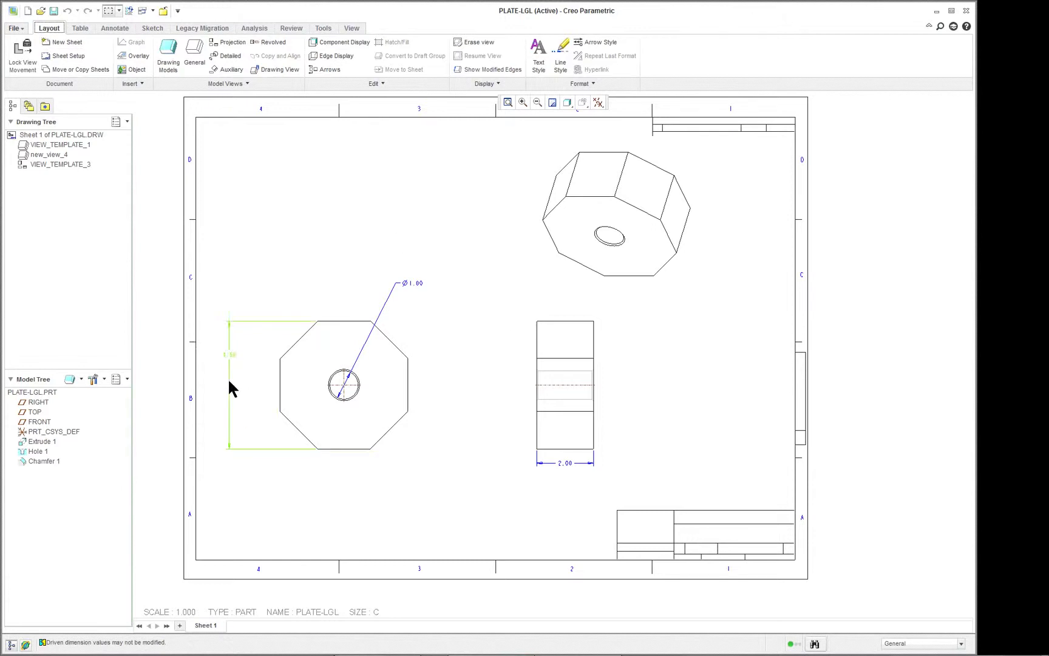
double_click(228, 355)
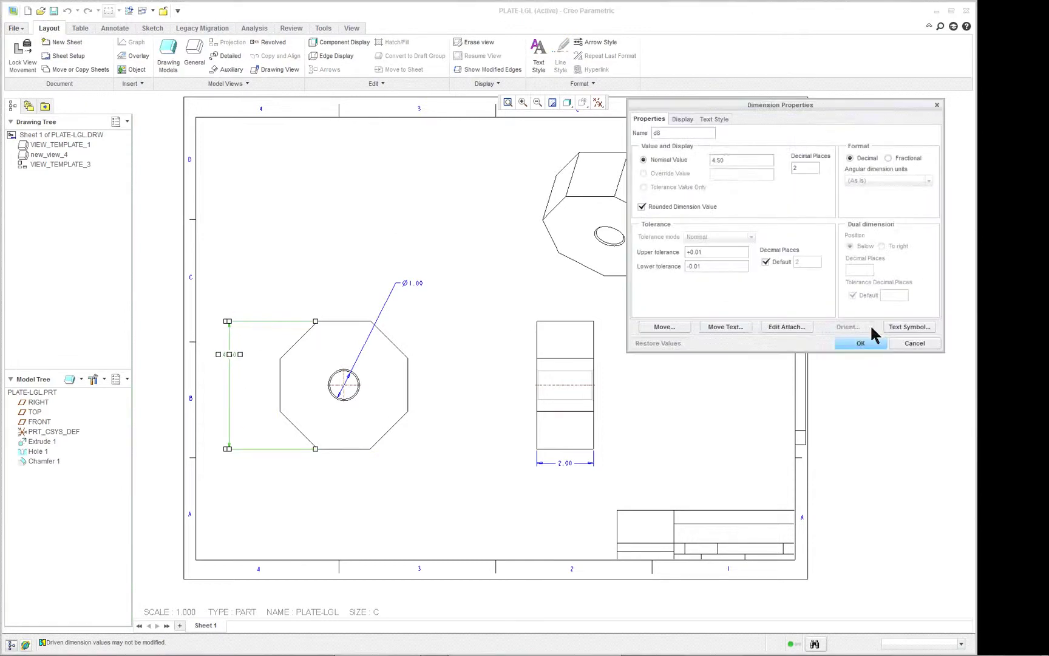
double_click(721, 160)
left_click(916, 342)
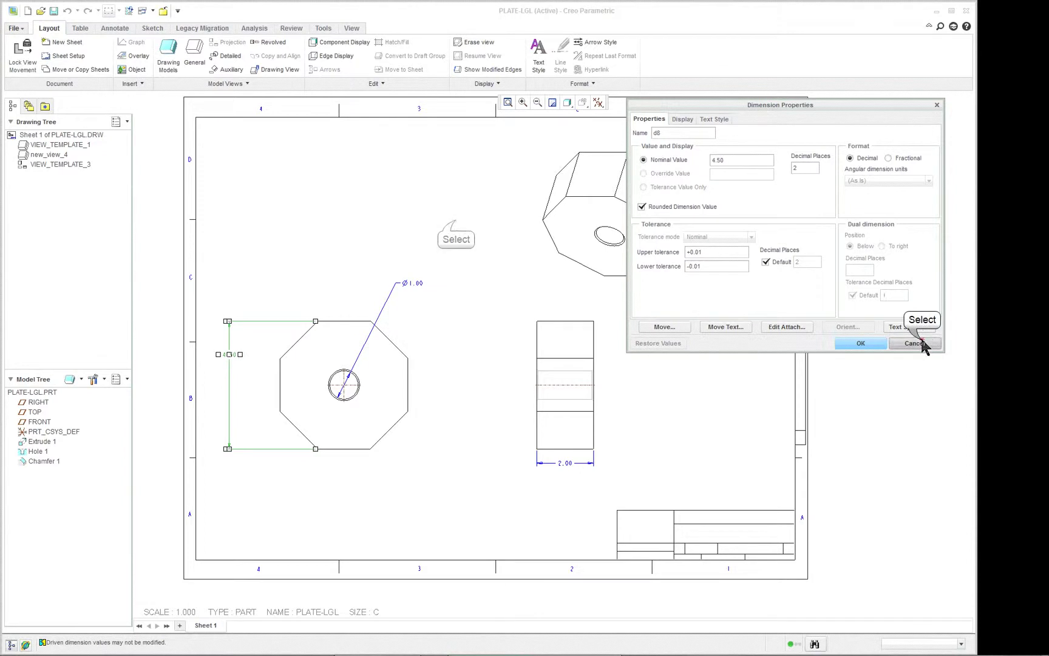
Set the octagon's height dimension to 5.00 directly on the drawing.
left_click(229, 355)
double_click(230, 354)
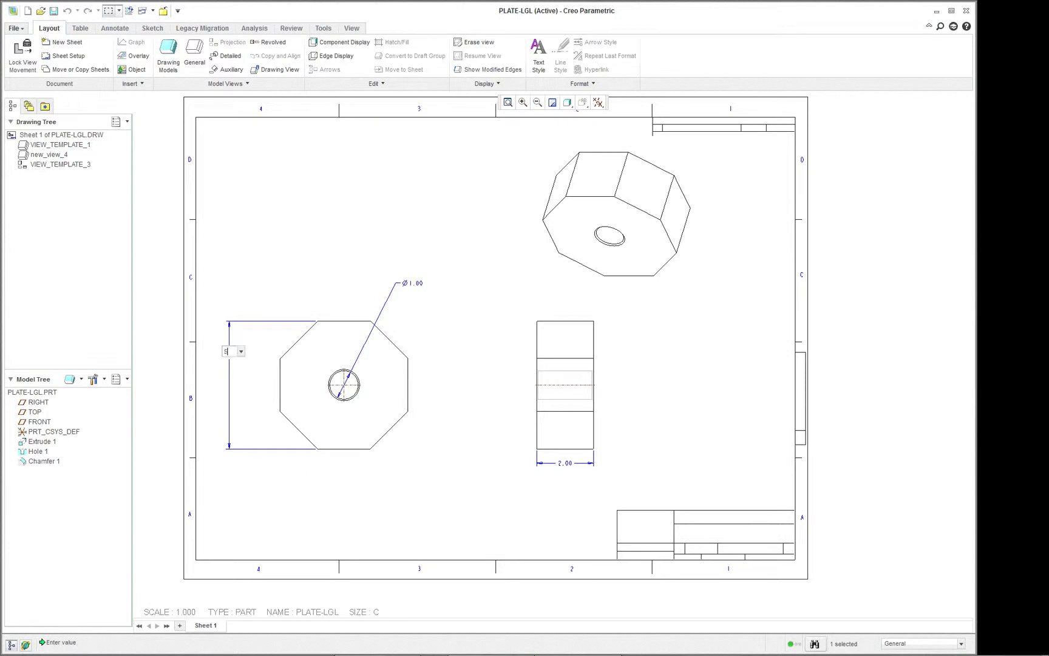
left_click(321, 234)
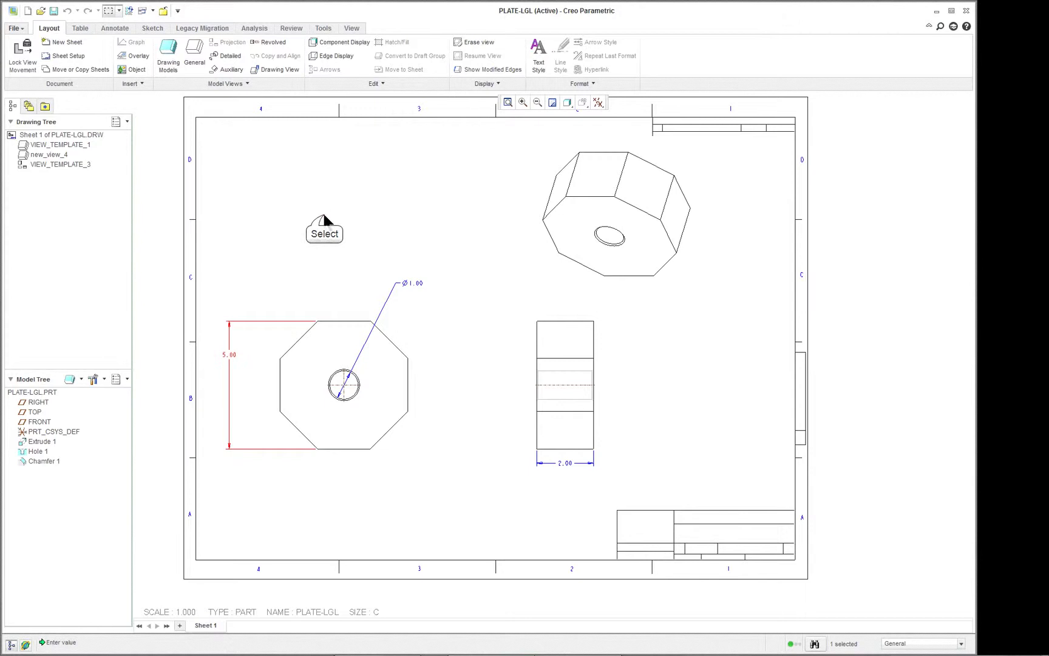
right_click(353, 273)
scroll(352, 273, "up", 2)
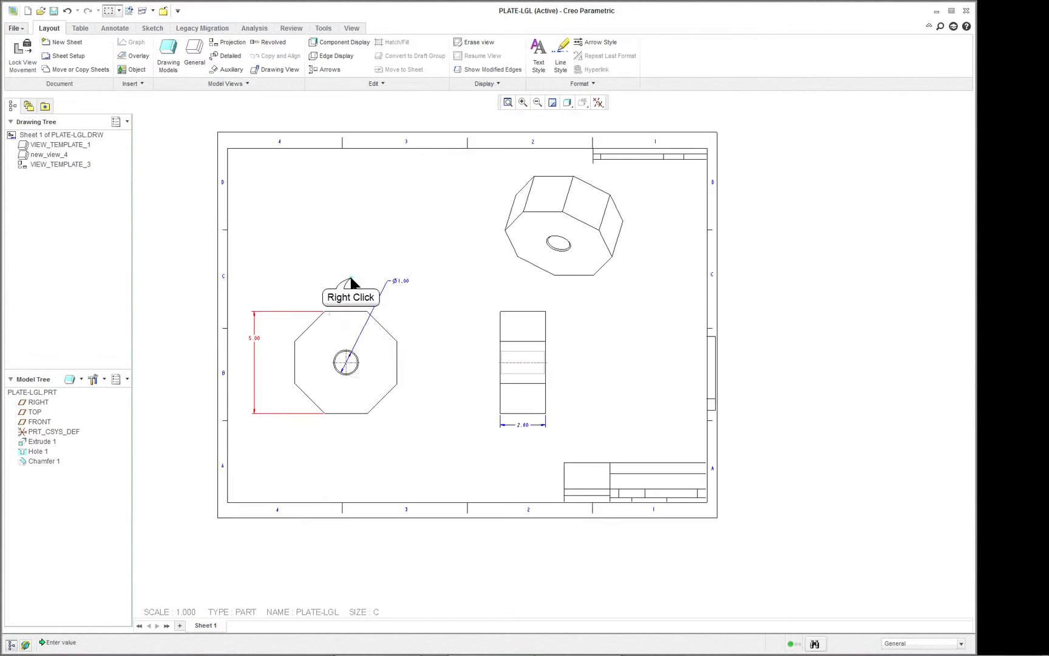
left_click(360, 240)
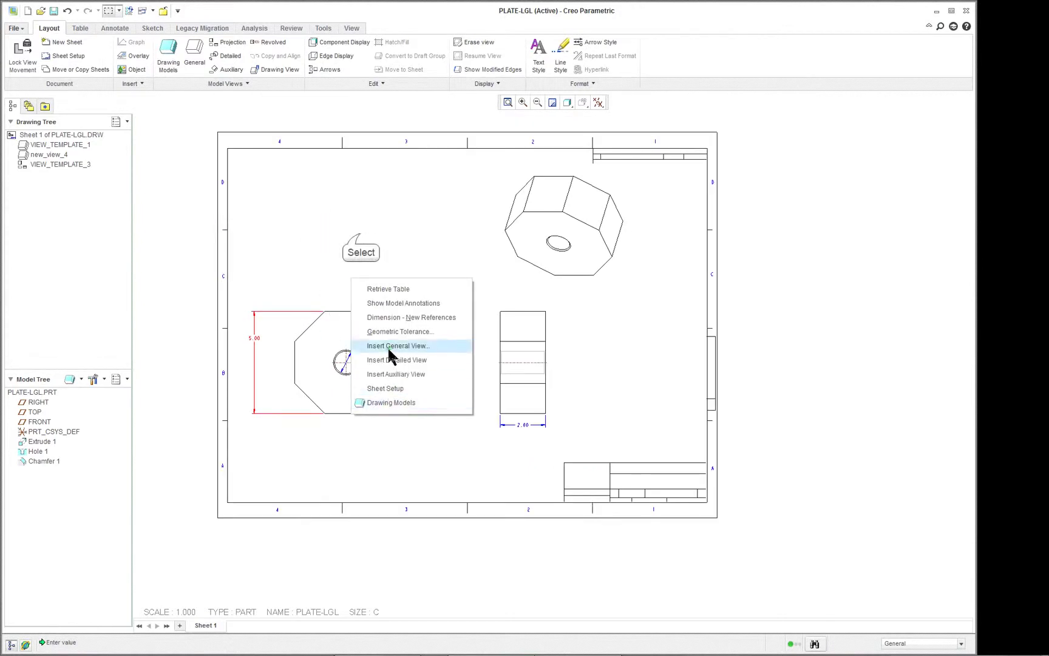
left_click(507, 102)
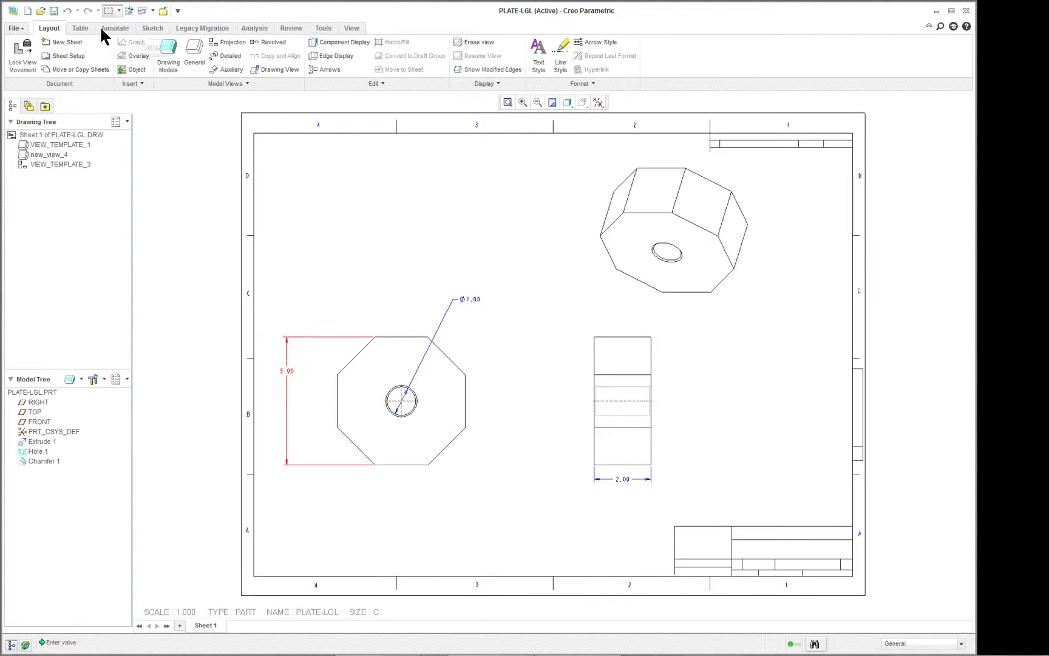
left_click(153, 30)
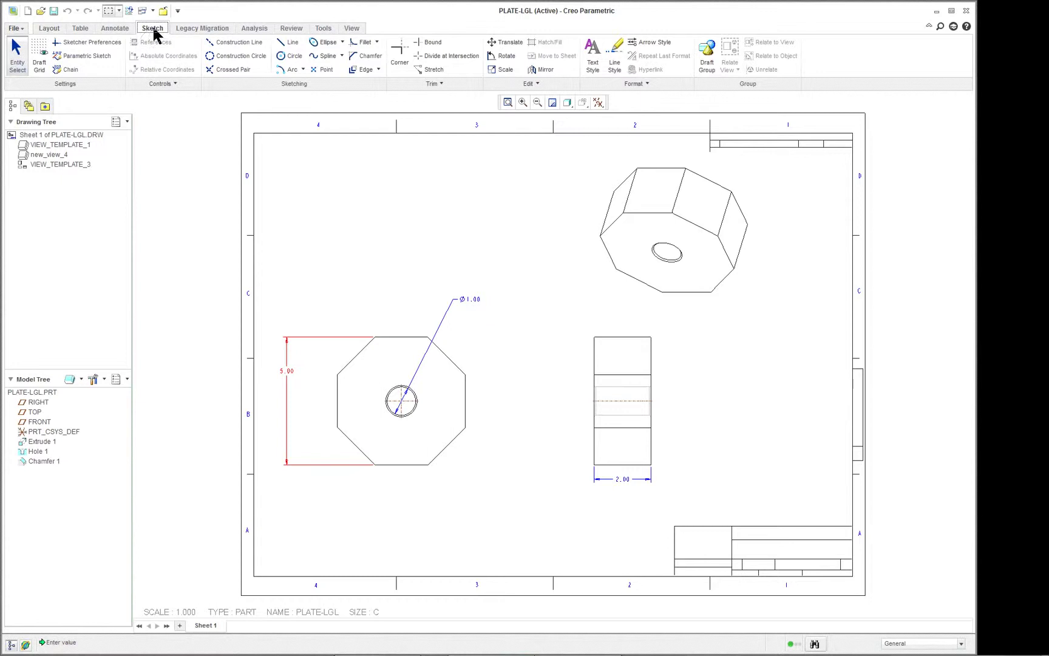
left_click(323, 28)
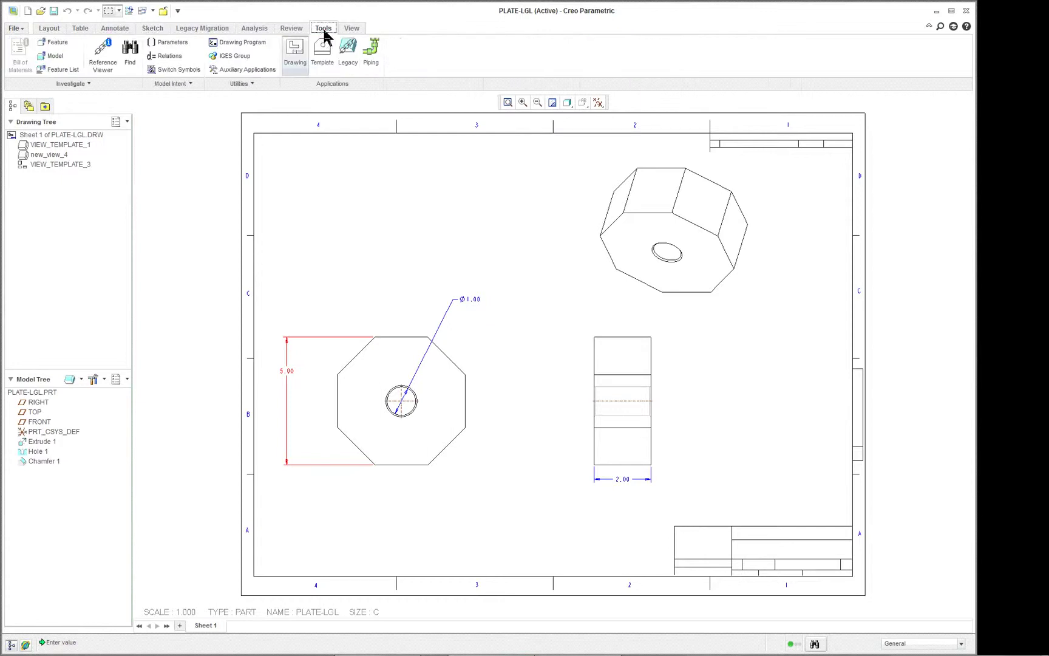
Open the PLATE-LGL part in its own window from the drawing and regenerate the model.
right_click(35, 393)
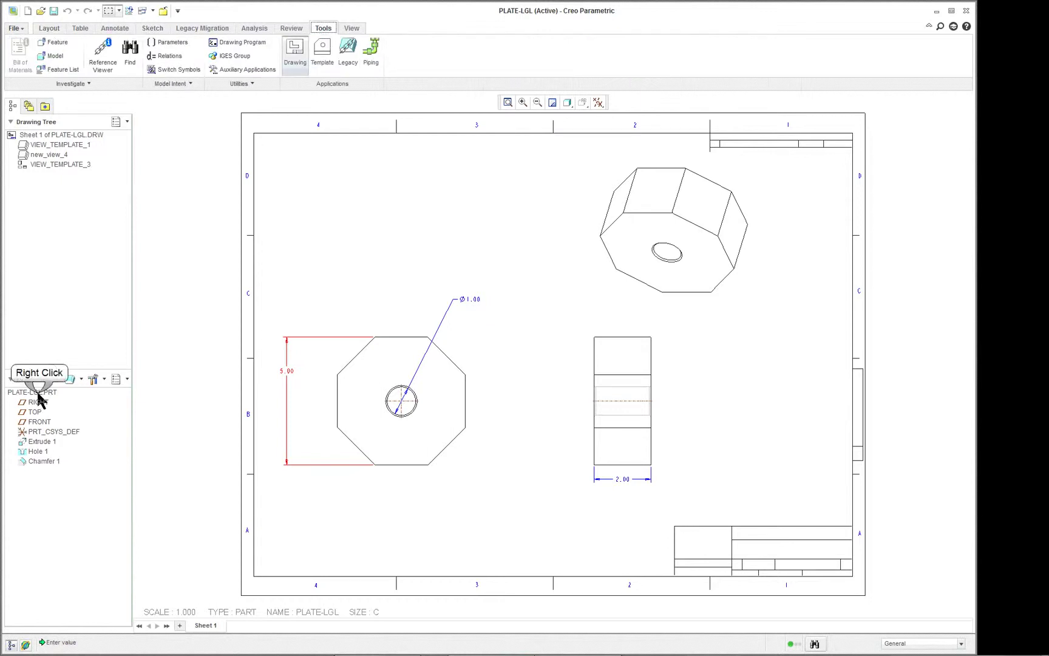
left_click(45, 405)
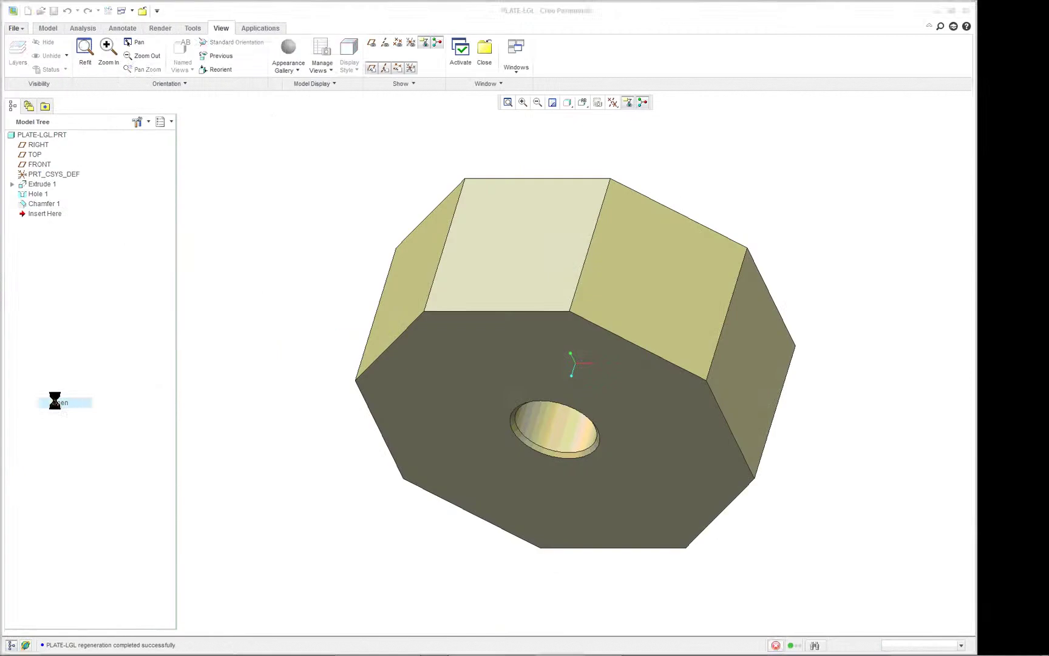
left_click(48, 28)
left_click(21, 53)
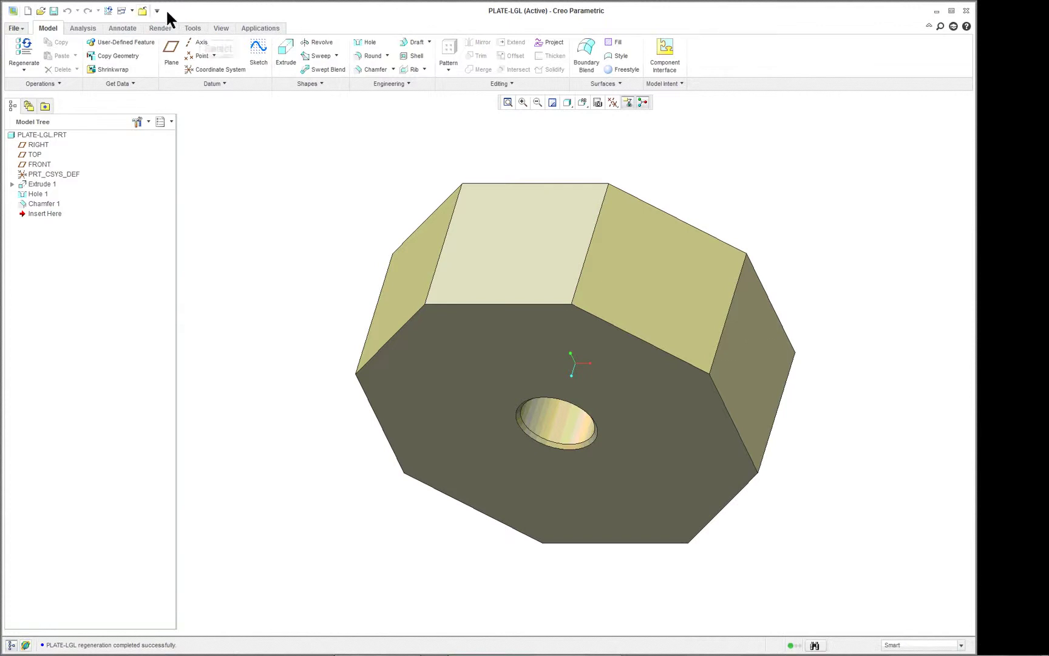
Switch back to the PLATE-LGL drawing window and check the updated views on the sheet.
left_click(217, 27)
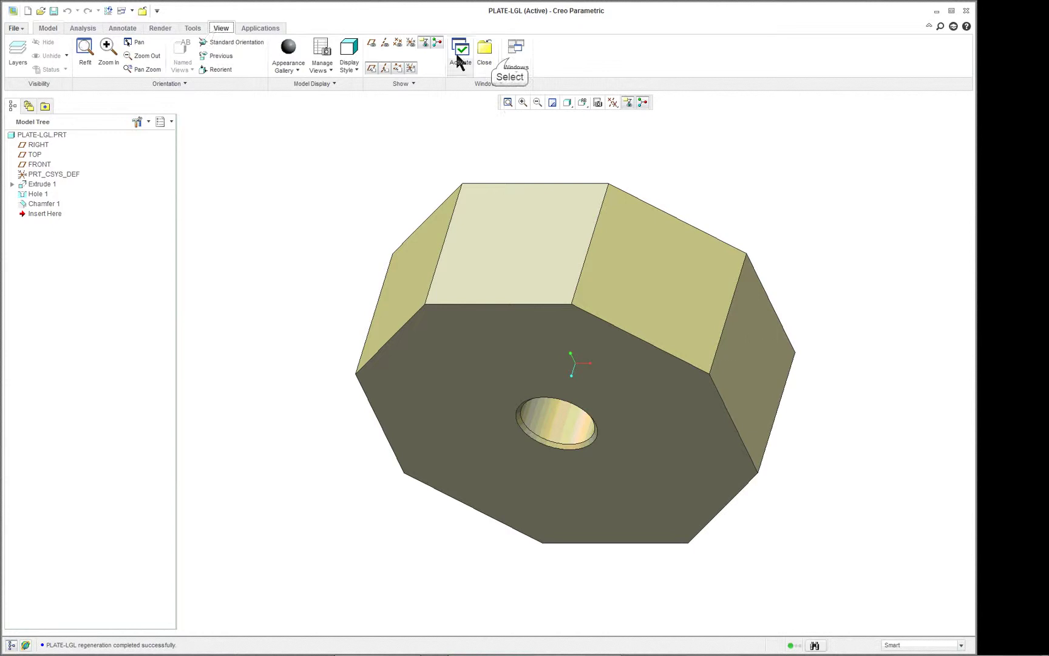
left_click(511, 59)
left_click(534, 85)
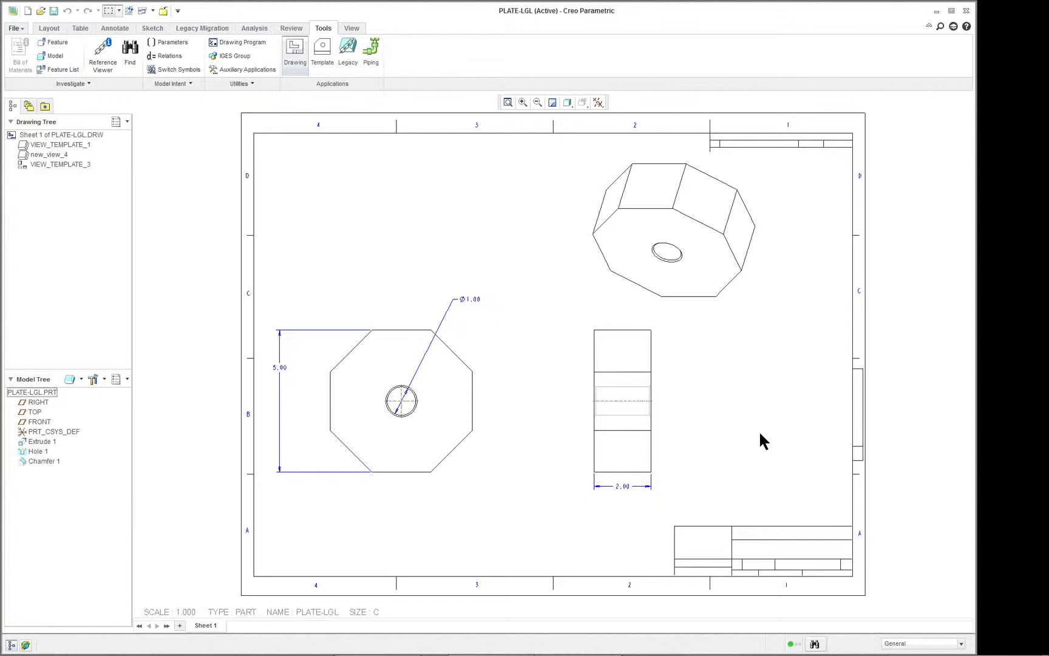
scroll(561, 287, "down", 1)
scroll(511, 430, "up", 1)
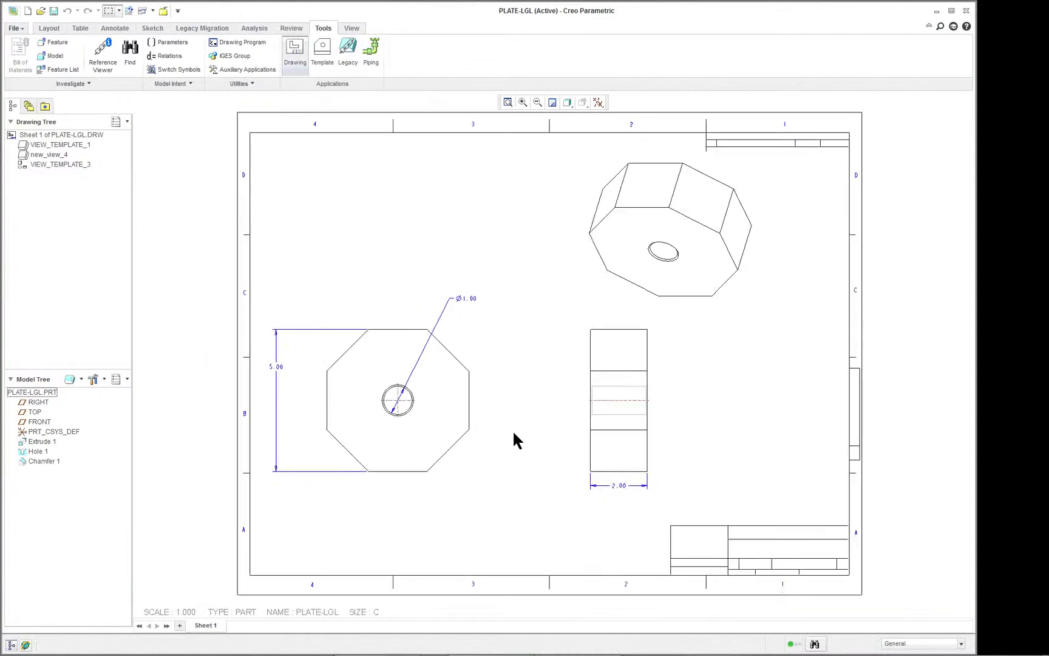